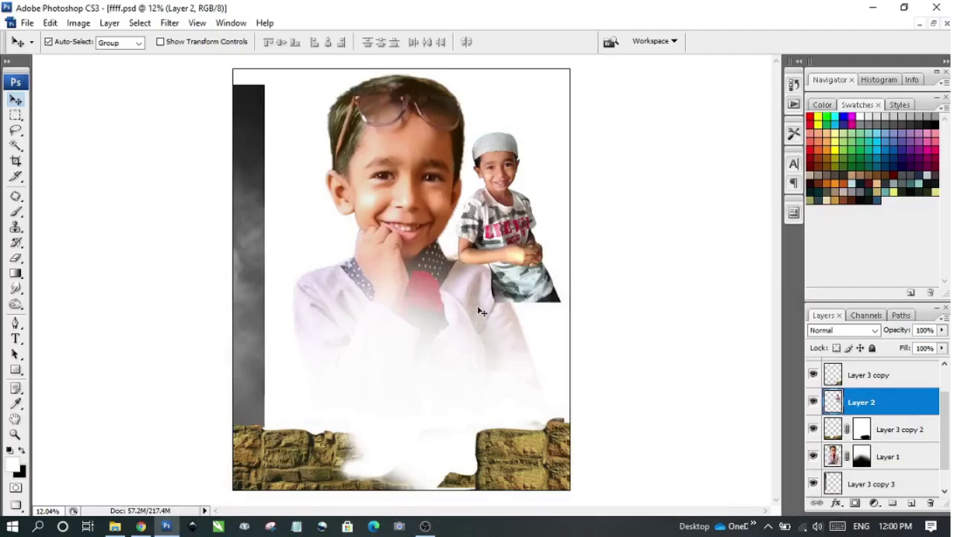
- Place the small boy (Layer 2) over the large boy's chest
left_click(448, 282)
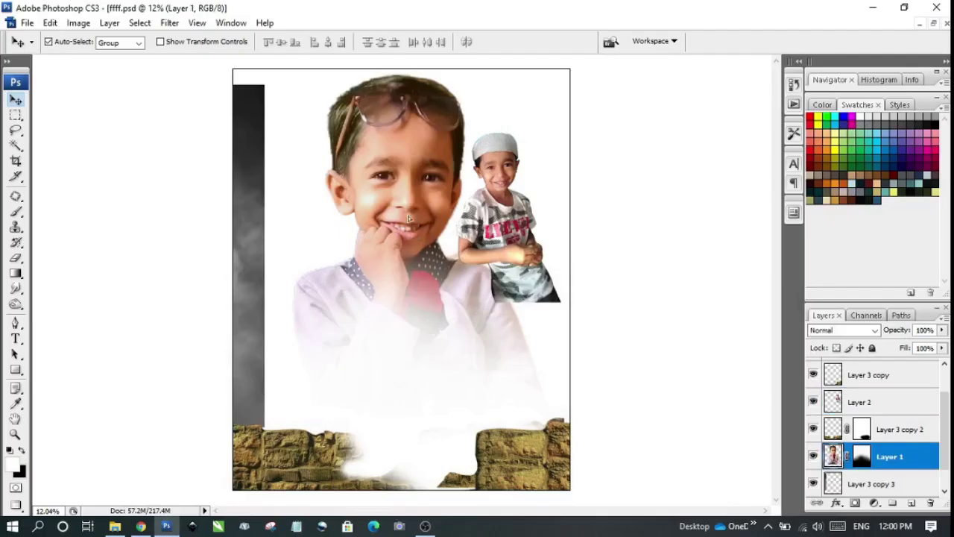
left_click_drag(408, 217, 447, 186)
key("ctrl+z")
mouse_move(488, 288)
left_mouse_down()
mouse_move(438, 364)
mouse_move(372, 419)
left_mouse_up()
- Raise the stone wall pieces behind the small boy and nudge him into place
right_click(417, 322)
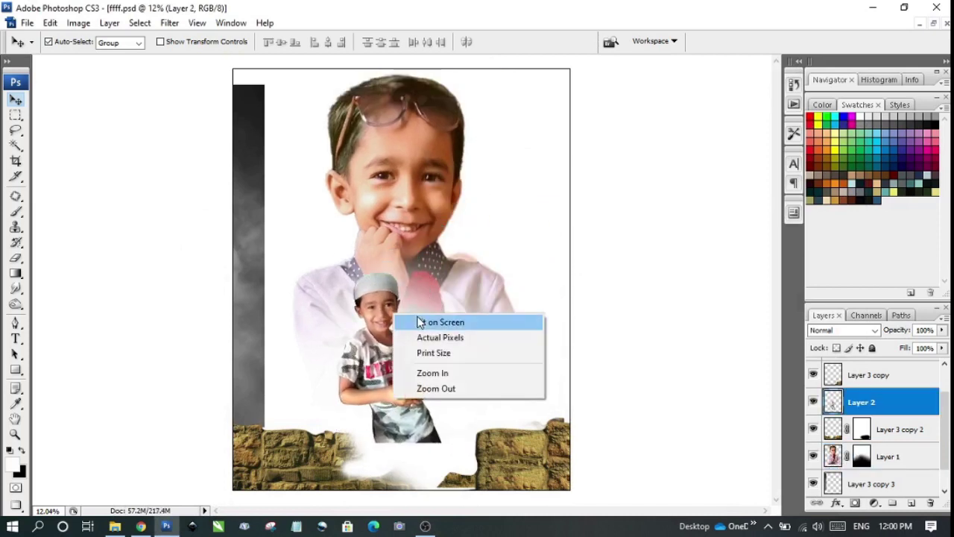
left_click(419, 322)
left_click_drag(313, 470, 368, 439)
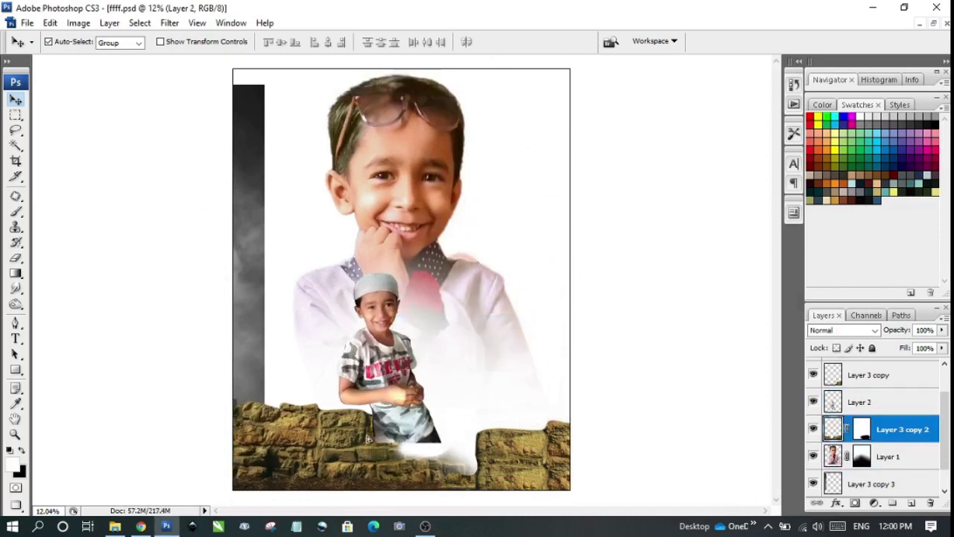
key("ctrl+0")
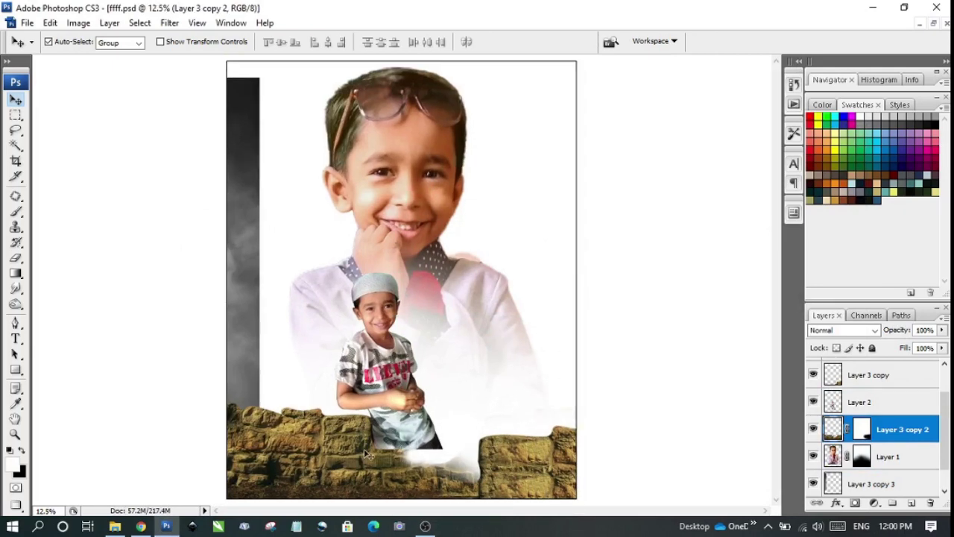
key("ctrl+plus")
left_click_drag(326, 441, 324, 412)
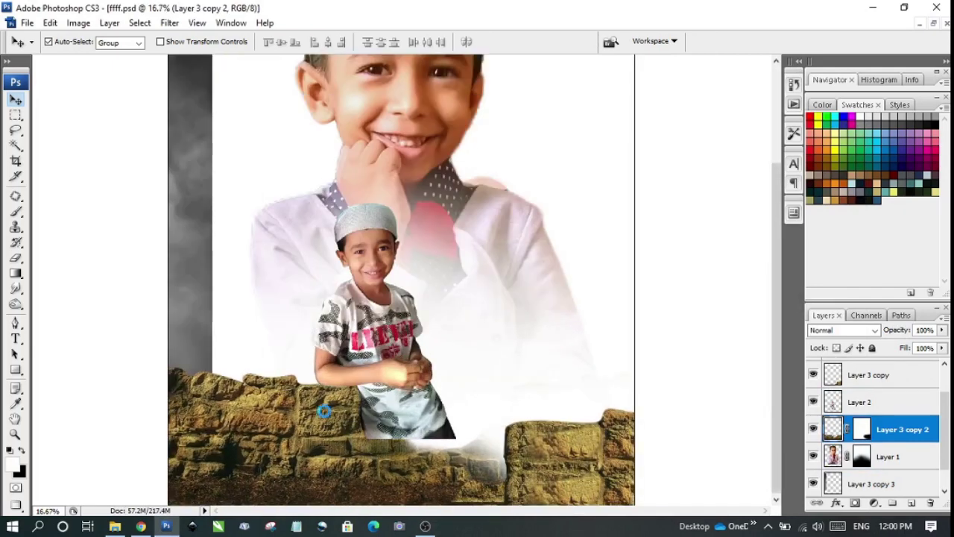
left_click_drag(398, 382, 405, 374)
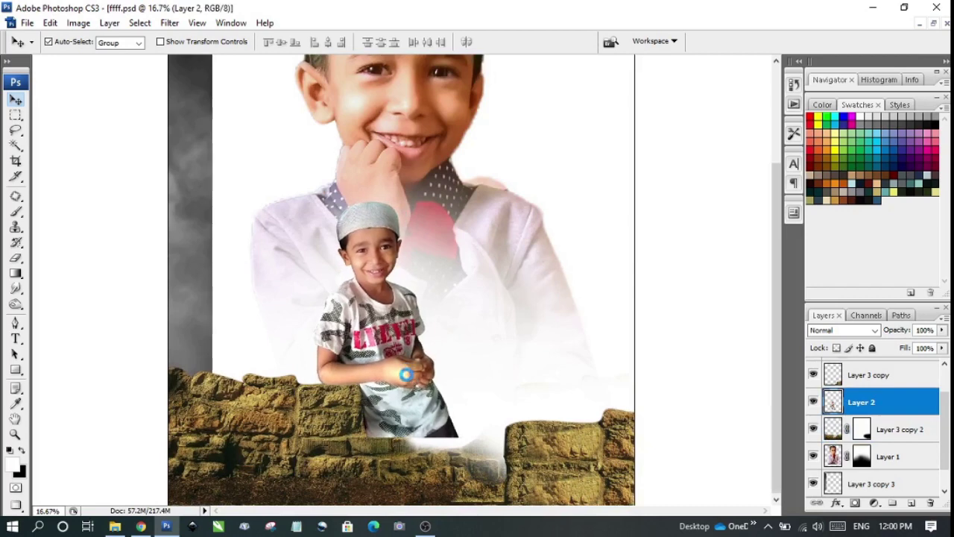
left_click_drag(405, 374, 409, 370)
mouse_move(492, 481)
left_mouse_down()
mouse_move(503, 435)
mouse_move(530, 398)
left_mouse_up()
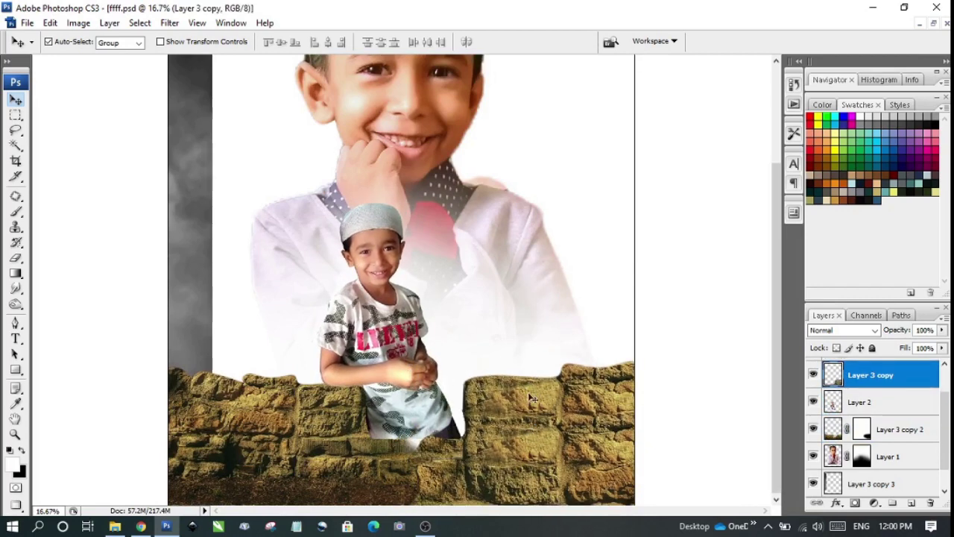
- Move the small boy and both wall layers up together, and shift the large portrait slightly
left_click(456, 280, "alt")
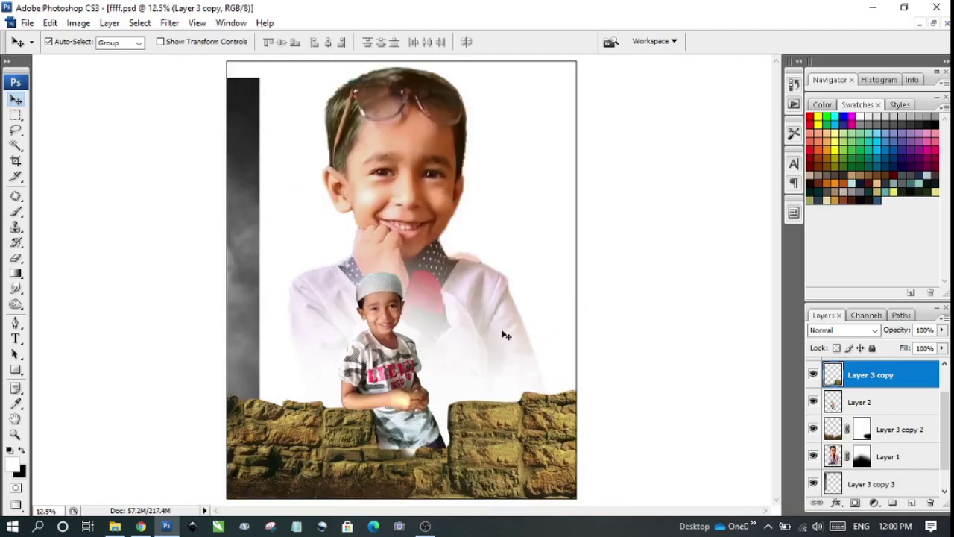
key("f")
scroll(506, 335, "down", 3)
left_click(485, 342, "ctrl")
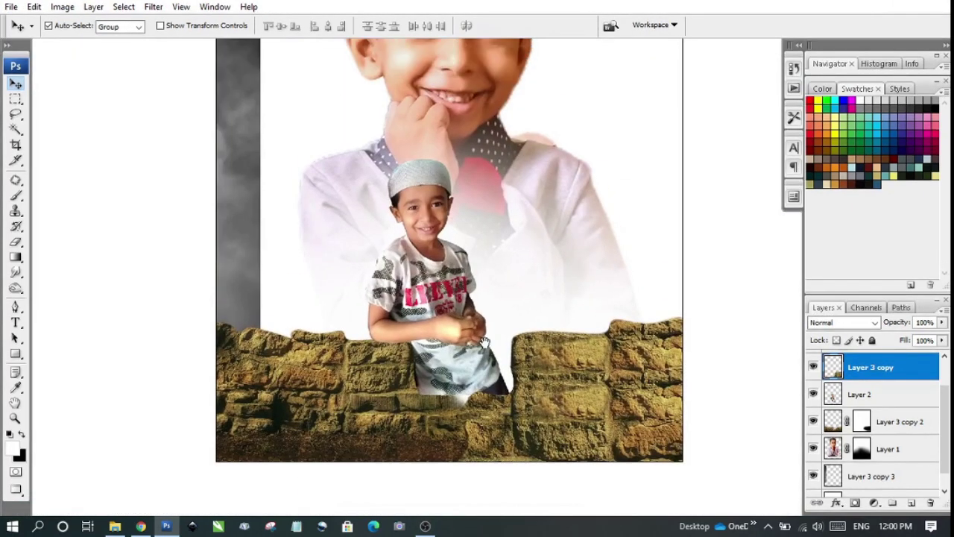
left_click(485, 341)
left_click(388, 359, "shift")
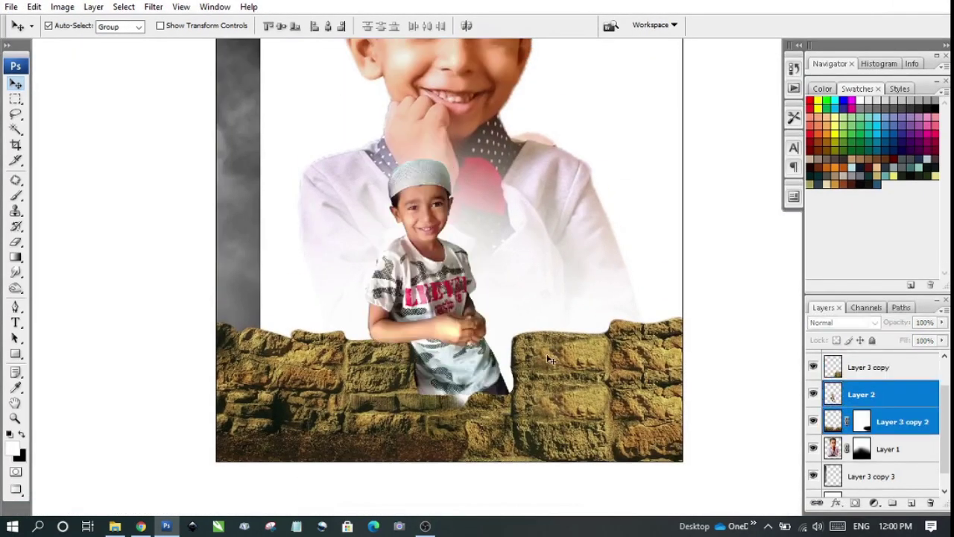
left_click(447, 365, "shift")
left_click_drag(453, 366, 453, 339)
left_click(453, 339, "alt")
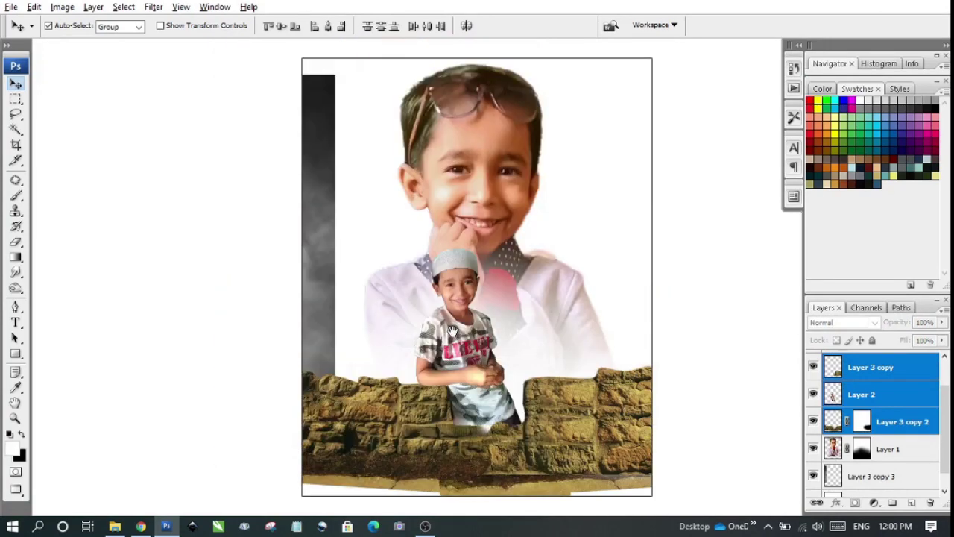
left_click_drag(467, 202, 462, 194)
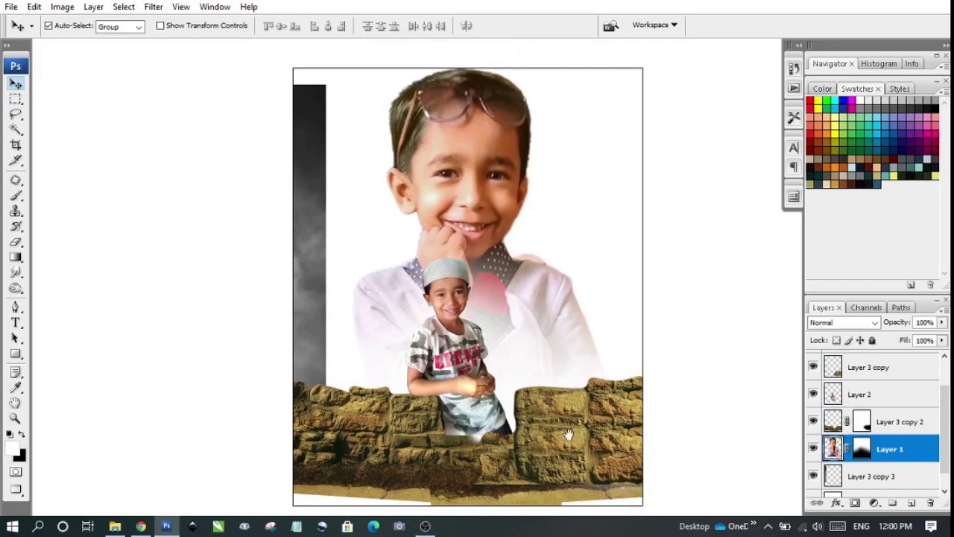
- Refit the lower and right wall pieces so the small boy sits in the wall's gap
scroll(568, 434, "up", 1)
scroll(477, 366, "up", 1)
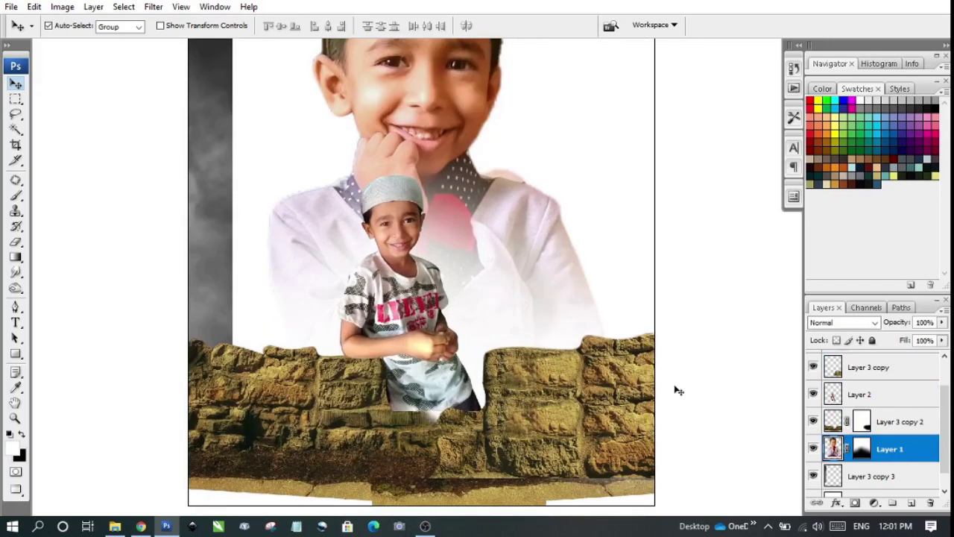
left_click_drag(468, 378, 440, 427)
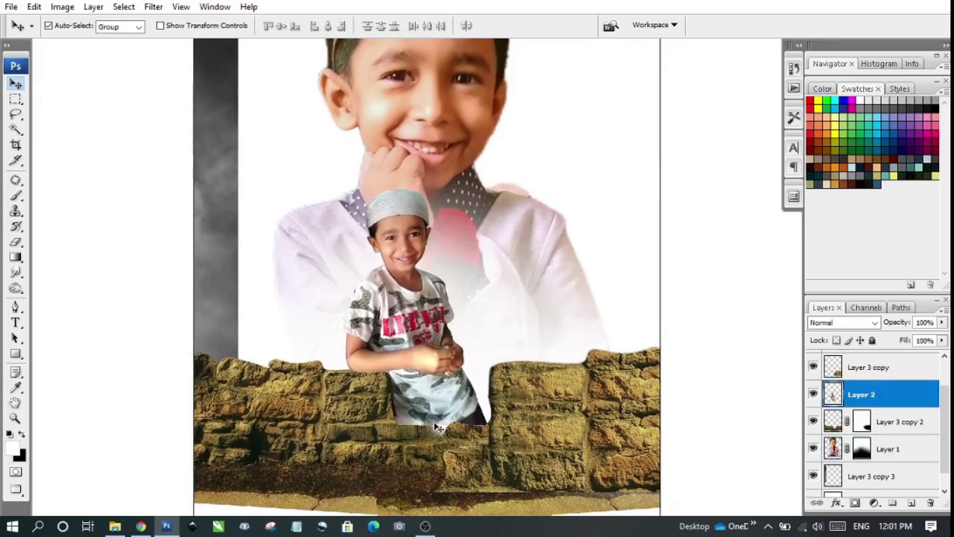
left_click(347, 409, "shift")
left_click_drag(554, 410, 576, 403)
right_click(564, 400)
left_click(574, 404)
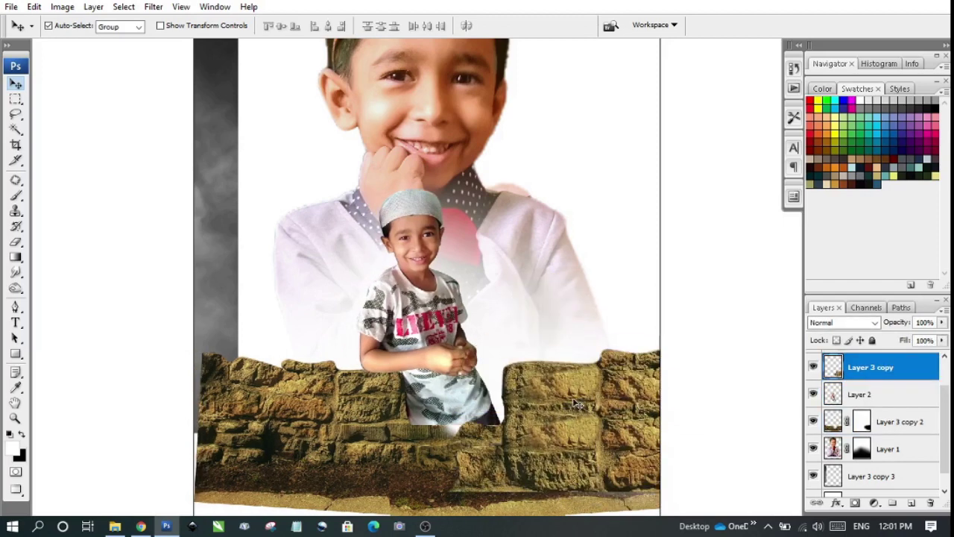
left_click_drag(324, 457, 263, 476)
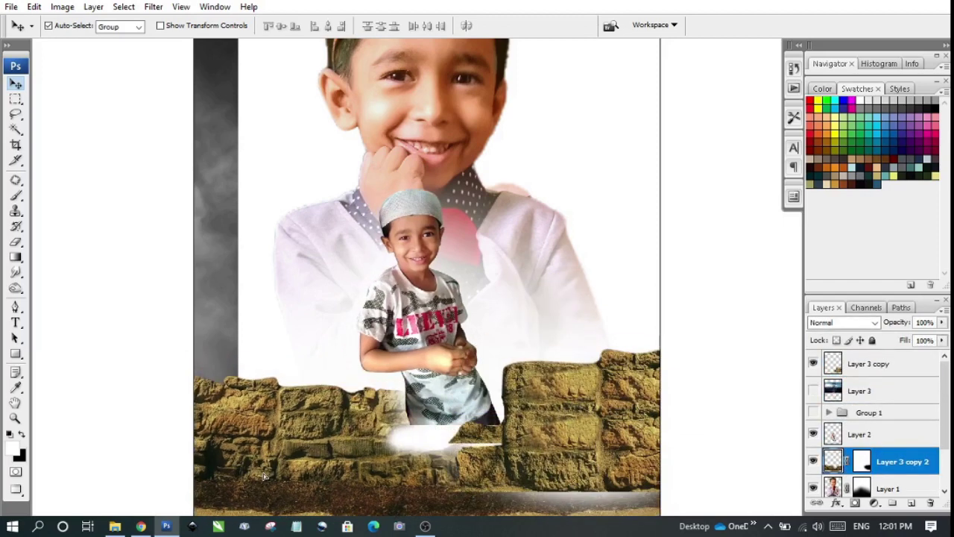
mouse_move(429, 446)
left_mouse_down()
mouse_move(479, 440)
mouse_move(481, 294)
left_mouse_up()
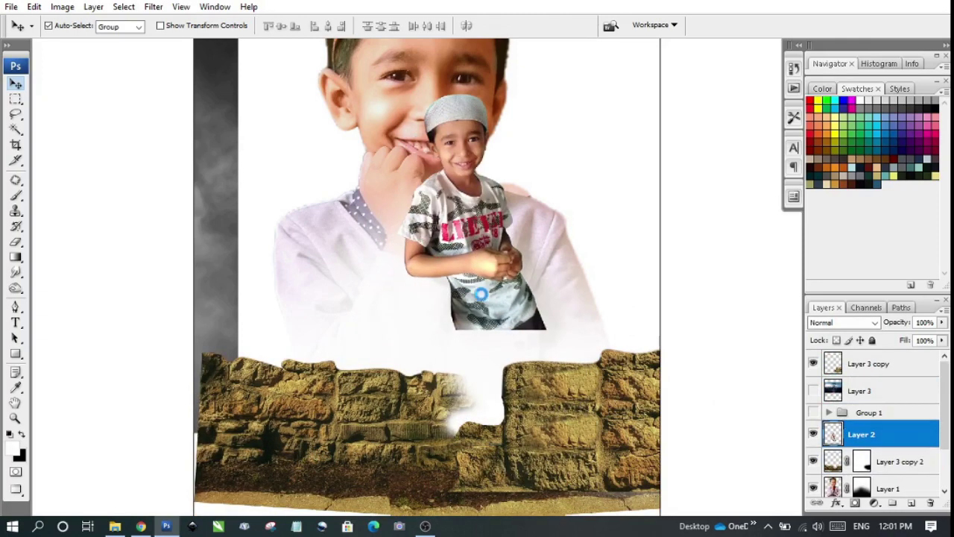
left_click_drag(418, 461, 412, 471)
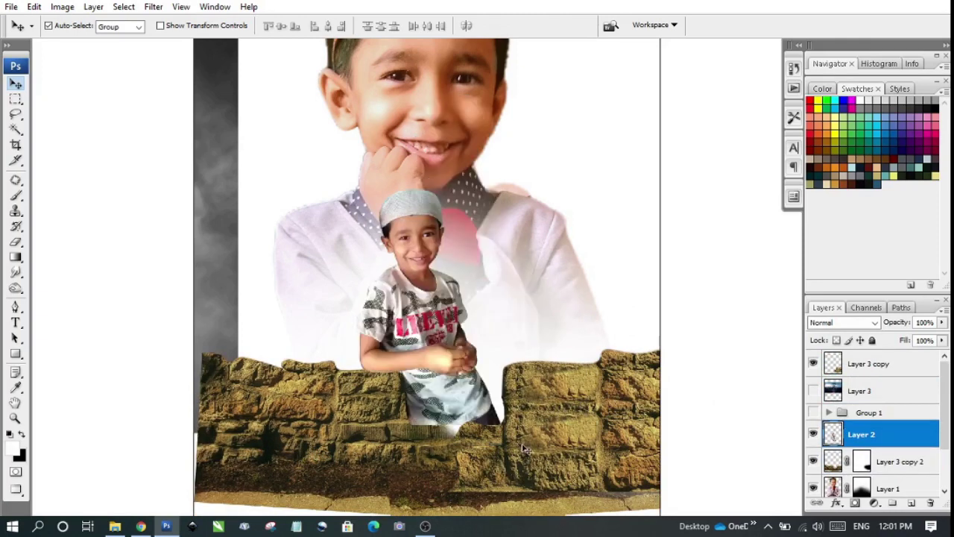
left_click(574, 421)
left_click_drag(580, 410, 399, 476)
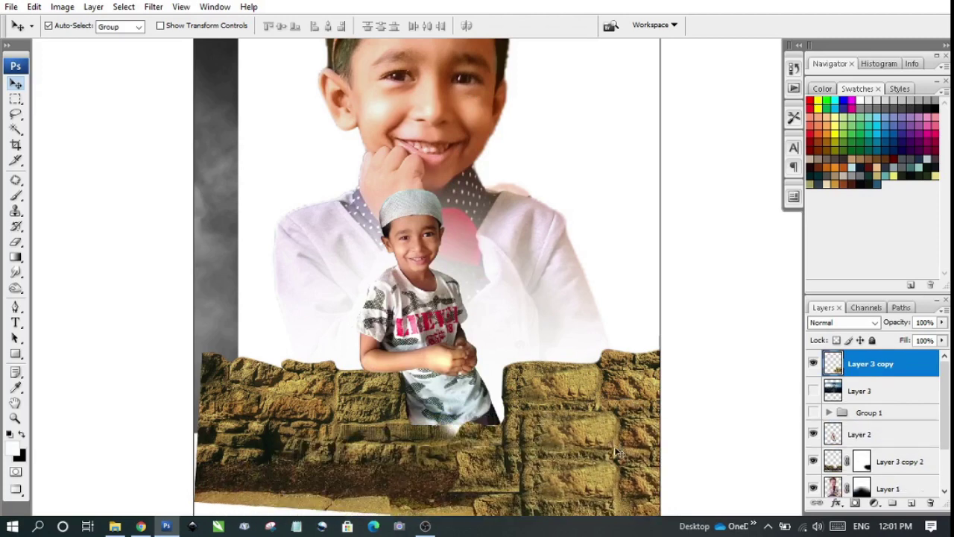
- Drag the smoke layer (Layer 3 copy 3) across the poster as a misty background
right_click(456, 365)
left_click(484, 380)
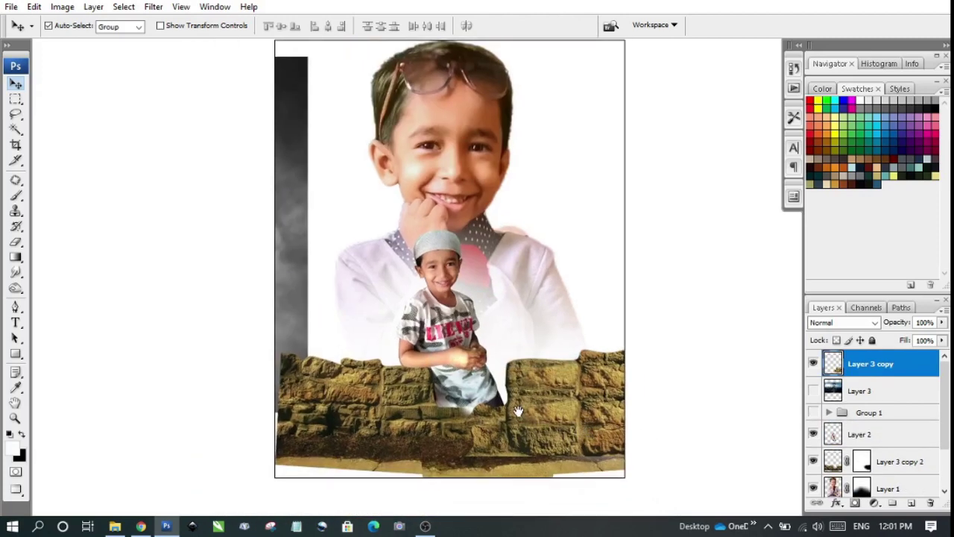
left_click(338, 273)
mouse_move(338, 274)
left_mouse_down()
mouse_move(634, 302)
mouse_move(603, 264)
left_mouse_up()
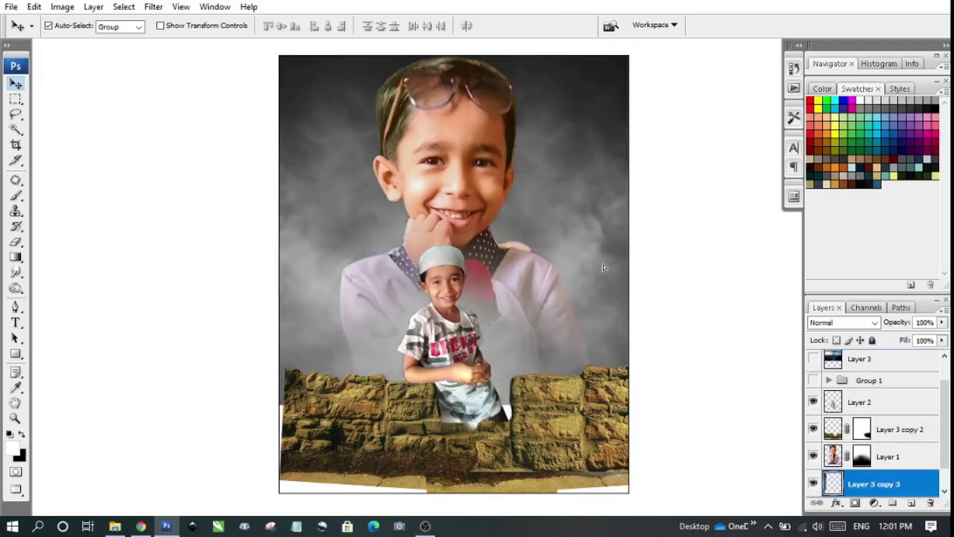
- Free Transform the smoke background to shift it slightly right and down
key("ctrl+t")
left_click_drag(495, 321, 514, 327)
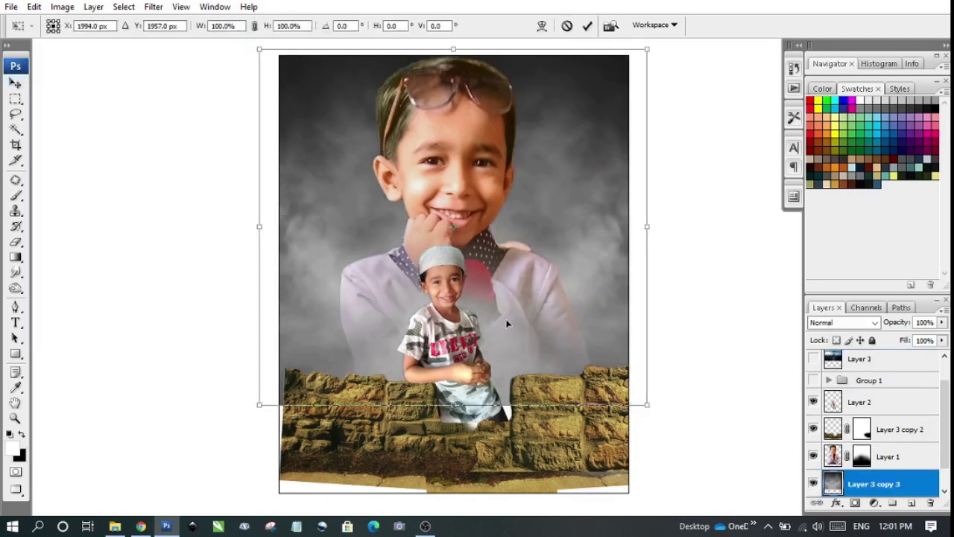
left_click(424, 375)
key("Return")
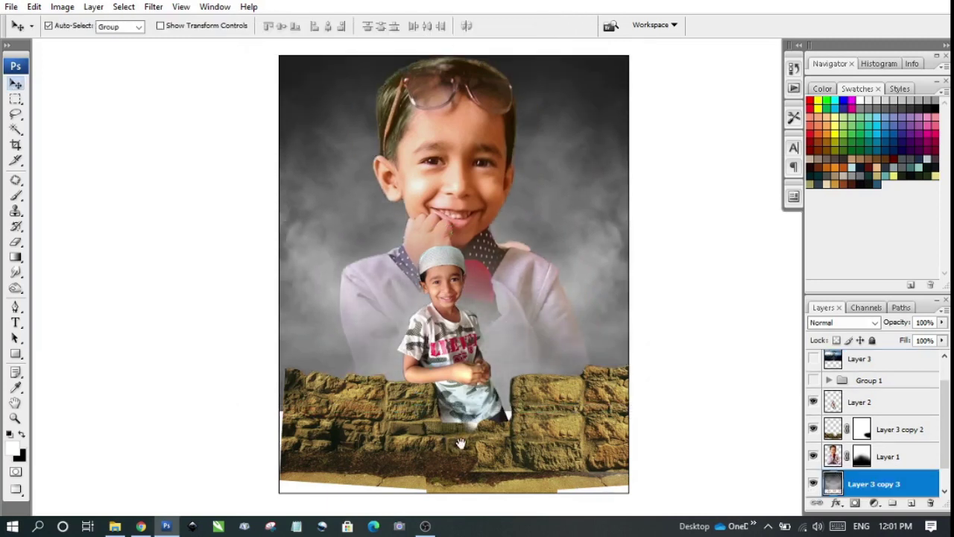
- Enlarge the lower wall piece and nudge the small boy and right wall block
key("ctrl+plus")
left_click(389, 347)
key("ctrl+t")
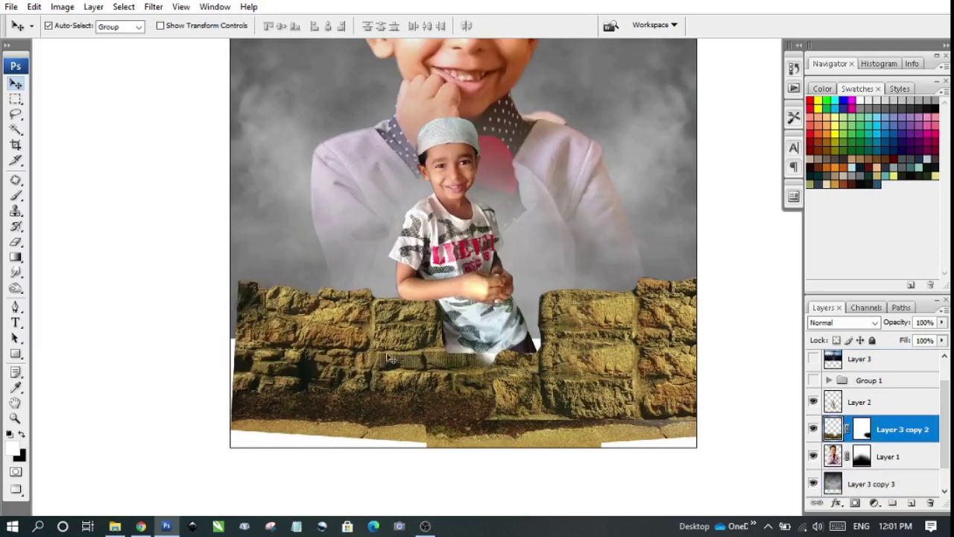
left_click_drag(231, 454, 218, 457)
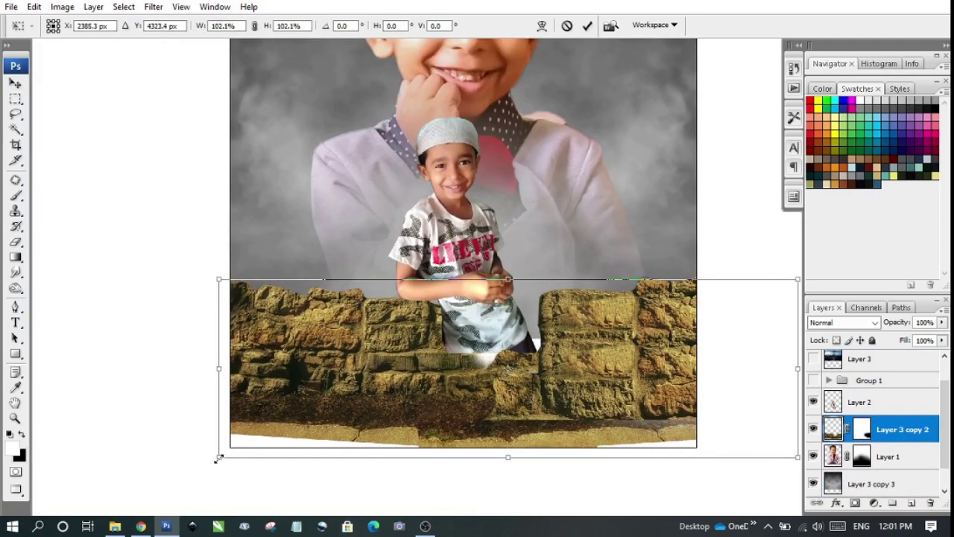
key("Return")
left_click_drag(490, 299, 481, 310)
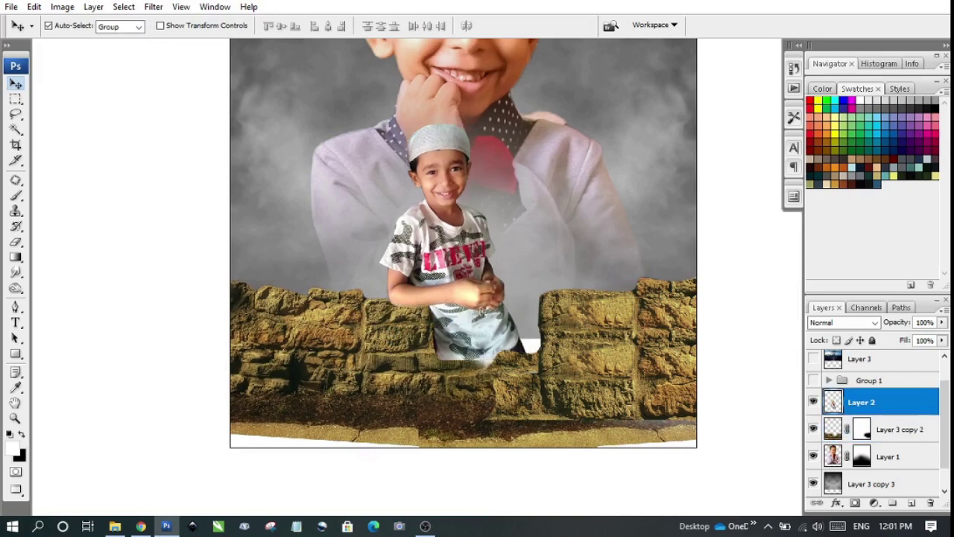
left_click_drag(525, 367, 541, 375)
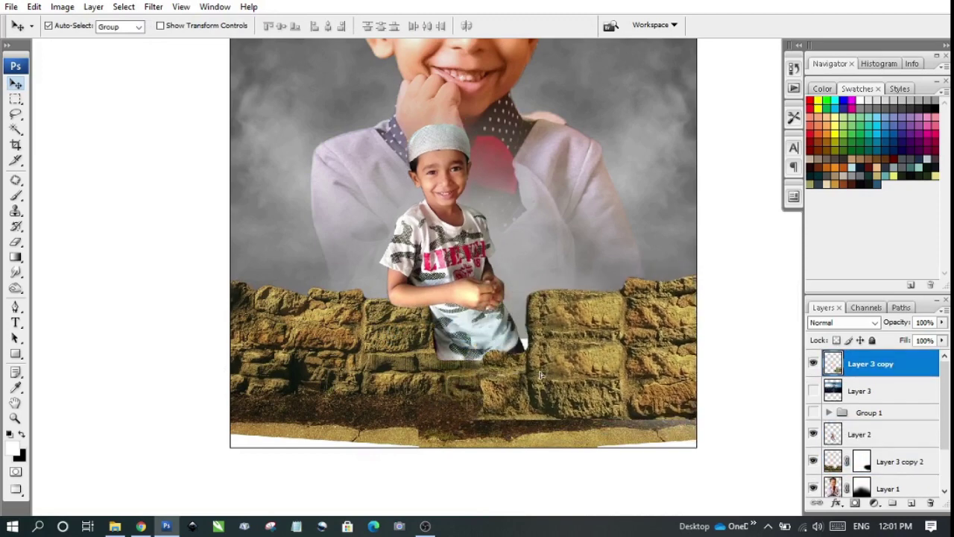
scroll(566, 410, "up", 2)
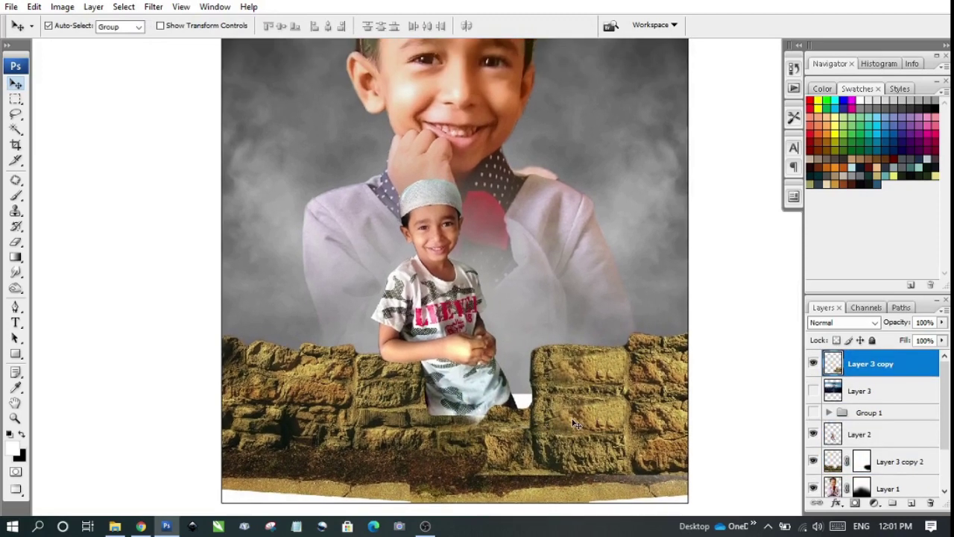
key("ctrl+minus")
- Stretch the fog layer slightly downward and add a new empty layer at the top
key("ctrl+j")
key("ctrl+shift+bracketleft")
key("ctrl+t")
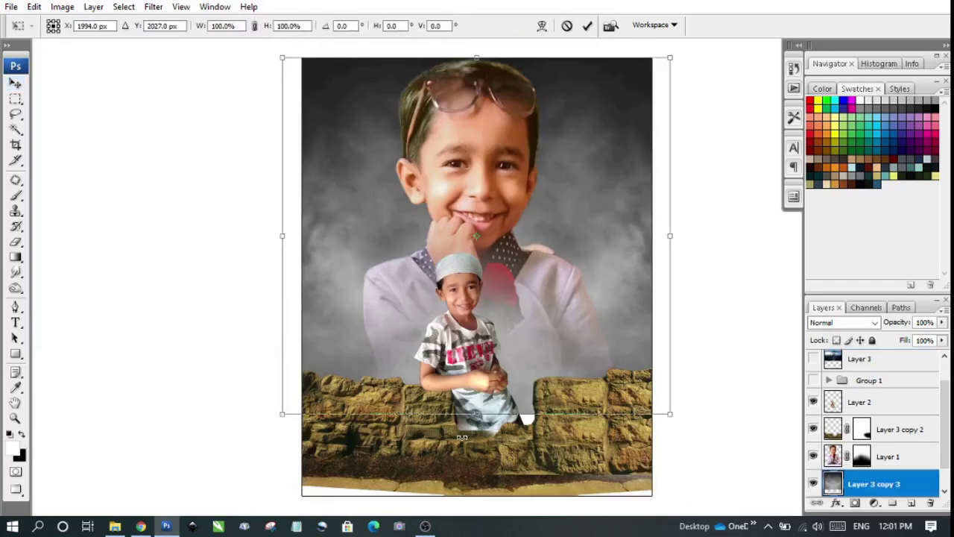
left_click_drag(476, 414, 477, 427)
key("Return")
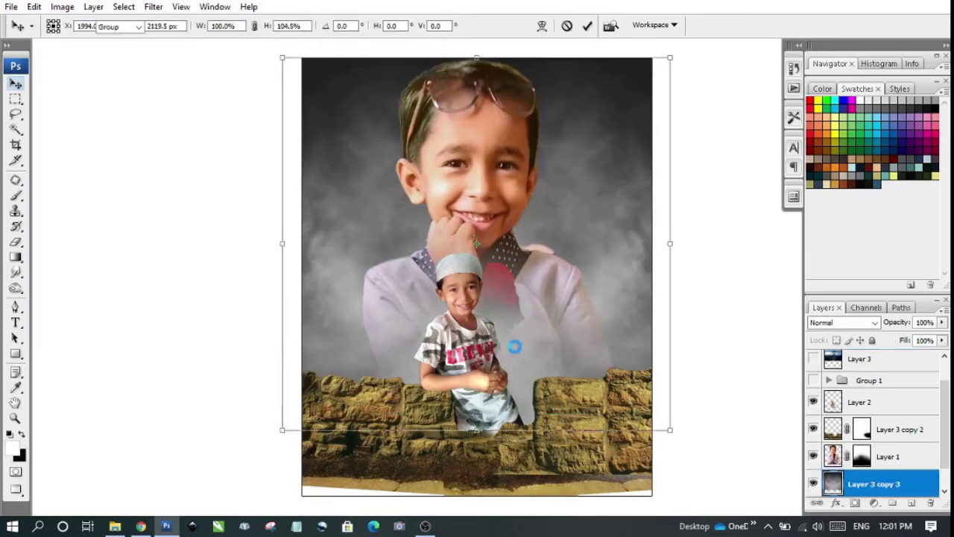
key("alt+period")
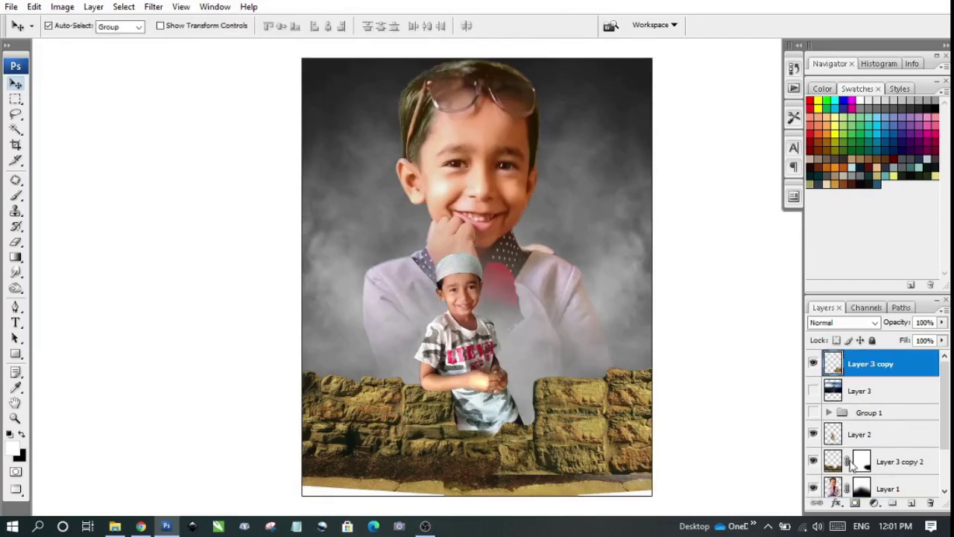
left_click(910, 504)
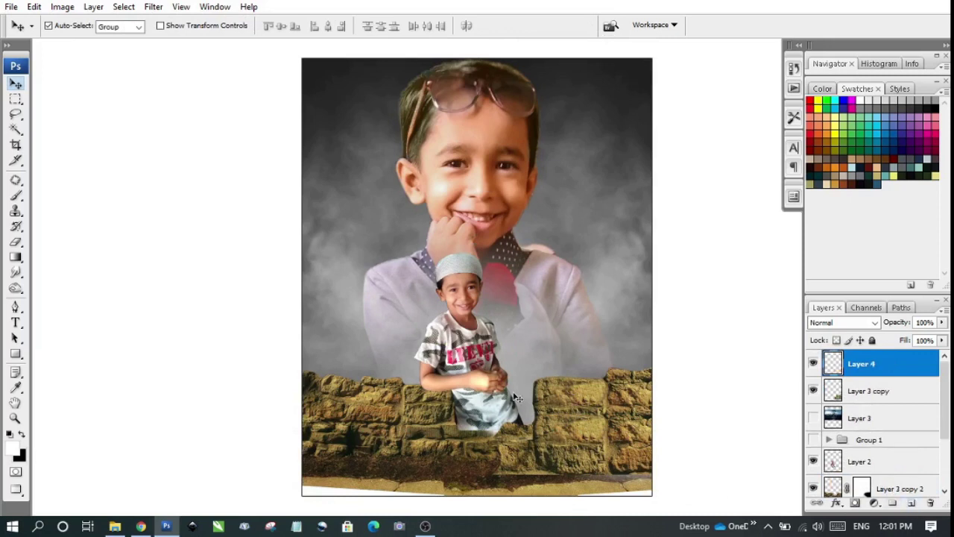
- Brush dark shading along the bottom beneath the wall on Layer 4 at 100% opacity
key("b")
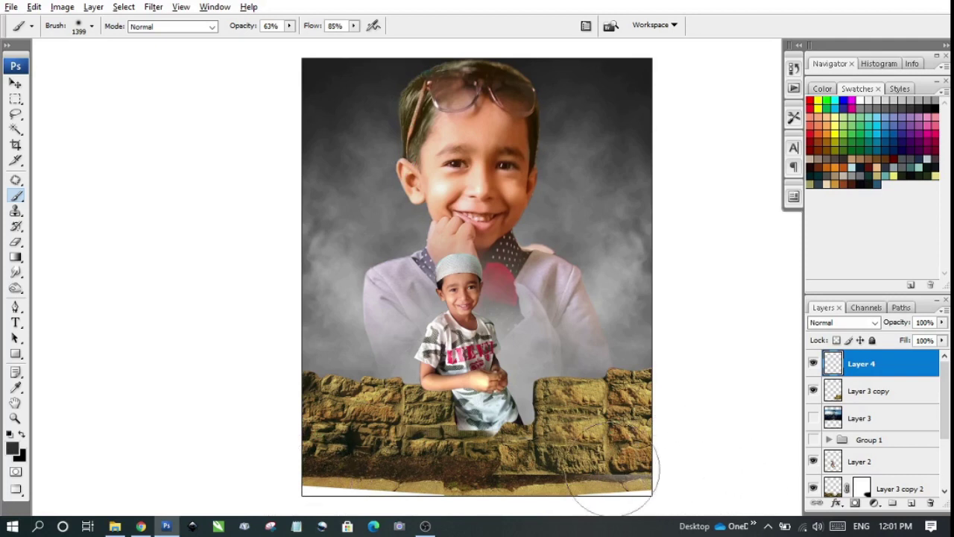
left_click_drag(639, 460, 539, 455)
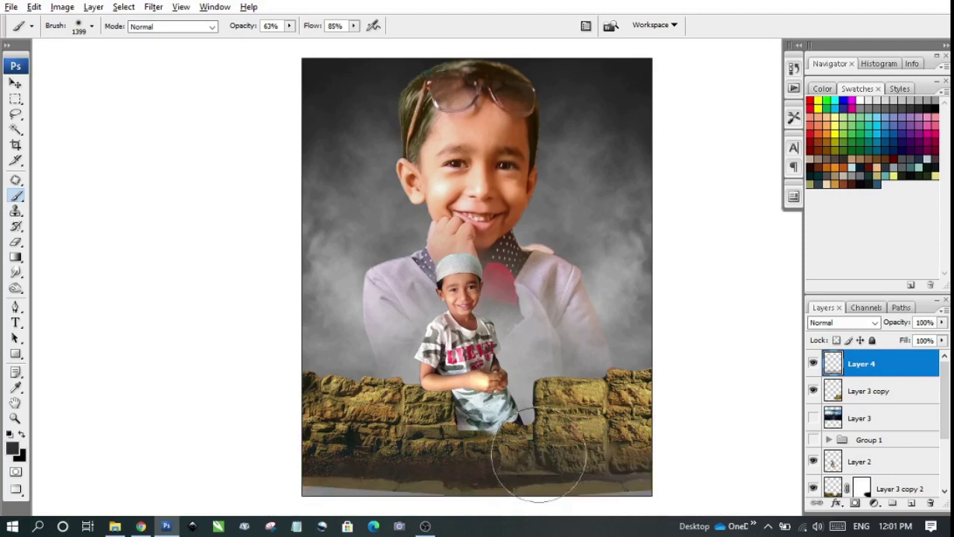
left_click(288, 25)
left_click_drag(292, 42, 384, 52)
left_click_drag(231, 485, 618, 485)
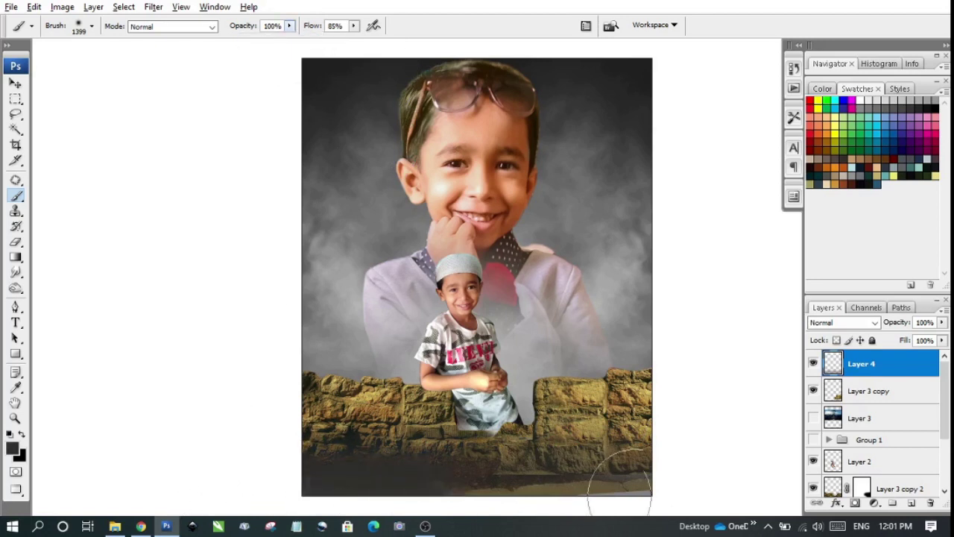
left_click(15, 83)
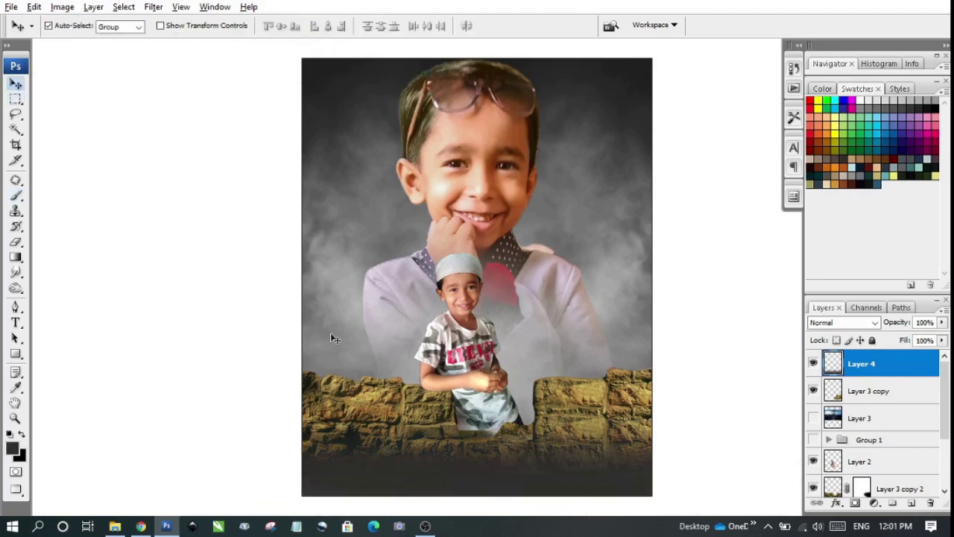
left_click_drag(330, 332, 273, 273)
key("ctrl+t")
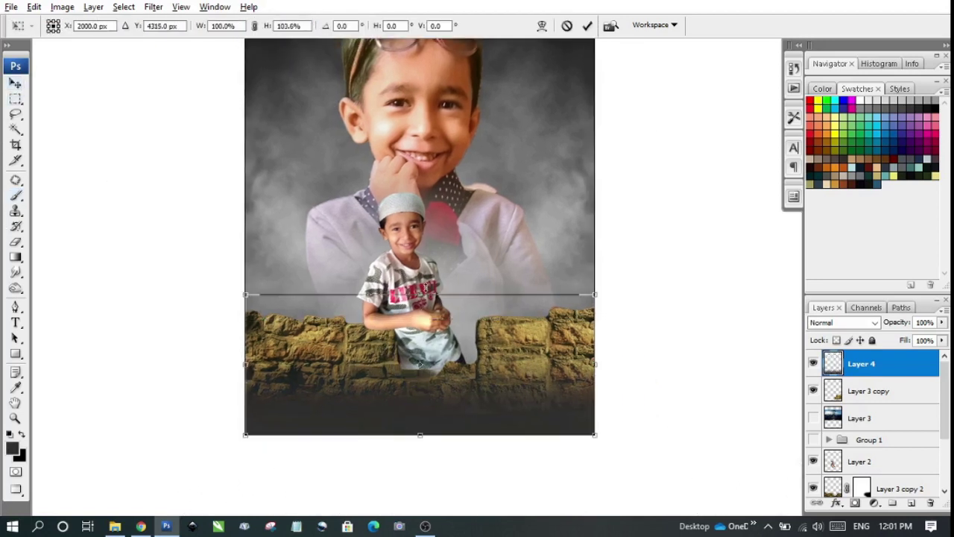
- Stretch the shadow layer taller upward and fit the poster on screen
left_click_drag(419, 319, 419, 296)
key("Return")
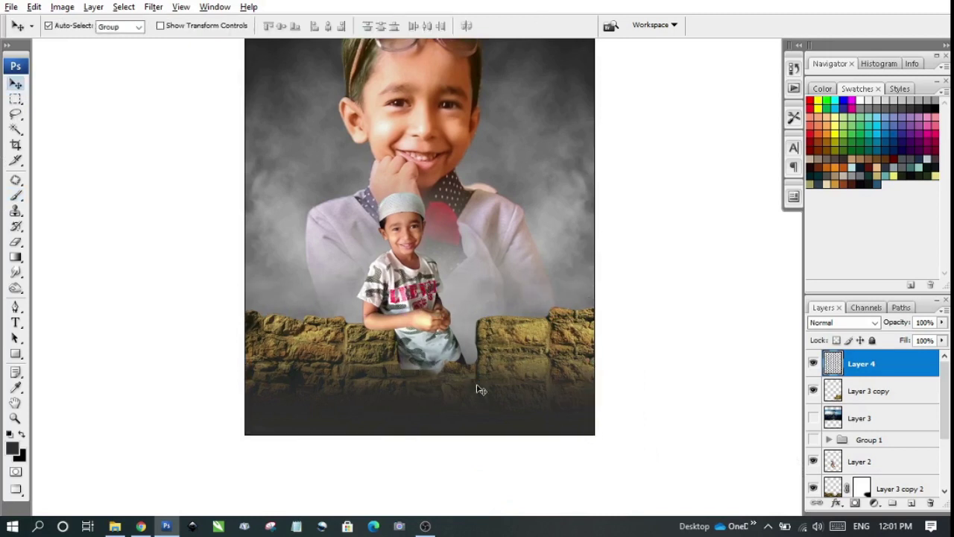
left_click_drag(435, 332, 455, 384)
right_click(408, 323)
left_click(447, 334)
left_click_drag(552, 414, 421, 403)
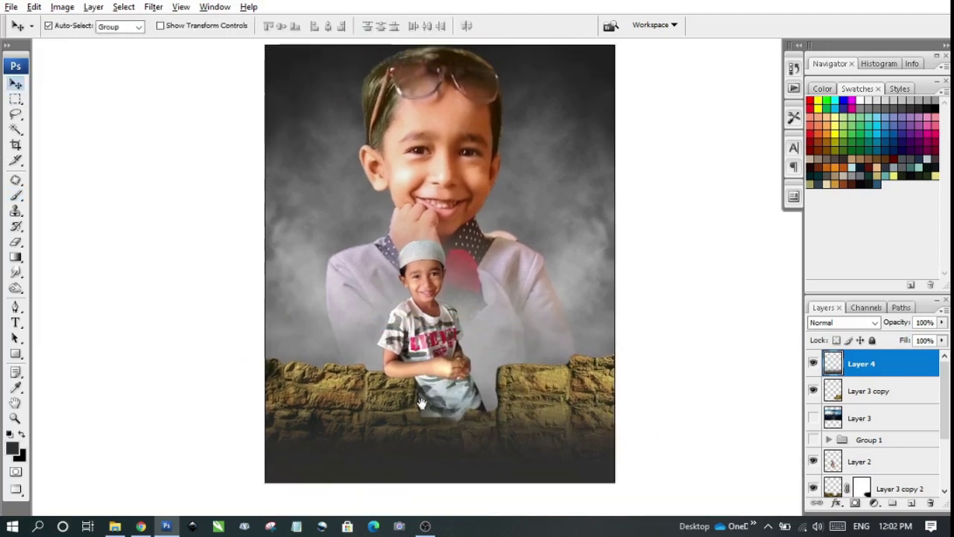
scroll(447, 372, "down", 2)
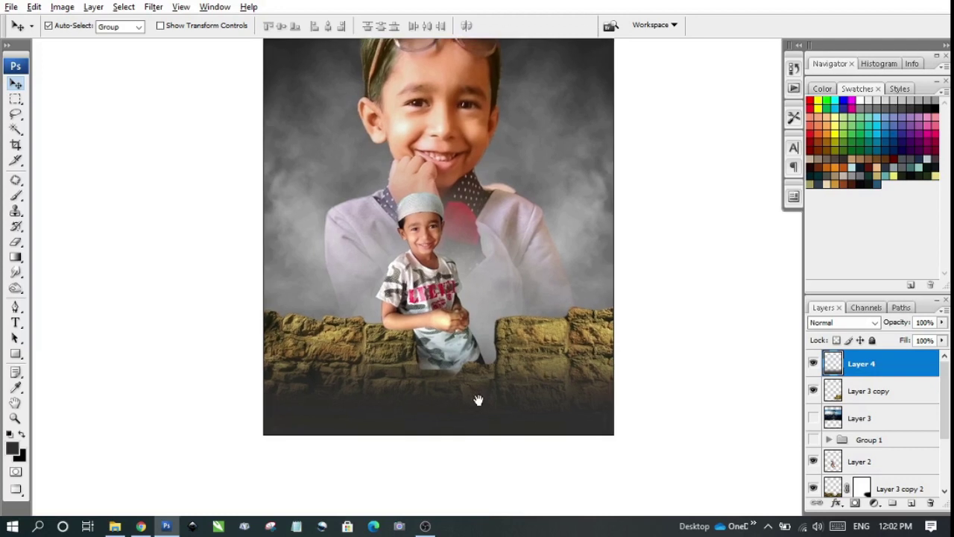
- Move the wall, small boy and shadow up, and shift the large portrait right and down
key("ctrl+alt+a")
left_click_drag(523, 366, 531, 344)
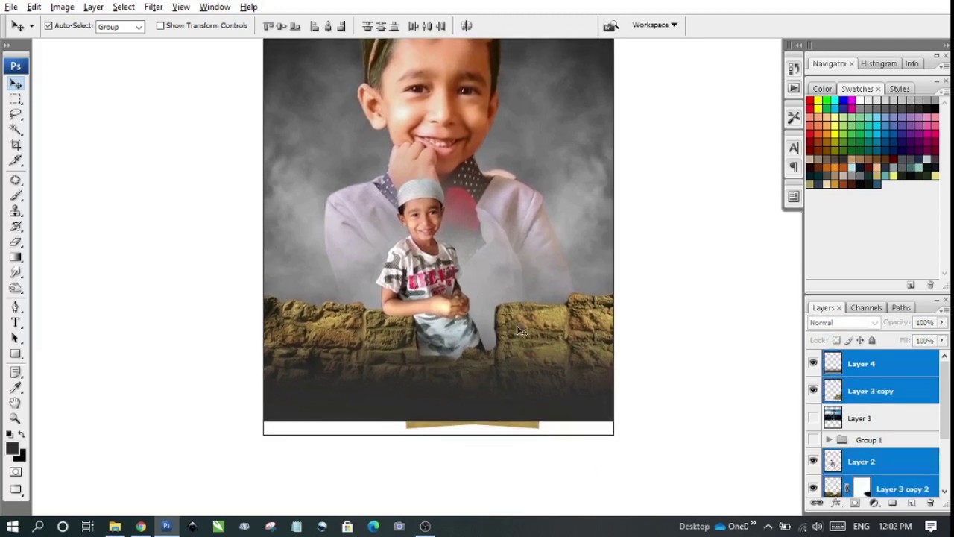
left_click_drag(472, 292, 482, 370)
right_click(443, 195)
left_click(462, 197)
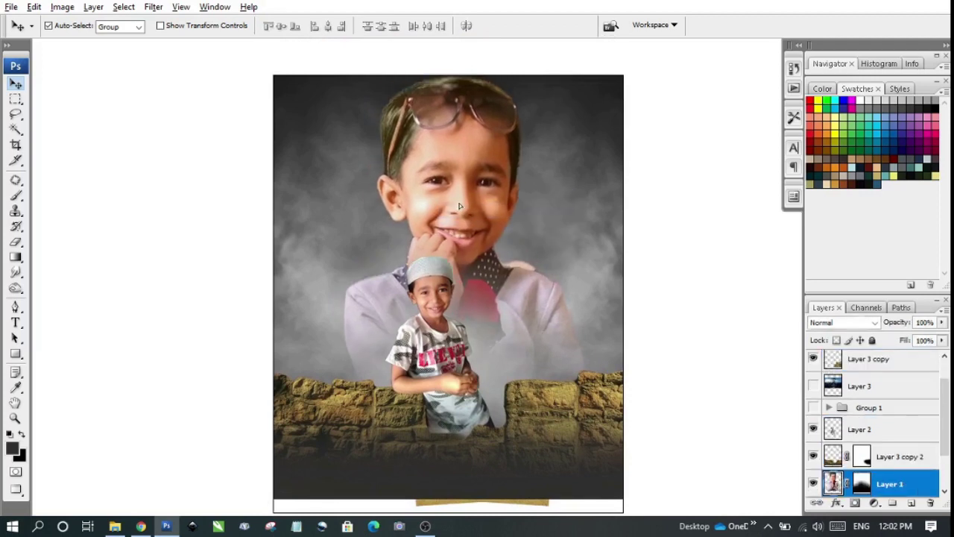
left_click_drag(450, 197, 459, 207)
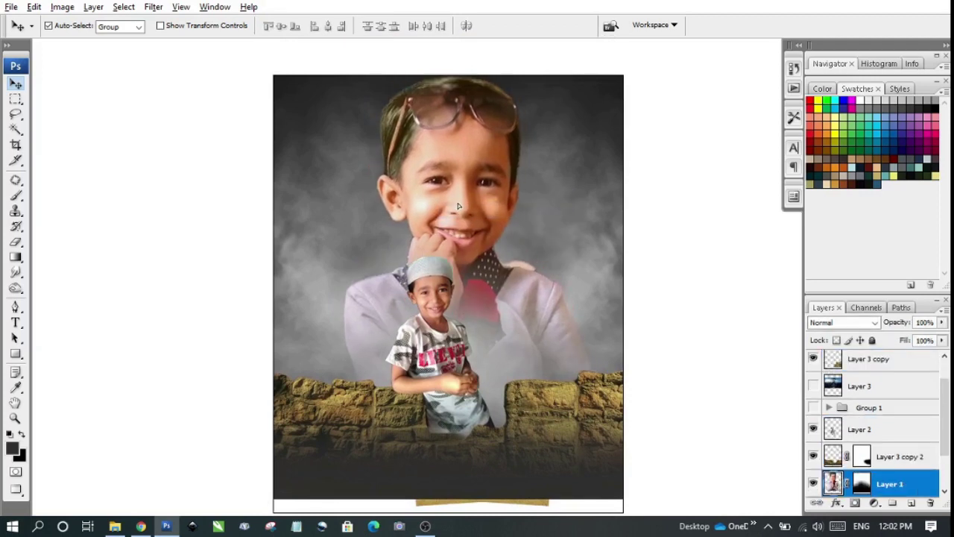
scroll(459, 207, "down", 5)
- Add a new top layer and stretch it down to the canvas bottom
key("ctrl+shift+alt+e")
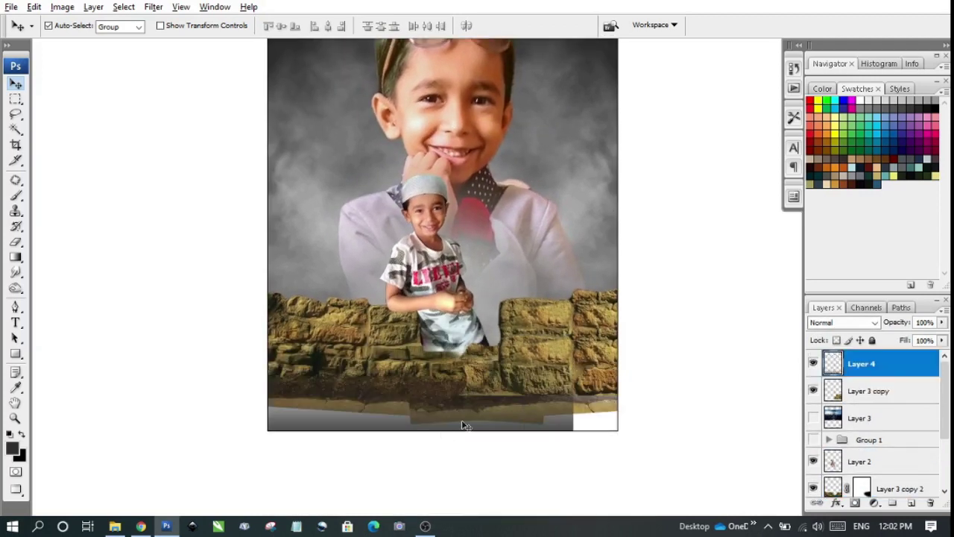
key("ctrl+t")
left_click_drag(447, 423, 447, 433)
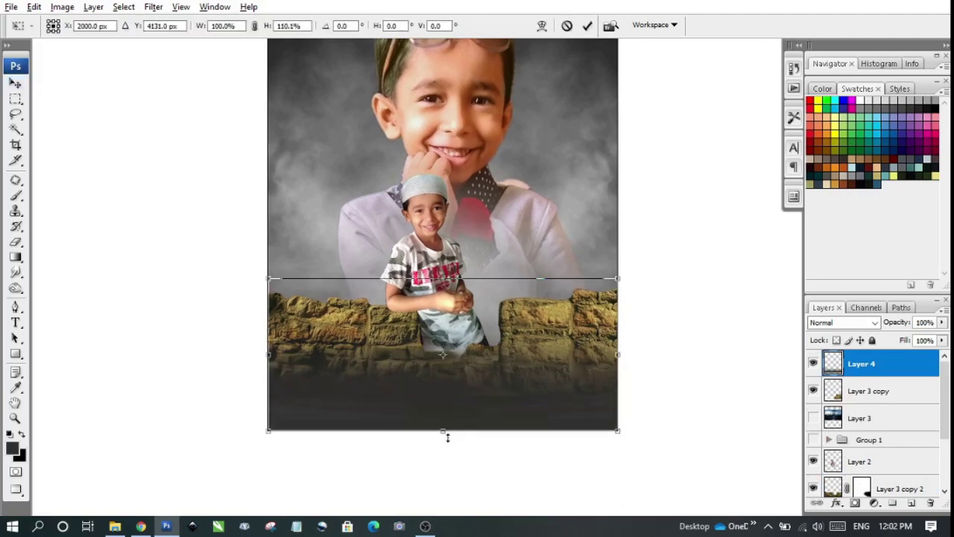
key("Return")
left_click_drag(395, 296, 545, 425)
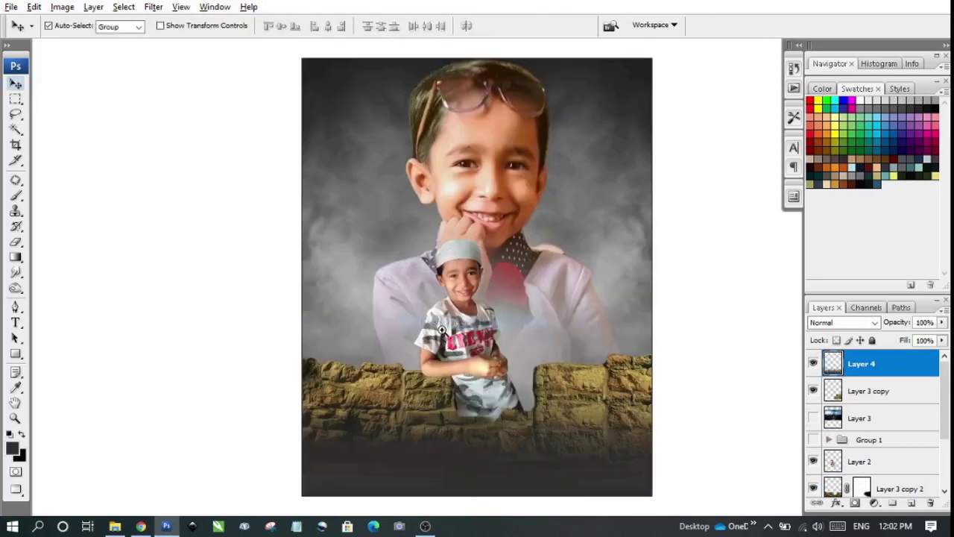
left_click(474, 461)
left_click(485, 448)
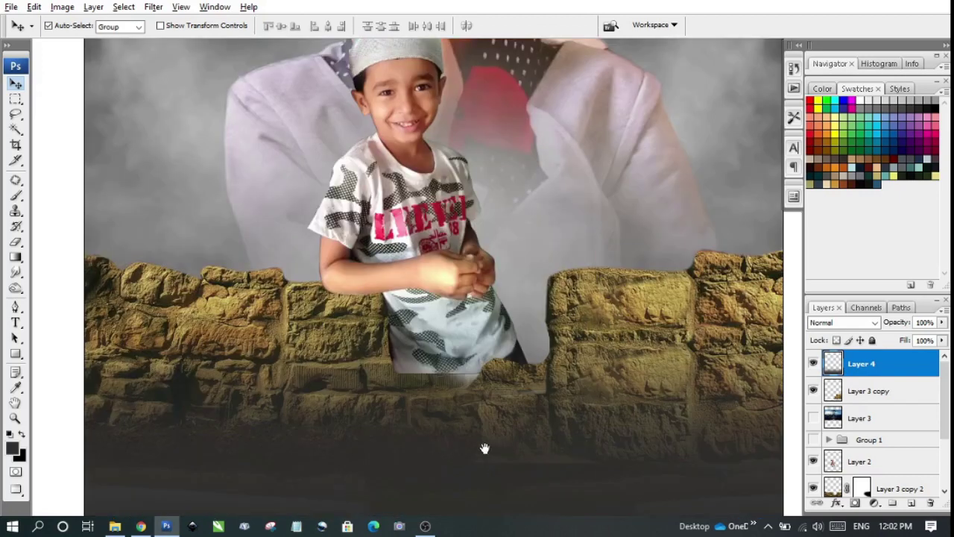
right_click(377, 371)
left_click(410, 379)
- Duplicate the shadow layer, stretch the copy slightly upward, and merge the two shadows
key("ctrl+t")
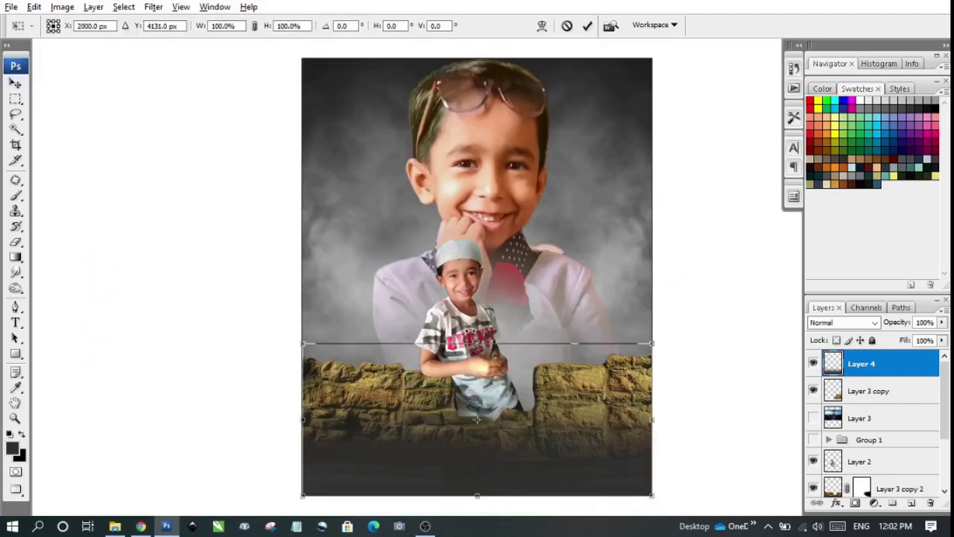
key("Return")
key("ctrl+j")
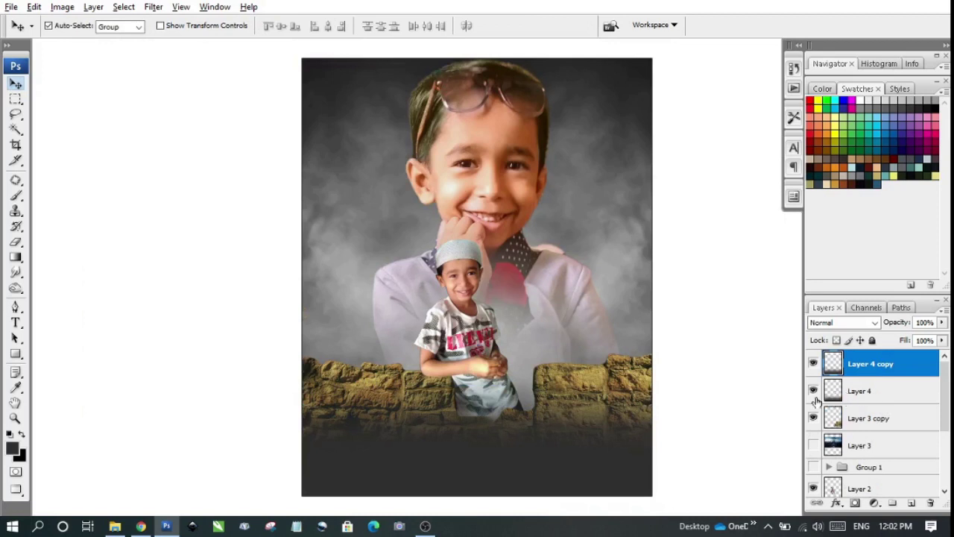
key("ctrl+t")
left_click_drag(477, 341, 477, 334)
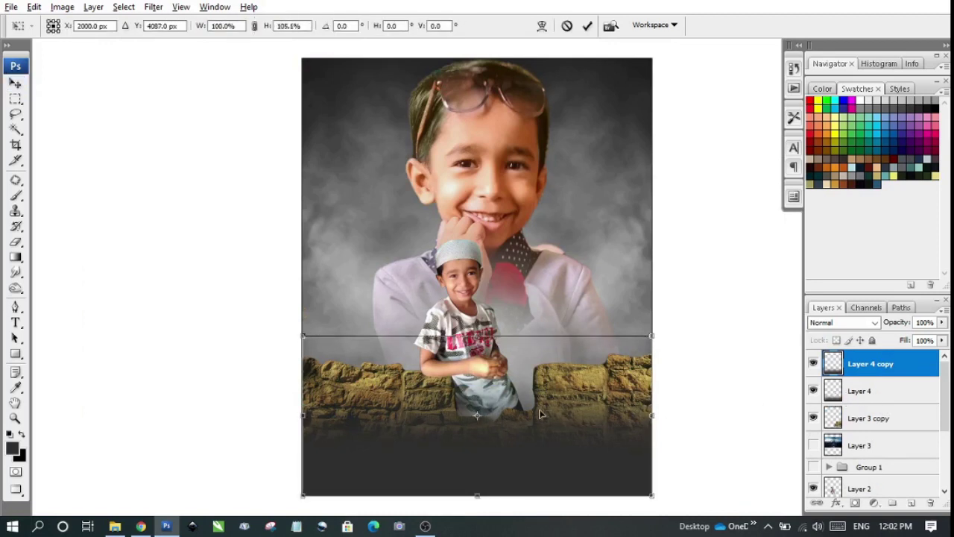
key("Return")
left_click(858, 391, "shift")
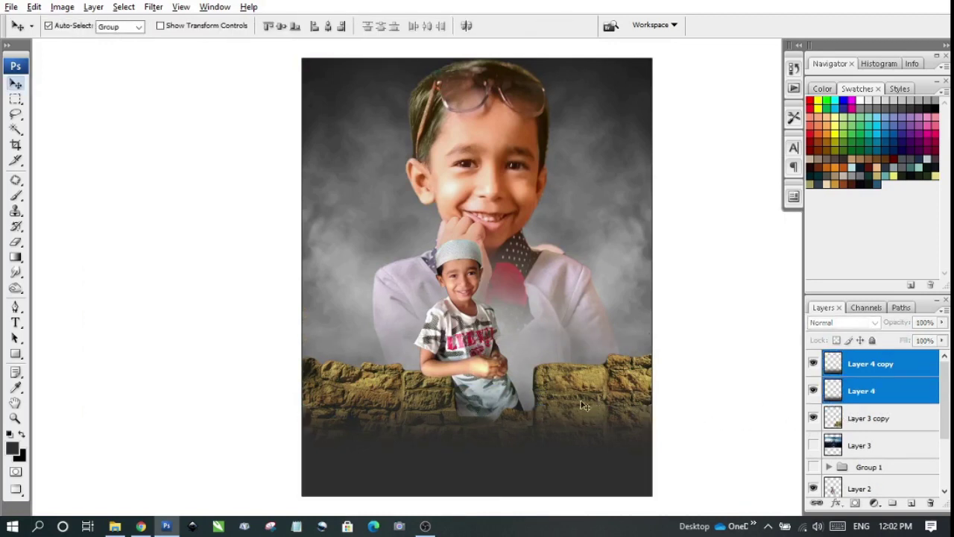
key("ctrl+e")
key("alt+comma")
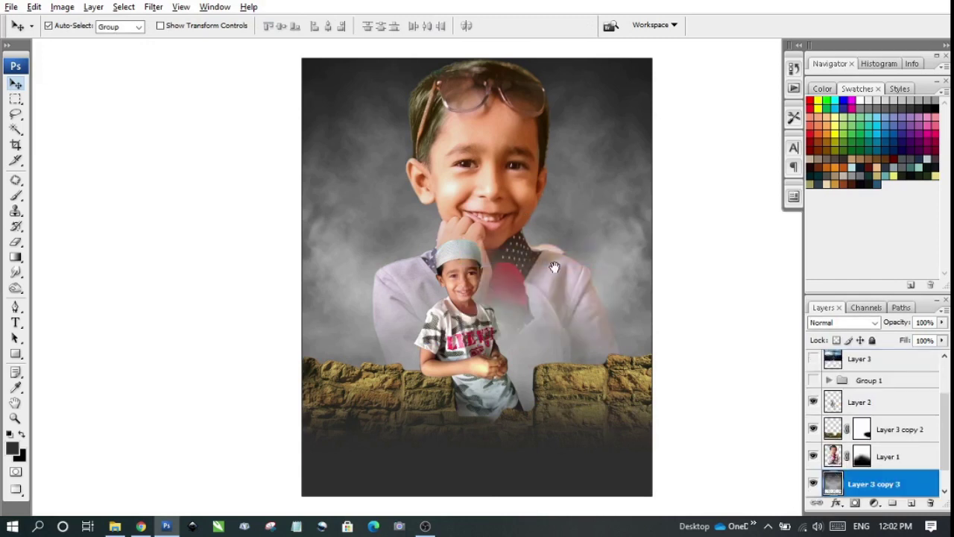
left_click_drag(477, 257, 73, 48)
left_click(63, 7)
mouse_move(83, 43)
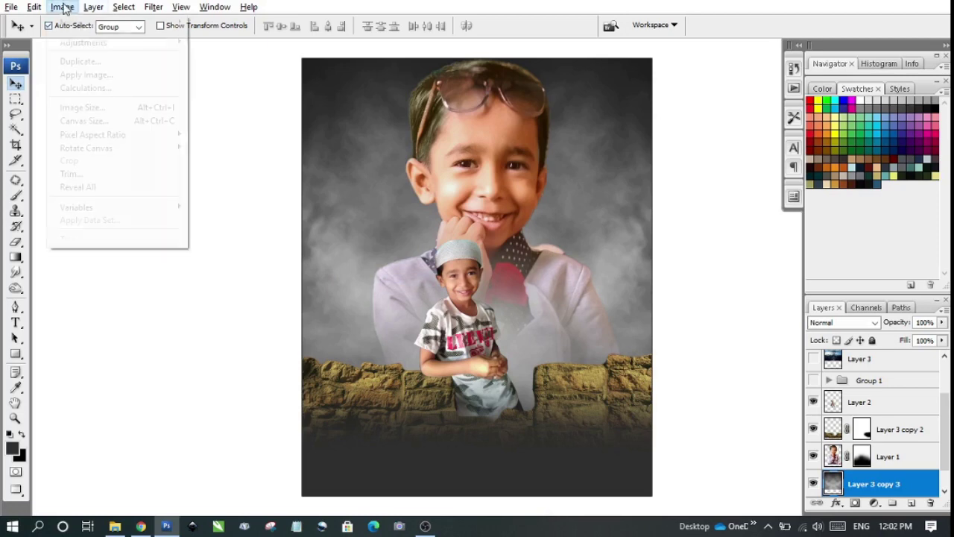
left_click(228, 43)
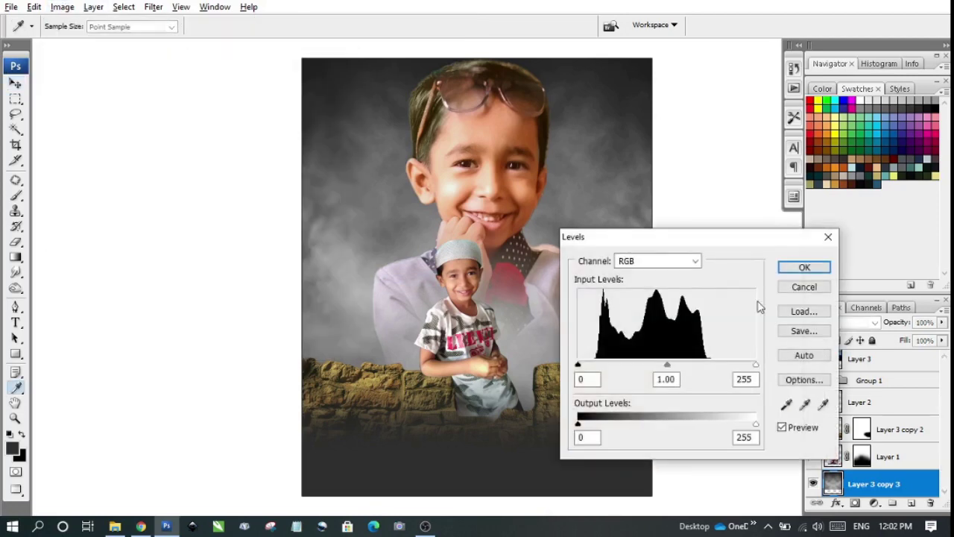
left_click(801, 381)
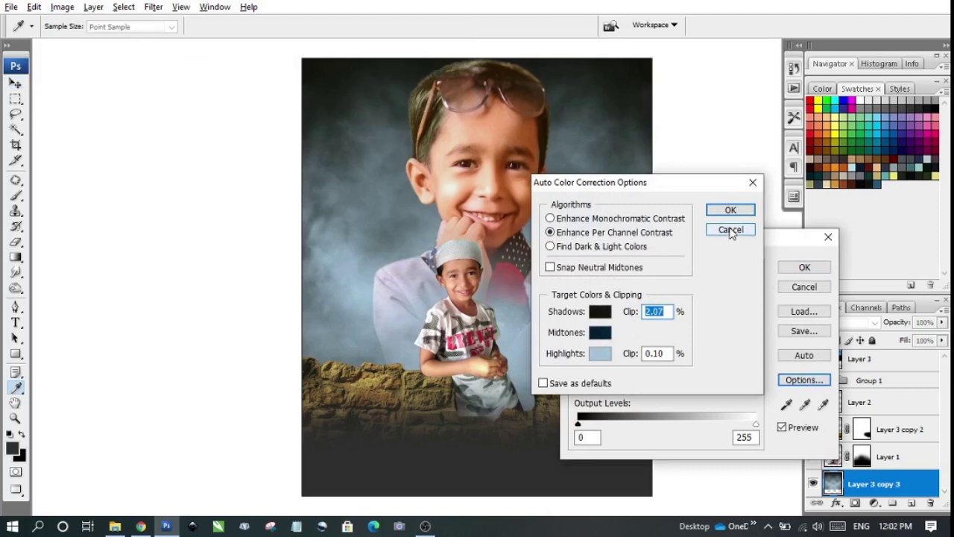
mouse_move(658, 186)
left_mouse_down()
mouse_move(708, 300)
mouse_move(671, 196)
left_mouse_up()
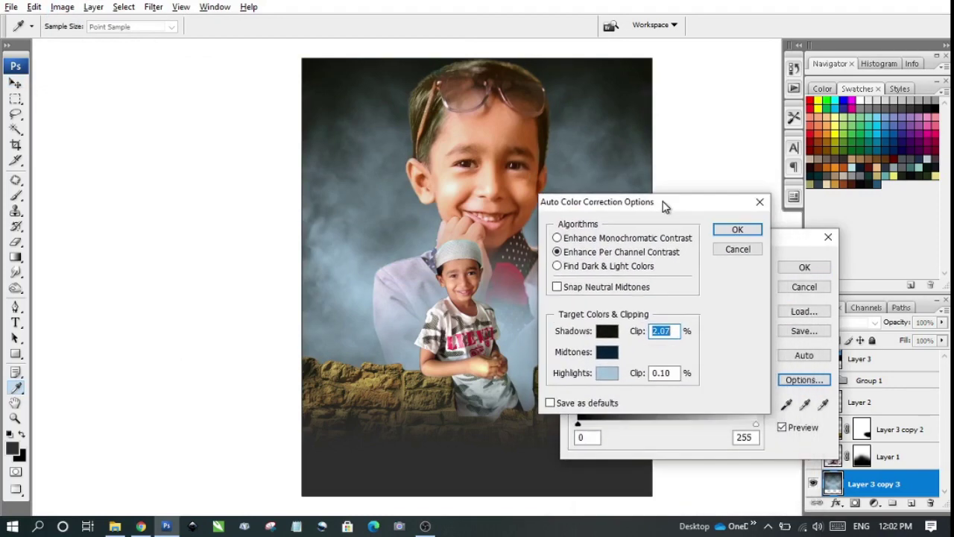
left_click(737, 221)
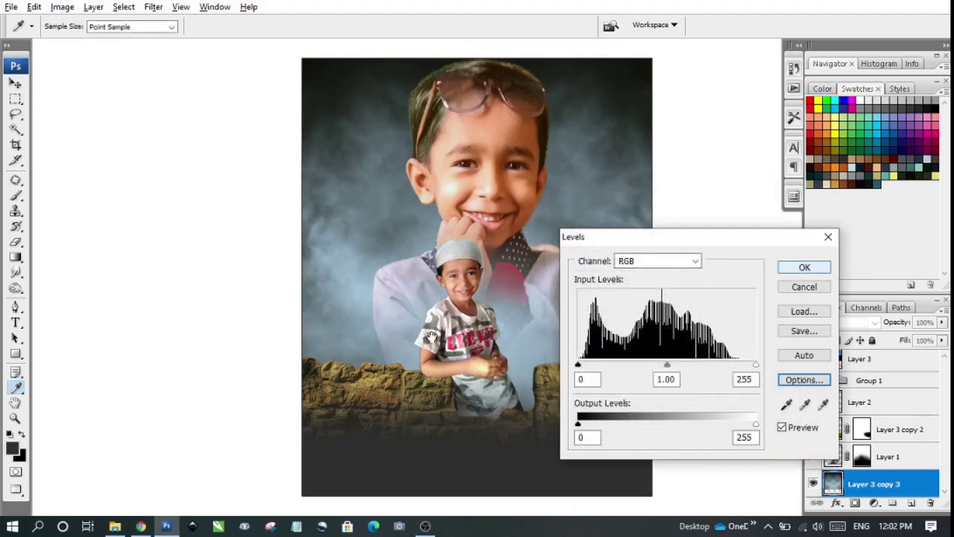
key("ctrl+plus")
mouse_move(402, 367)
left_mouse_down()
mouse_move(363, 350)
mouse_move(360, 368)
left_mouse_up()
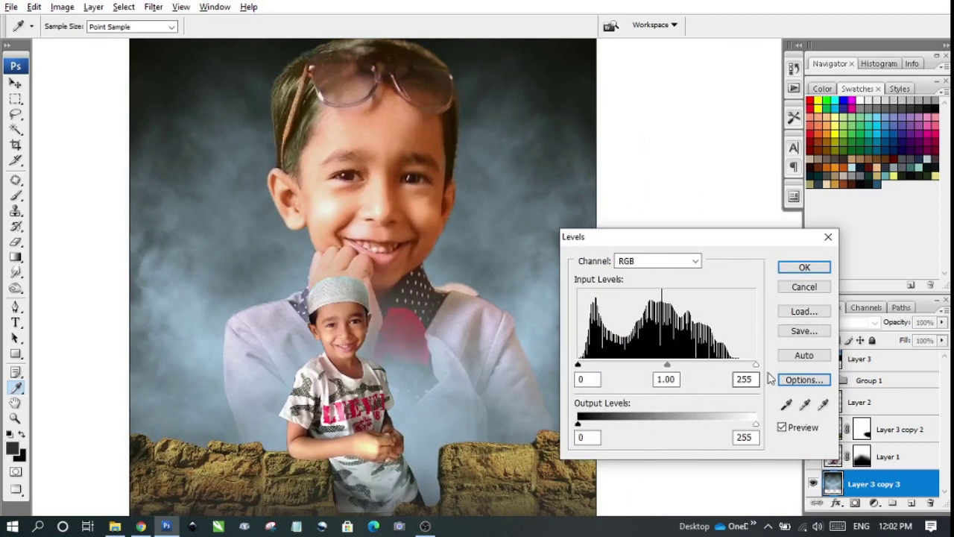
left_click(816, 382)
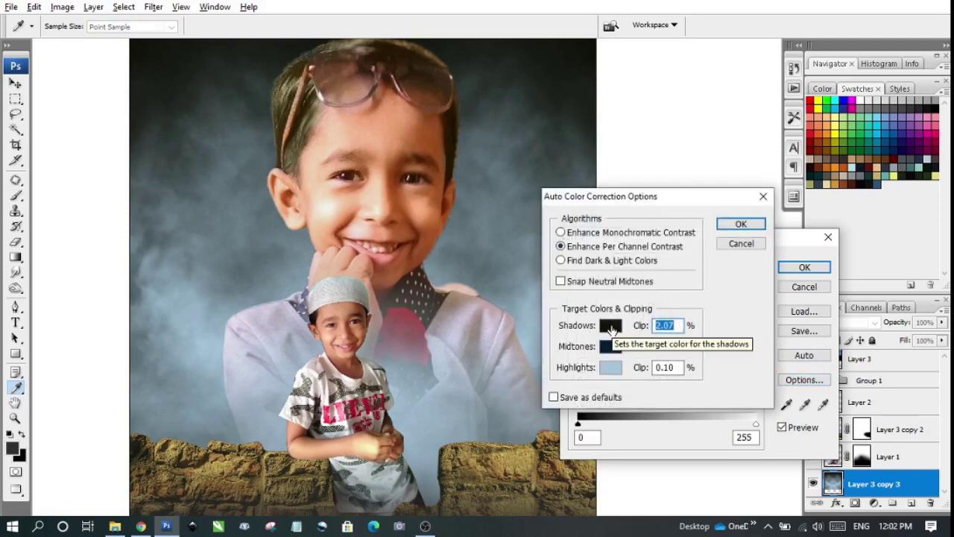
left_click(611, 326)
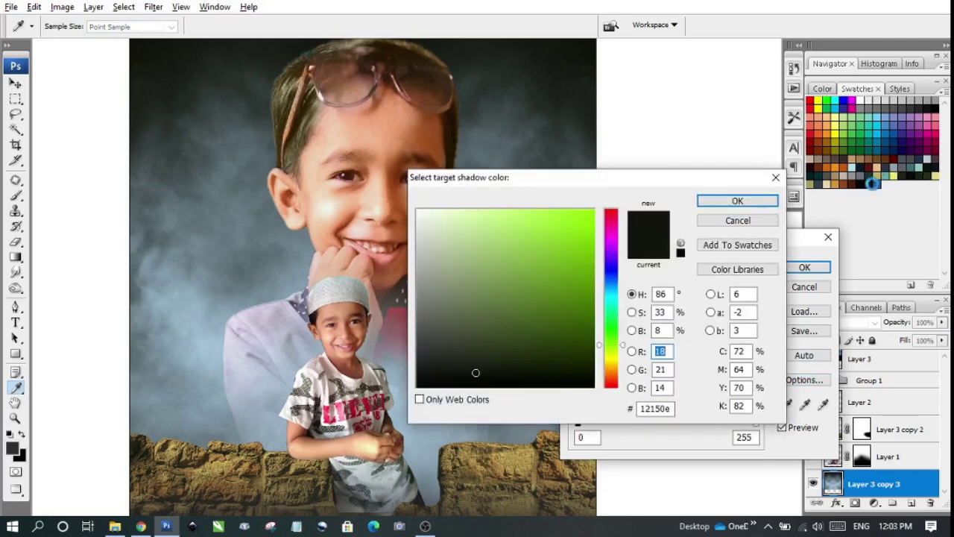
left_click(876, 183)
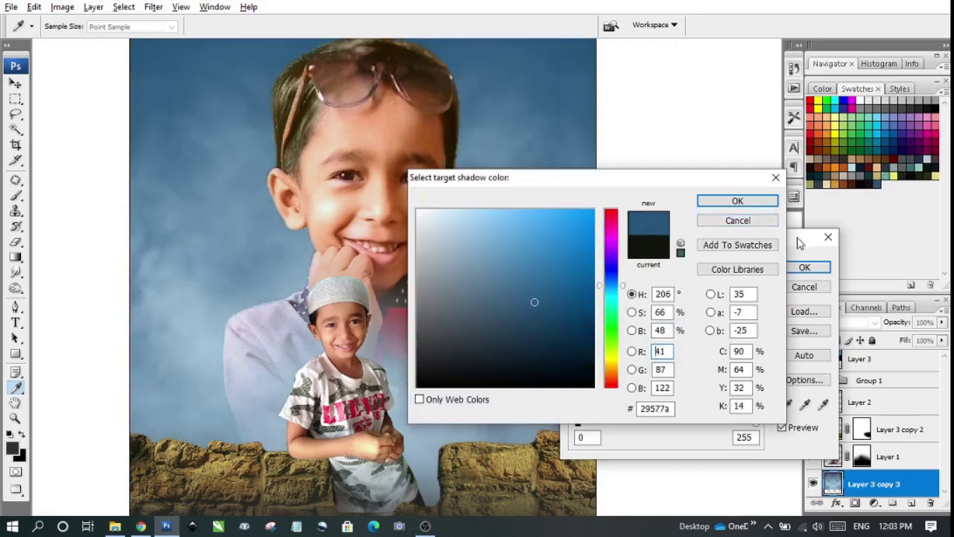
left_click_drag(540, 322, 541, 343)
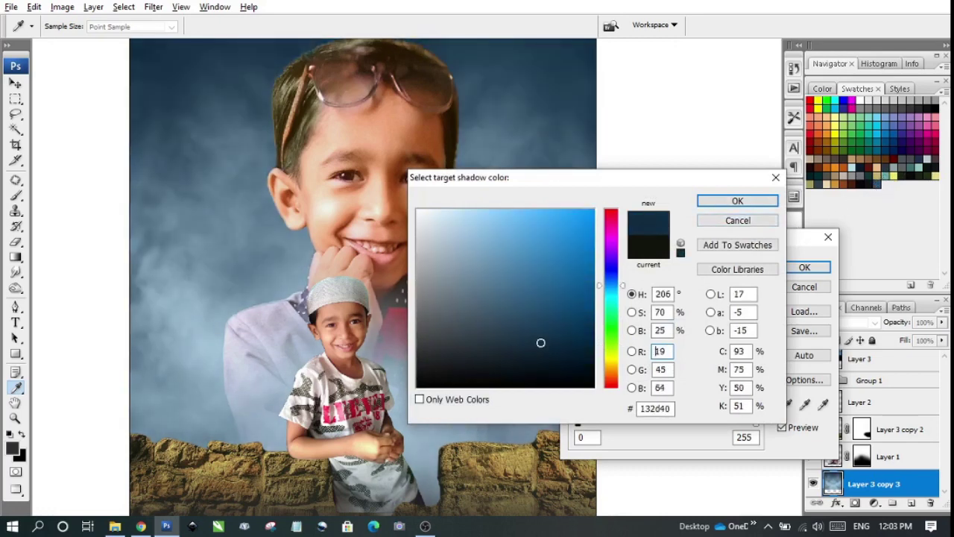
left_click(726, 220)
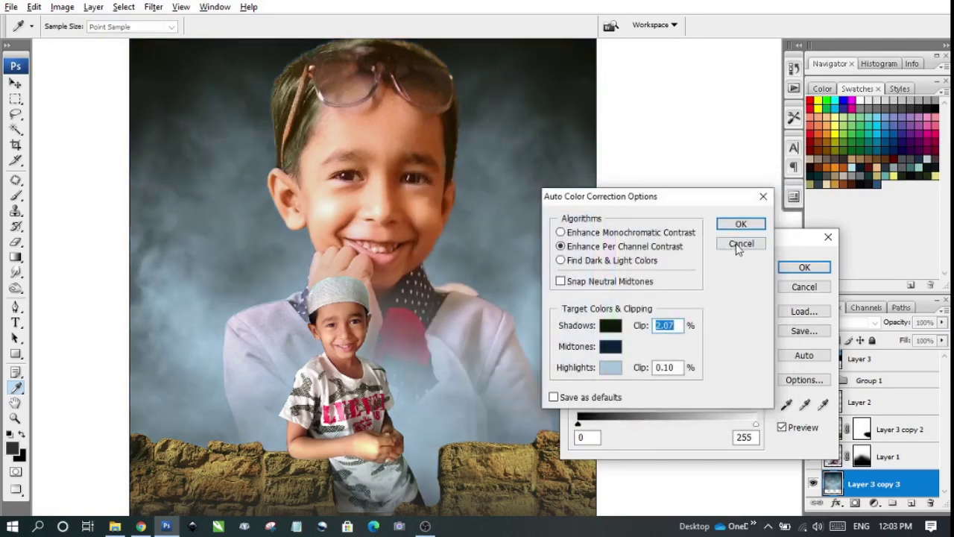
left_click(738, 246)
left_click(804, 287)
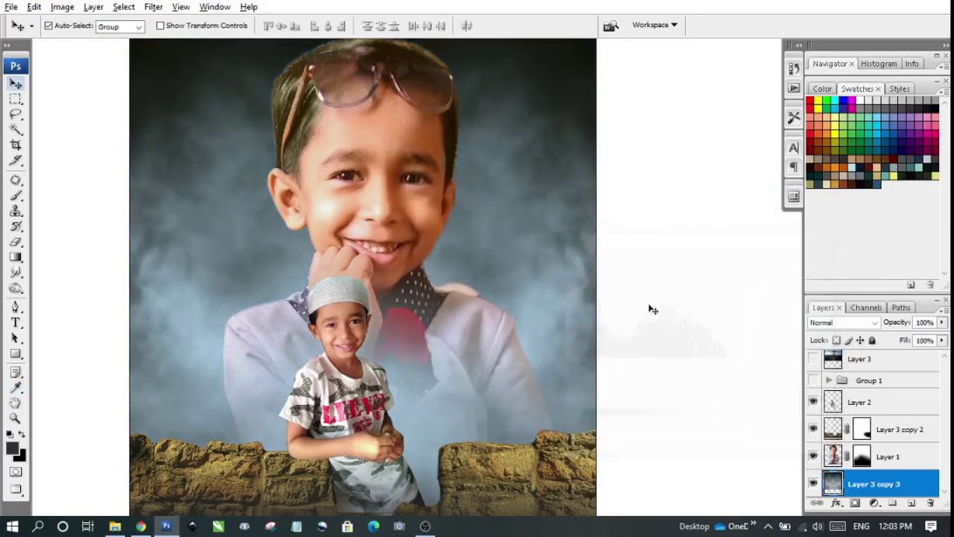
right_click(446, 274)
- Apply a dark-navy-to-pale-blue Gradient Map to the misty background layer
left_click(447, 279)
left_click(93, 7)
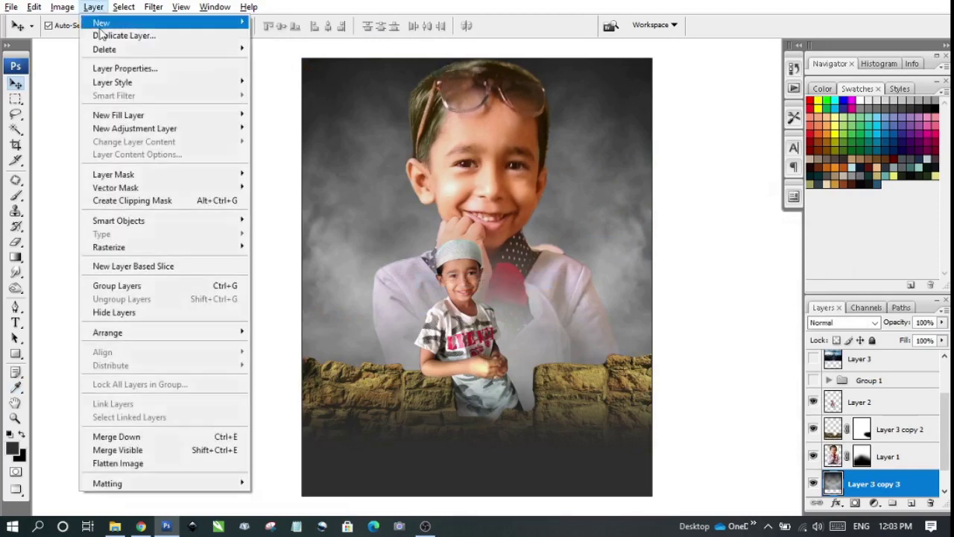
left_click(62, 6)
mouse_move(83, 42)
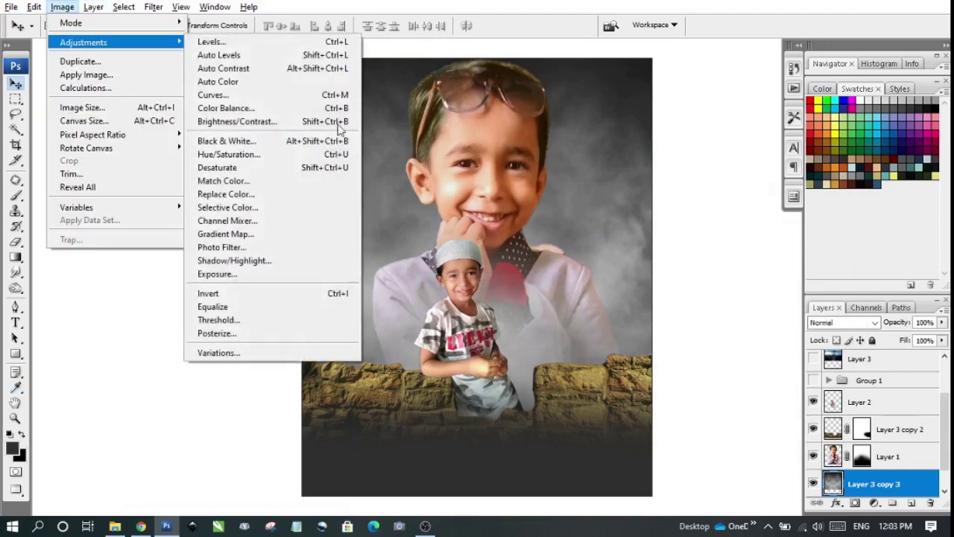
left_click(268, 235)
left_click(669, 313)
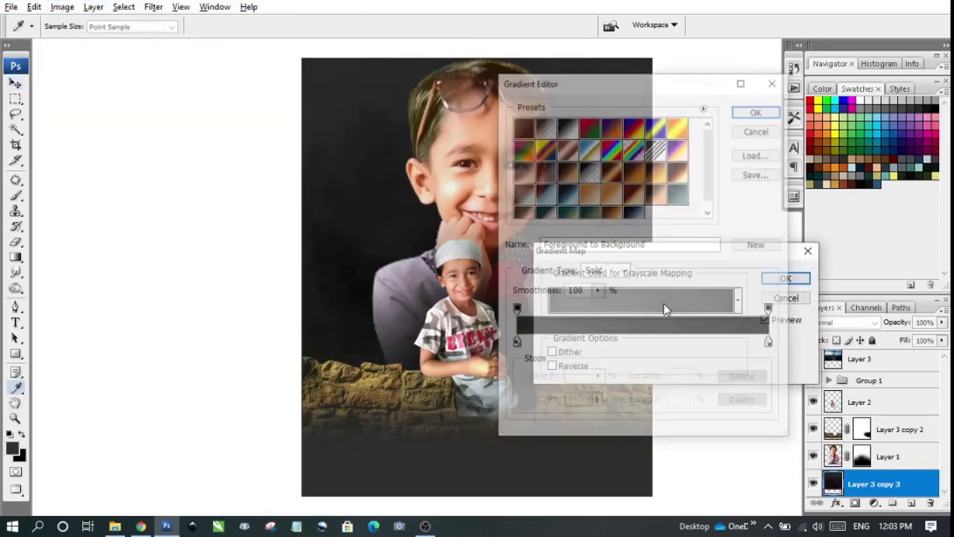
left_click(634, 212)
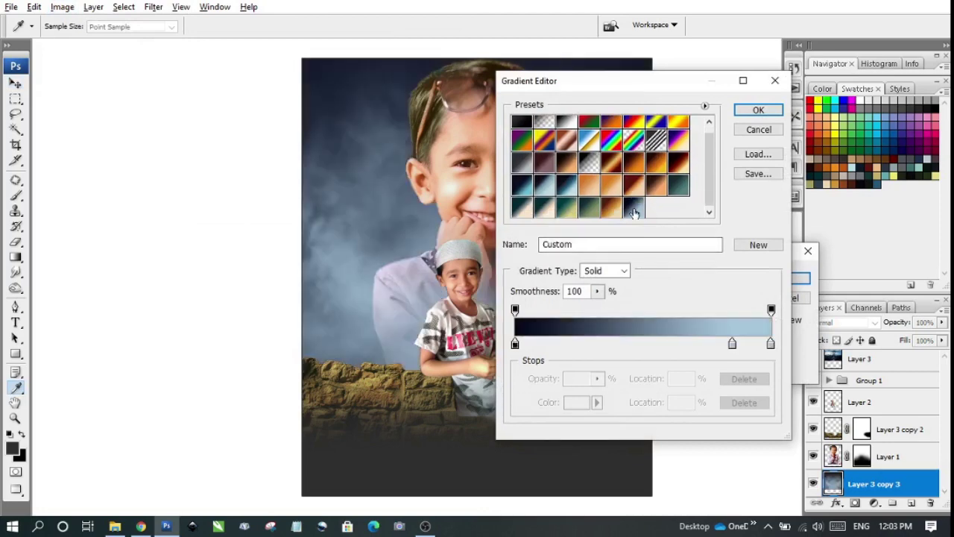
left_click(758, 111)
mouse_move(648, 265)
left_mouse_down()
mouse_move(708, 250)
mouse_move(689, 262)
left_mouse_up()
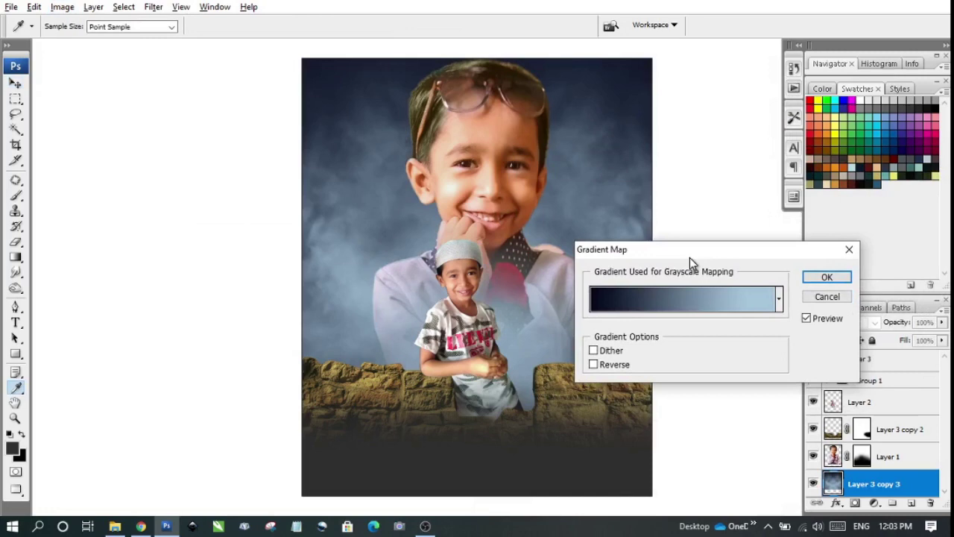
left_click(827, 277)
key("v")
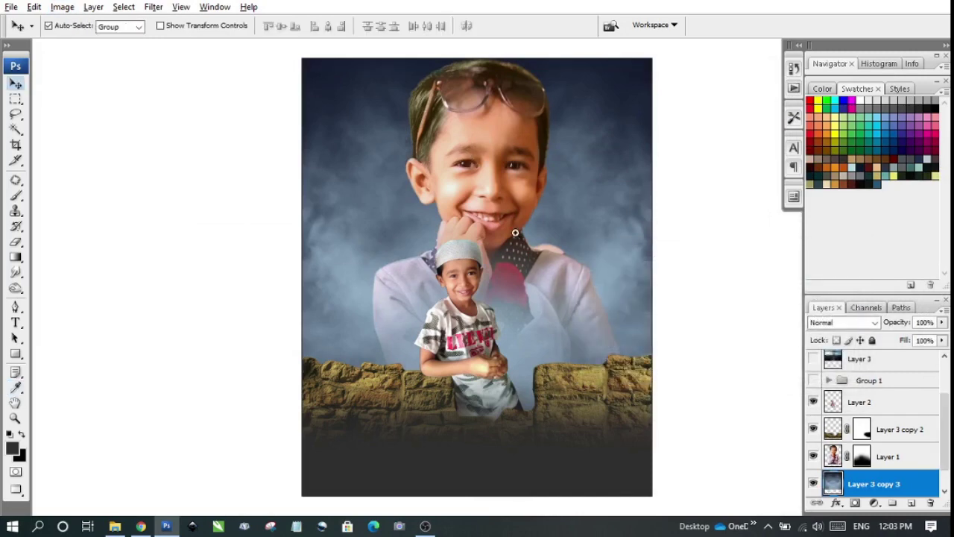
- Hide the dark fade Layer 4 copy and select the left wall layer (Layer 3 copy 2)
scroll(568, 347, "up", 1)
left_click(578, 398)
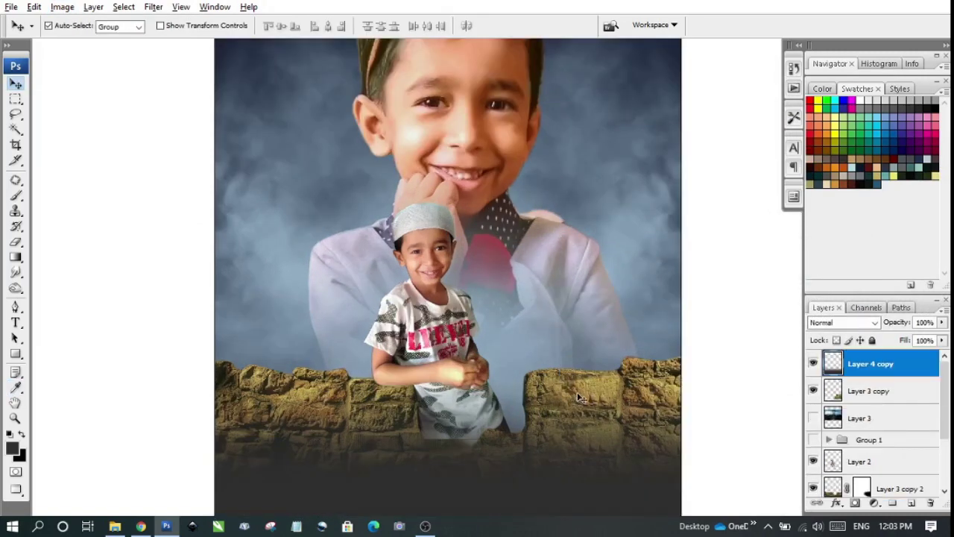
left_click_drag(580, 397, 589, 400)
left_click(871, 395)
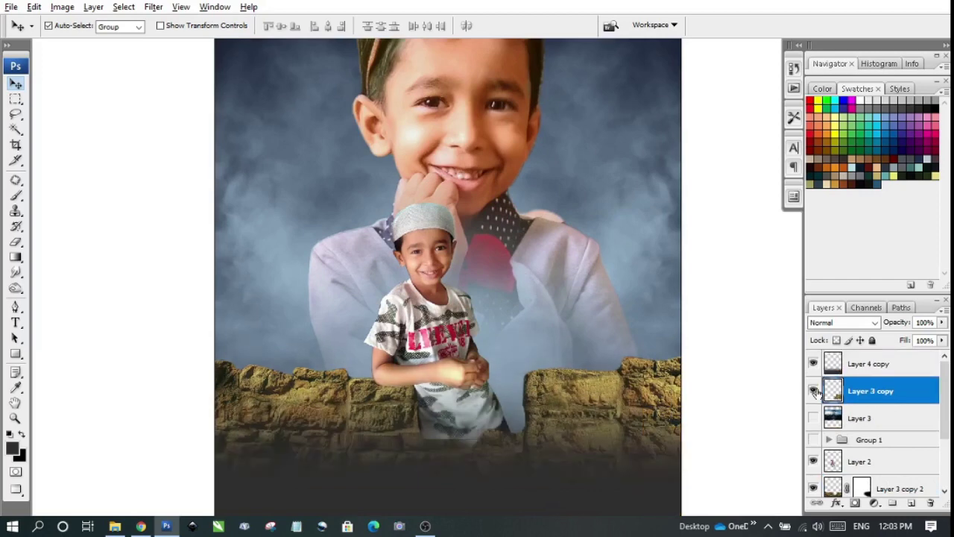
left_click(526, 463)
left_click(813, 363)
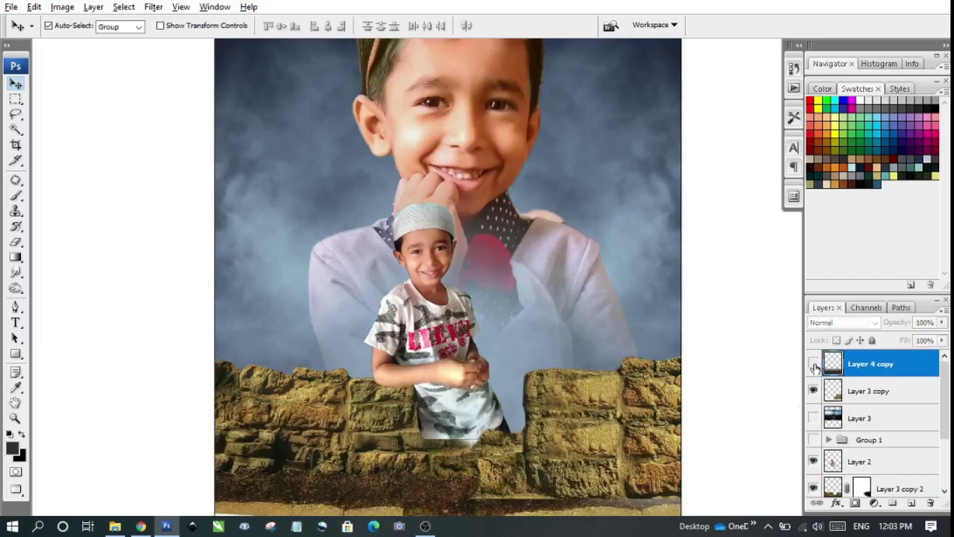
left_click(335, 388)
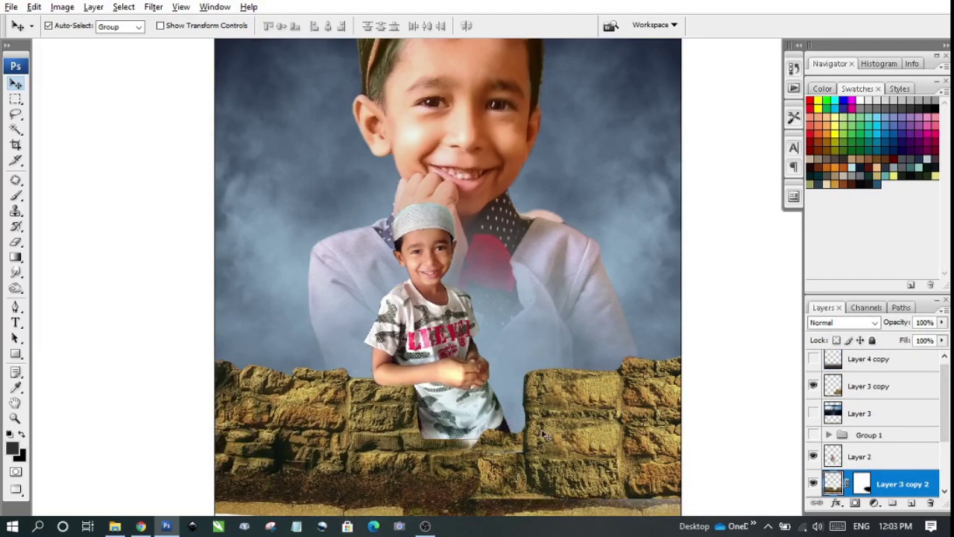
- Apply Levels with Auto Color correction to the left wall section
left_click(62, 7)
mouse_move(84, 43)
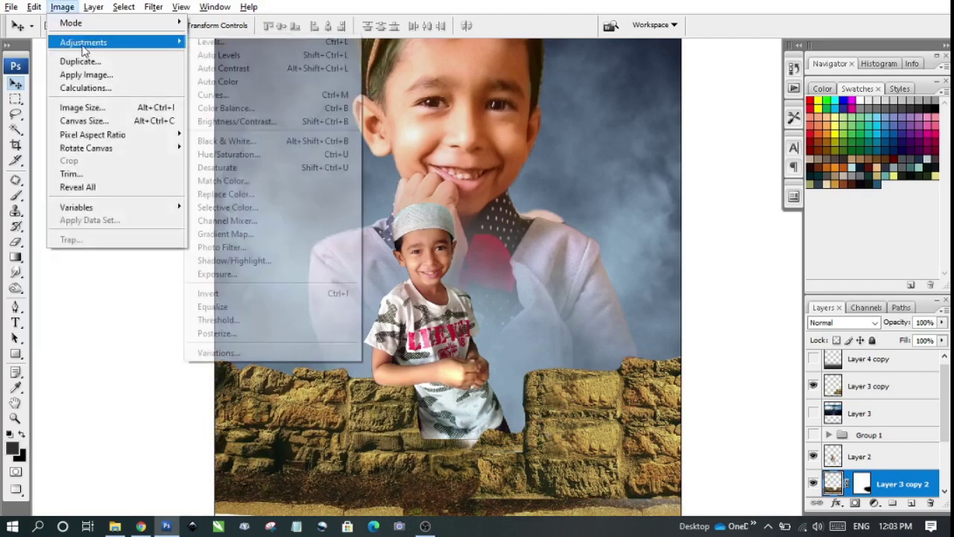
left_click(212, 43)
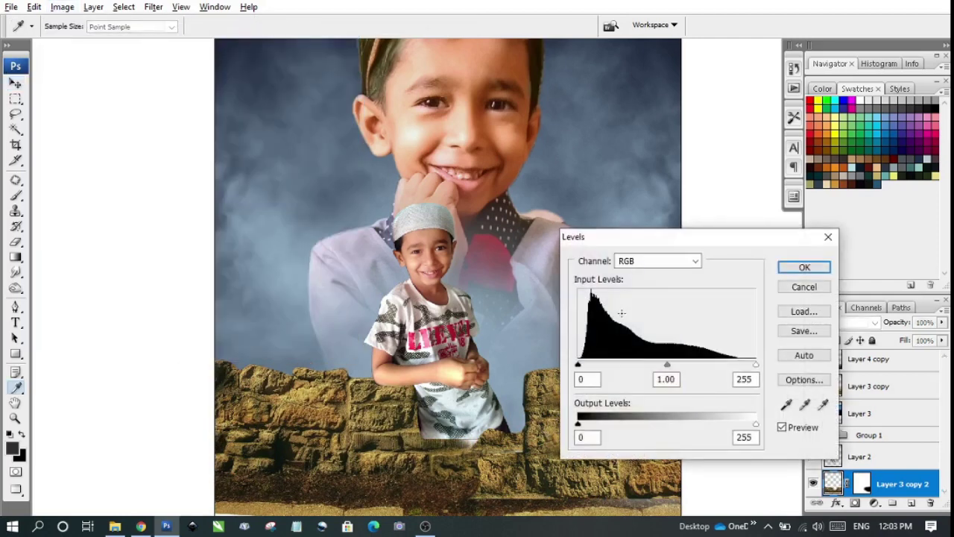
left_click(816, 382)
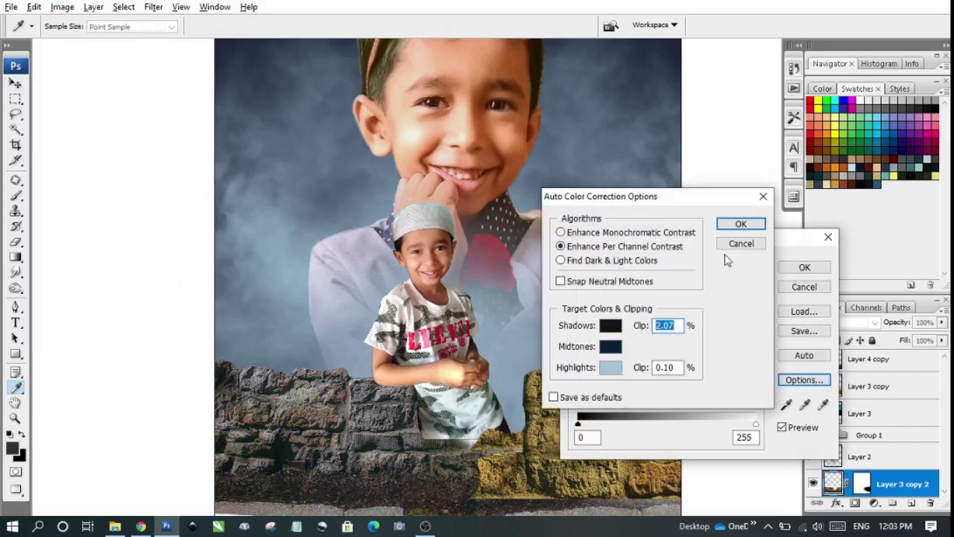
left_click(735, 222)
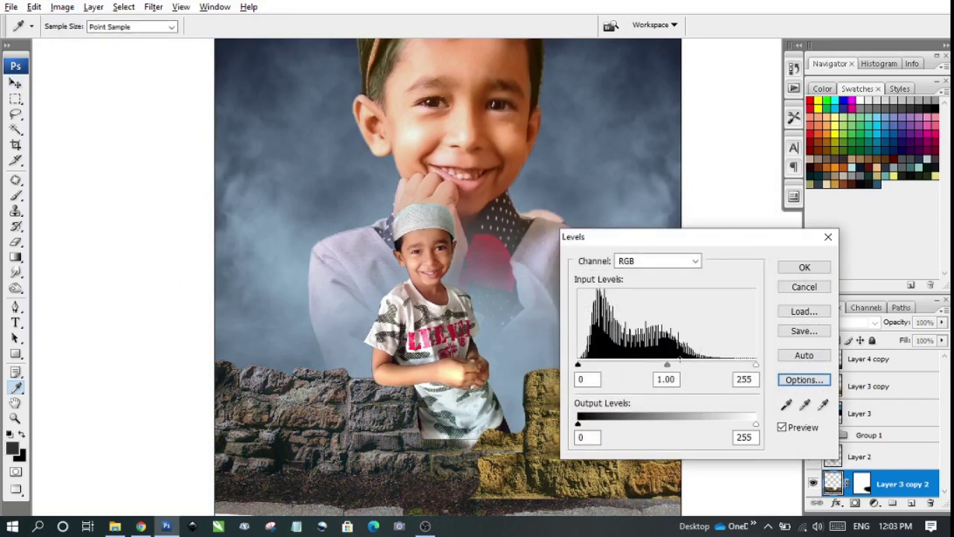
key("Return")
key("v")
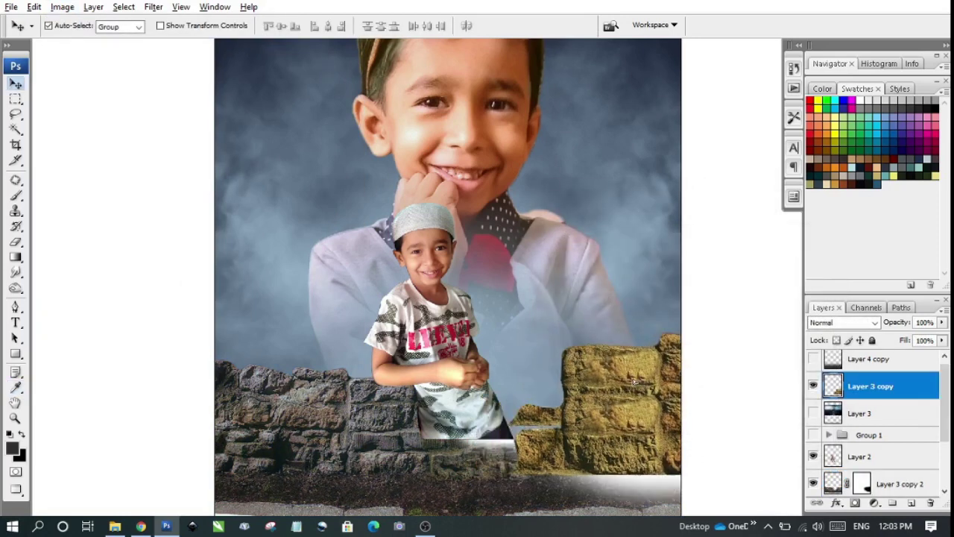
- Apply Levels with Auto Color correction to the right wall section
left_click_drag(596, 380, 609, 401)
left_click(62, 6)
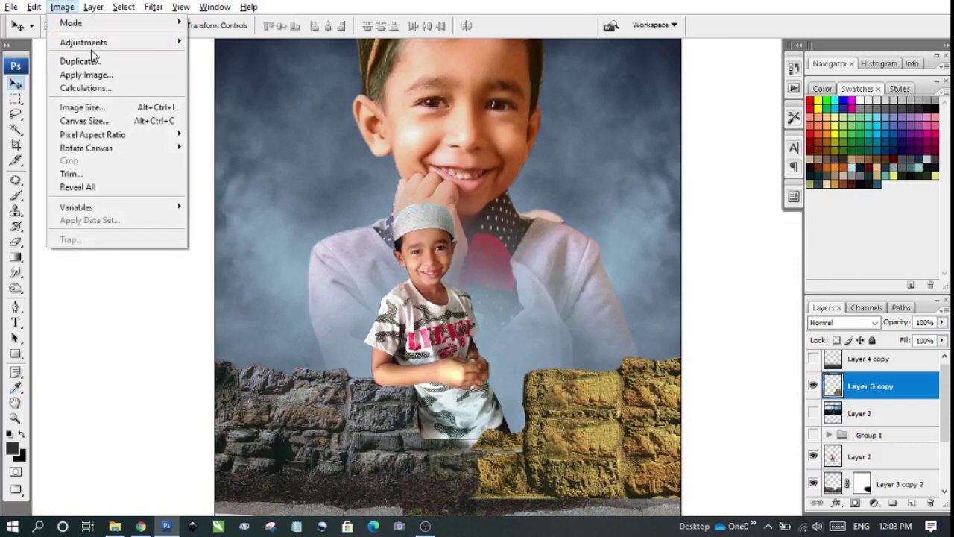
mouse_move(84, 43)
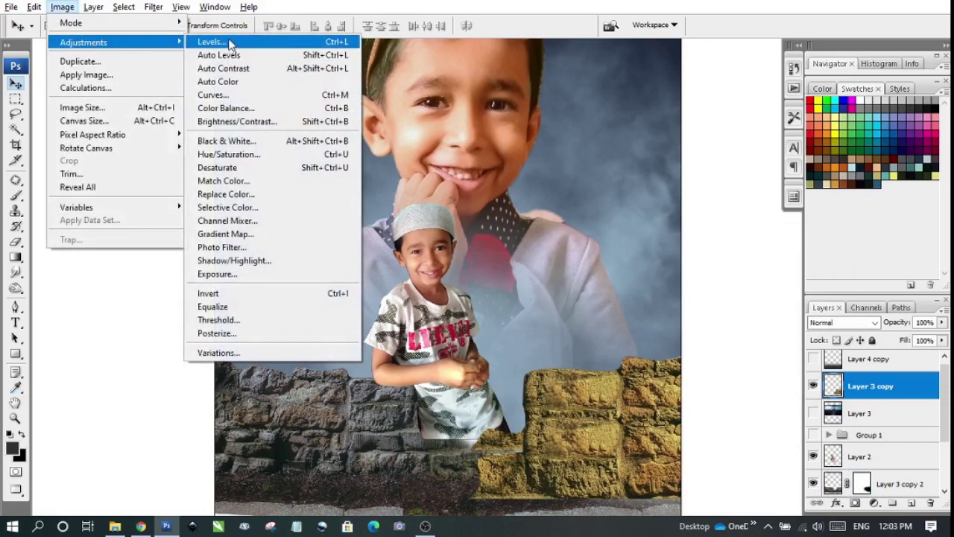
left_click(231, 43)
left_click(792, 382)
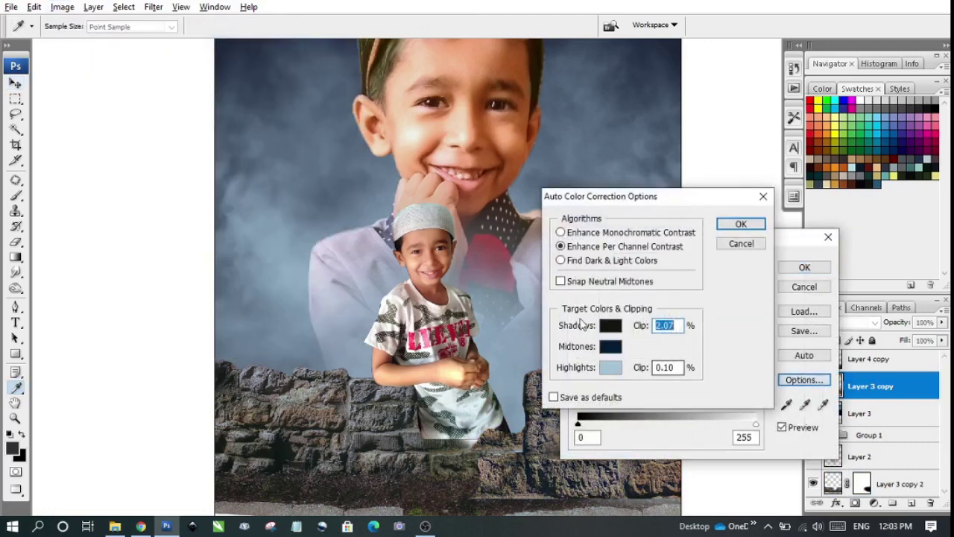
left_click(737, 225)
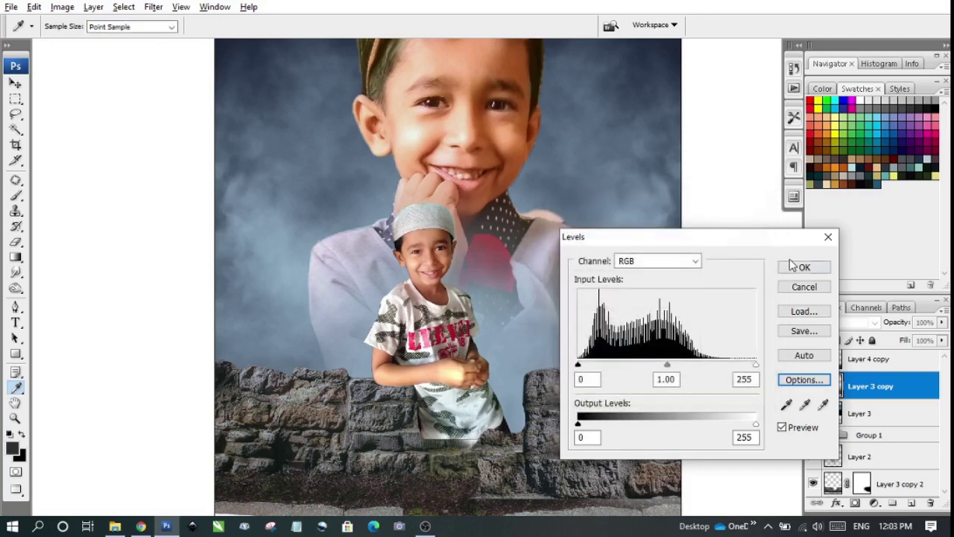
left_click(790, 266)
key("v")
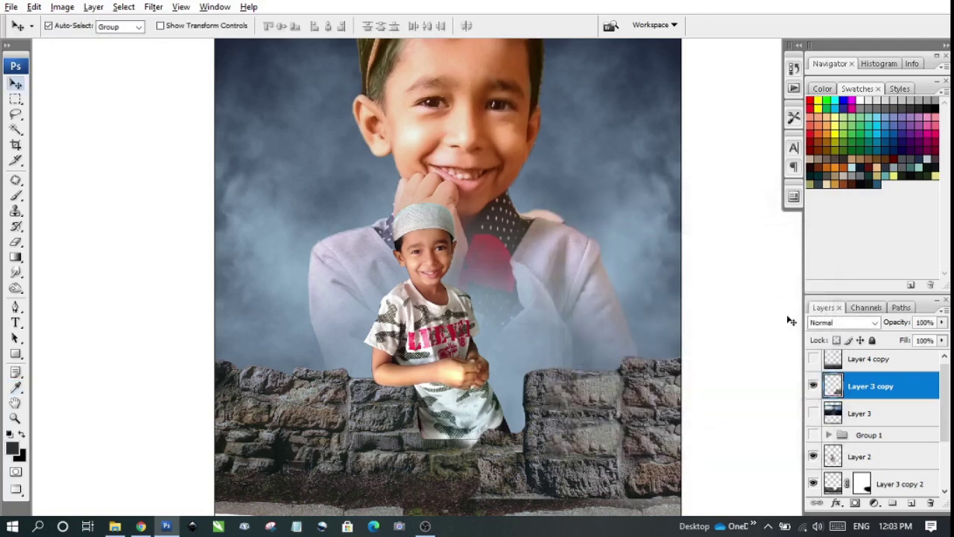
- Show the dark fade Layer 4 copy again and select it
left_click(813, 363)
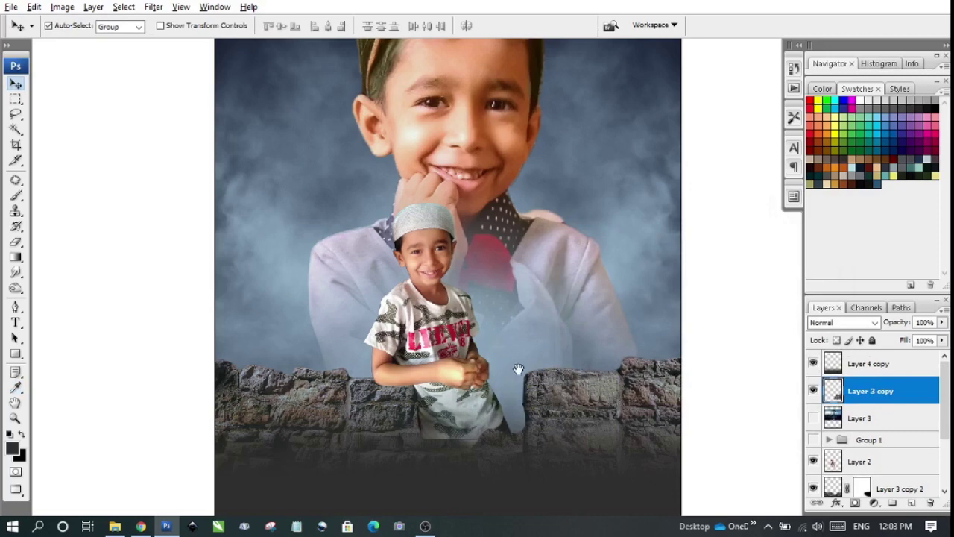
scroll(518, 369, "down", 3)
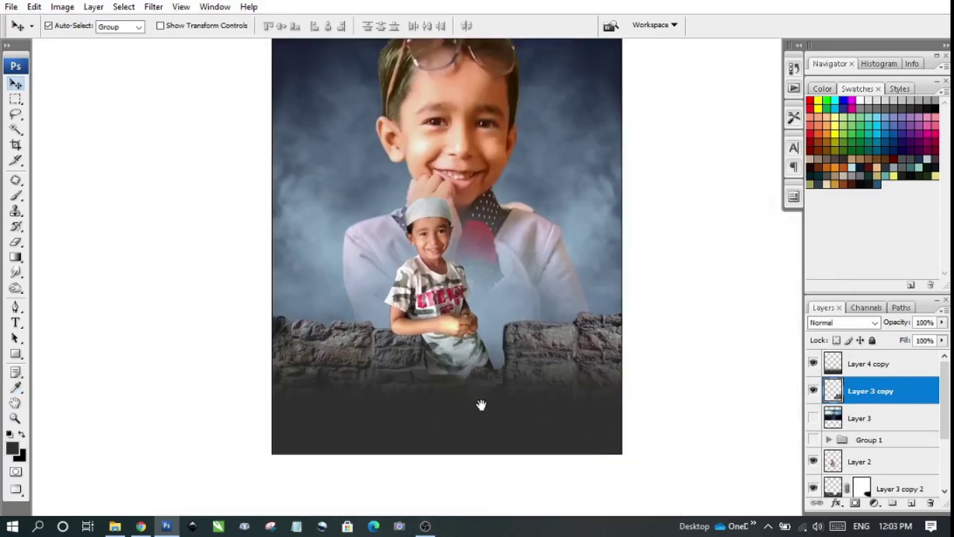
left_click(494, 408)
- Sample a dark blue from the poster as the background colour and fill the bottom band with it
left_click(21, 459)
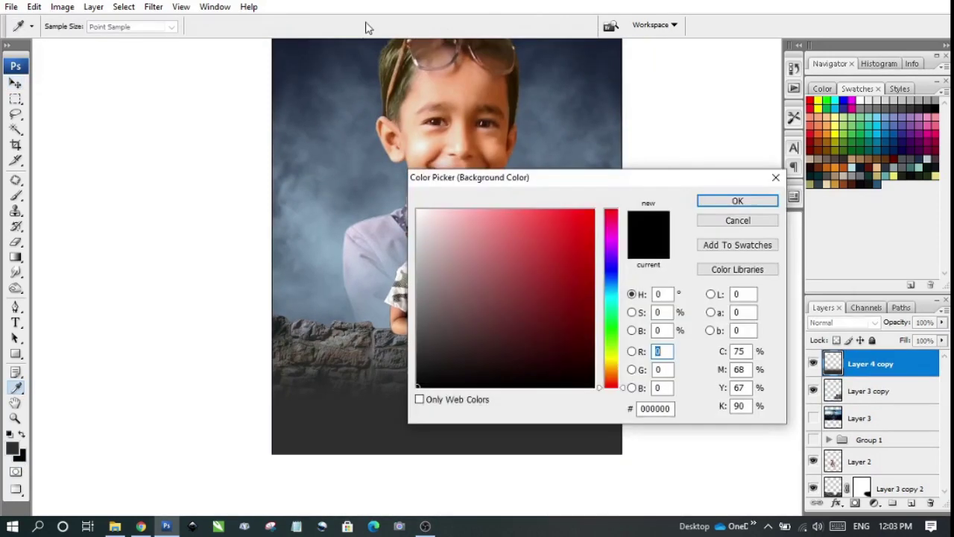
left_click(294, 56)
key("Return")
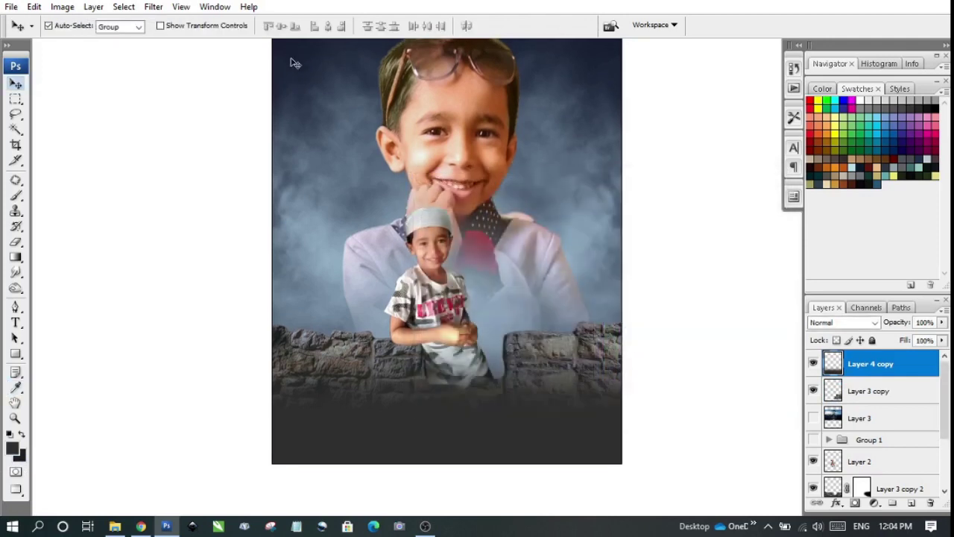
key("ctrl+shift+BackSpace")
left_click_drag(450, 451, 458, 423)
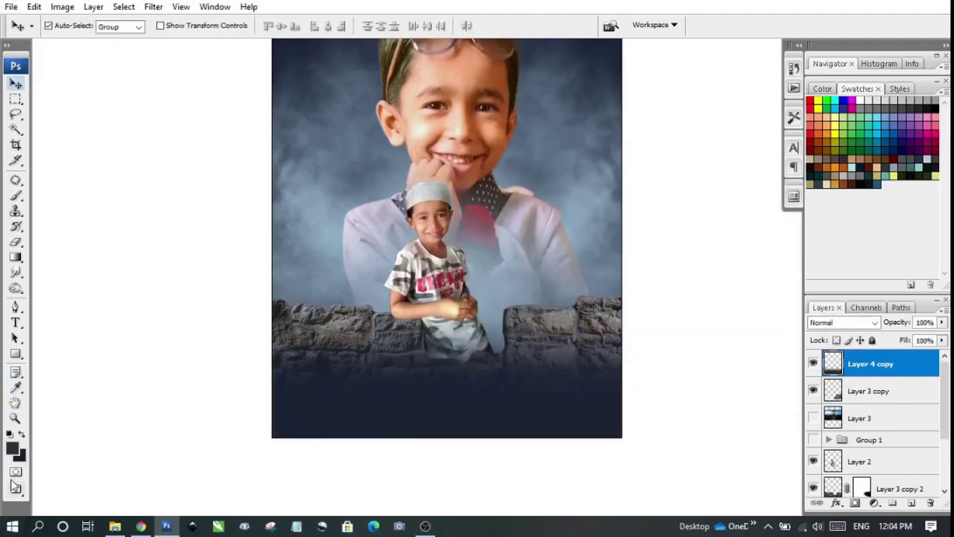
- Darken the background colour to near-black navy and refill the bottom band
key("i")
left_click(18, 454)
left_click_drag(477, 345, 559, 375)
type("3")
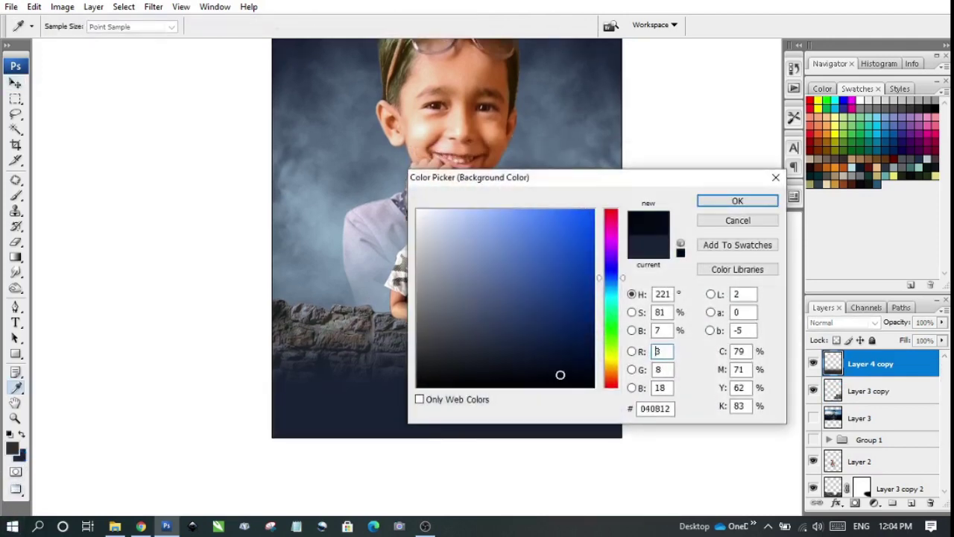
key("Return")
key("ctrl+shift+BackSpace")
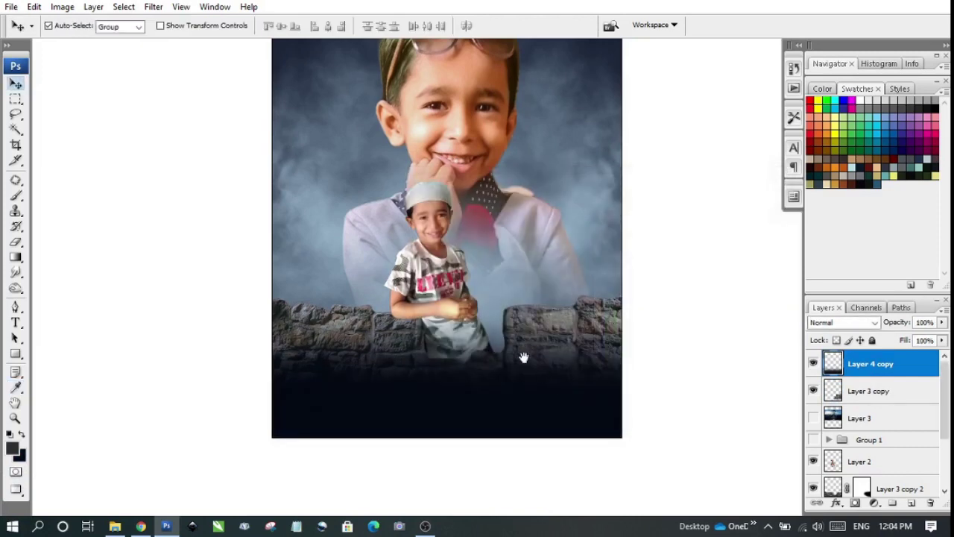
left_click_drag(523, 358, 492, 368)
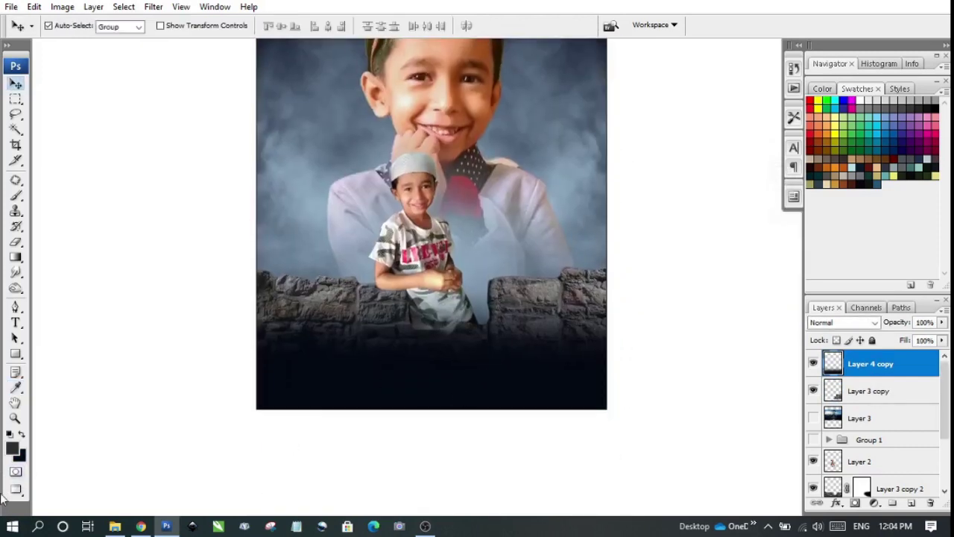
- Set the background colour to a darker shade of grey sampled from the stone wall
key("i")
left_click(18, 454)
left_click(316, 300)
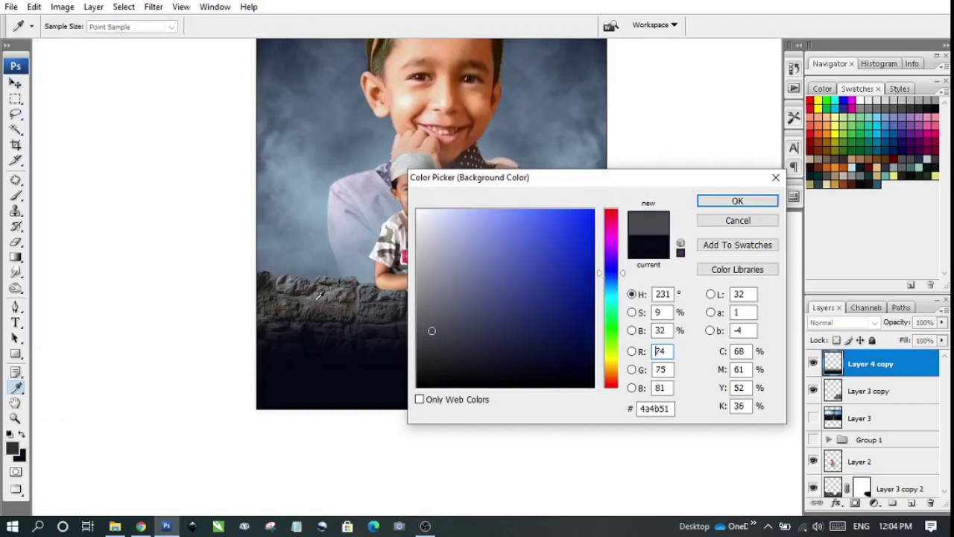
left_click_drag(436, 331, 445, 379)
key("Return")
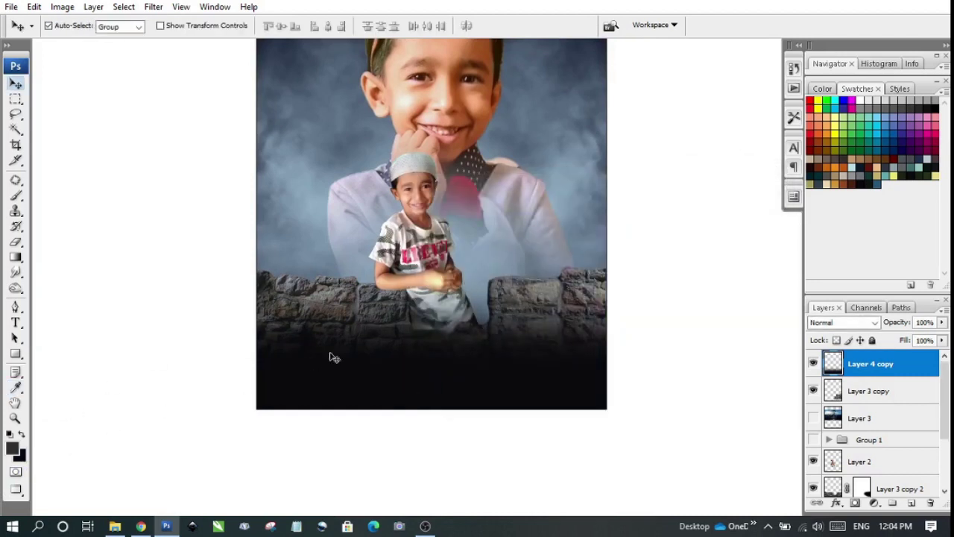
- Fit the poster on screen and scale Layer 1, the large boy photo, to about 92%
left_click(480, 315)
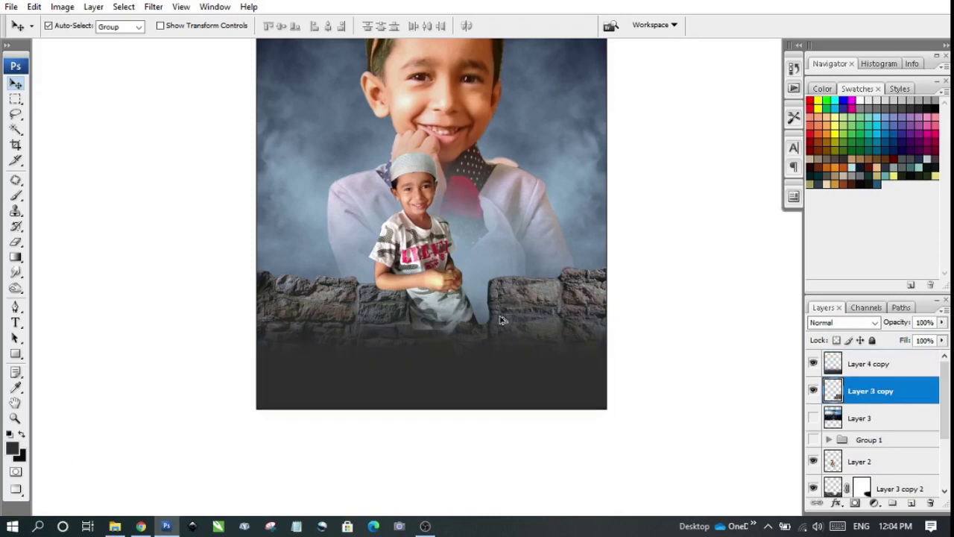
scroll(477, 359, "up", 3)
right_click(439, 257)
left_click(507, 269)
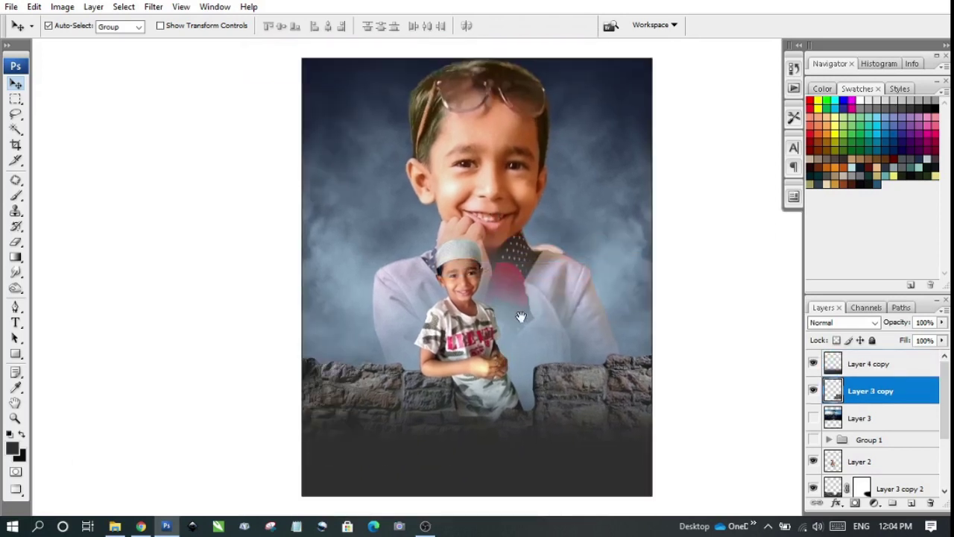
left_click(457, 164)
key("ctrl+t")
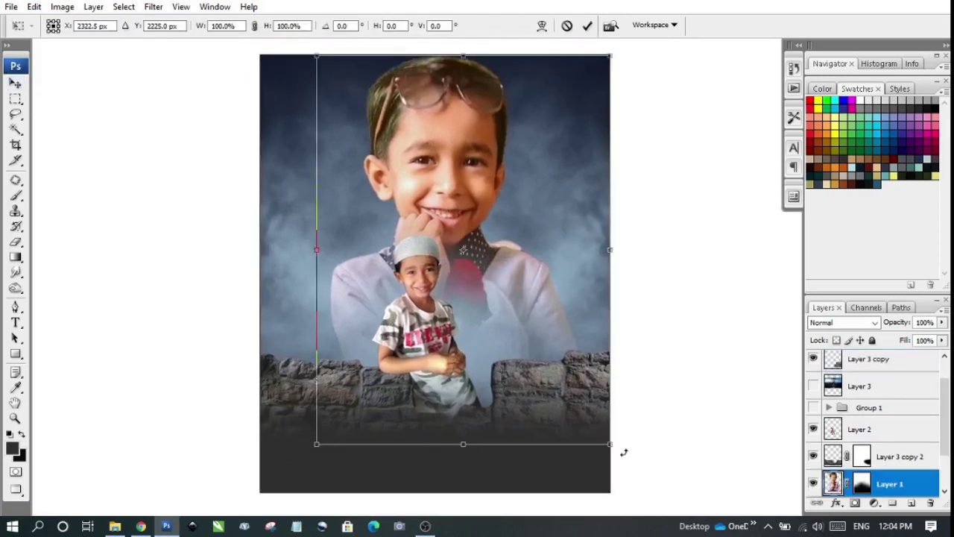
left_click_drag(610, 446, 594, 416)
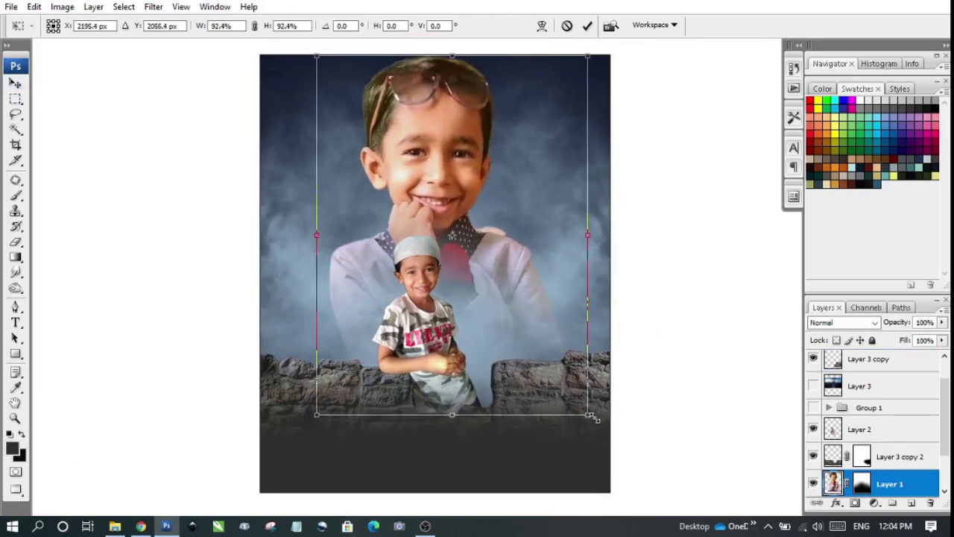
key("Return")
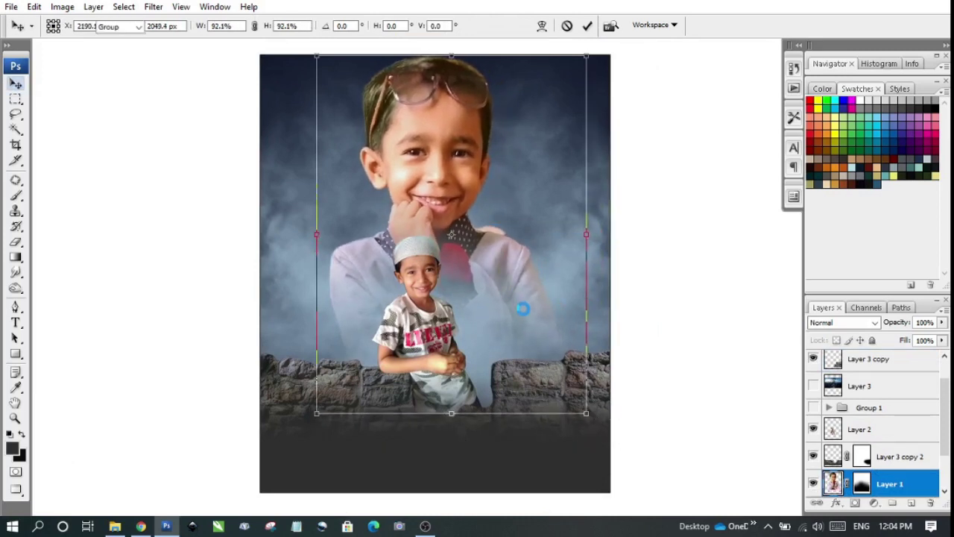
- Rescale the large boy photo slightly, to 98.8%
key("ctrl+plus")
right_click(419, 270)
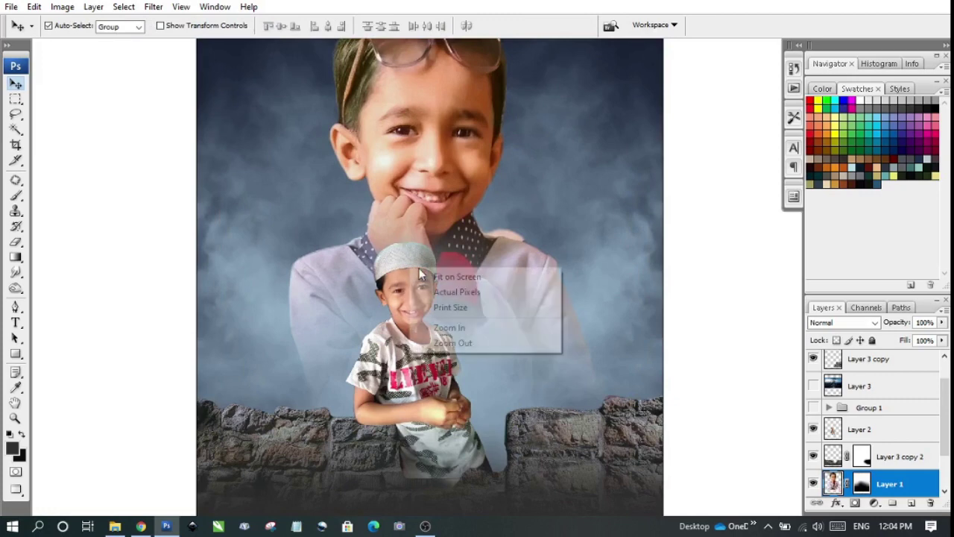
left_click(419, 277)
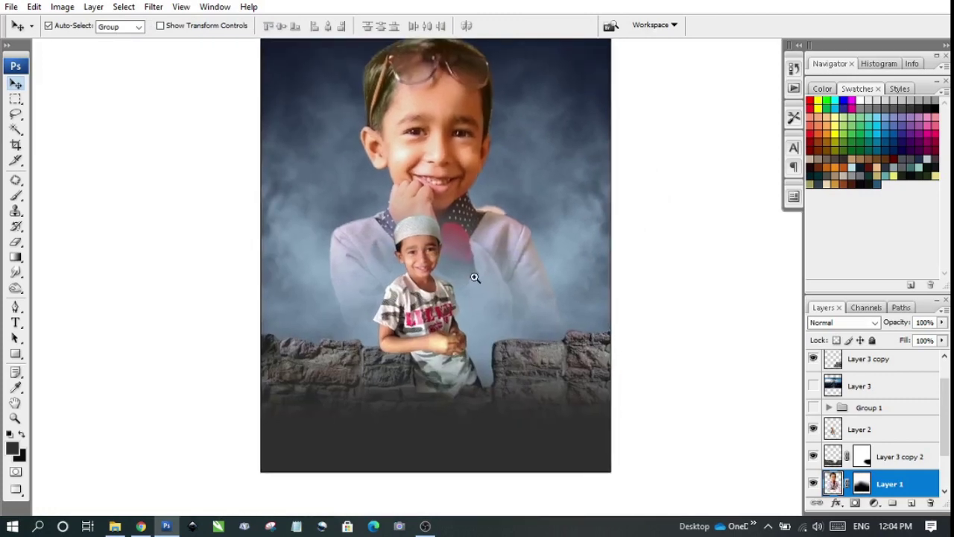
left_click(475, 278)
right_click(440, 264)
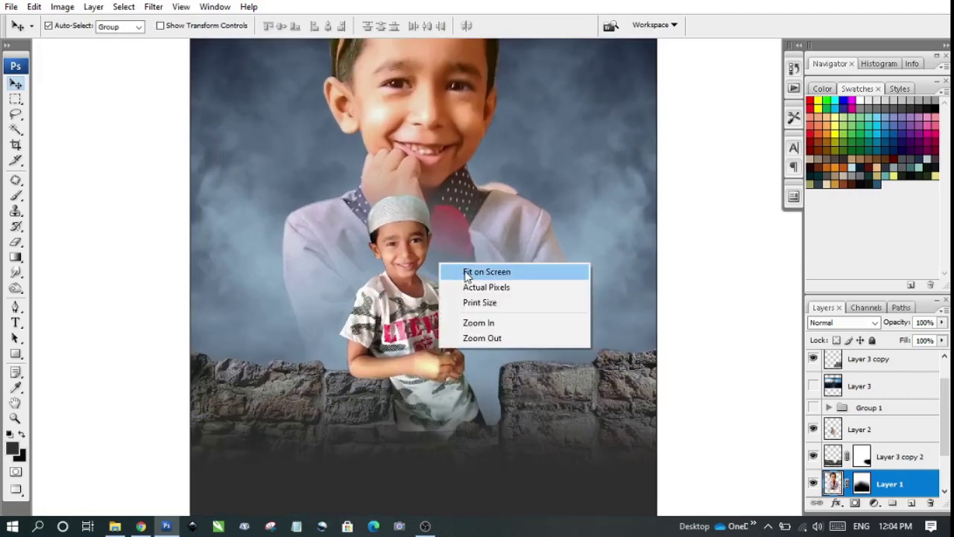
left_click(486, 273)
key("ctrl+t")
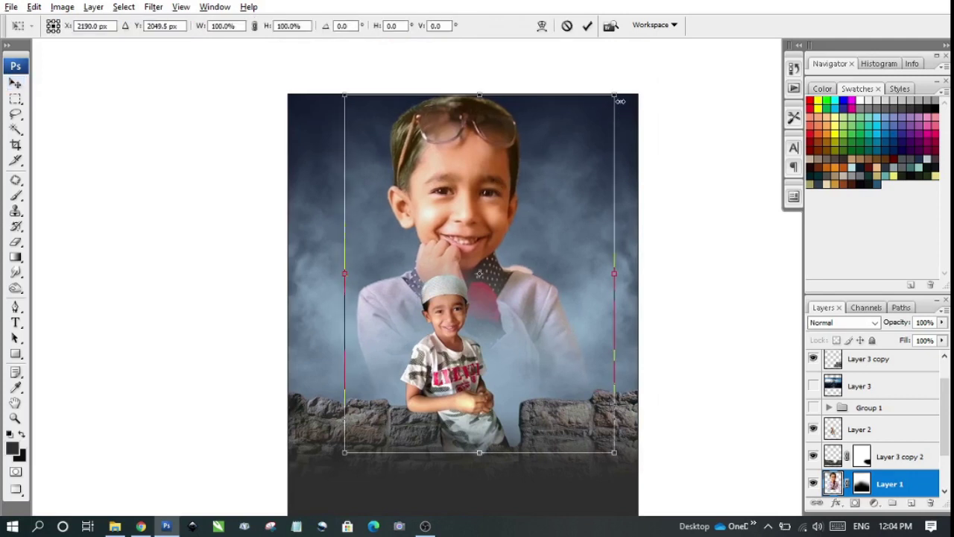
left_click_drag(620, 92, 614, 94)
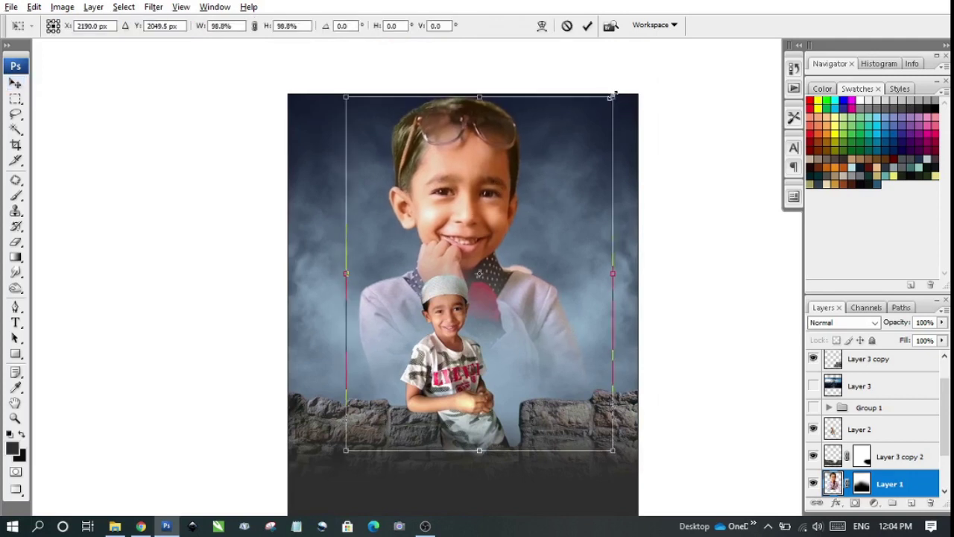
left_click(456, 155, "ctrl")
key("Return")
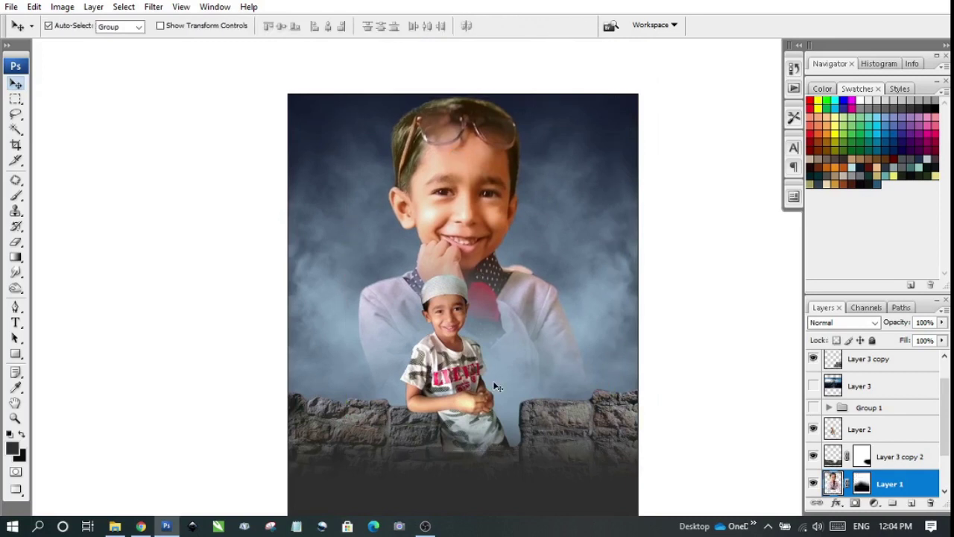
- Move the dark gradient layer, Layer 4 copy, down to the poster's bottom edge
scroll(504, 409, "down", 2)
scroll(492, 384, "up", 1, "alt")
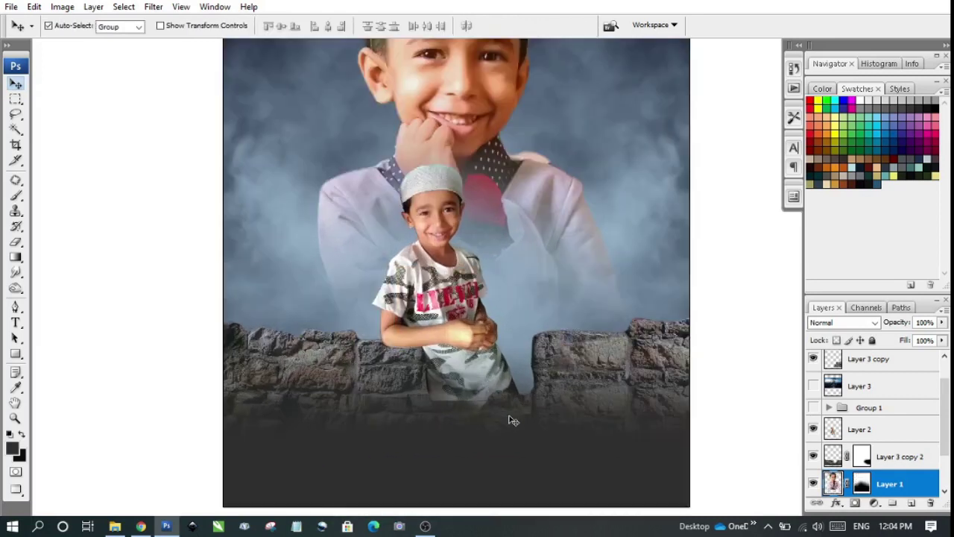
left_click(496, 403)
left_click_drag(577, 399, 572, 351)
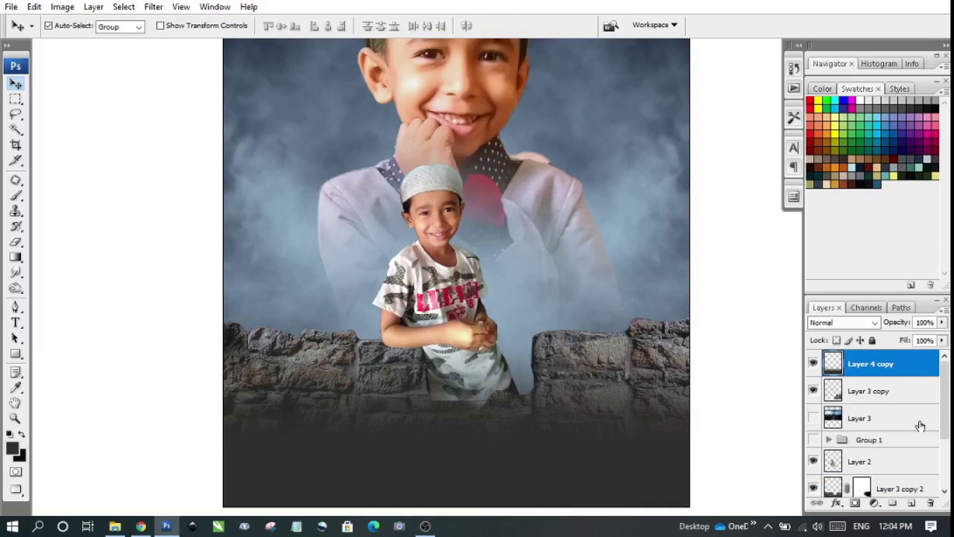
- Move the stone wall over the small boy's lower body and add a duplicate scaled to 65.2%
left_click(874, 395)
left_click_drag(585, 397, 437, 439)
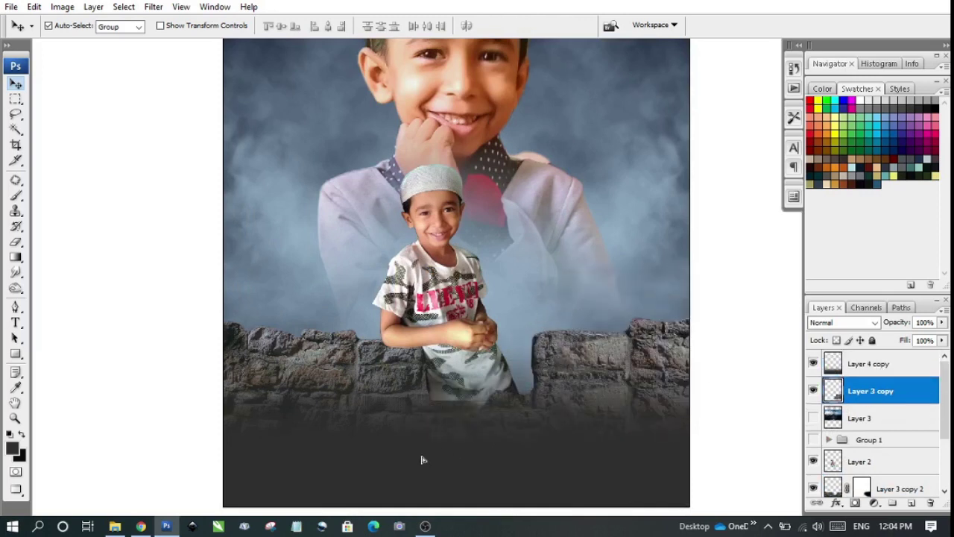
key("ctrl+j")
key("ctrl+t")
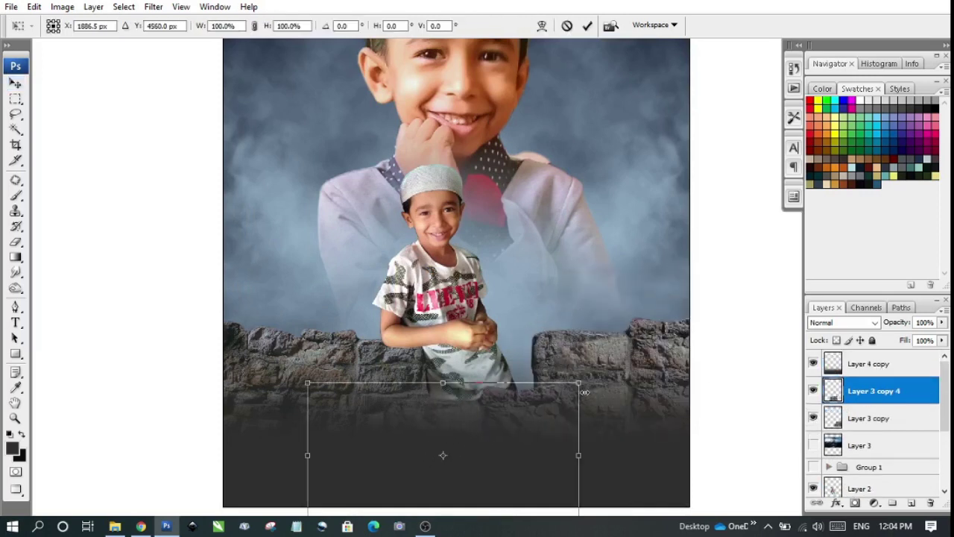
mouse_move(574, 388)
left_mouse_down()
mouse_move(535, 398)
mouse_move(537, 379)
left_mouse_up()
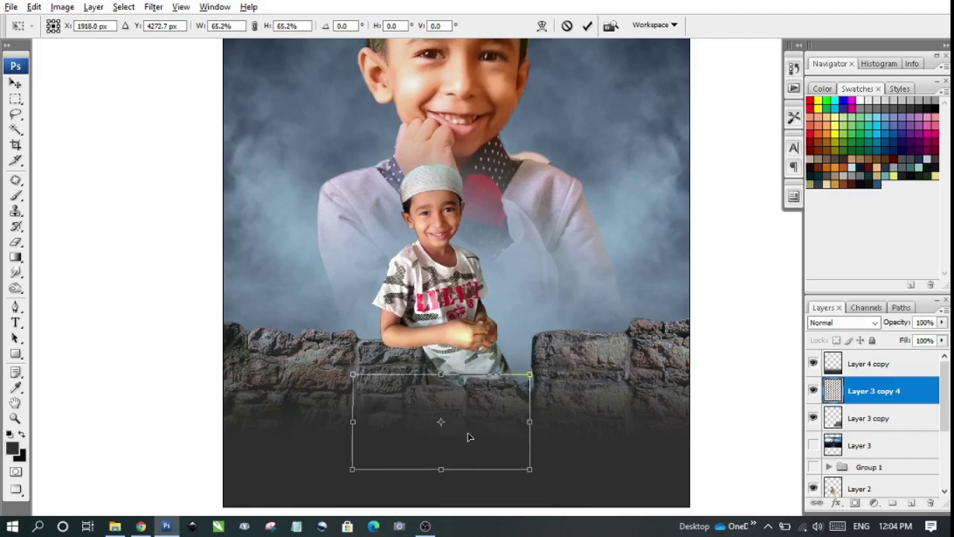
mouse_move(485, 417)
left_mouse_down()
mouse_move(436, 437)
mouse_move(454, 435)
left_mouse_up()
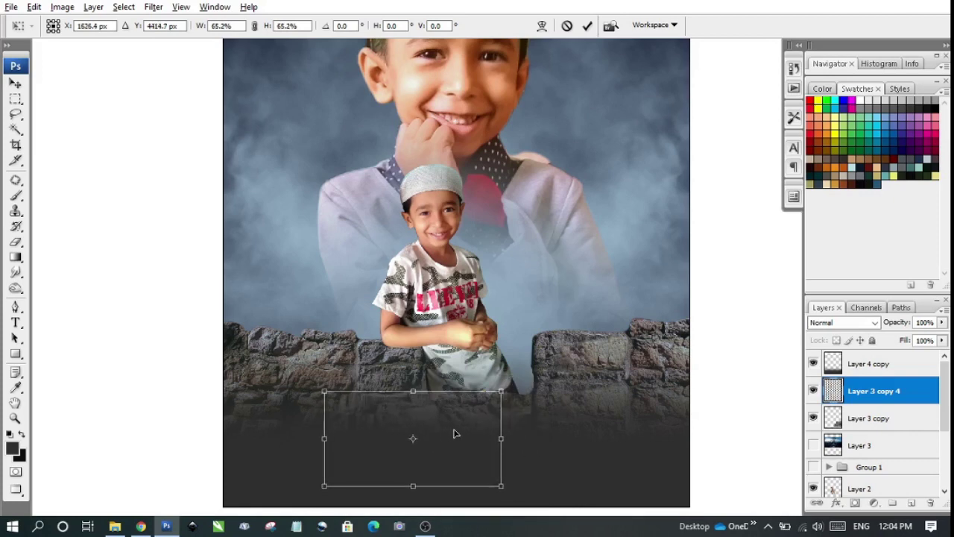
key("Return")
- Inspect the wall and small boy up close, then select Layer 2
left_click(417, 404)
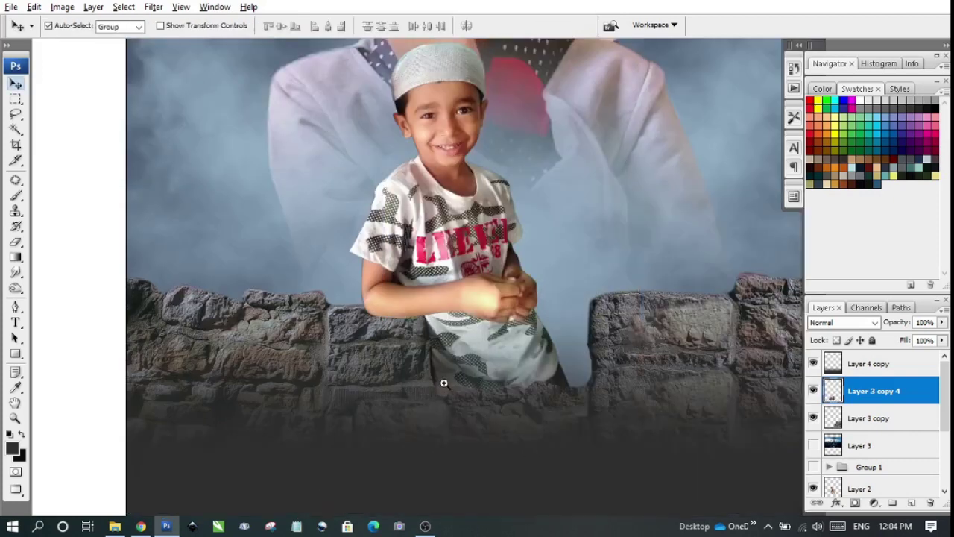
left_click(440, 346, "alt")
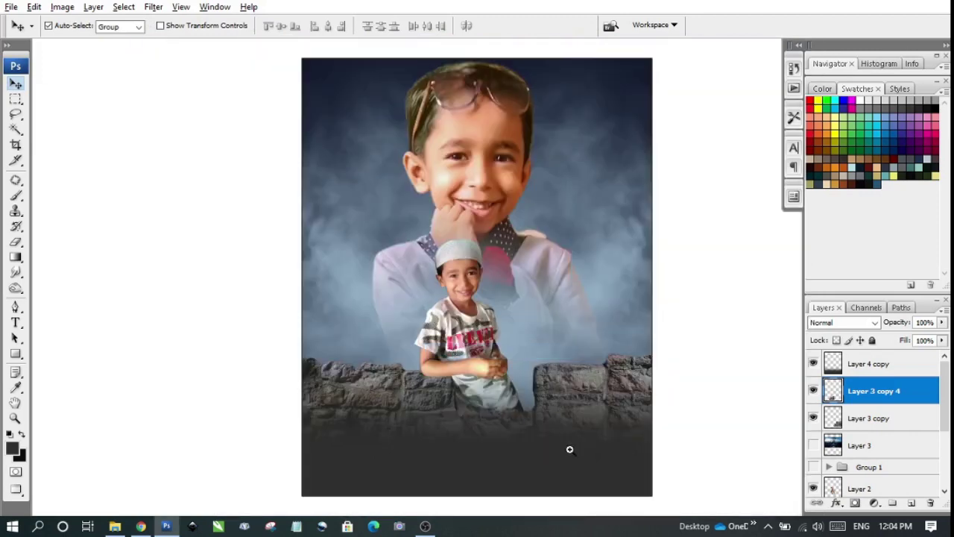
left_click(462, 339, "ctrl")
scroll(509, 340, "up", 2)
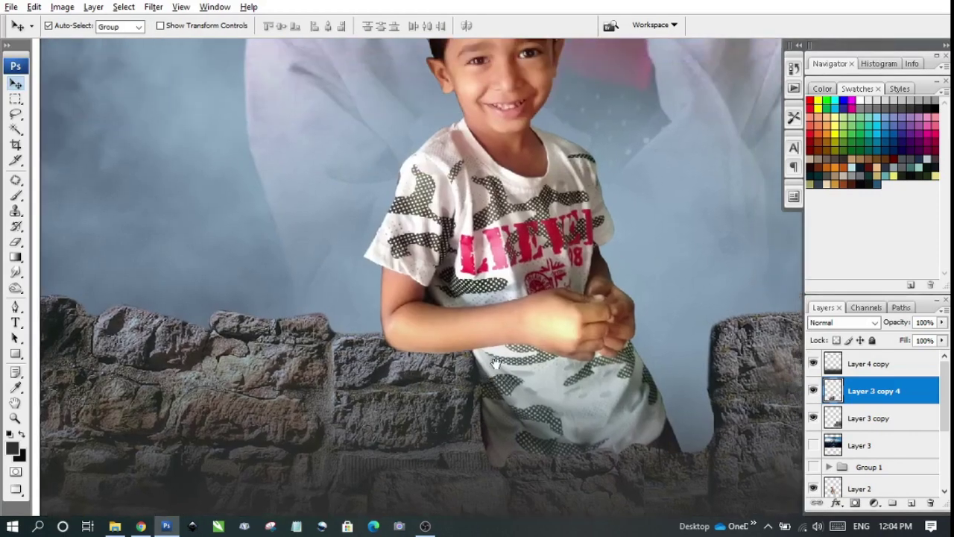
left_click(544, 315, "ctrl")
scroll(935, 406, "down", 3)
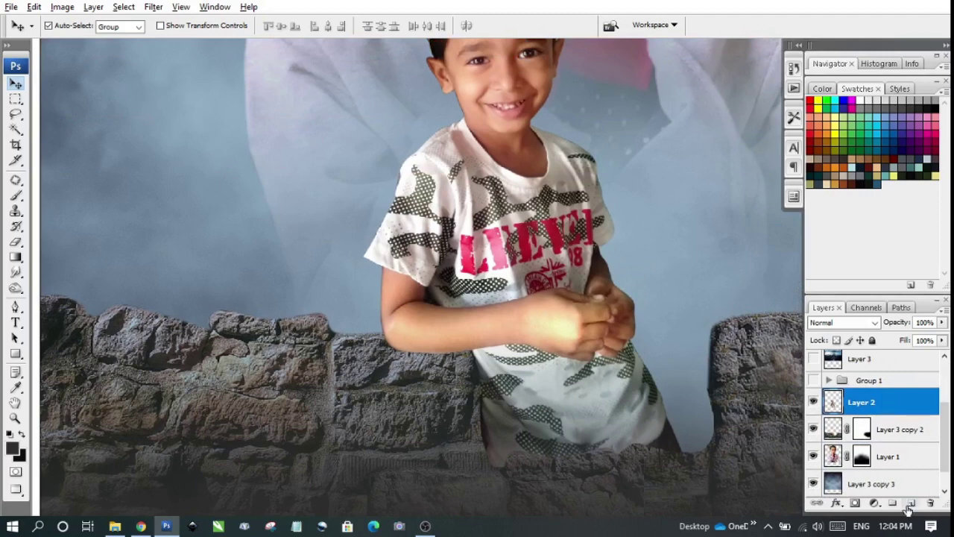
- Add a new Layer 4 beneath Layer 2 and zoom in on the boy's arms
left_click(910, 504)
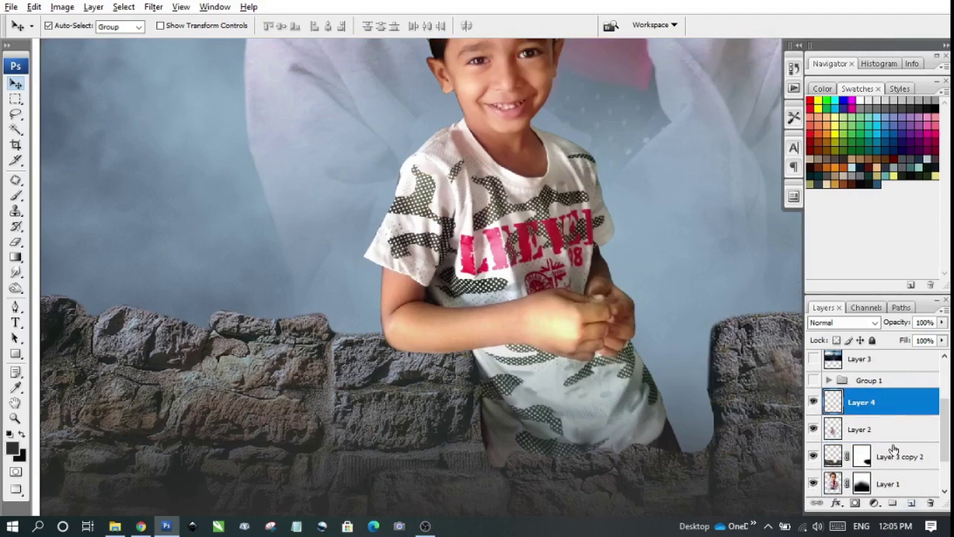
left_click_drag(894, 447, 894, 447)
left_click_drag(134, 88, 723, 497)
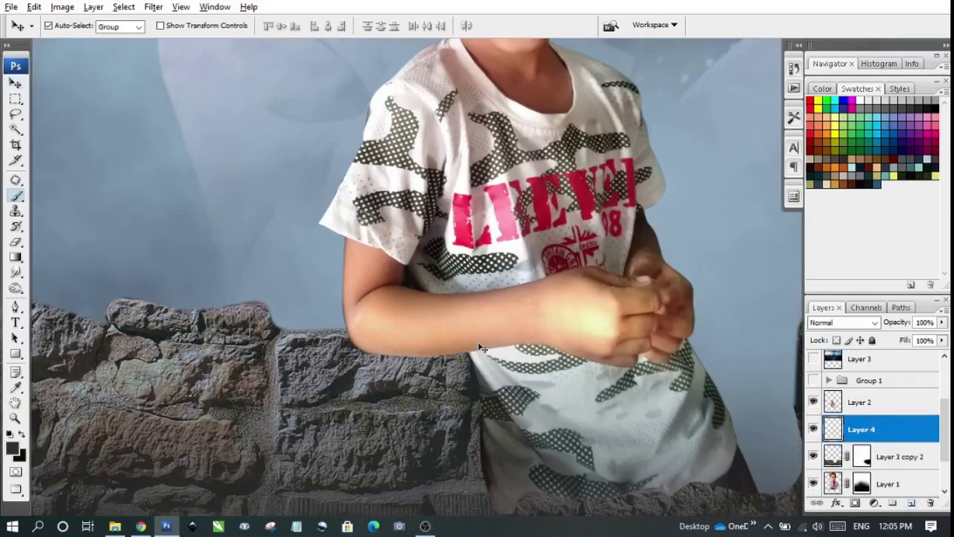
- Pick the Brush with a near-black foreground colour
key("b")
left_click(11, 448)
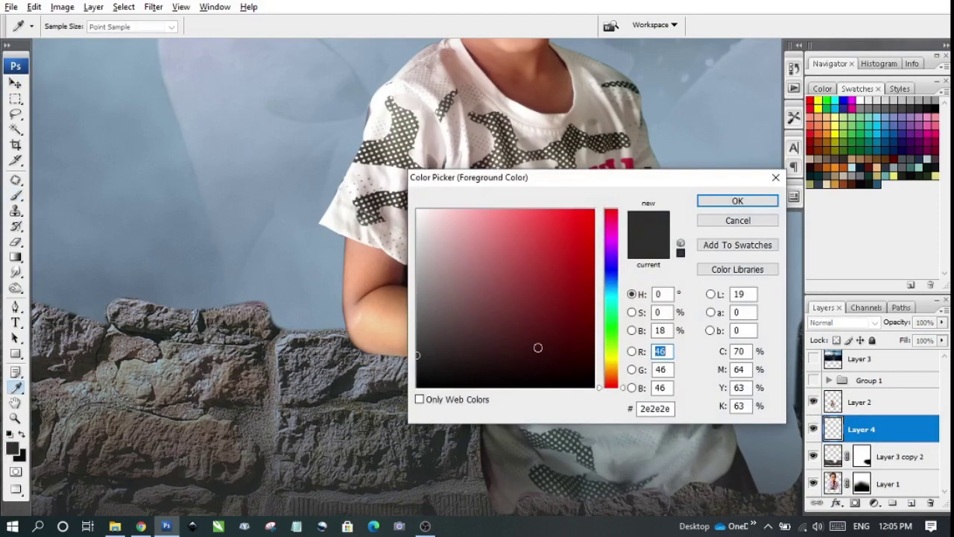
left_click_drag(539, 345, 525, 383)
left_click(754, 199)
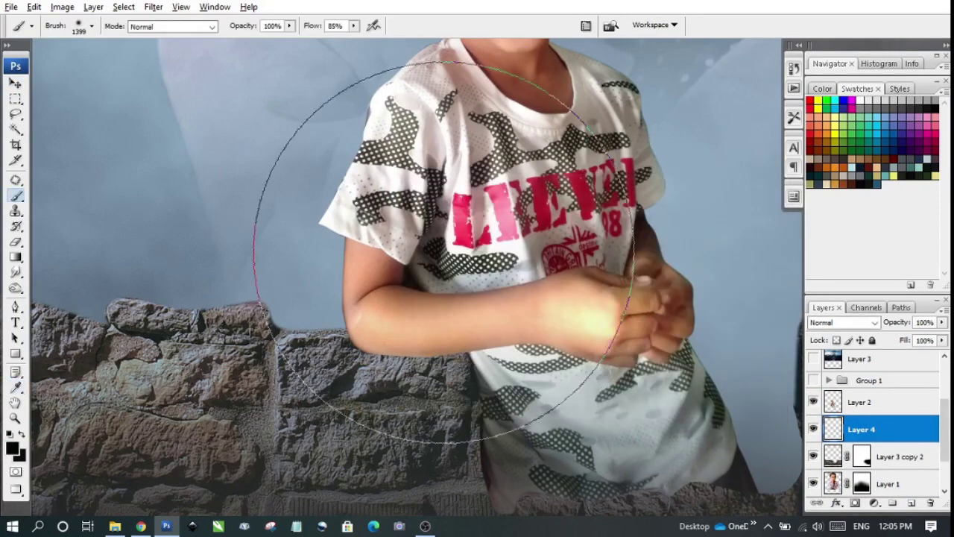
right_click(462, 282)
key("Return")
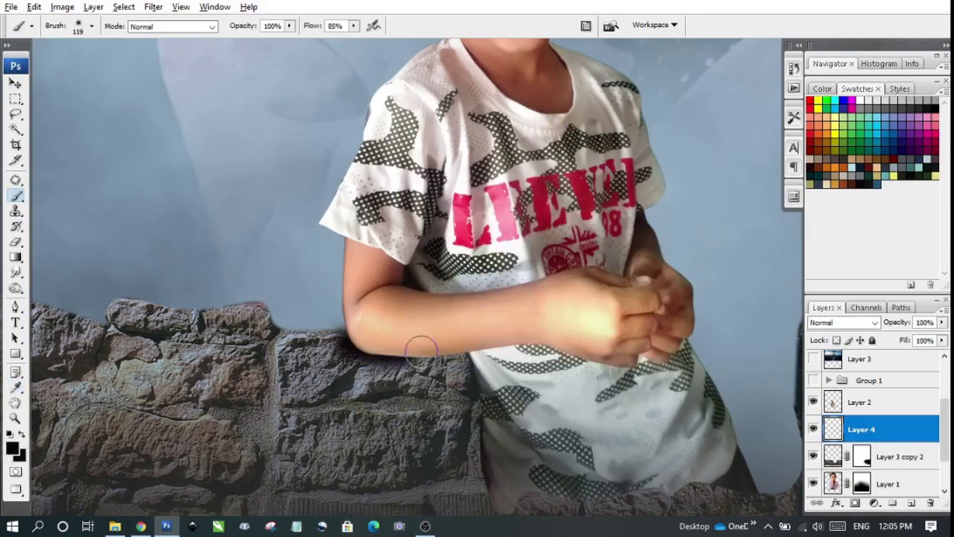
- Set the brush to Multiply mode, 65% opacity and 46% flow
left_click(211, 27)
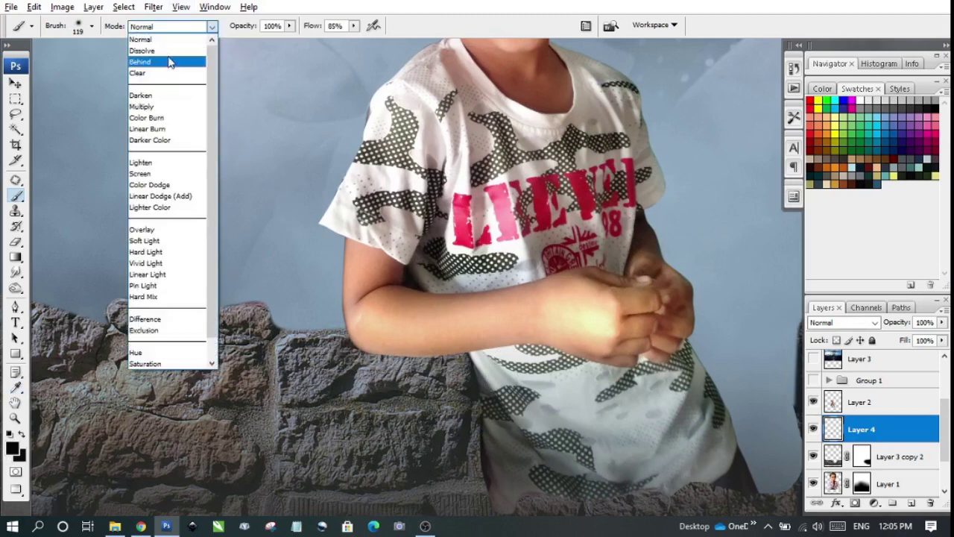
left_click(157, 119)
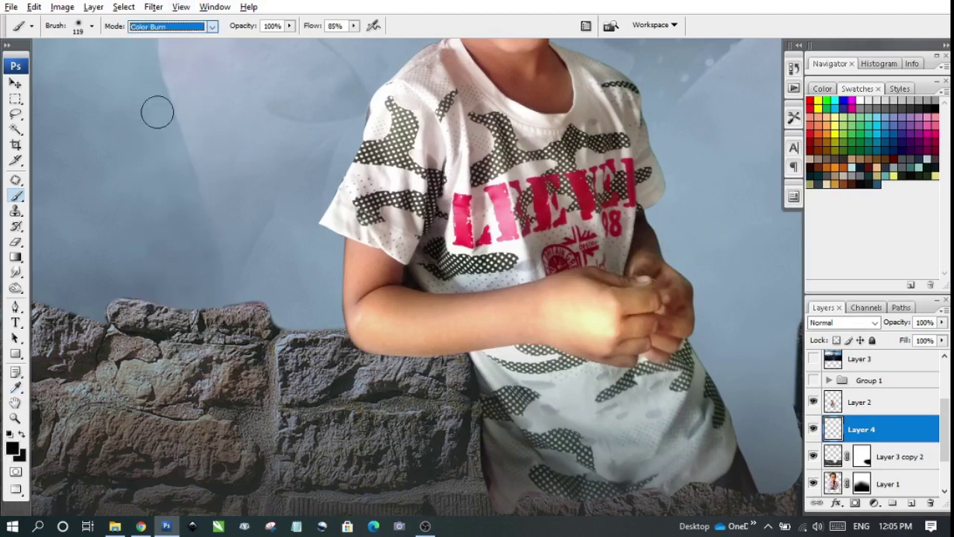
left_click(212, 27)
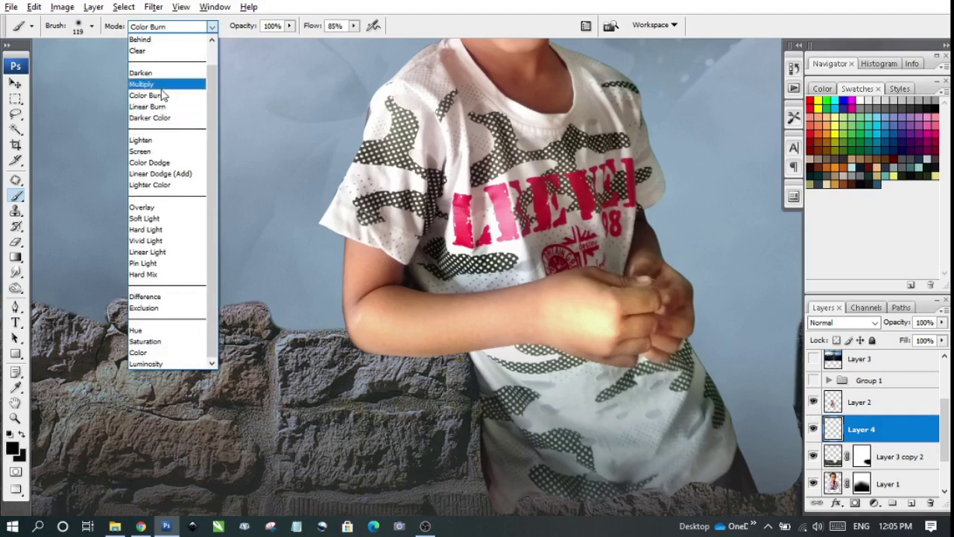
left_click(145, 84)
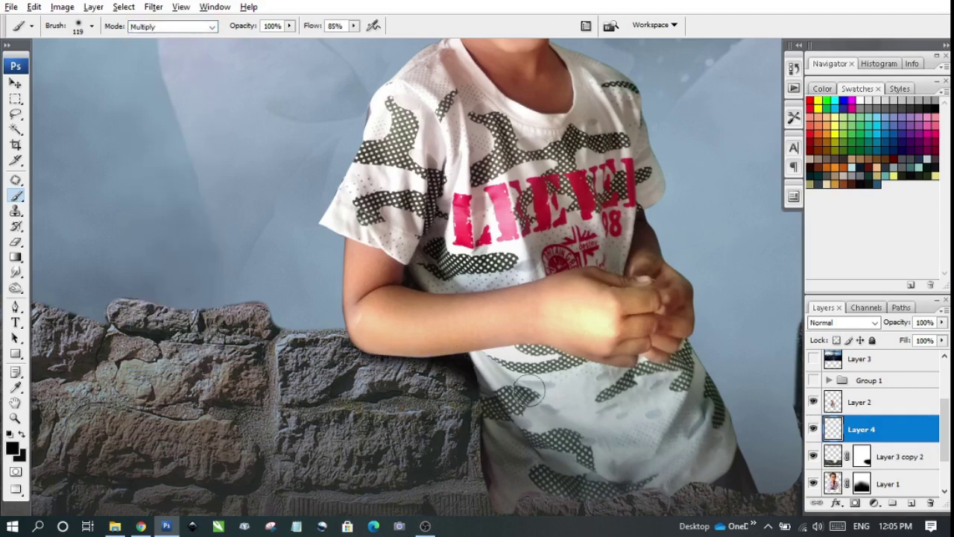
left_click(289, 26)
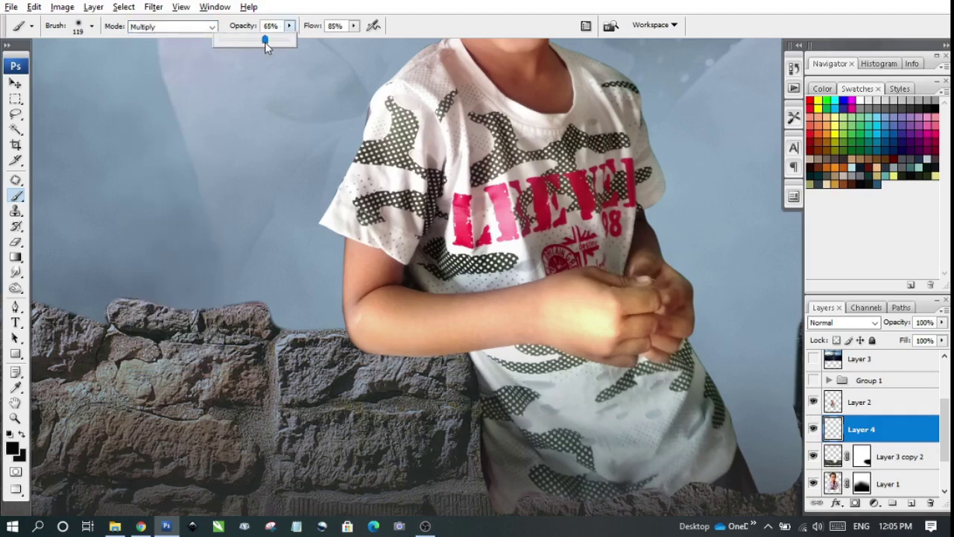
left_click(352, 28)
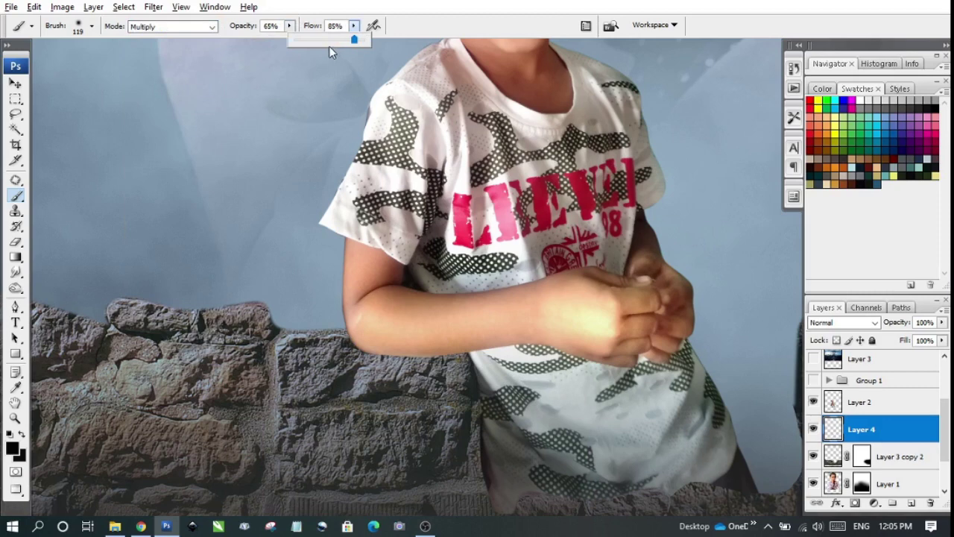
left_click(366, 342)
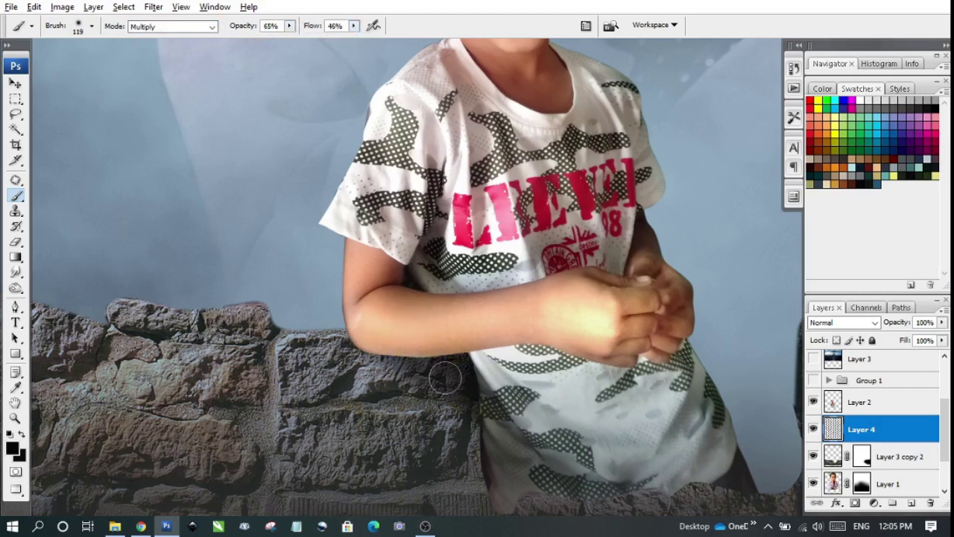
- Paint soft shadow on the wall under the forearm and along the shirt edge
mouse_move(437, 339)
left_mouse_down()
mouse_move(477, 486)
mouse_move(351, 373)
left_mouse_up()
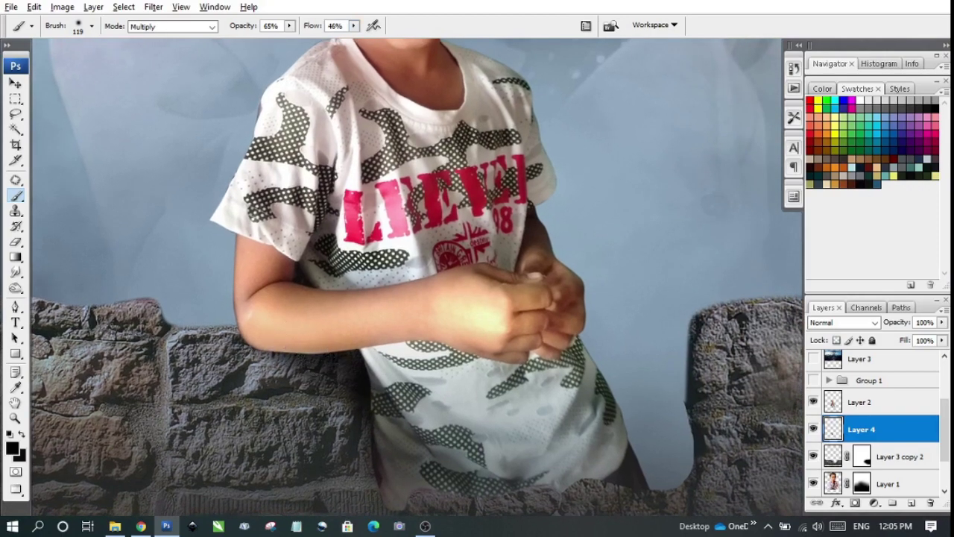
left_click_drag(400, 336, 395, 271)
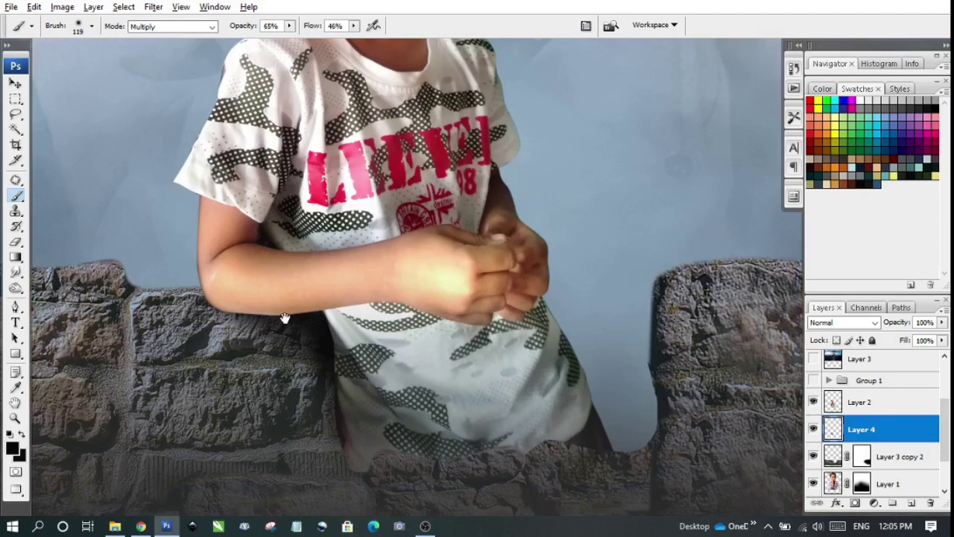
left_click_drag(259, 303, 344, 419)
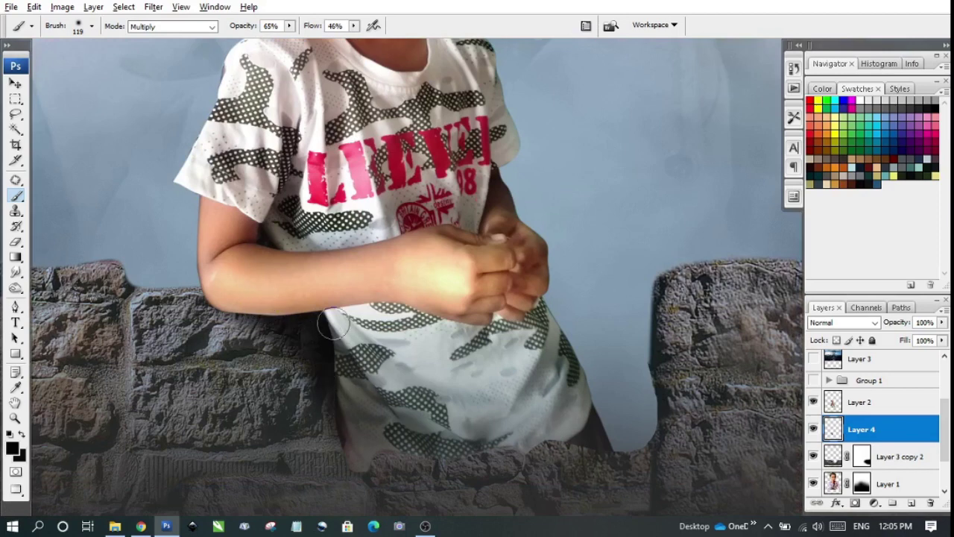
left_click_drag(313, 389, 323, 400)
scroll(455, 302, "down", 1)
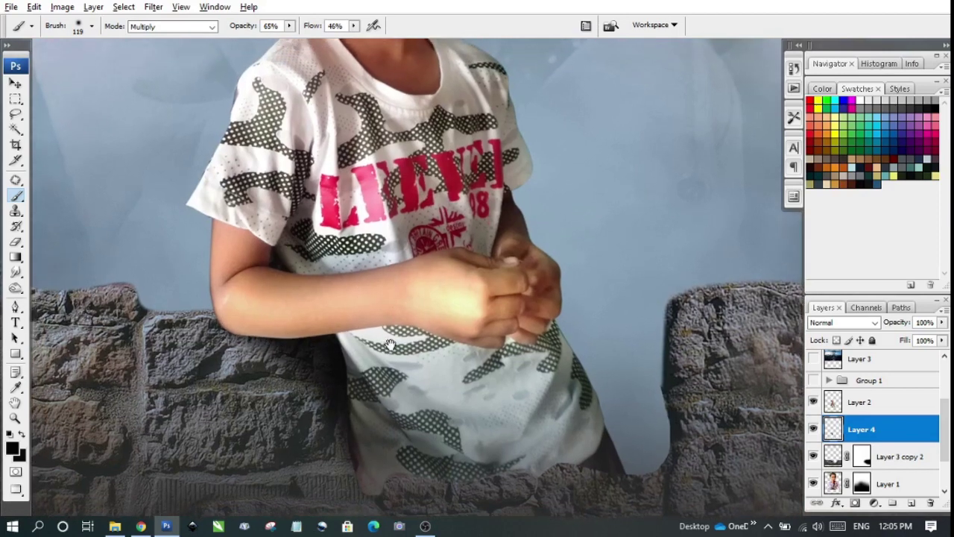
scroll(462, 304, "down", 1)
scroll(462, 305, "down", 1)
scroll(466, 314, "down", 1)
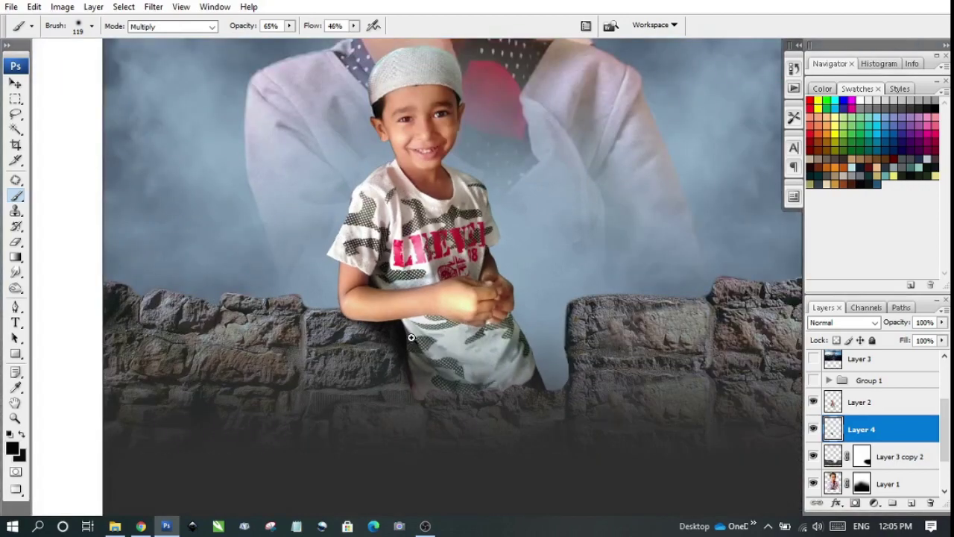
scroll(410, 338, "up", 1)
scroll(424, 322, "down", 1)
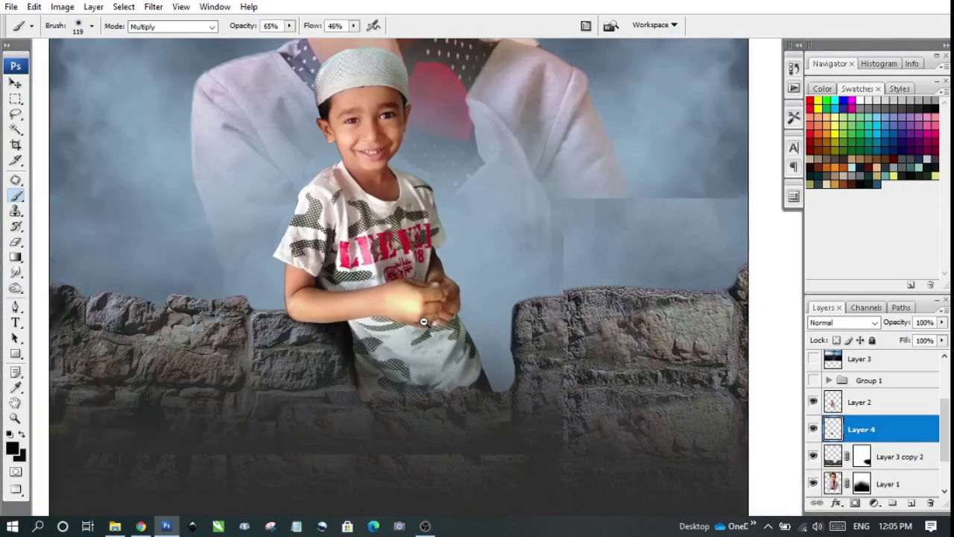
scroll(423, 322, "down", 1)
scroll(405, 400, "up", 1)
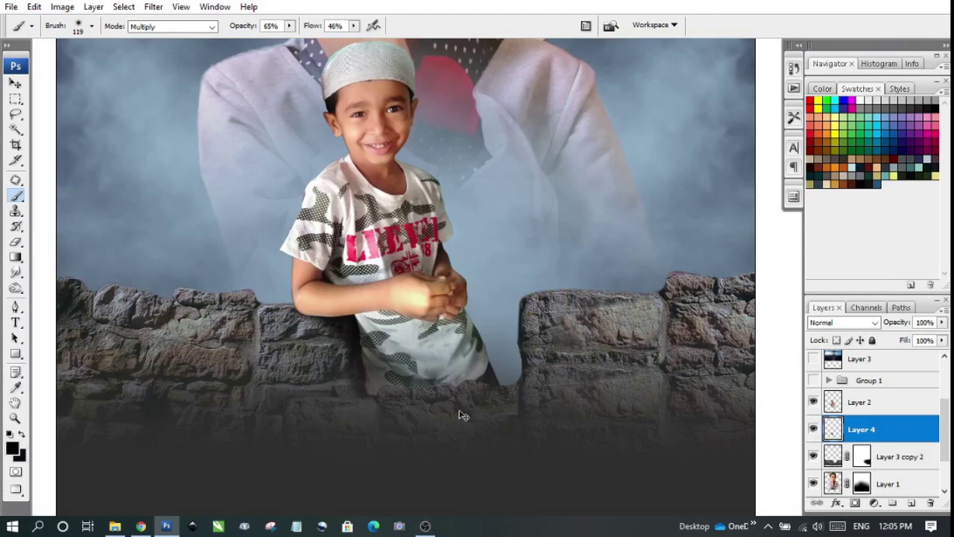
- Switch to the Move tool and pan around the poster to review the shading
left_click(15, 82)
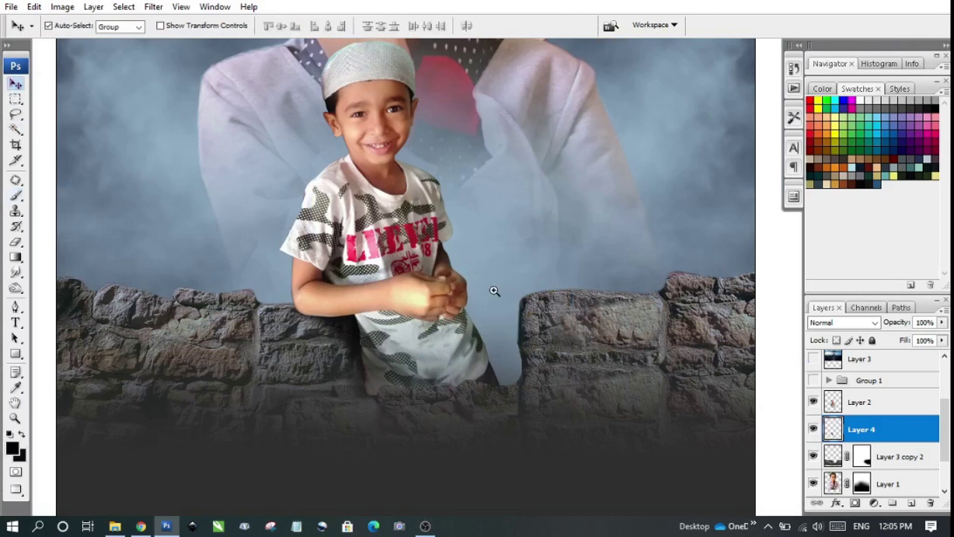
scroll(492, 291, "down", 1)
left_click_drag(572, 399, 541, 408)
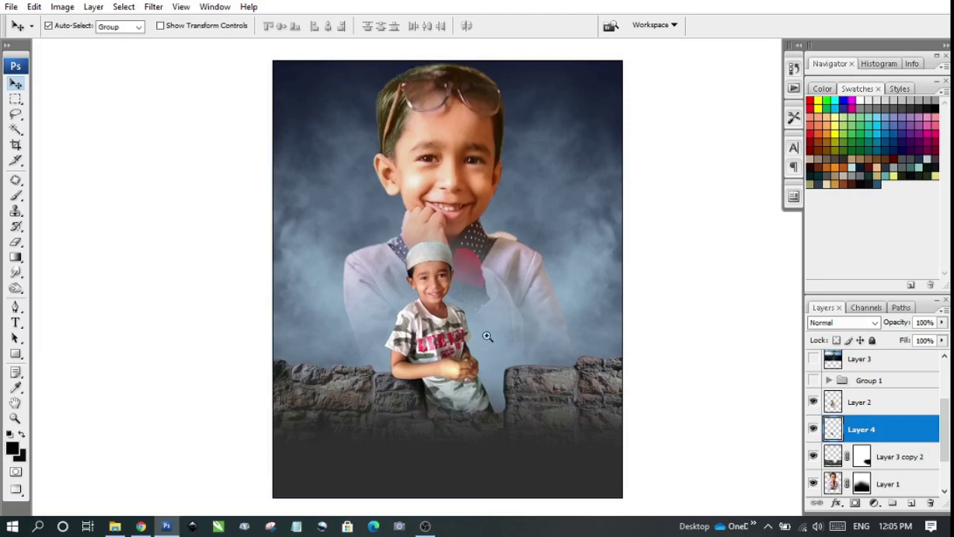
left_click_drag(488, 336, 518, 335)
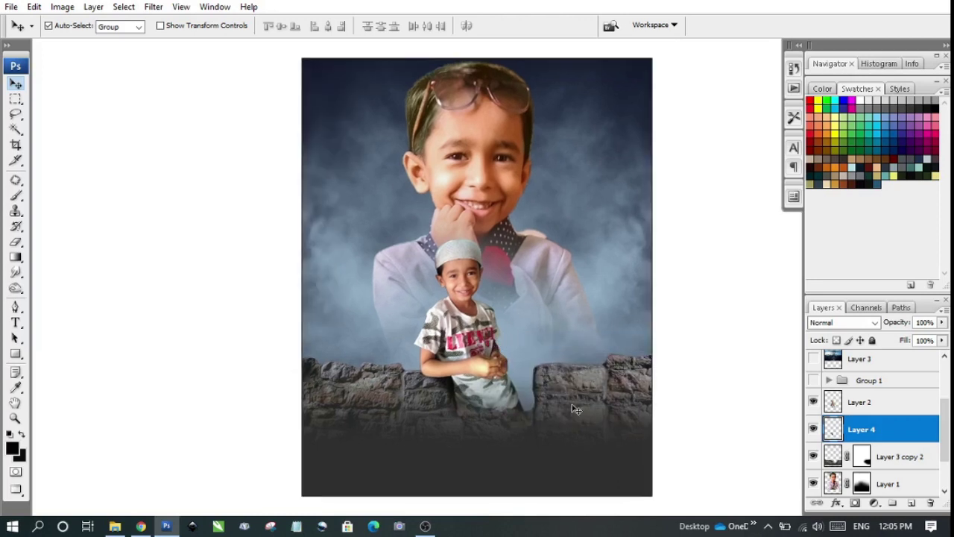
scroll(530, 321, "up", 5)
- Make Layer 2 active and zoom in on the small boy's cap
right_click(501, 304)
left_click(518, 314)
left_click(469, 289)
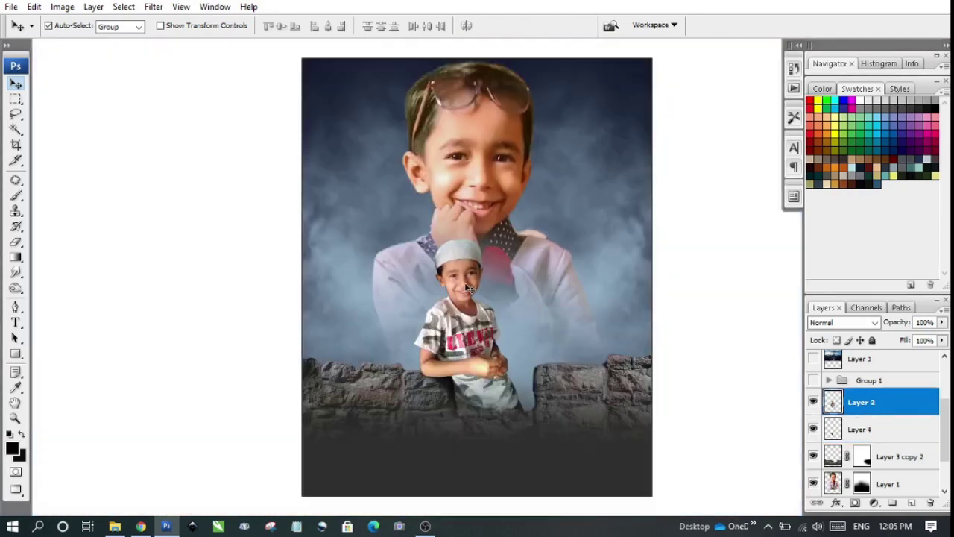
scroll(415, 290, "up", 5)
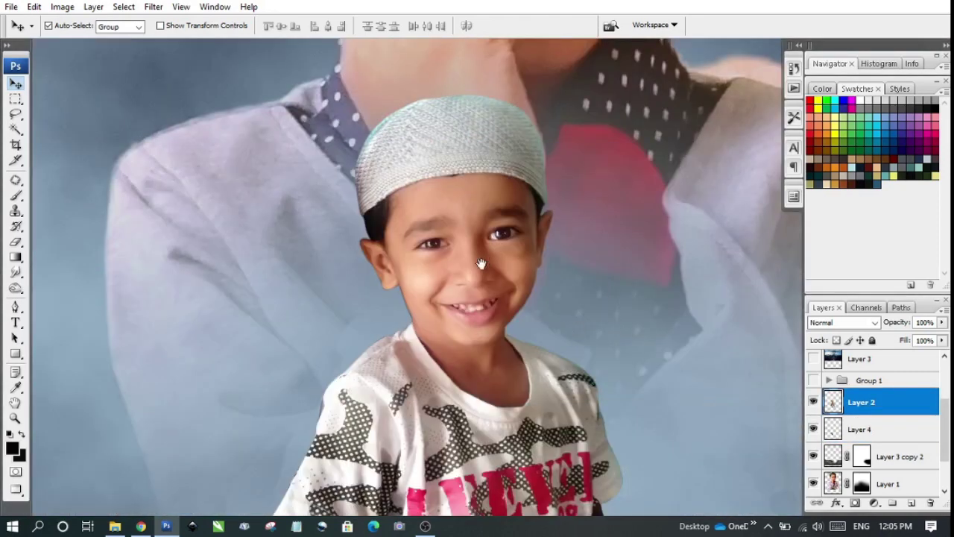
left_click_drag(477, 265, 470, 382)
scroll(429, 295, "up", 2)
right_click(389, 266)
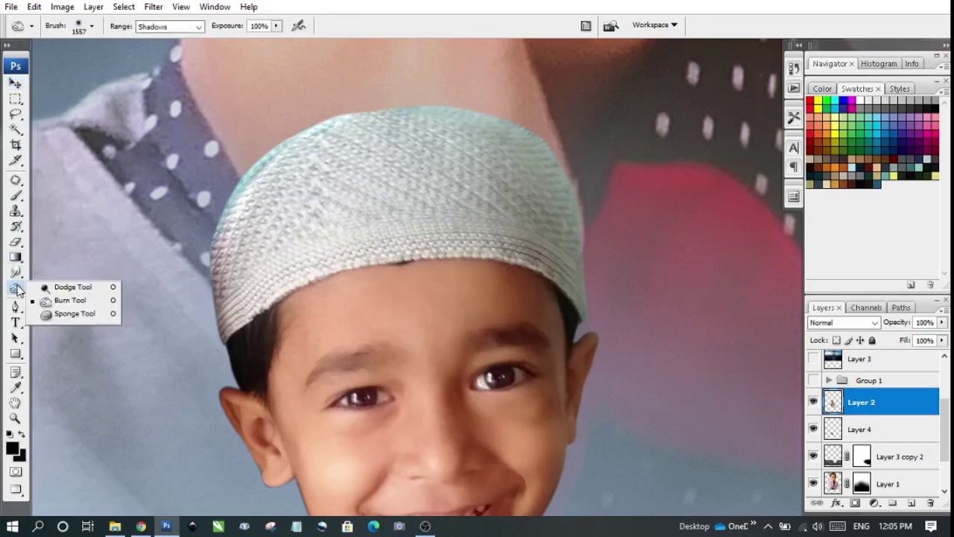
- Dodge the cap's left edge with a 26 px brush, undoing a stroke on its top
left_click_drag(14, 287, 55, 286)
right_click(238, 274)
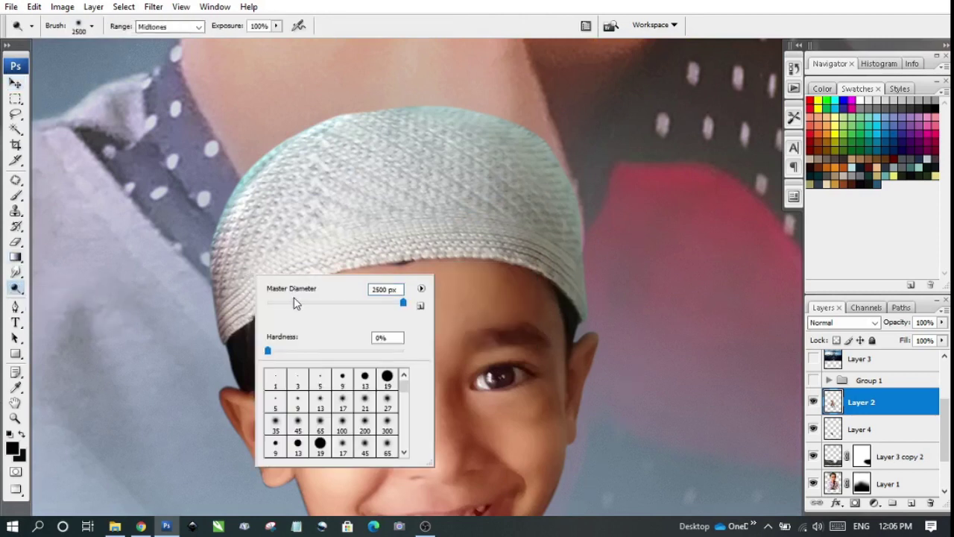
left_click_drag(298, 302, 286, 306)
left_click(215, 276)
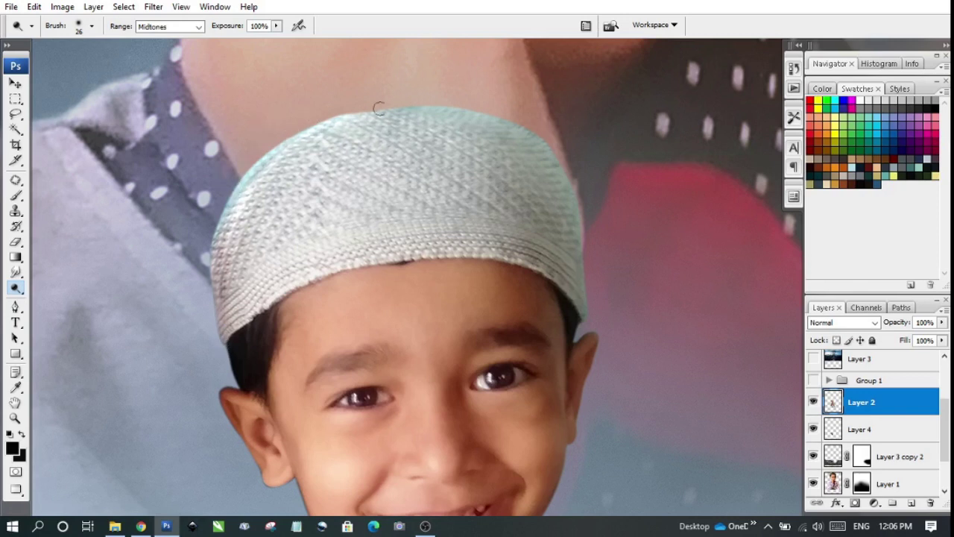
left_click_drag(379, 109, 575, 156)
key("ctrl+z")
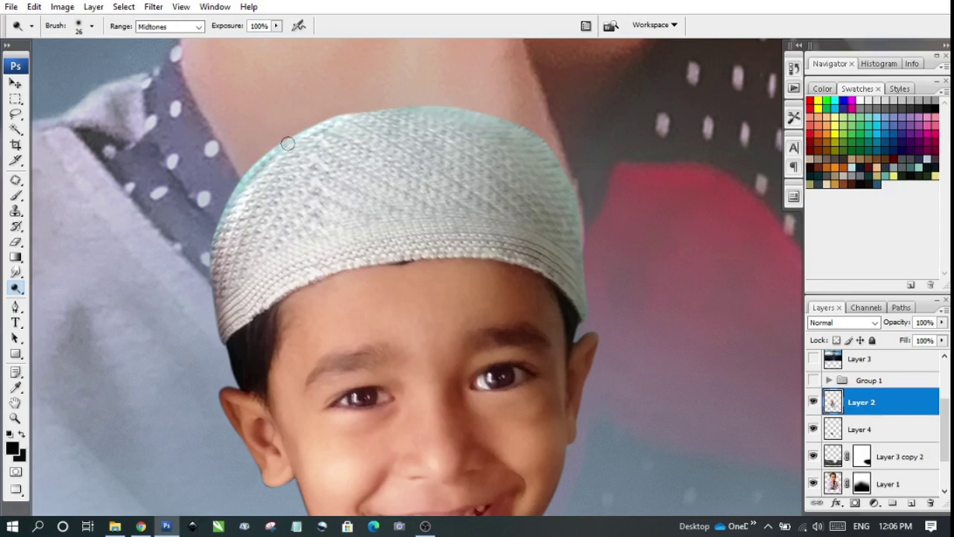
mouse_move(287, 143)
left_mouse_down()
mouse_move(217, 281)
mouse_move(216, 348)
left_mouse_up()
- Zoom back out and return to the Move tool
scroll(360, 326, "down", 1)
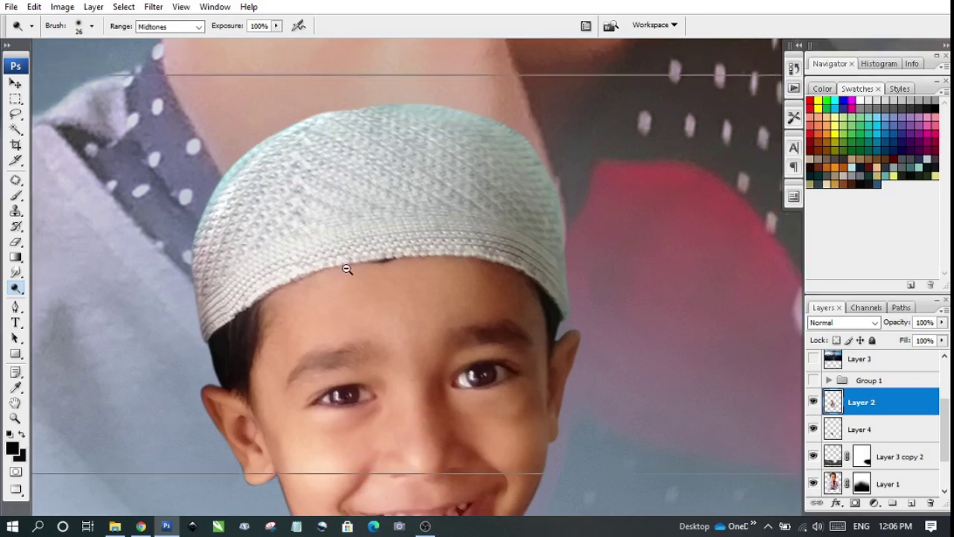
scroll(359, 326, "down", 1)
scroll(369, 350, "down", 1)
scroll(375, 368, "down", 1)
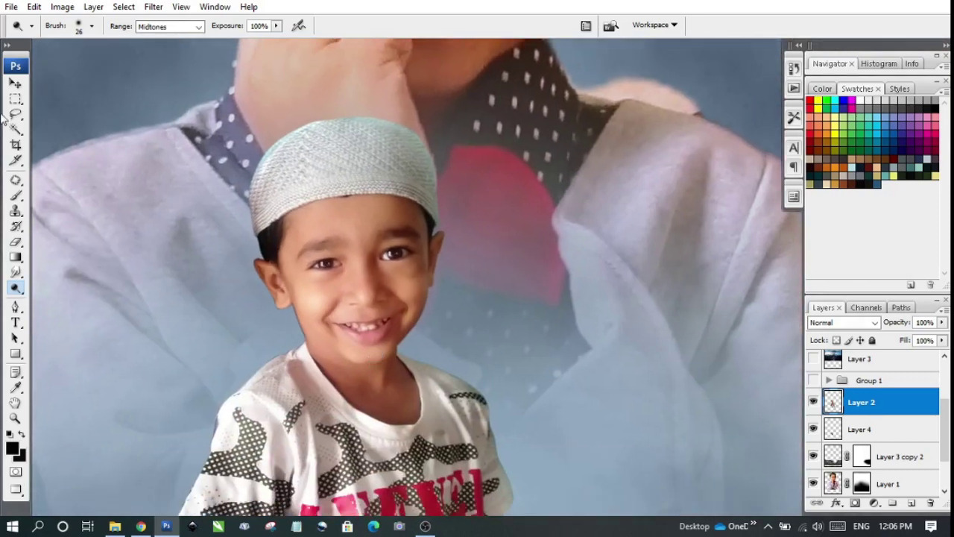
left_click(15, 84)
scroll(485, 224, "down", 1)
- Feather the small boy's selection on Layer 2 by 4 pixels
scroll(481, 236, "down", 1)
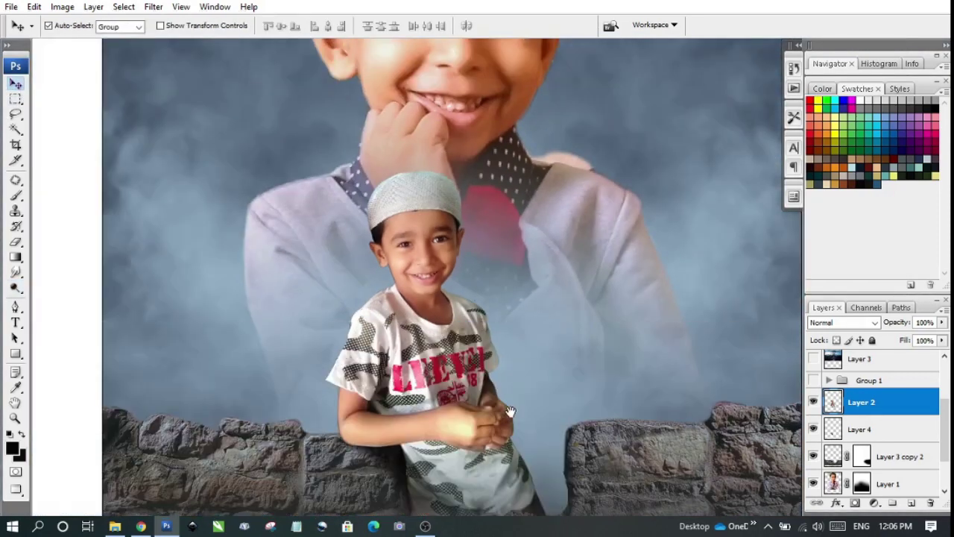
left_click_drag(510, 412, 422, 252)
left_click(828, 405, "ctrl")
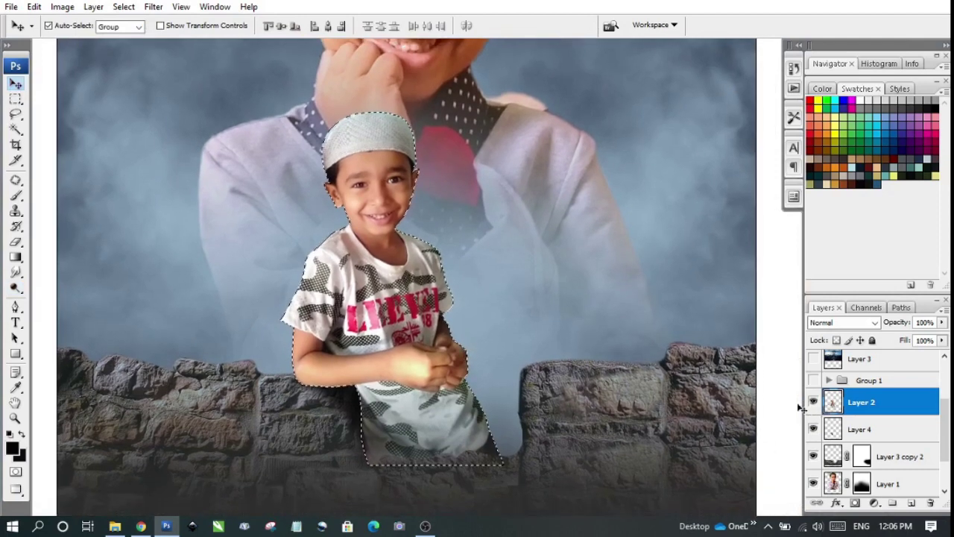
key("alt+ctrl+d")
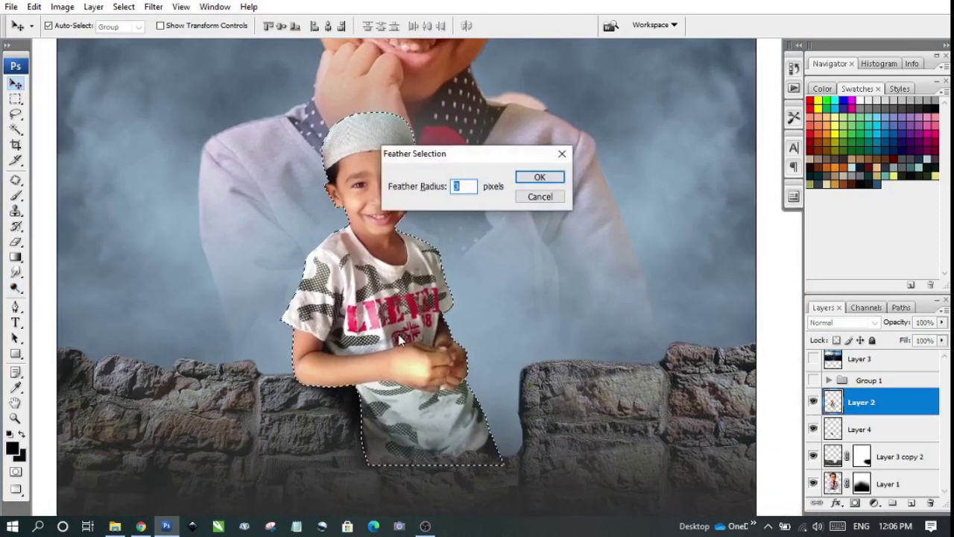
type("4")
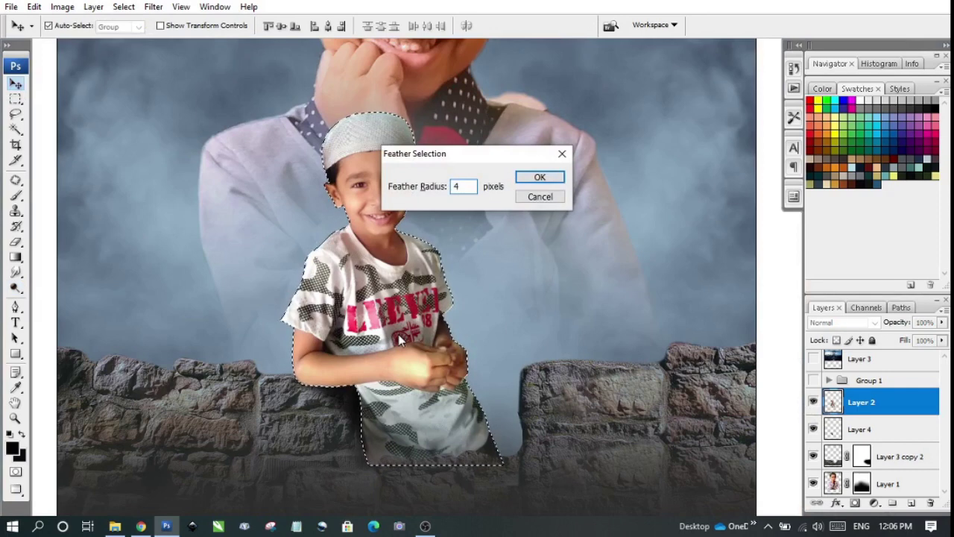
key("Return")
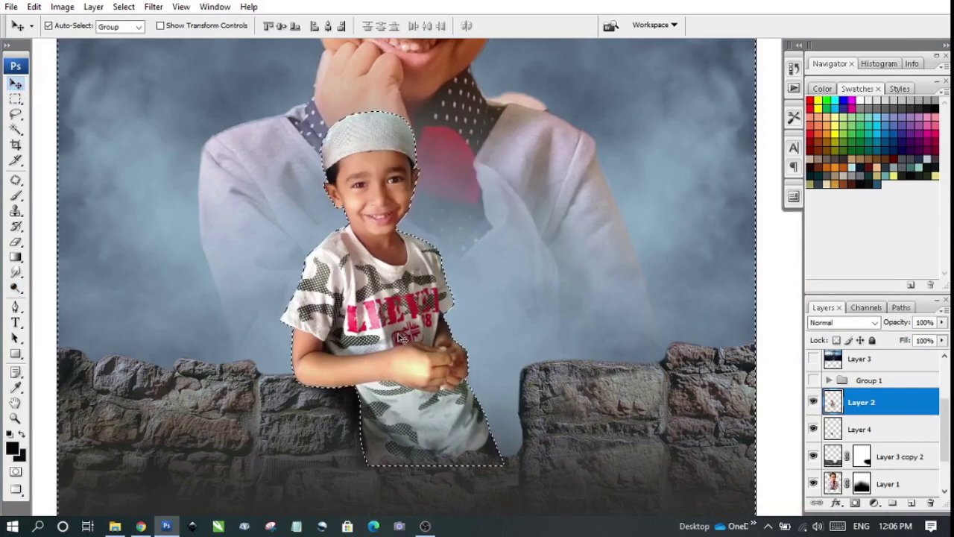
- Deselect the small boy and fit the whole poster on screen
left_click(398, 335)
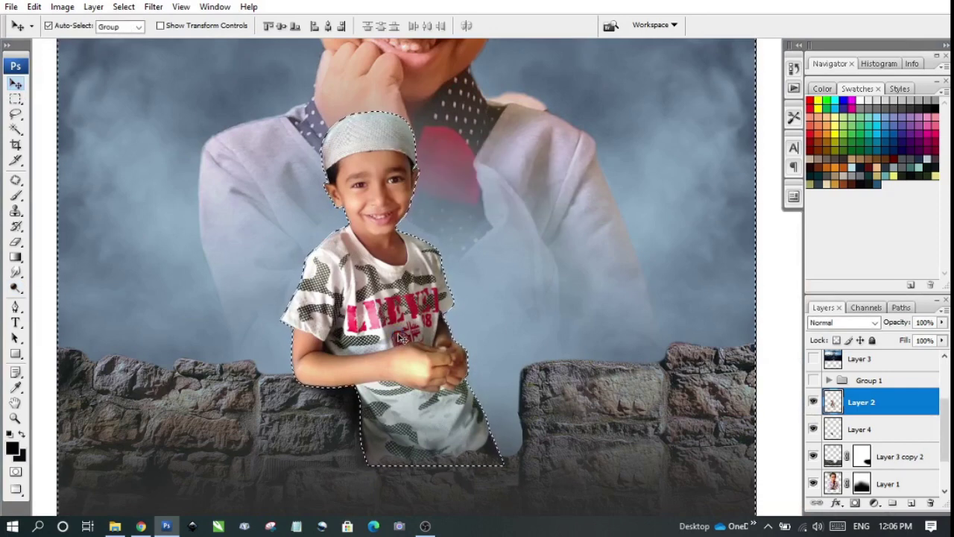
key("ctrl+d")
key("ctrl+plus")
key("ctrl+0")
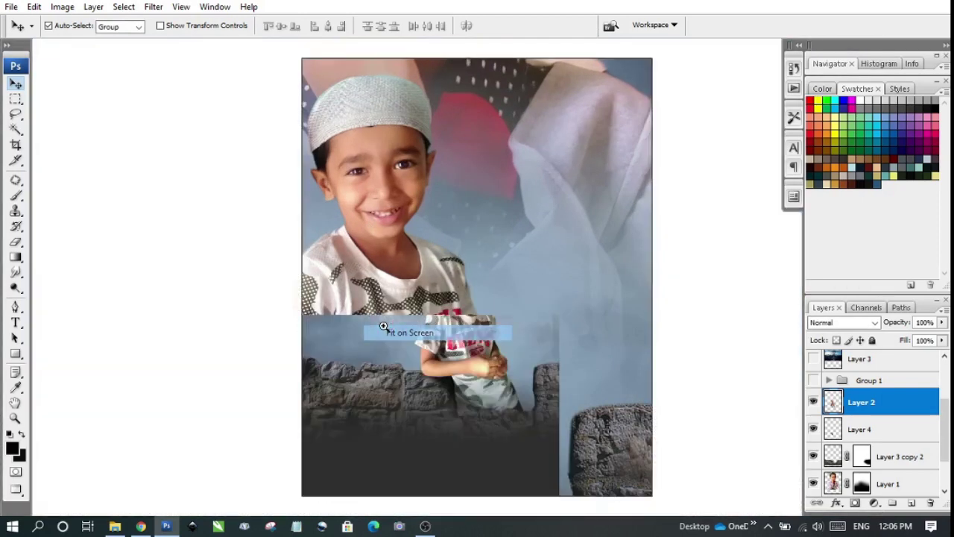
- Reposition the large boy portrait slightly upward with Free Transform
left_click(437, 168)
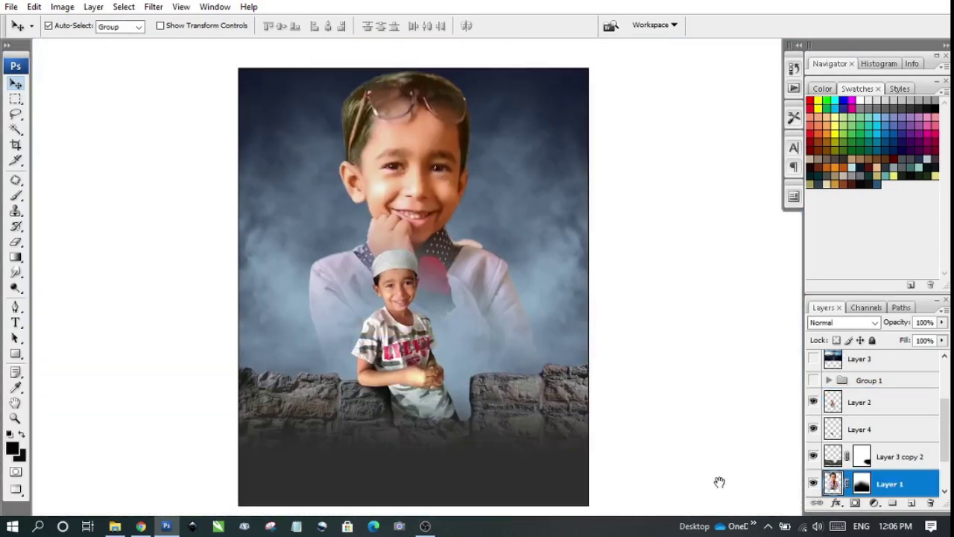
key("ctrl+t")
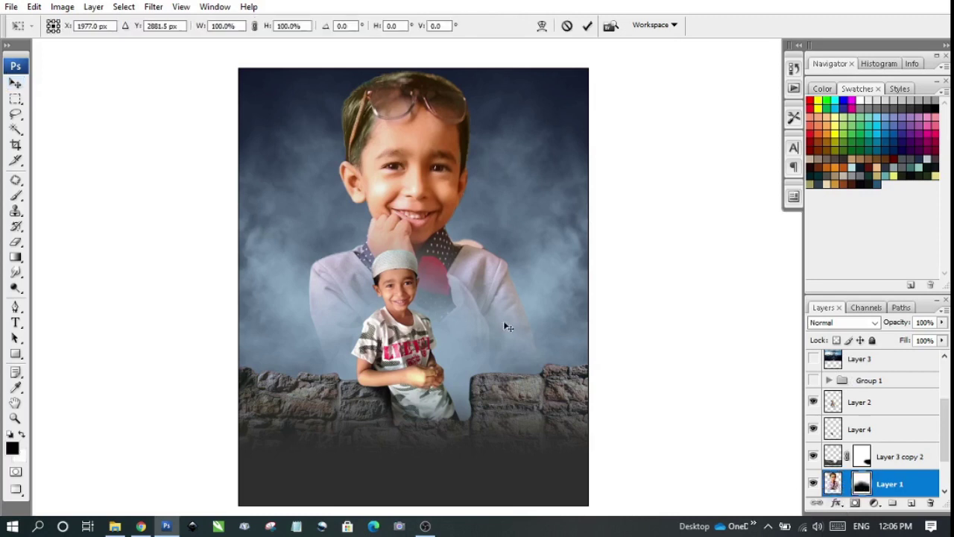
left_click_drag(497, 341, 495, 290)
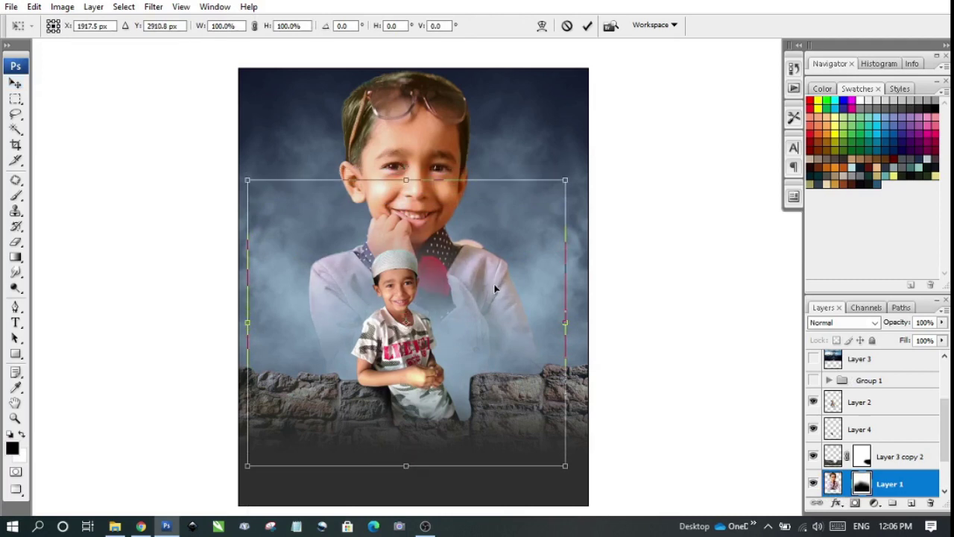
key("Return")
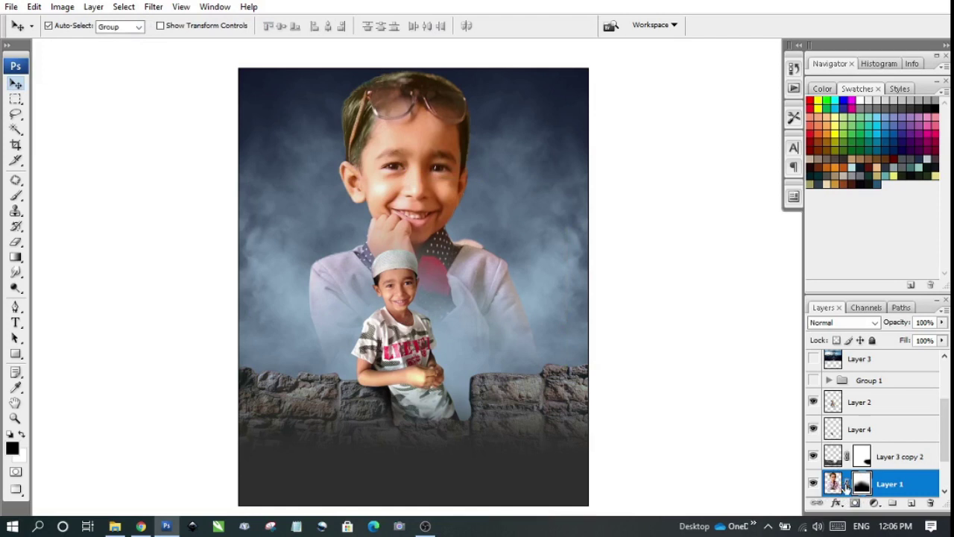
left_click_drag(421, 227, 432, 258)
- Try blend modes such as Color and Luminosity on the large portrait layer
left_click(449, 247, "ctrl")
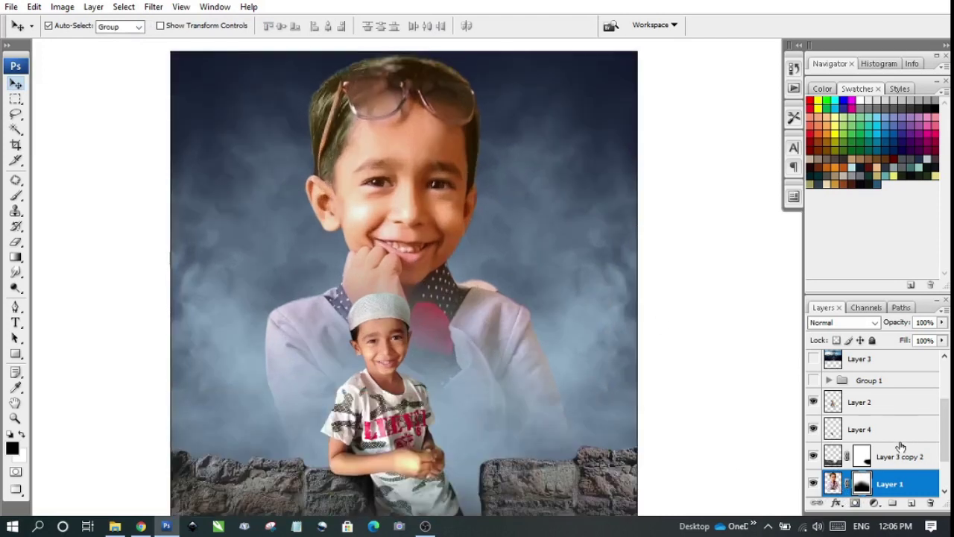
left_click(837, 328)
left_click(836, 323)
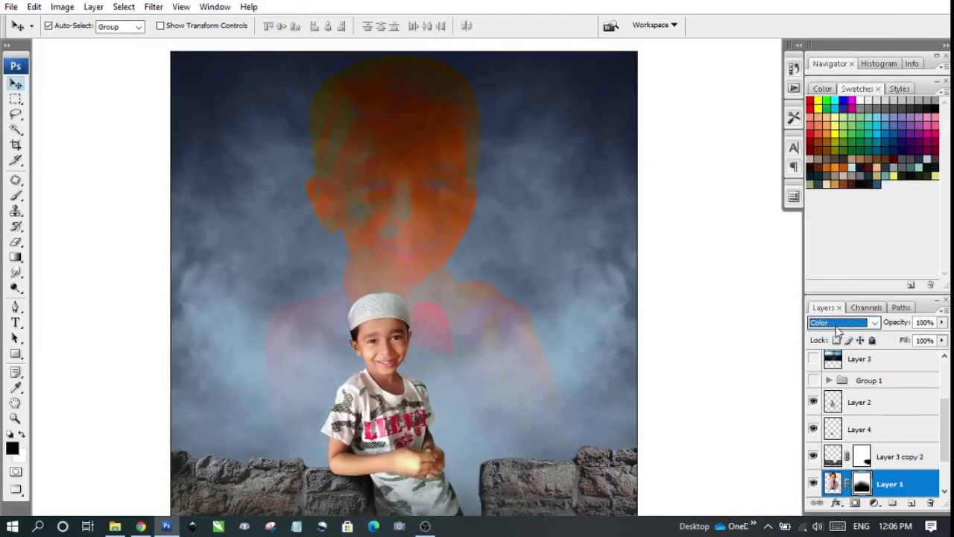
left_click(836, 326)
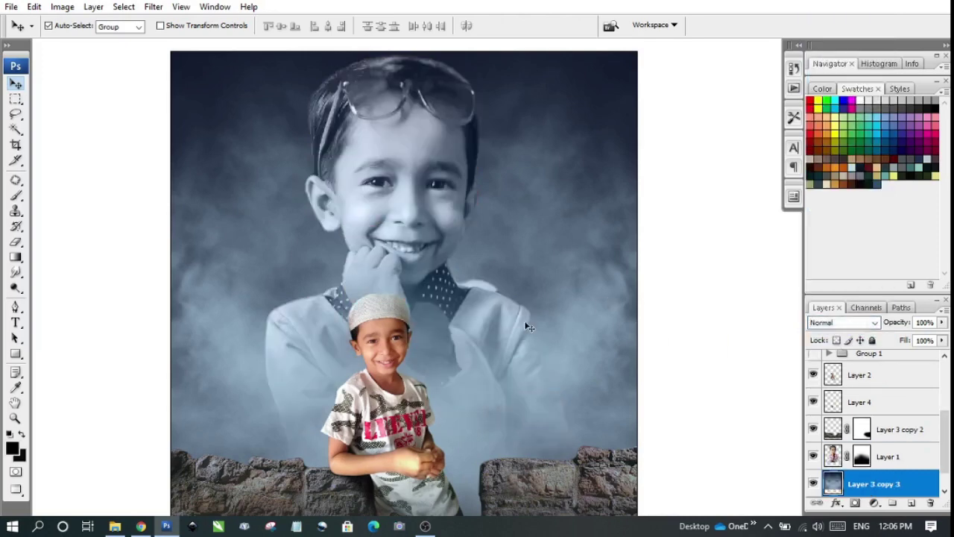
key("ctrl+minus")
left_click_drag(568, 355, 535, 355)
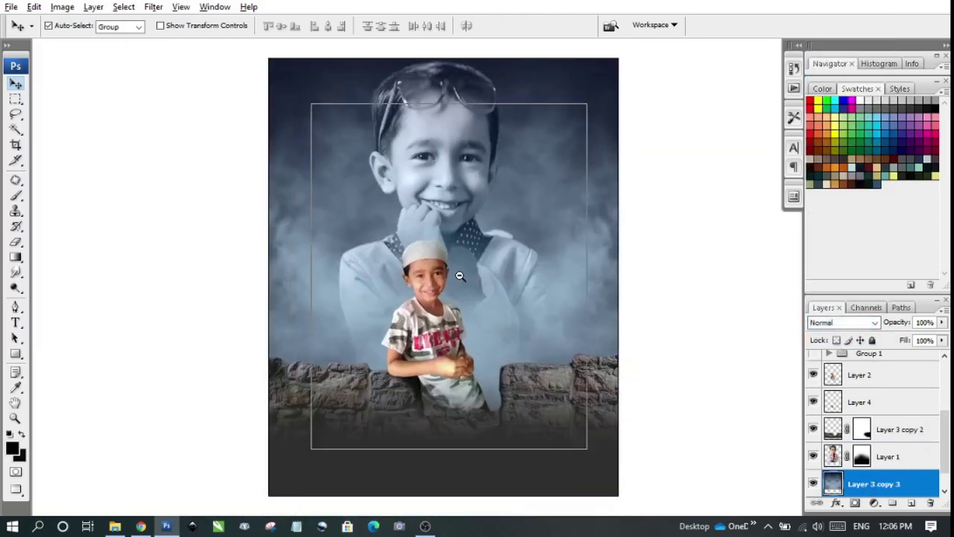
key("ctrl+minus")
left_click_drag(544, 305, 517, 306)
left_click(433, 256, "ctrl")
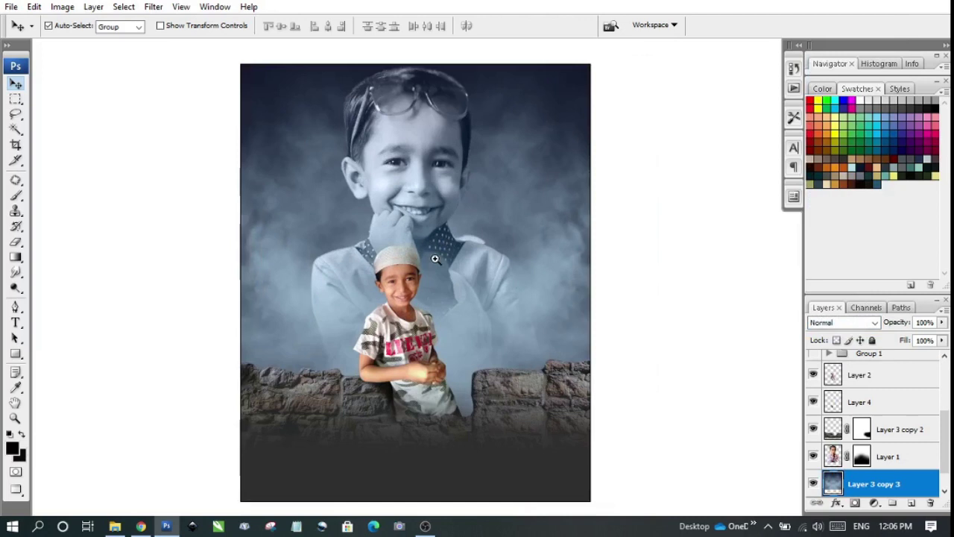
left_click(442, 208, "ctrl")
key("alt+bracketright")
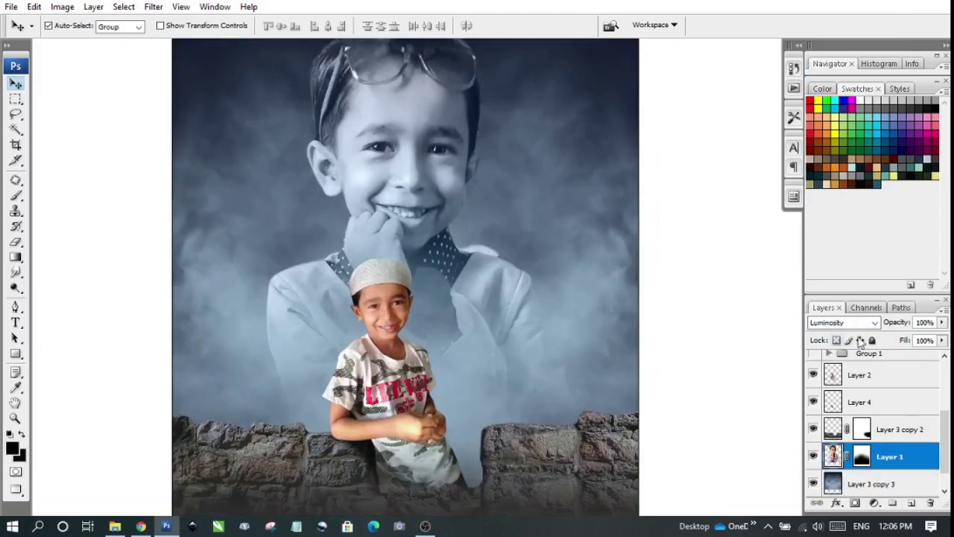
- Lower the portrait's opacity to 80% and fill to 91%
left_click(942, 323)
mouse_move(918, 337)
left_mouse_down()
mouse_move(908, 338)
mouse_move(929, 338)
mouse_move(936, 358)
left_mouse_up()
left_click(945, 356)
left_click(942, 341)
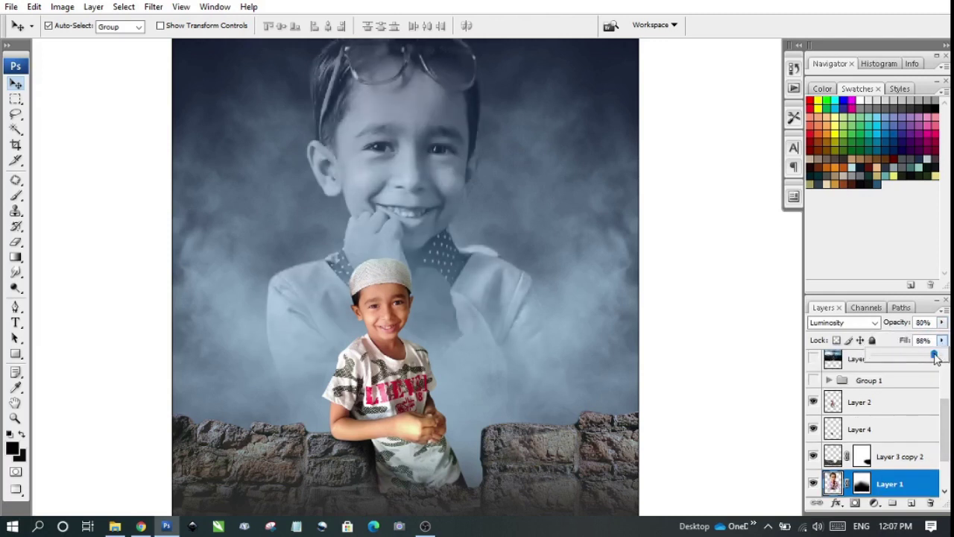
key("ctrl+minus")
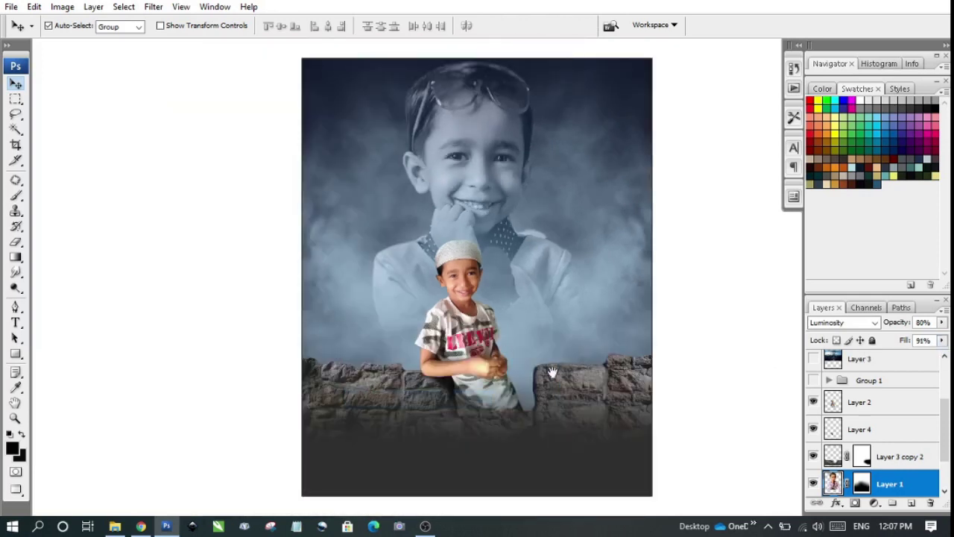
key("ctrl+minus")
left_click(942, 322)
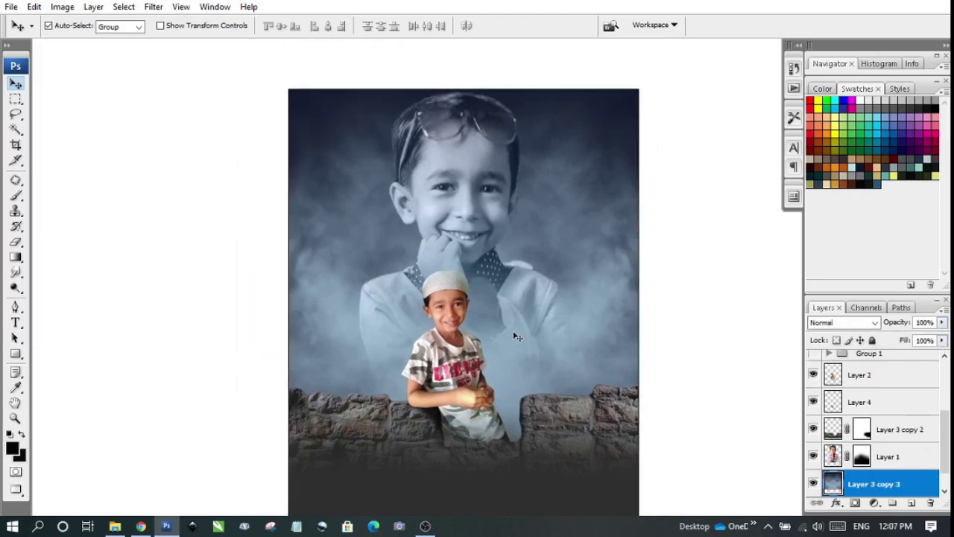
- Show the hidden text group, bring it to the top of the layers and ungroup it
scroll(527, 337, "down", 2)
scroll(820, 473, "up", 3)
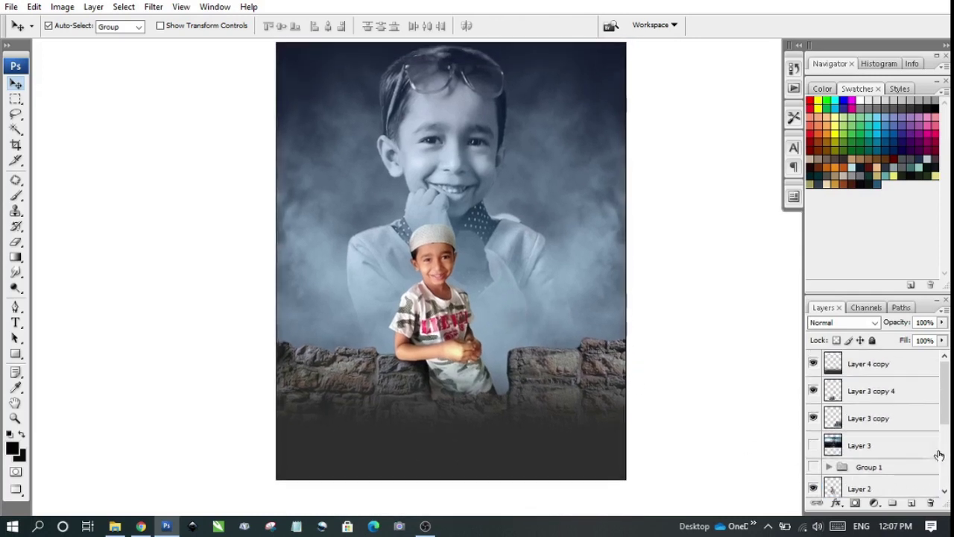
scroll(820, 473, "down", 2)
left_click(812, 411)
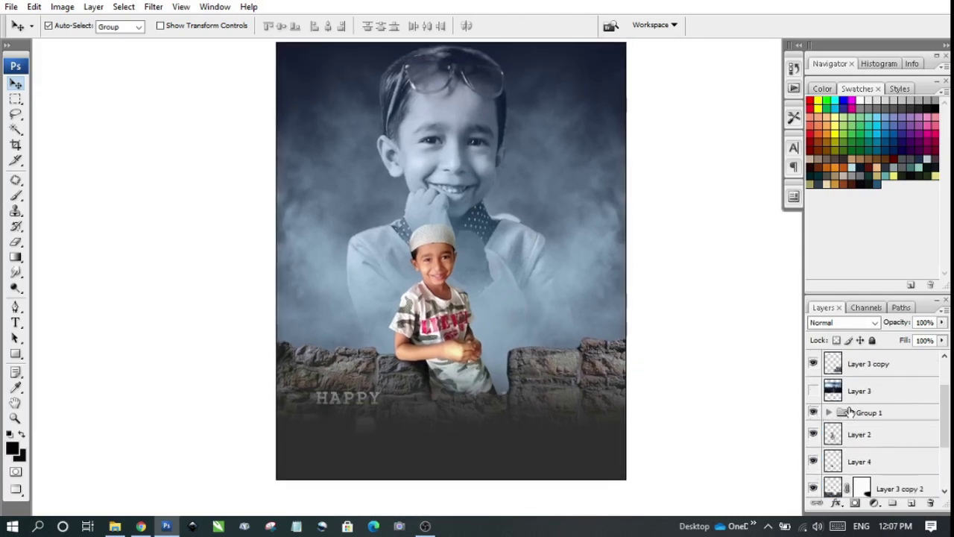
left_click(857, 415)
key("ctrl+shift+bracketright")
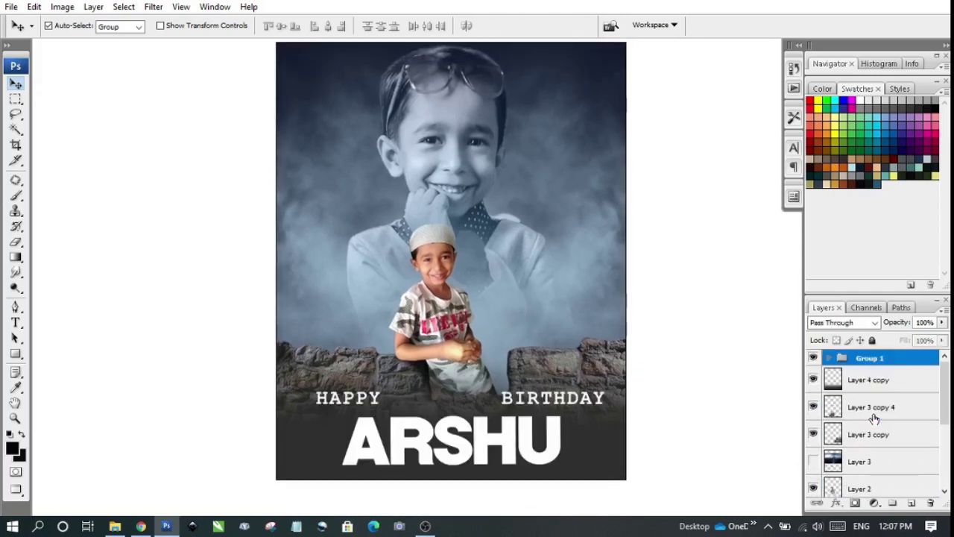
scroll(465, 448, "down", 1)
left_click(524, 387)
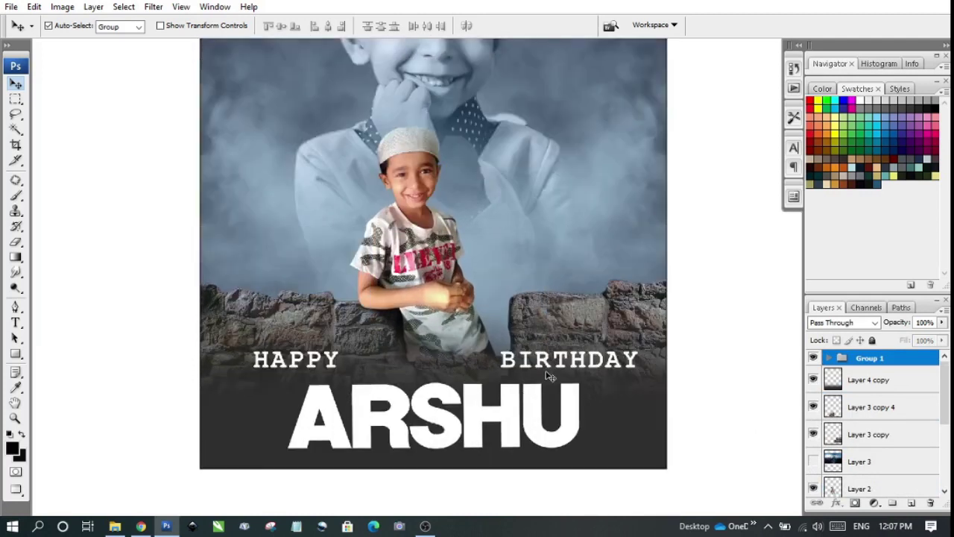
key("ctrl+shift+g")
- Raise HAPPY BIRTHDAY onto the stone wall and narrow it to 92.7% width
left_click(894, 363)
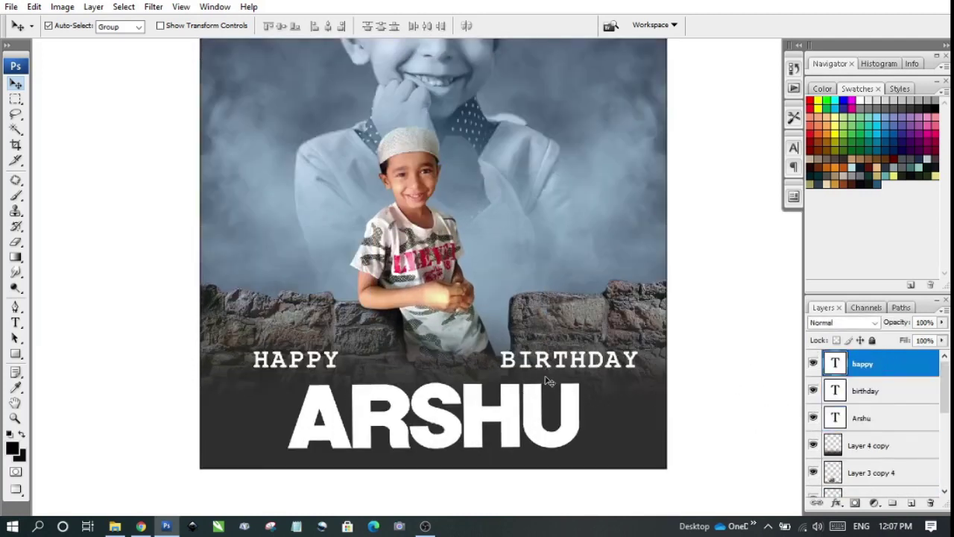
left_click(559, 366)
left_click(334, 361, "shift")
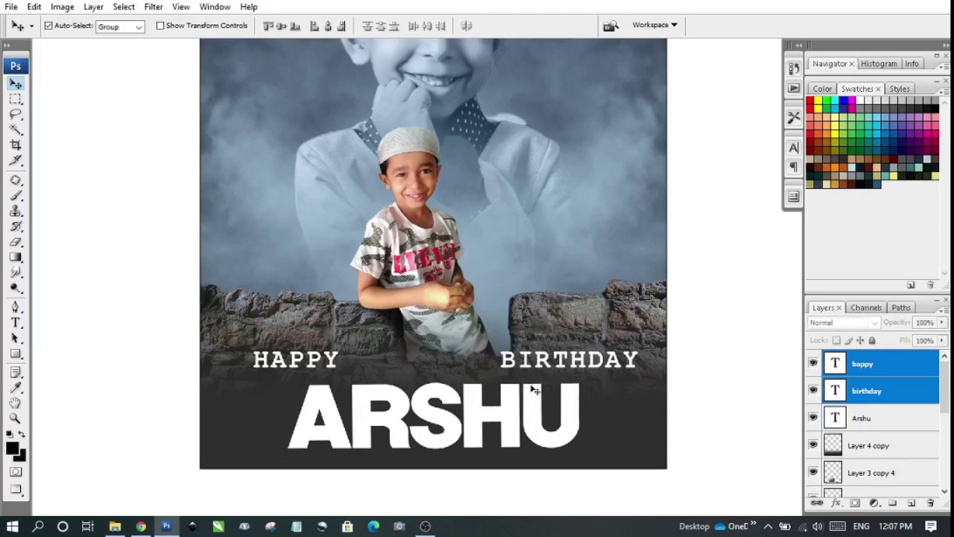
key("ctrl+t")
mouse_move(560, 362)
left_mouse_down()
mouse_move(571, 329)
mouse_move(585, 329)
left_mouse_up()
key("Return")
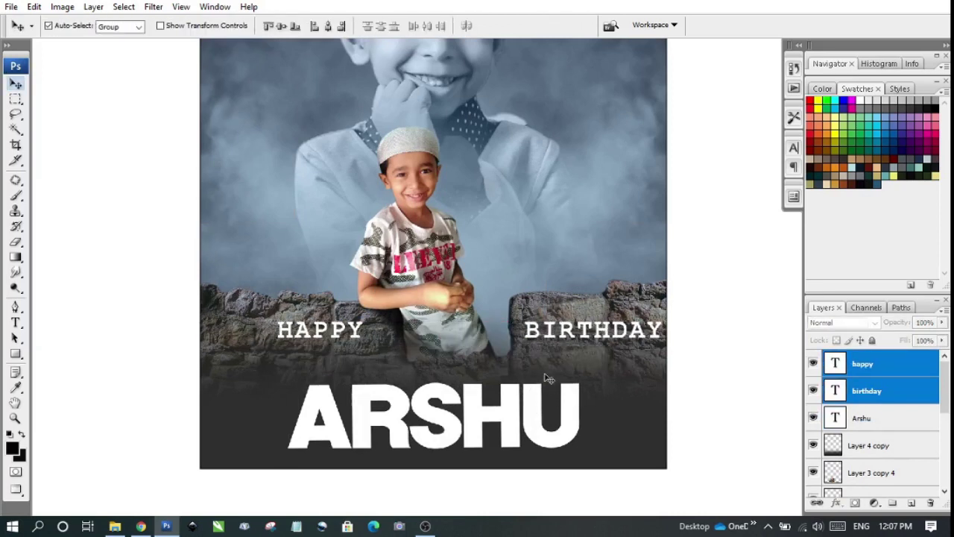
key("ctrl+t")
left_click_drag(653, 335, 639, 336)
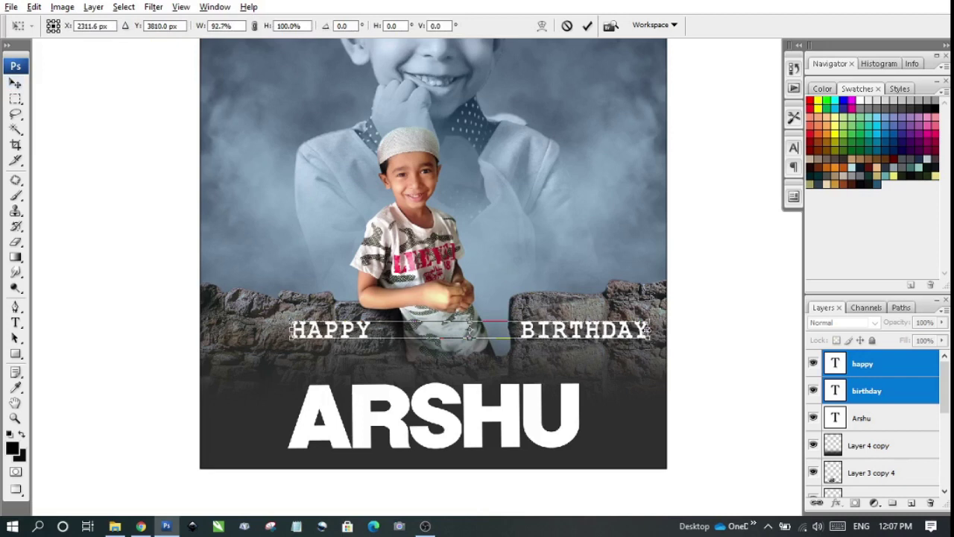
key("Return")
- Move the ARSHU text up closer to HAPPY BIRTHDAY and fit the poster on screen
left_click(501, 412)
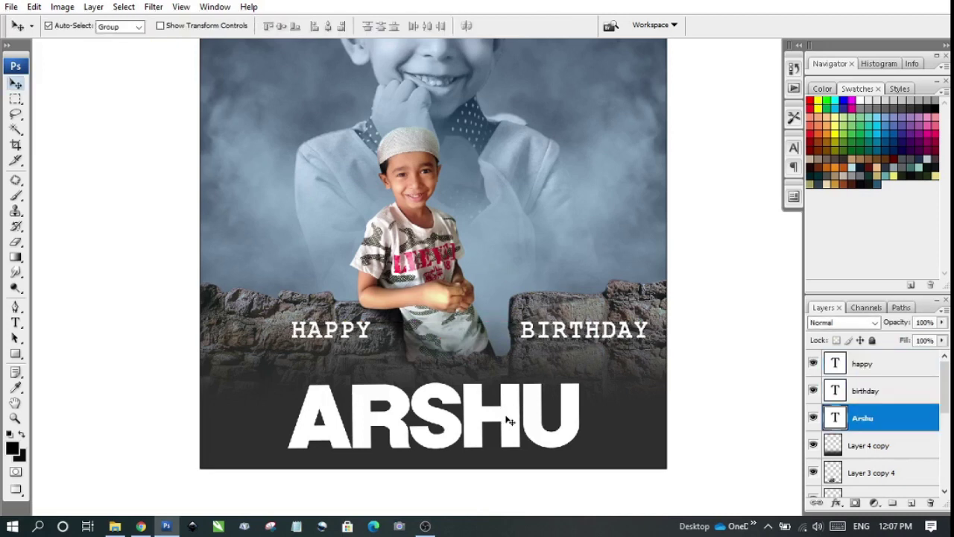
mouse_move(510, 425)
left_mouse_down()
mouse_move(513, 395)
mouse_move(555, 404)
mouse_move(543, 383)
left_mouse_up()
scroll(556, 408, "up", 1)
key("ctrl+t")
mouse_move(646, 384)
left_mouse_down()
mouse_move(657, 384)
mouse_move(646, 384)
left_mouse_up()
key("Return")
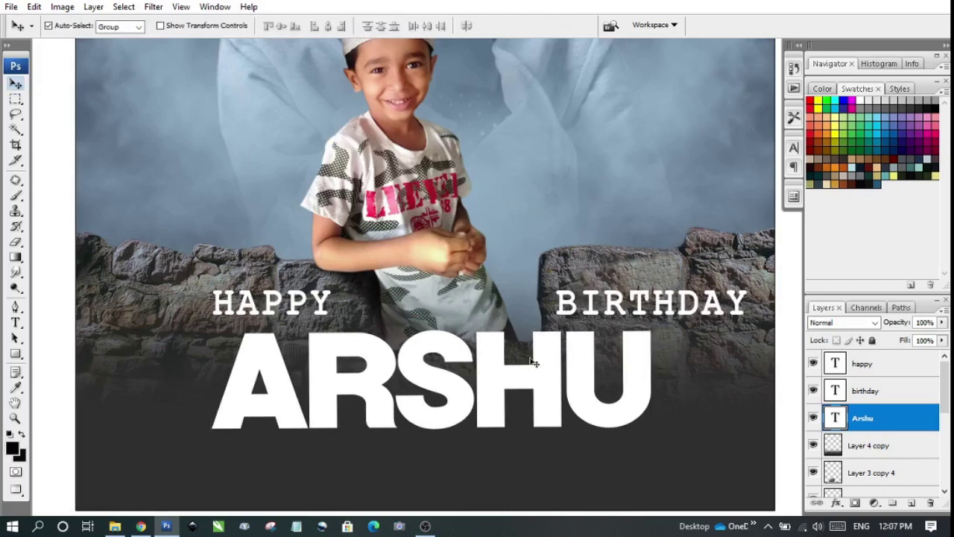
right_click(469, 344)
left_click(498, 357)
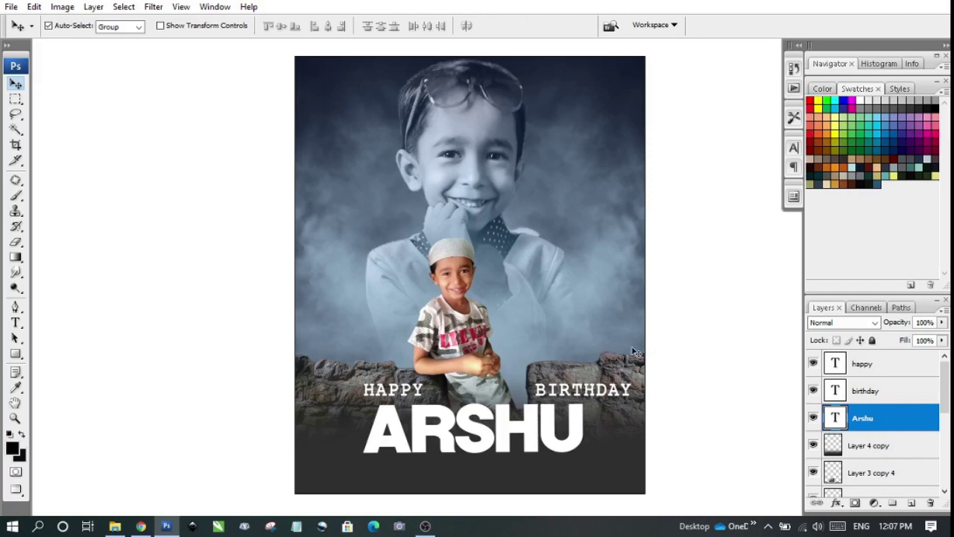
left_click(605, 317)
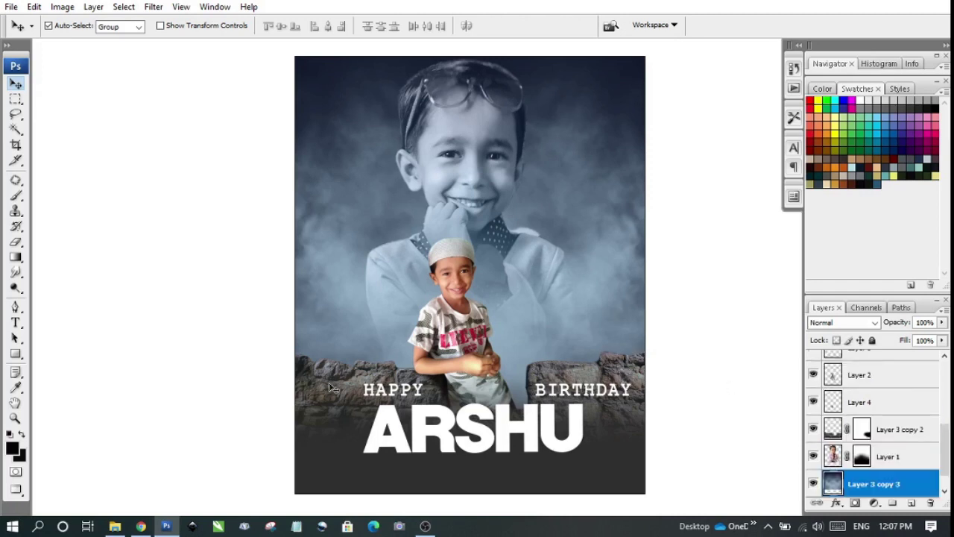
- Centre the ARSHU text horizontally on the poster
left_click(516, 432)
key("ctrl+a")
left_click(328, 26)
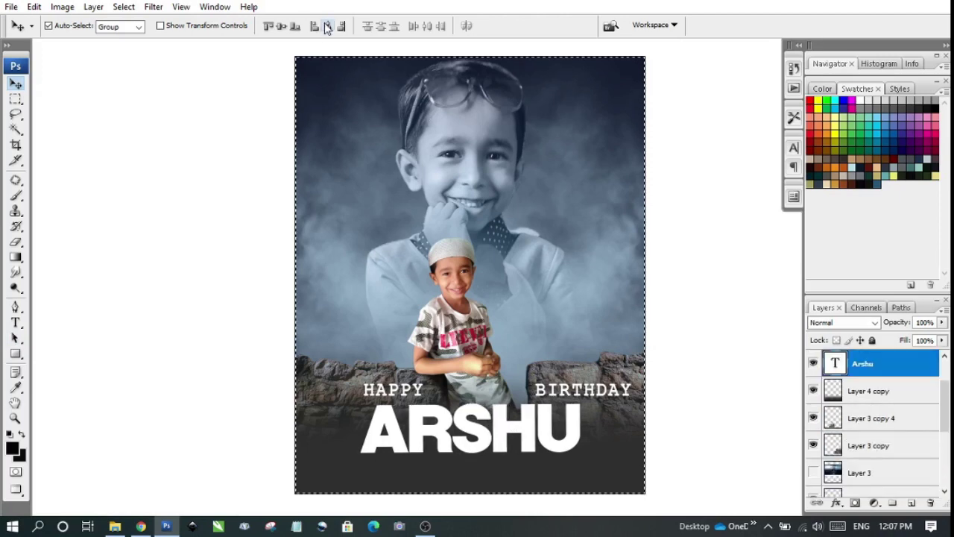
key("ctrl+d")
left_click(561, 413, "ctrl+space")
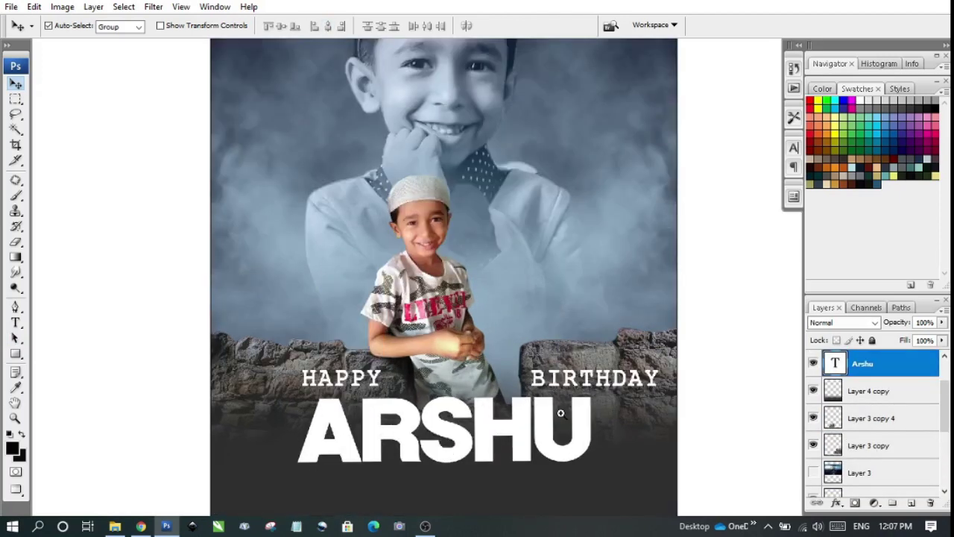
left_click(560, 413, "ctrl+space")
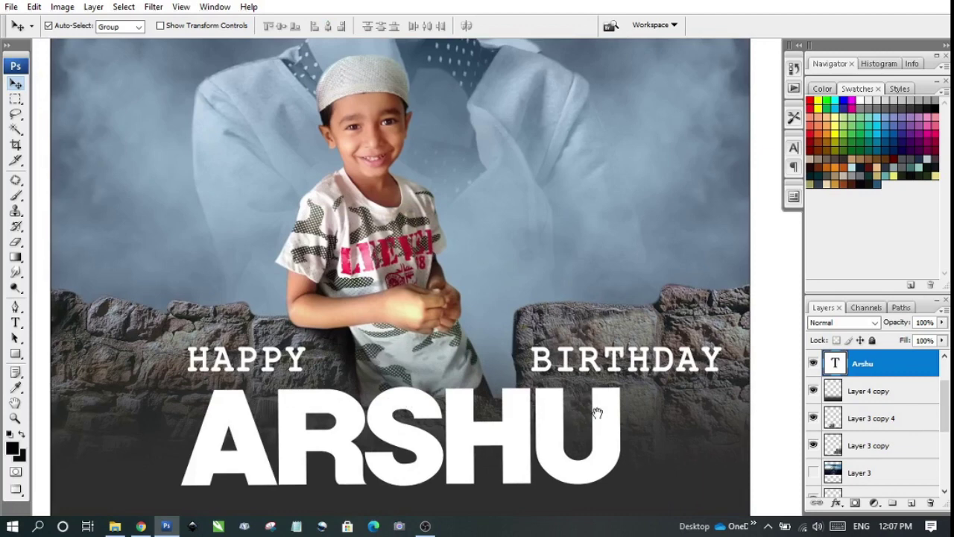
- Shift the small boy (Layer 2) and the right rock slightly left
left_click(211, 325)
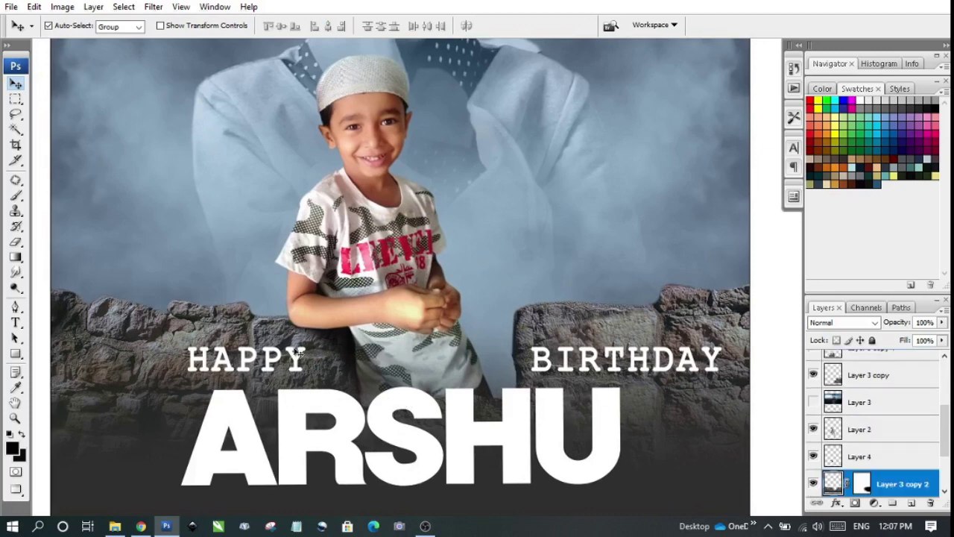
left_click_drag(300, 363, 361, 289)
left_click_drag(345, 341, 379, 260)
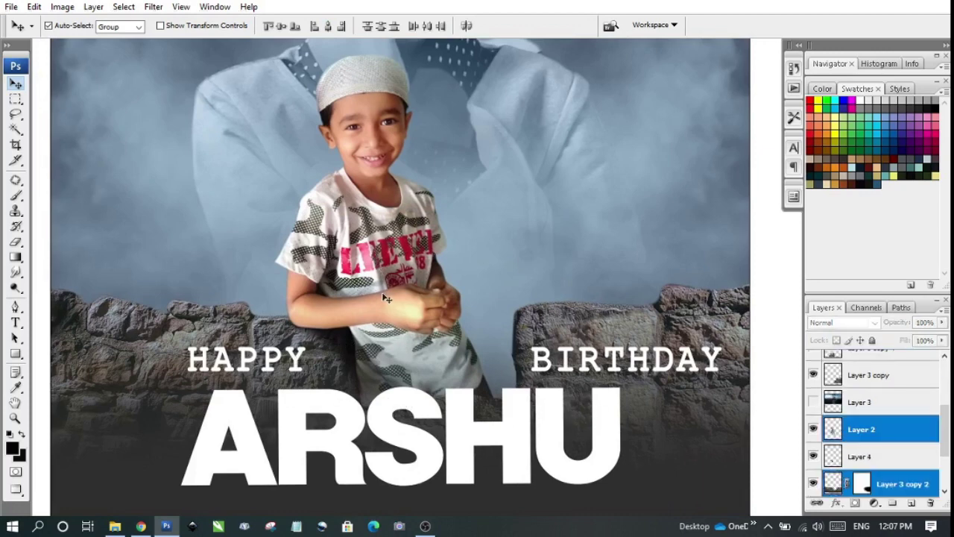
key("ctrl+z")
left_click(596, 318, "shift")
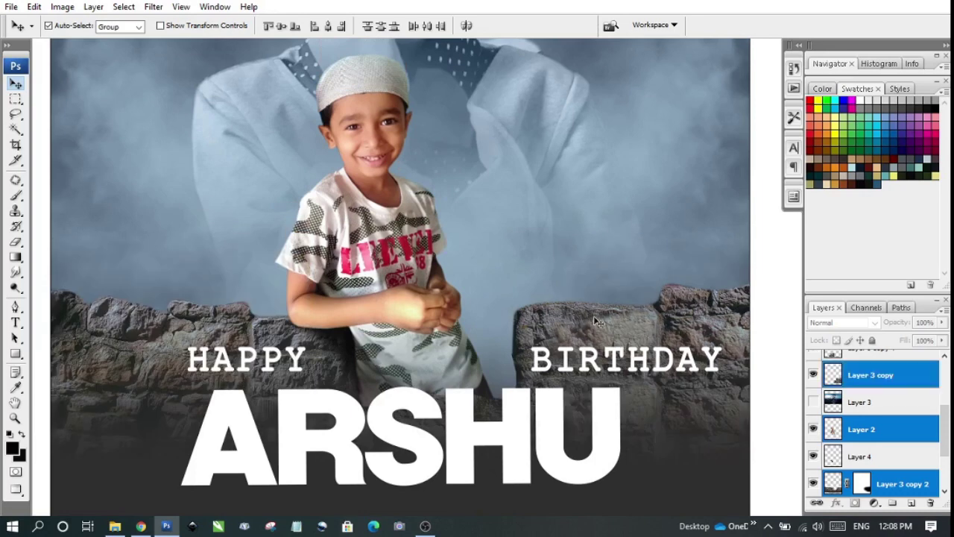
left_click_drag(596, 317, 577, 315)
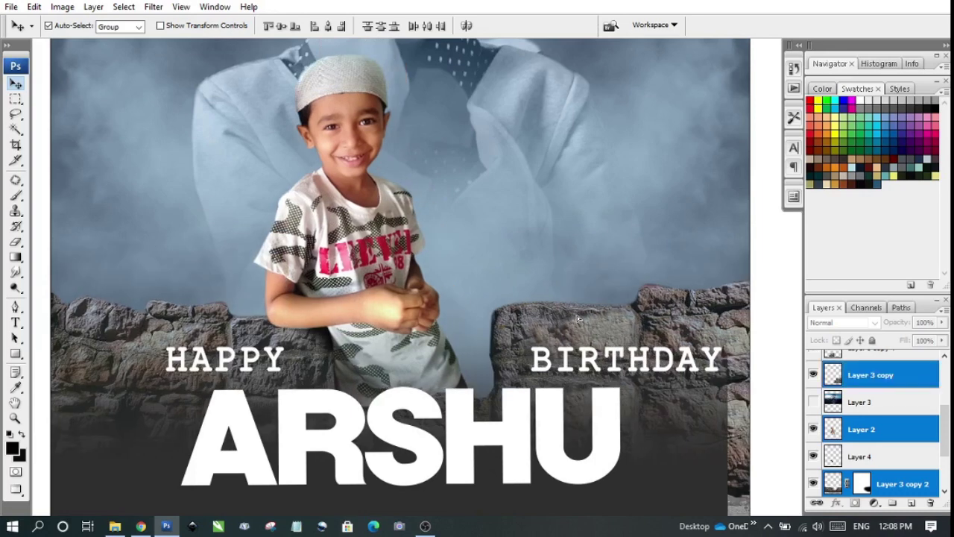
right_click(478, 310)
left_click(514, 320)
key("Right")
key("Right")
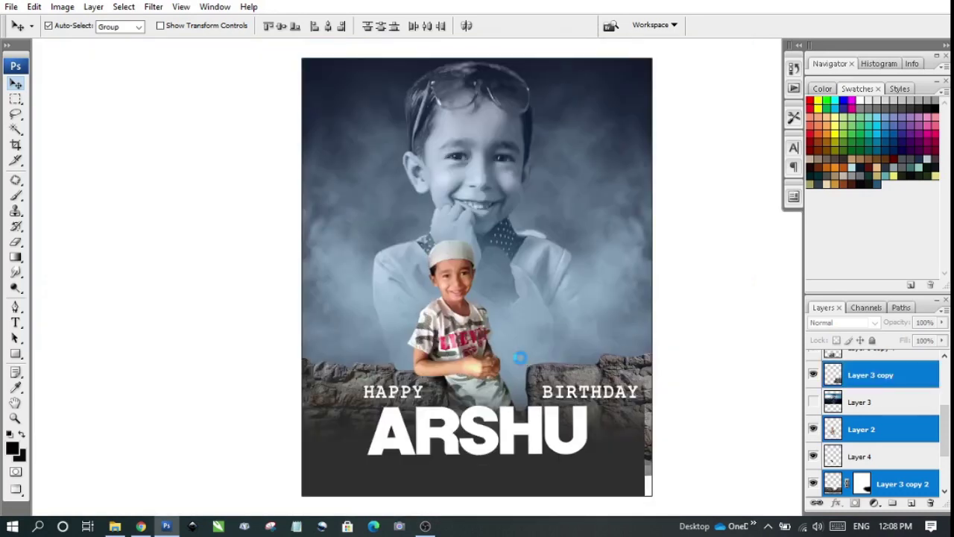
- Align the dark band, Layer 4 copy, flush with the poster's bottom edge
right_click(596, 467)
left_click(637, 367)
left_click_drag(620, 485, 619, 445)
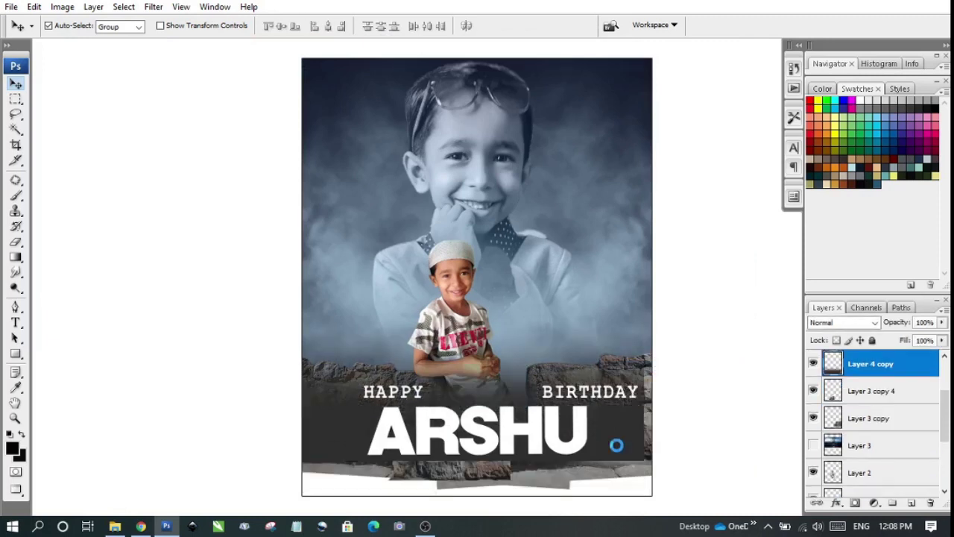
key("ctrl+a")
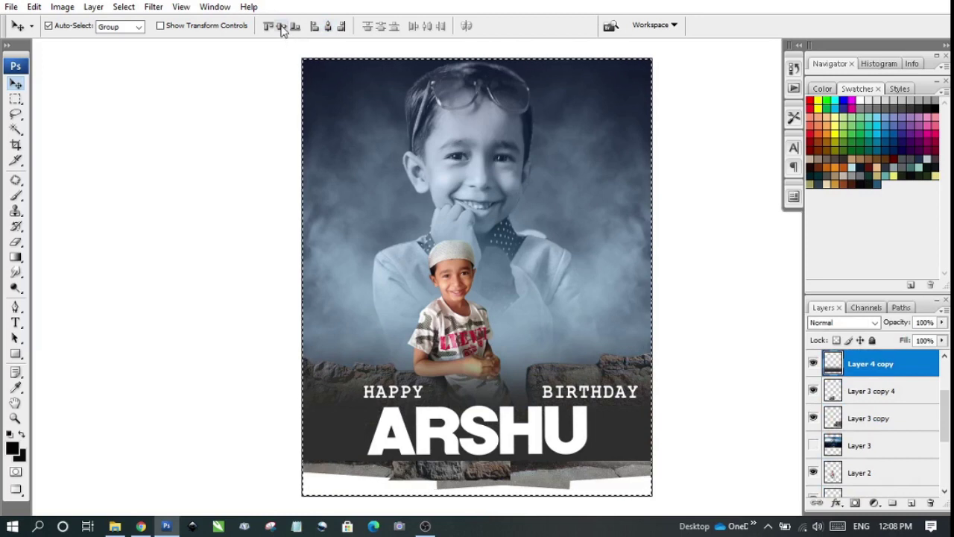
left_click(294, 27)
key("ctrl+d")
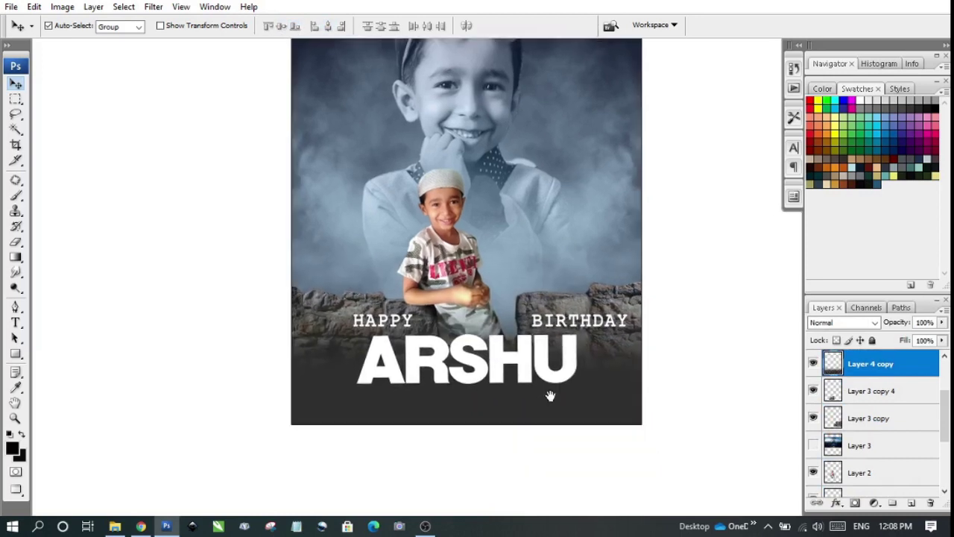
key("ctrl+plus")
left_click_drag(547, 378, 630, 405)
scroll(629, 405, "up", 1)
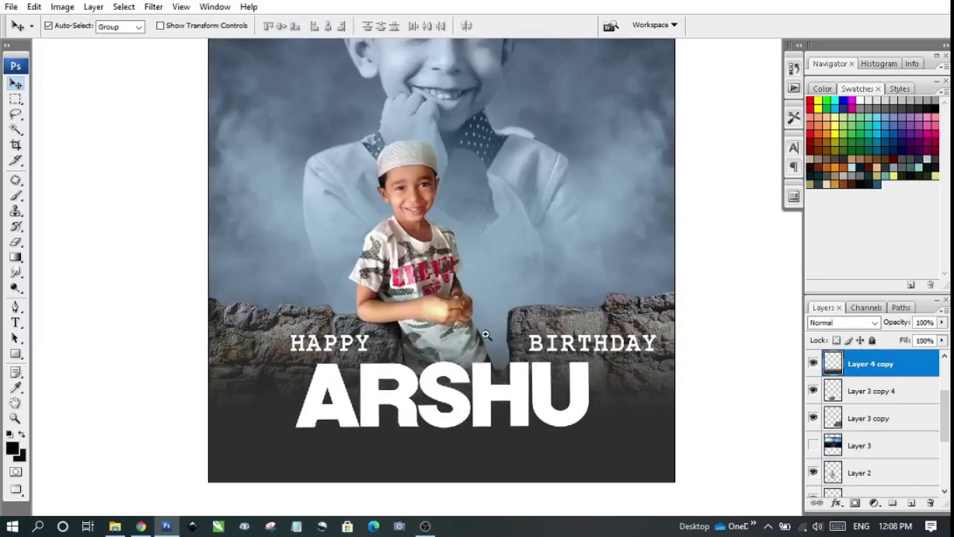
right_click(504, 348)
left_click(530, 357)
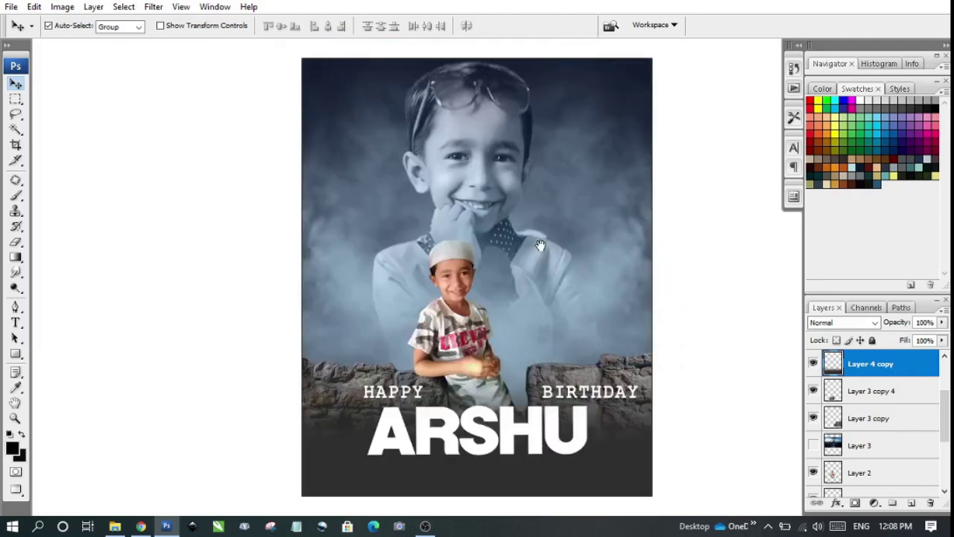
left_click_drag(540, 246, 538, 256)
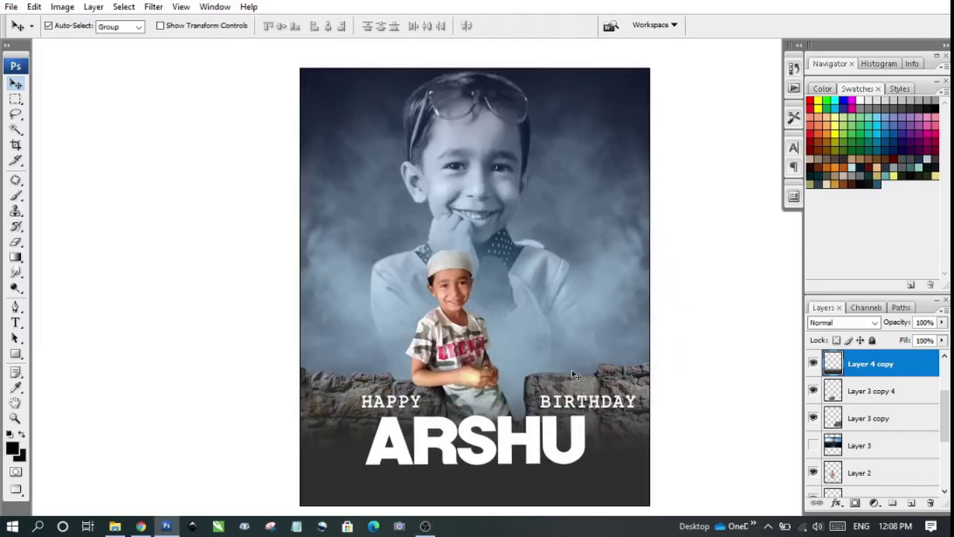
left_click(615, 206)
- Dodge the fog right and left of the small boy on Layer 3 copy 3
right_click(598, 187)
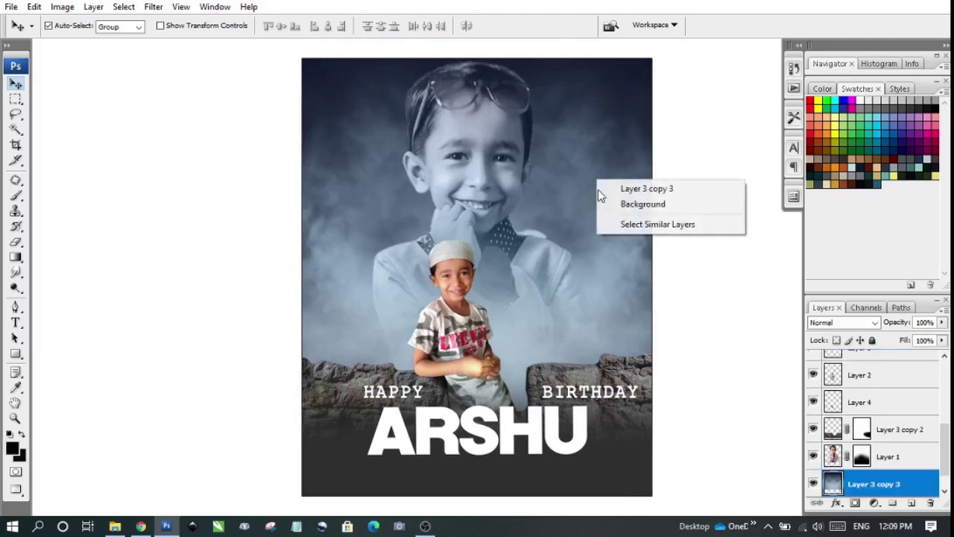
left_click(630, 185)
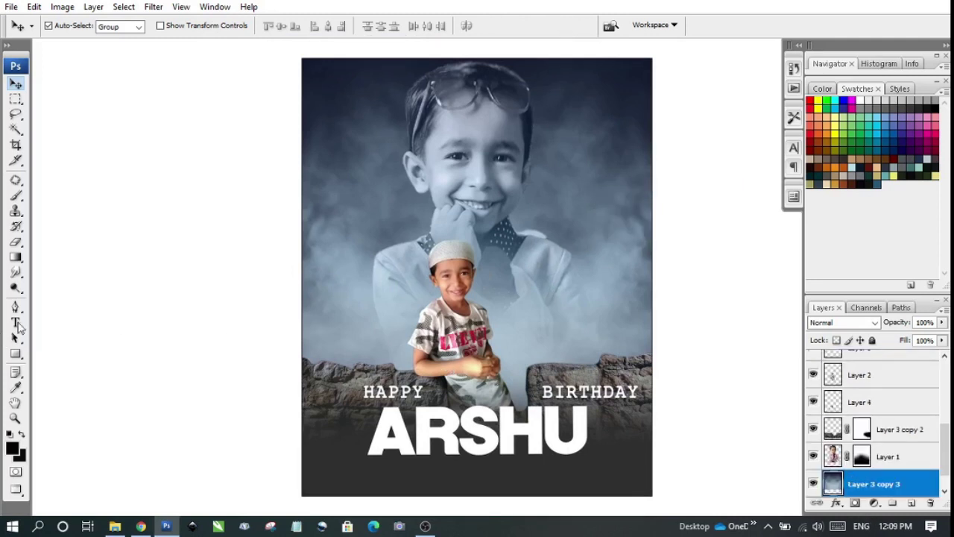
left_click(16, 288)
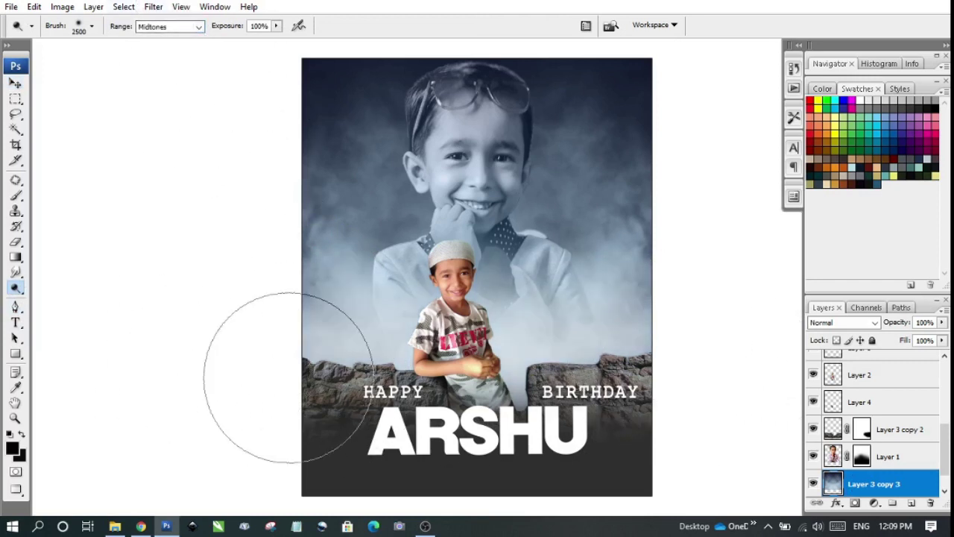
key("ctrl+plus")
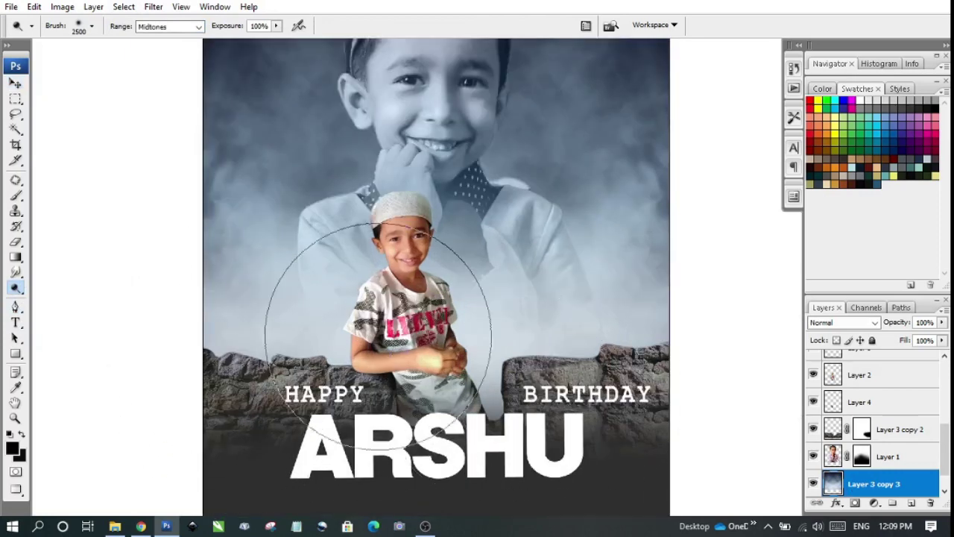
left_click_drag(692, 320, 418, 358)
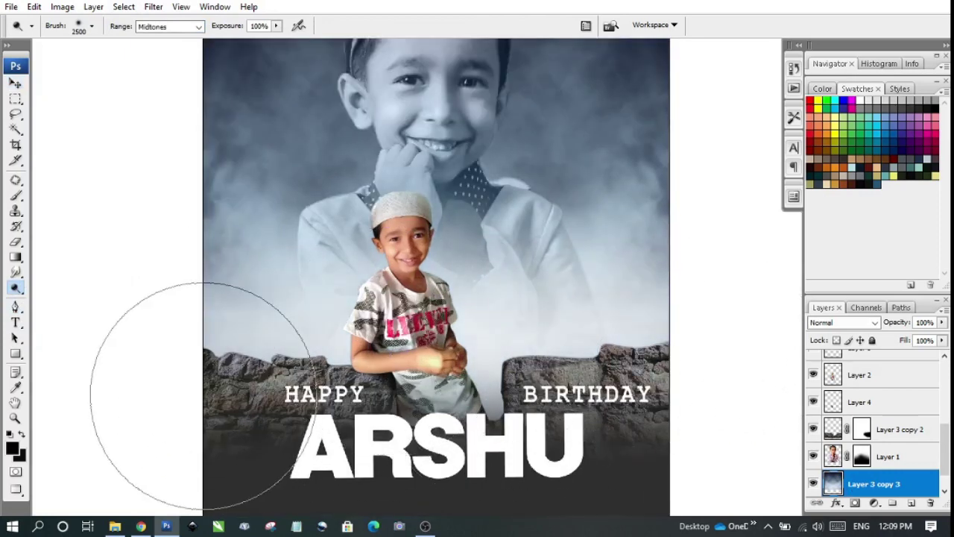
key("ctrl+minus")
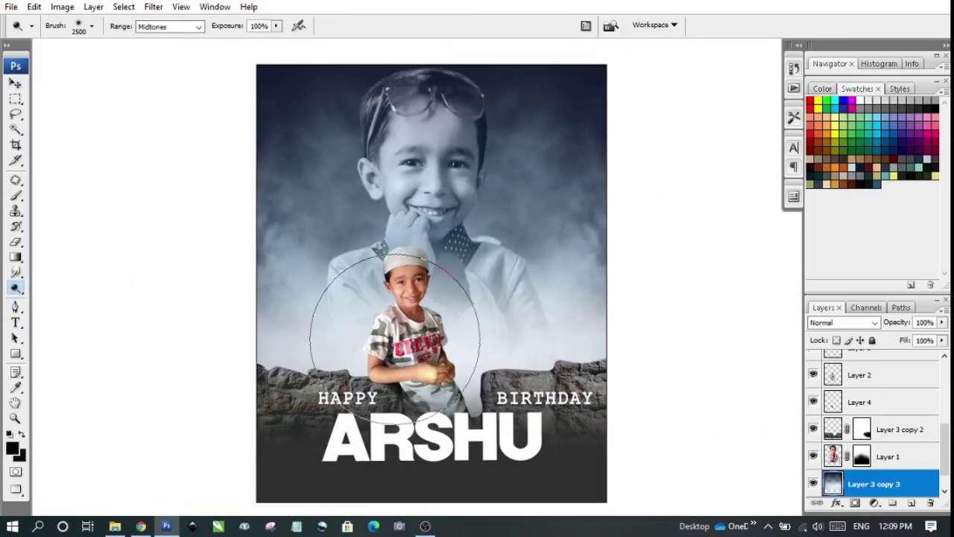
mouse_move(395, 339)
left_mouse_down()
mouse_move(351, 351)
mouse_move(596, 341)
mouse_move(543, 425)
mouse_move(486, 417)
mouse_move(363, 500)
mouse_move(512, 395)
mouse_move(443, 468)
left_mouse_up()
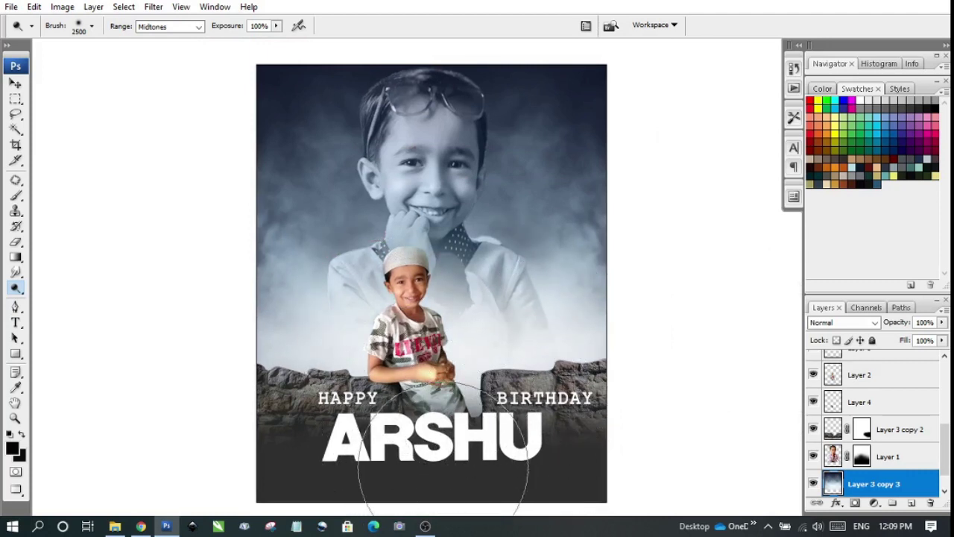
left_click(16, 86)
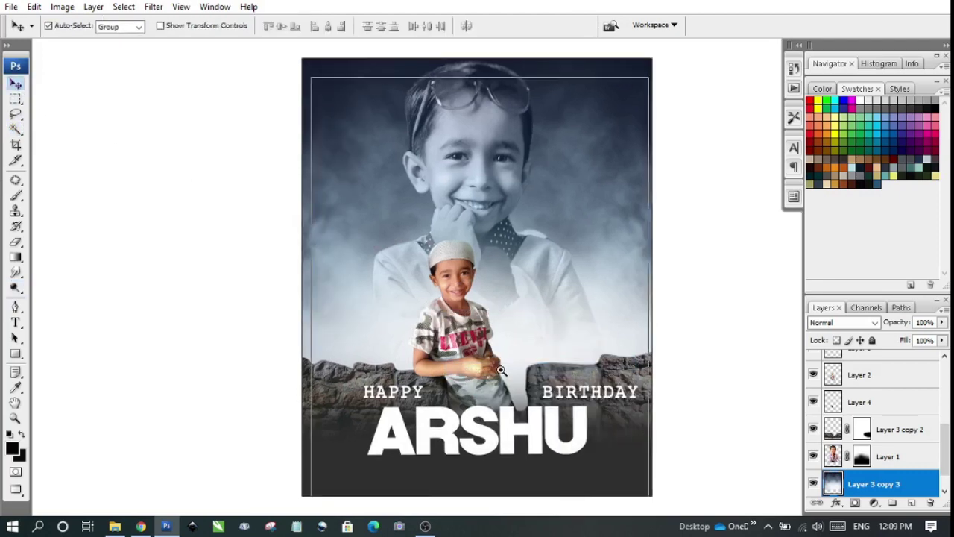
- Duplicate the small boy's Layer 2 as Layer 2 copy, keeping the original visible
left_click(489, 304, "ctrl")
left_click(489, 304, "ctrl")
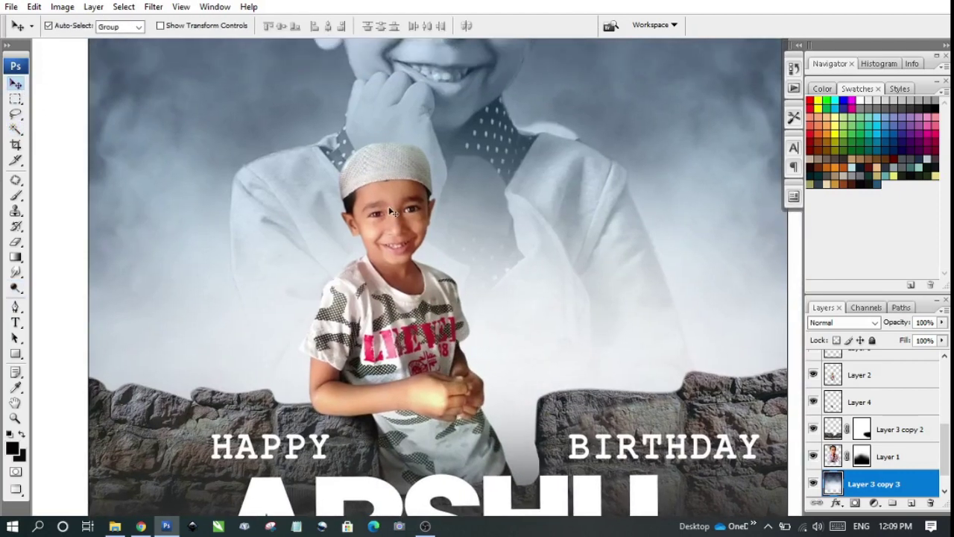
left_click(400, 218)
left_click_drag(518, 345, 488, 331)
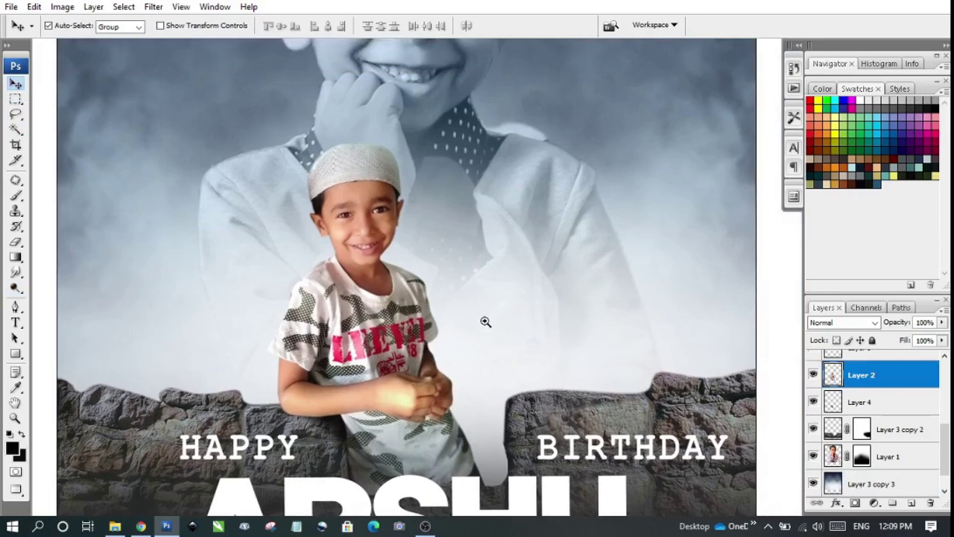
left_click(447, 271, "alt")
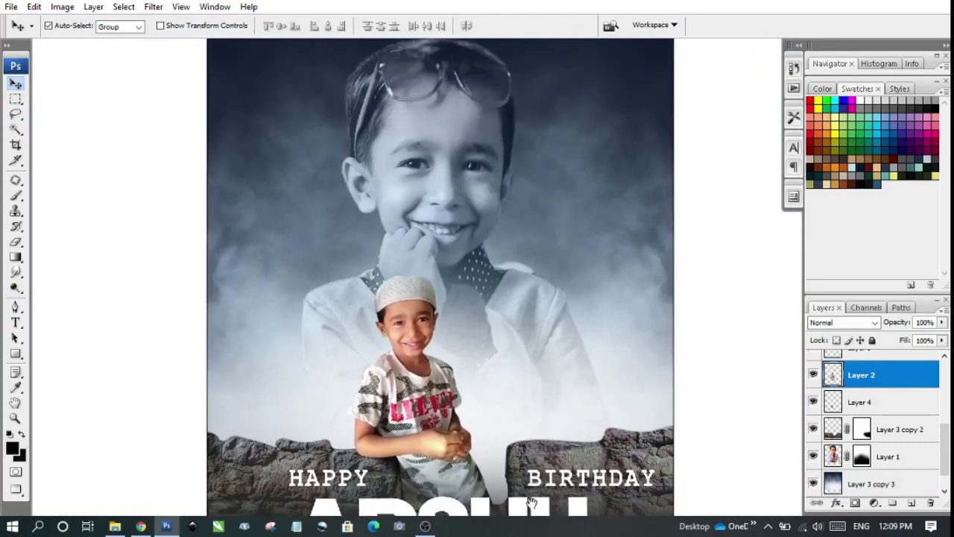
left_click_drag(518, 361, 522, 411)
left_click(438, 379, "ctrl")
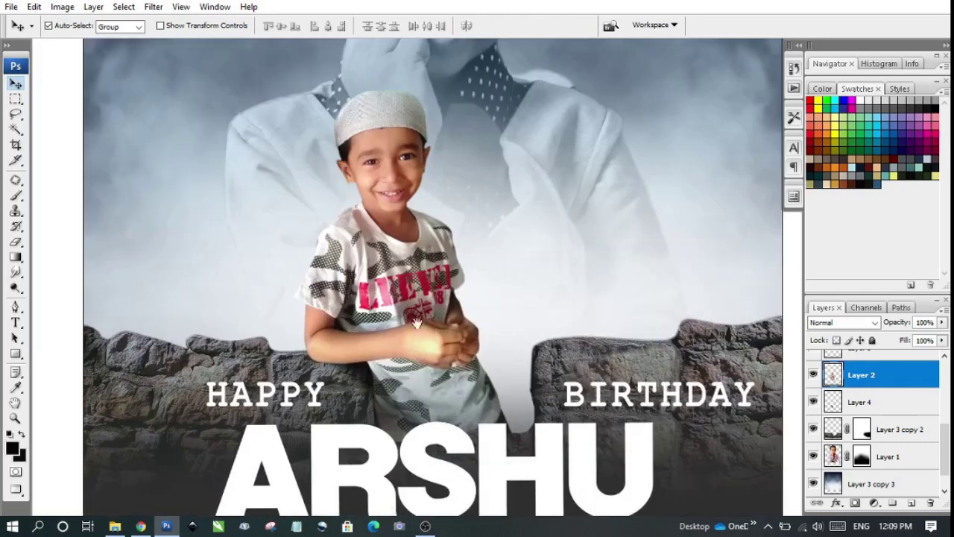
left_click_drag(410, 265, 410, 339)
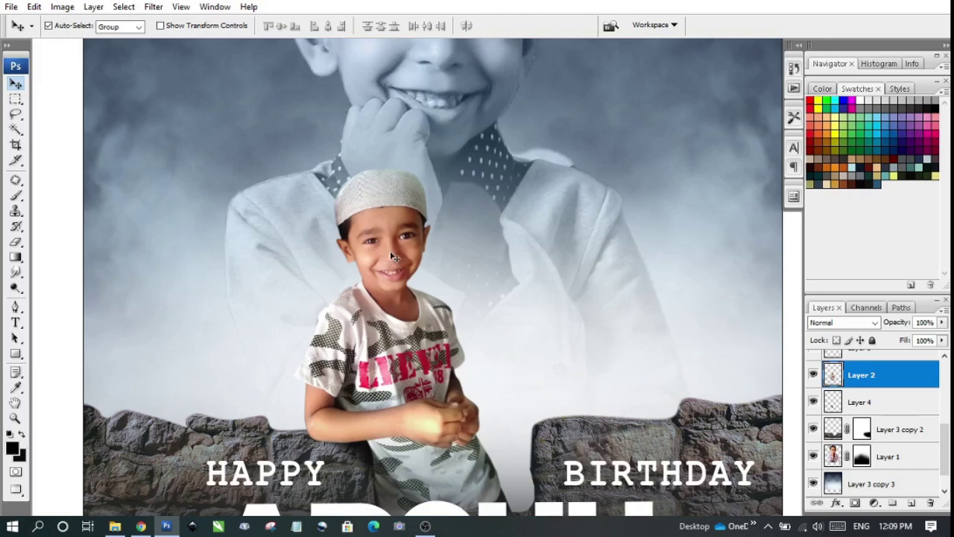
key("ctrl+j")
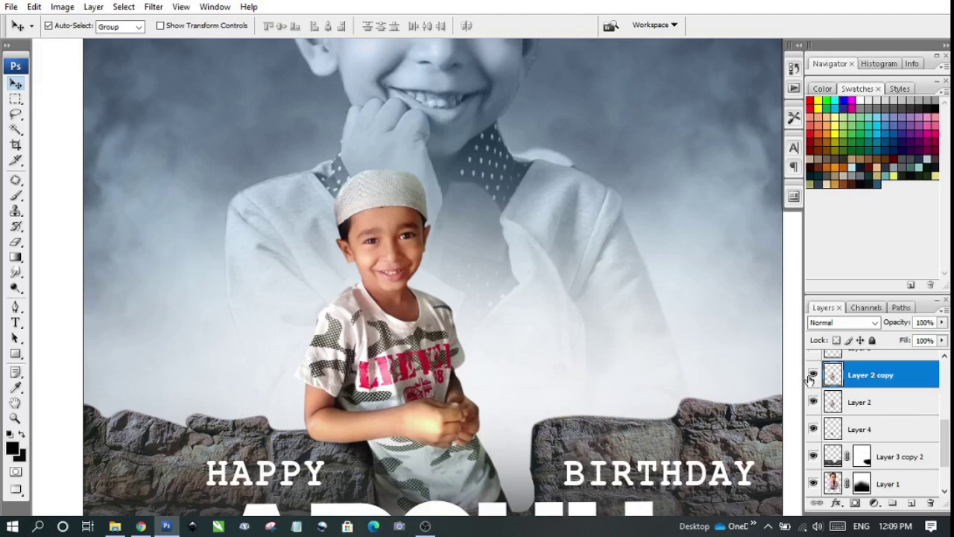
left_click(812, 403)
left_click(62, 6)
- In Levels auto-colour options, set shadow target to dark blue #29577a and midtone to steel blue
left_click(305, 41)
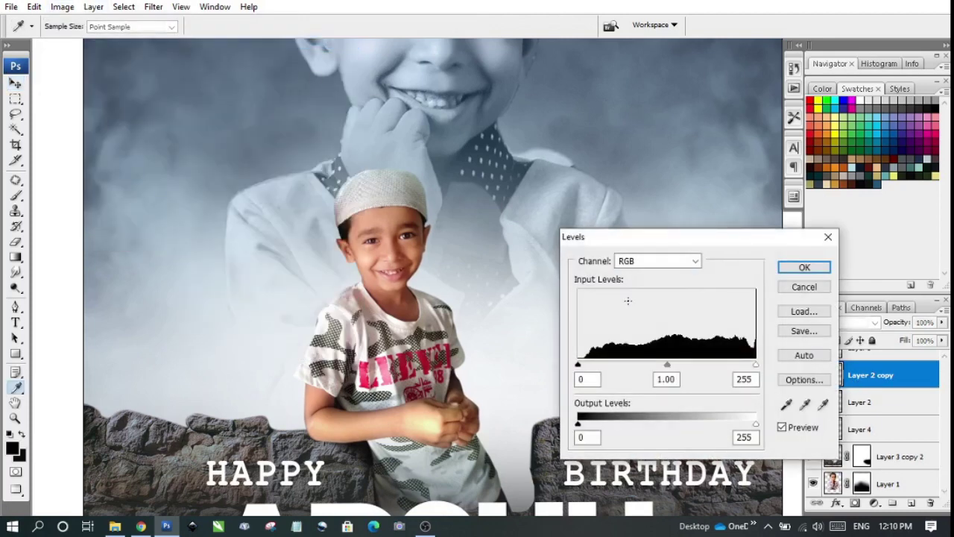
left_click(804, 379)
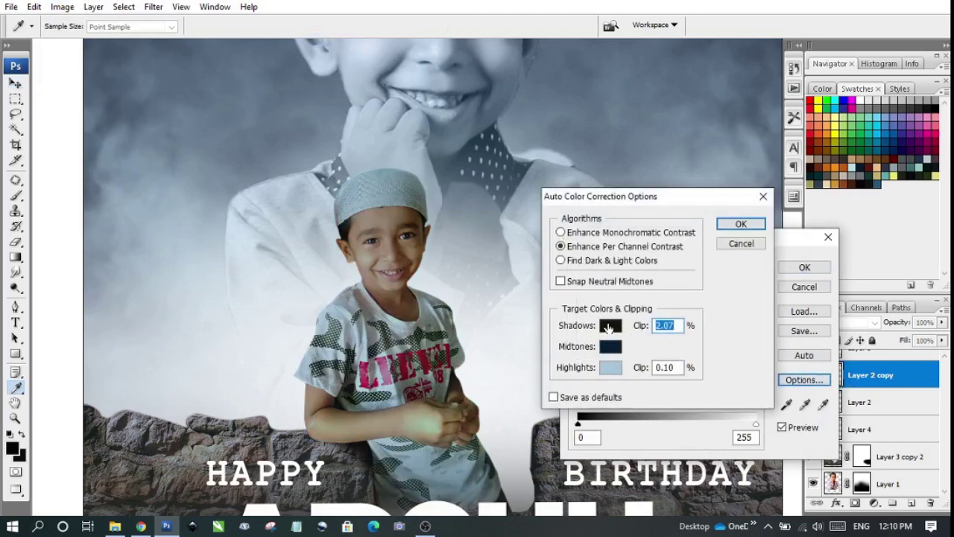
left_click(608, 328)
left_click(873, 184)
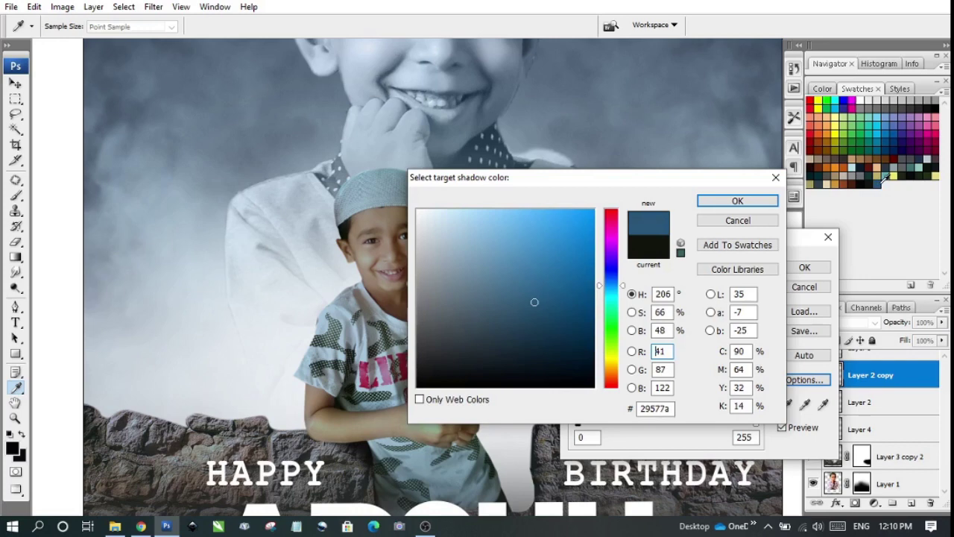
left_click(767, 204)
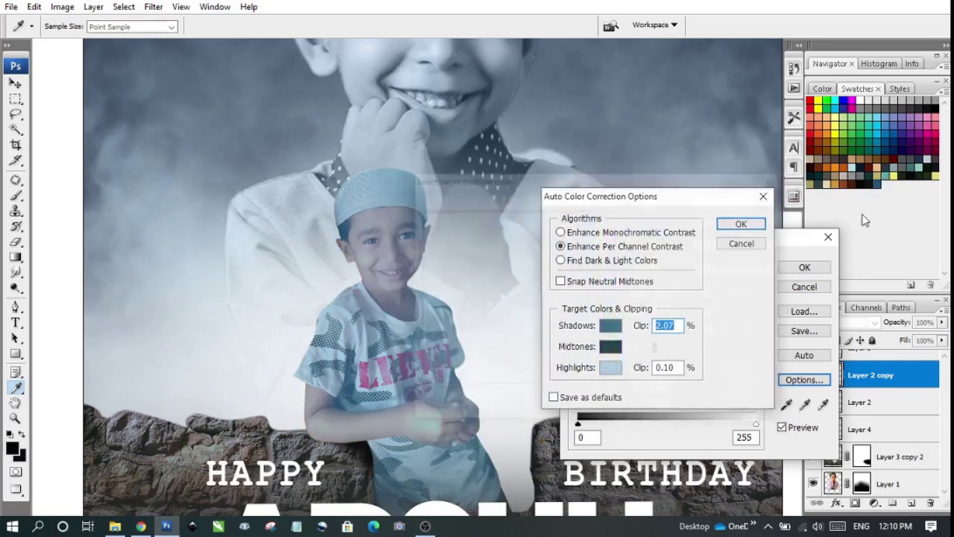
left_click(609, 346)
left_click(877, 183)
left_click(737, 201)
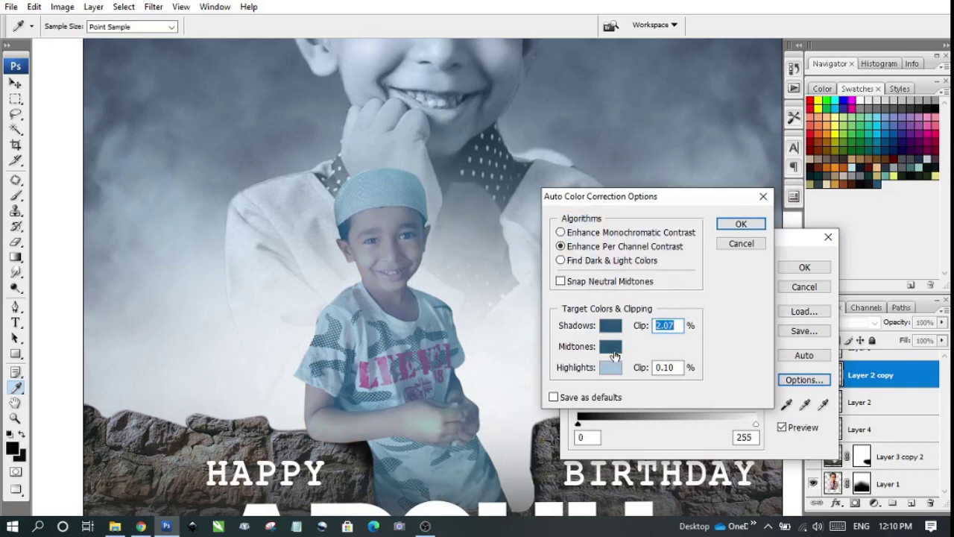
left_click(614, 356)
left_click(500, 277)
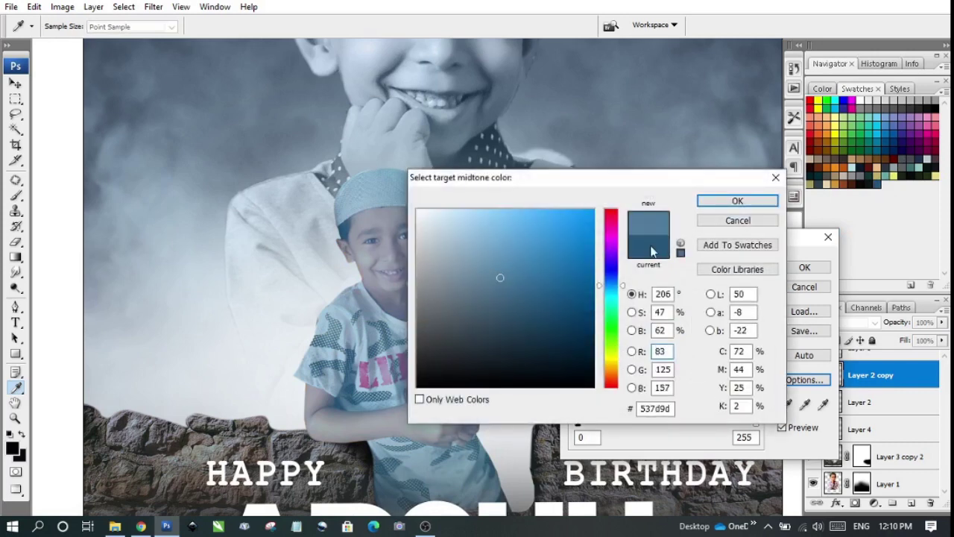
left_click(735, 209)
- Change the targets to near-black shadows, near-white highlights and teal midtones
left_click(627, 329)
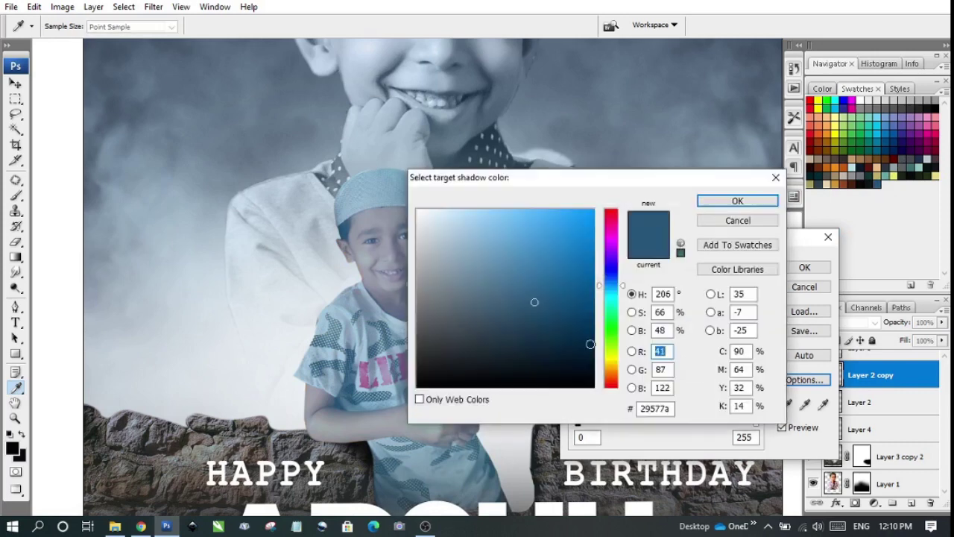
mouse_move(590, 344)
left_mouse_down()
mouse_move(587, 369)
mouse_move(576, 363)
left_mouse_up()
left_click(738, 202)
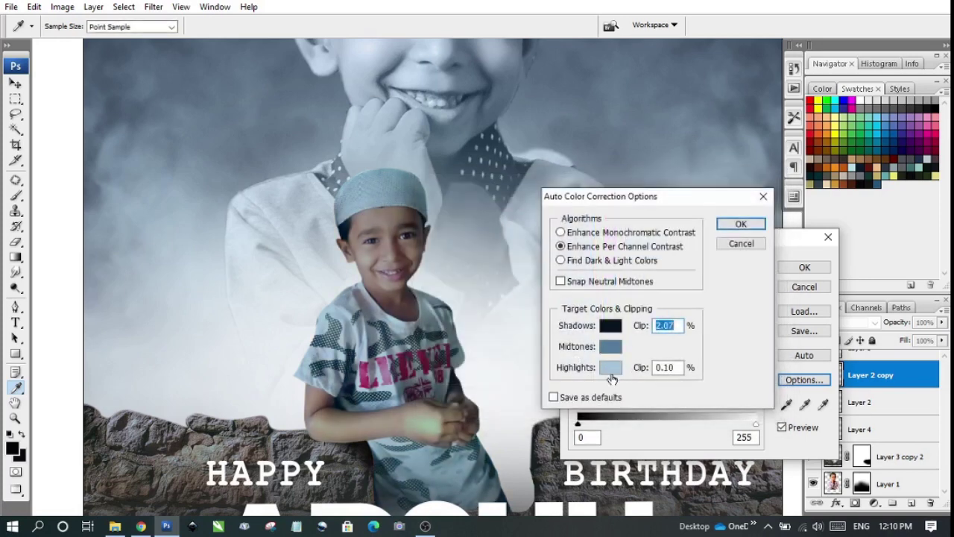
left_click(611, 361)
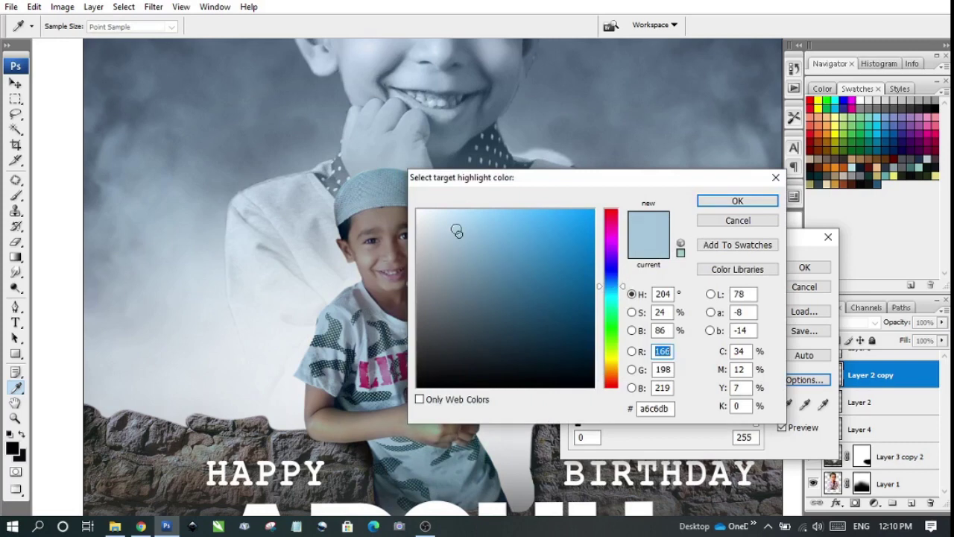
left_click_drag(456, 232, 424, 214)
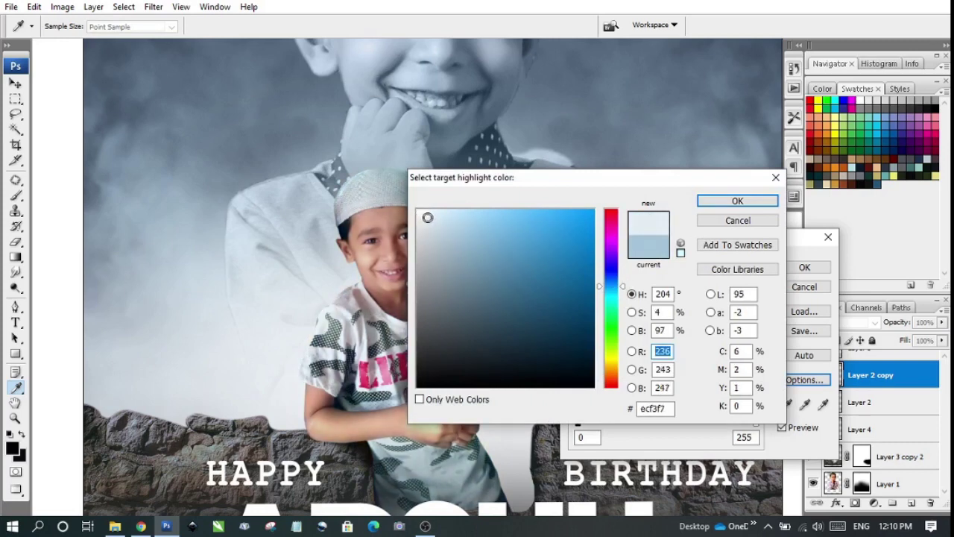
left_click(426, 216)
left_click(738, 200)
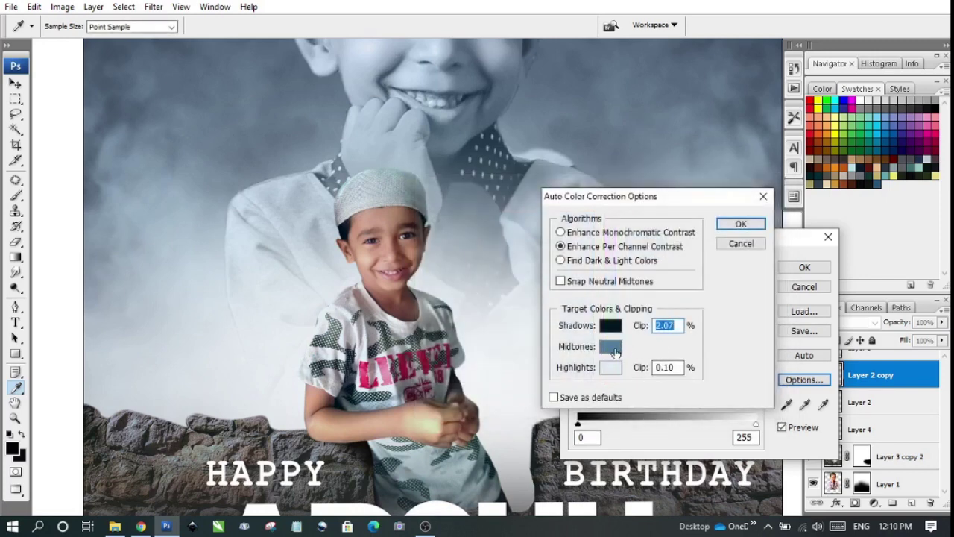
left_click(610, 346)
left_click(891, 168)
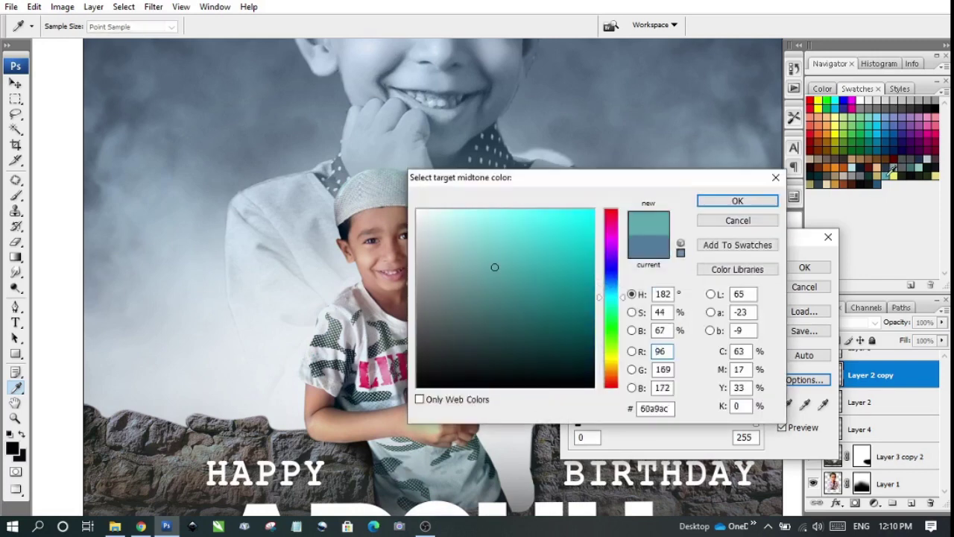
mouse_move(539, 275)
left_mouse_down()
mouse_move(481, 253)
mouse_move(510, 275)
mouse_move(496, 252)
left_mouse_up()
left_click(737, 200)
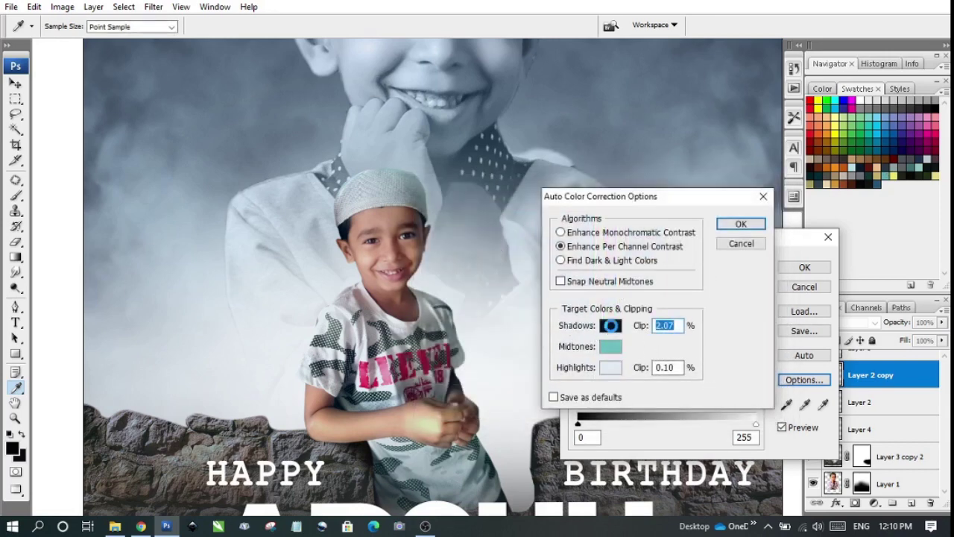
- Refine the shadow target to near-black navy and apply the Levels correction without saving defaults
left_click(611, 325)
left_click(502, 264)
left_click(564, 334)
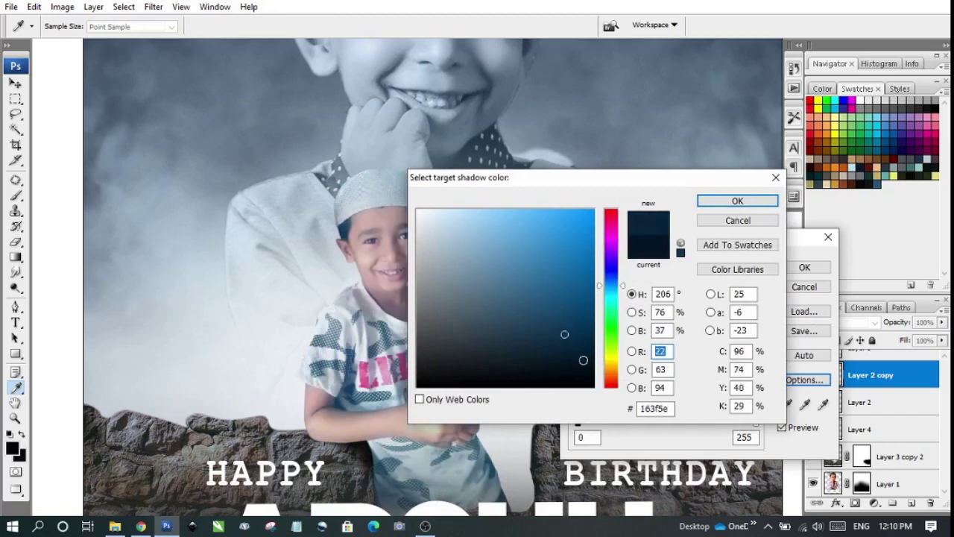
left_click(583, 360)
left_click(573, 339)
left_click(578, 360)
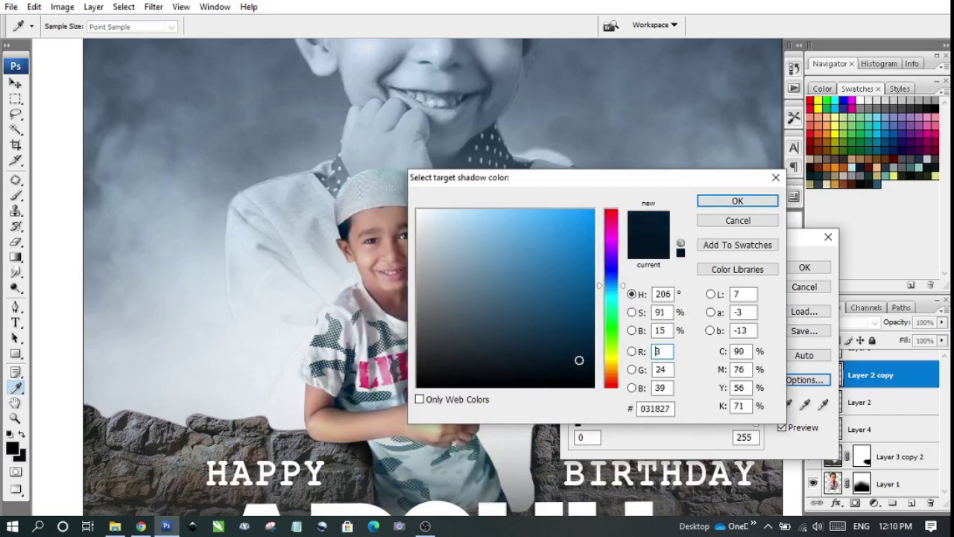
left_click(568, 357)
left_click(574, 362)
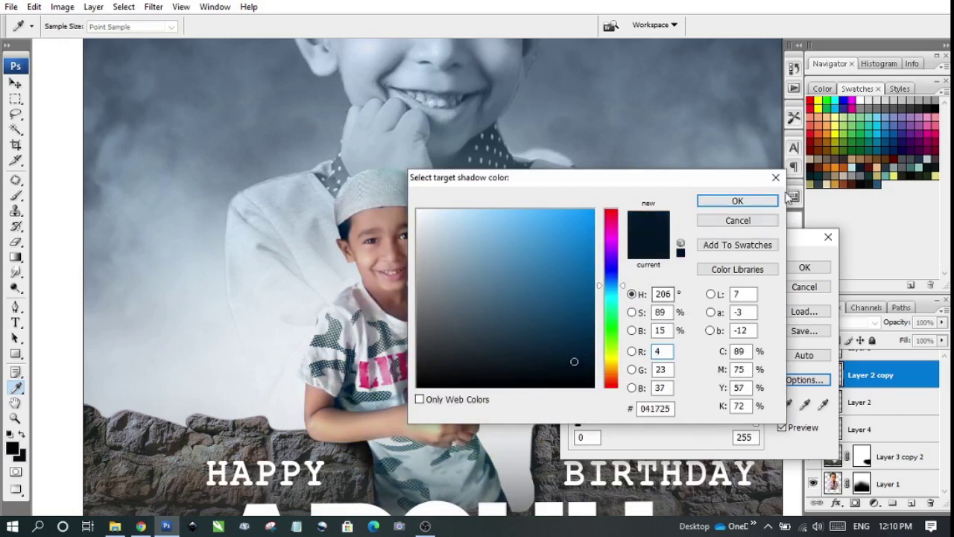
left_click(737, 200)
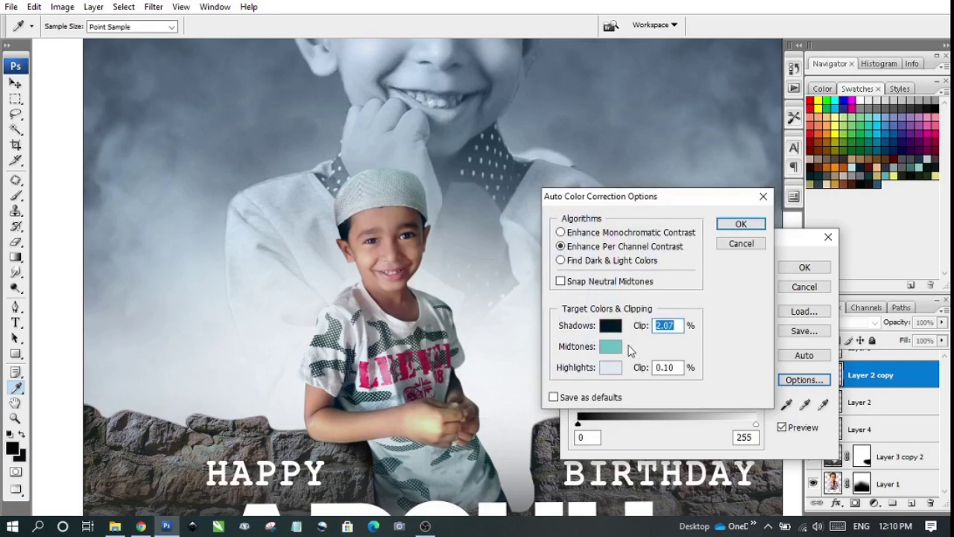
left_click(740, 223)
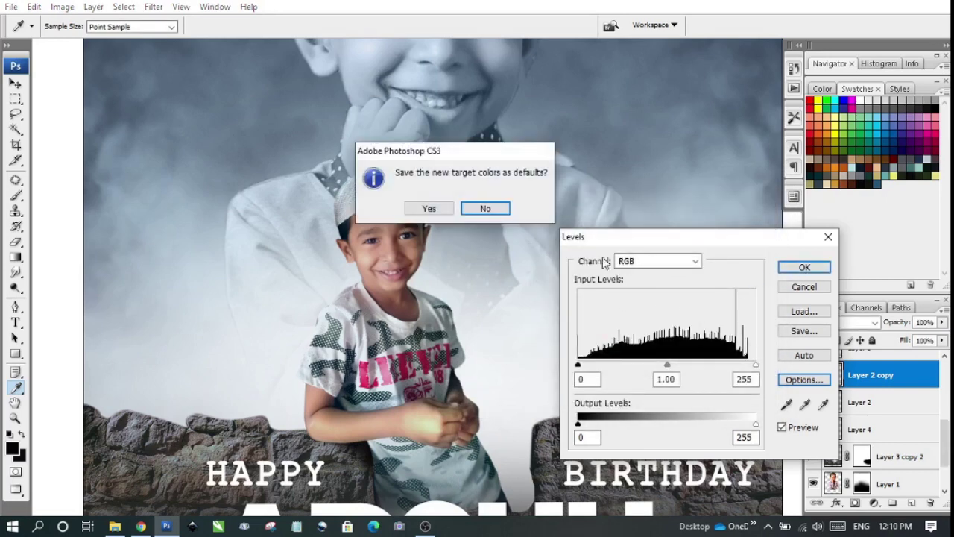
left_click(485, 208)
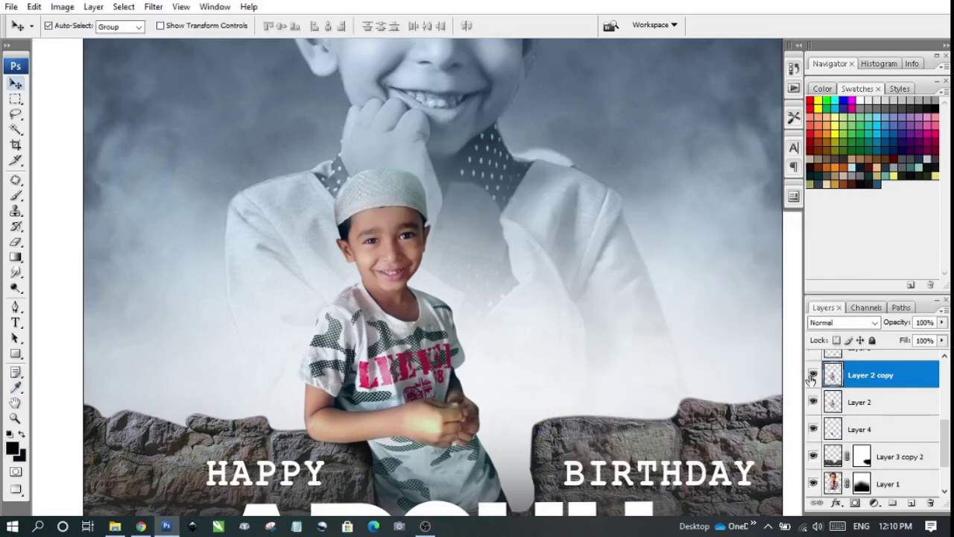
- Raise Layer 2 copy's brightness to +3 with Brightness/Contrast
left_click(813, 375)
left_click(813, 376)
right_click(438, 289)
left_click(462, 294)
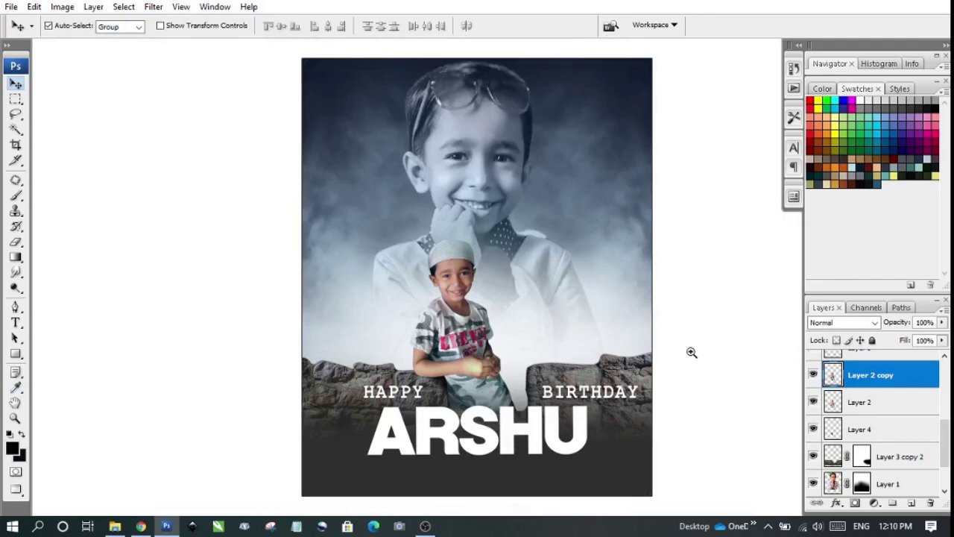
key("ctrl+plus")
key("ctrl+plus")
key("ctrl+plus")
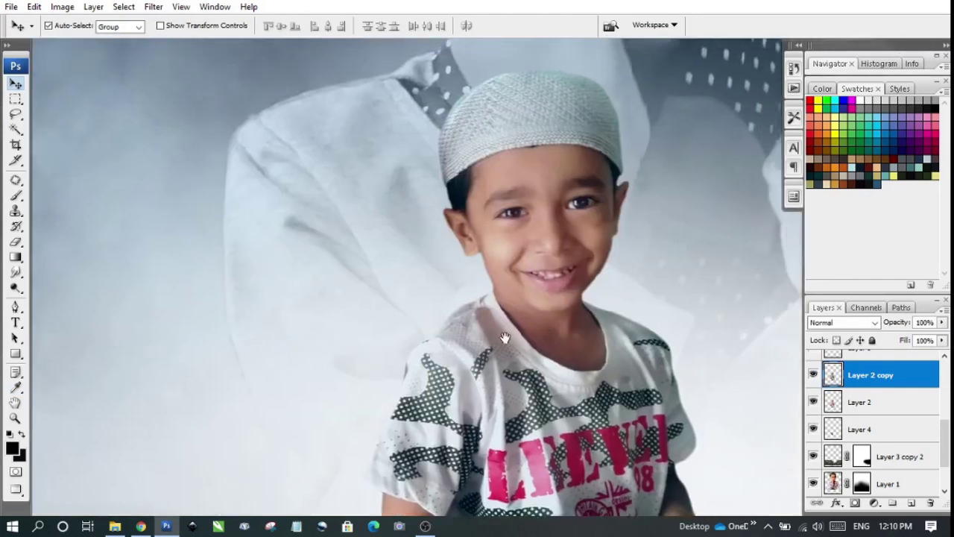
key("ctrl+plus")
left_click(859, 406)
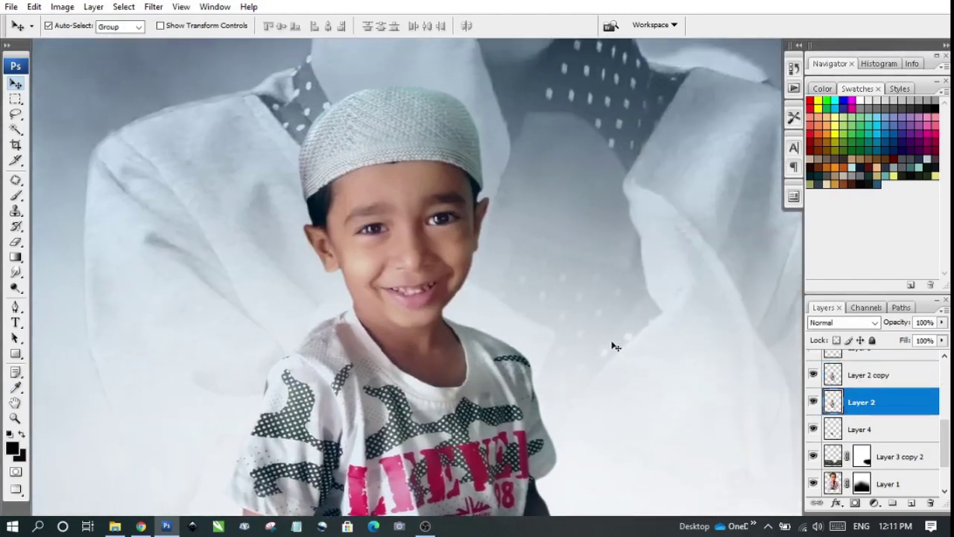
key("alt+bracketright")
key("ctrl+alt+b")
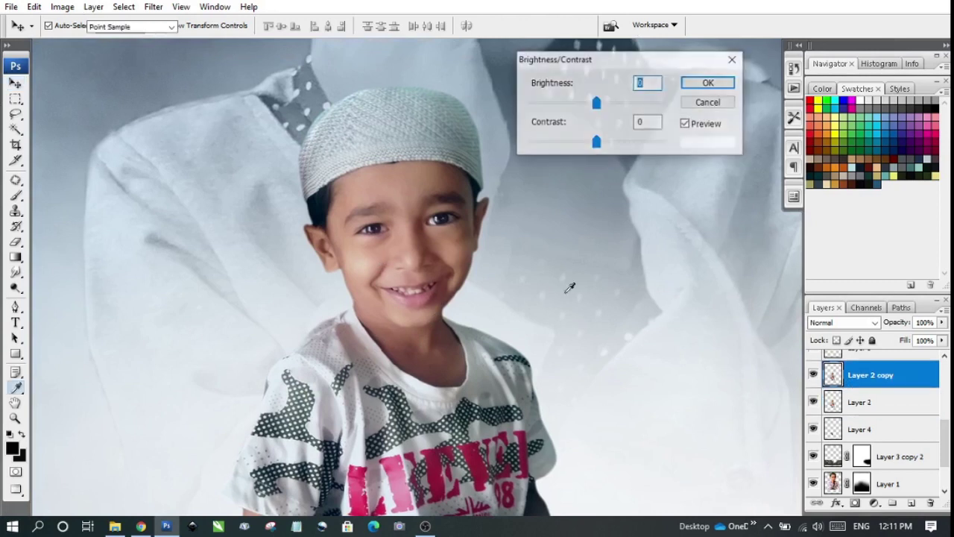
left_click_drag(596, 103, 599, 104)
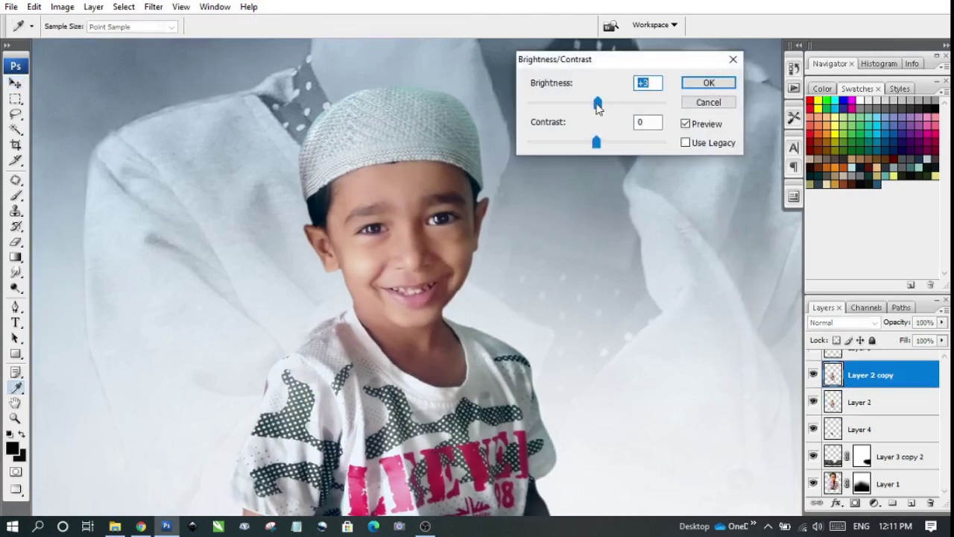
left_click(708, 84)
key("v")
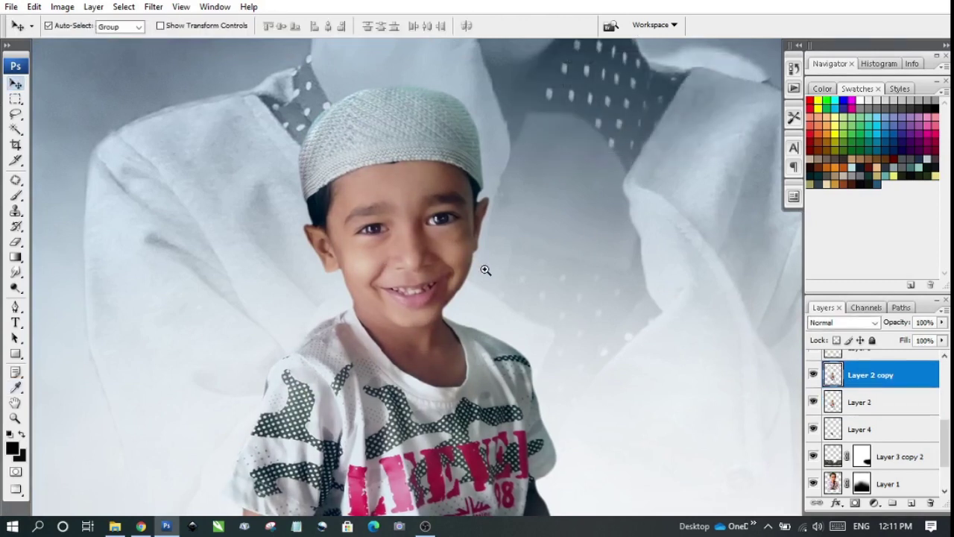
key("ctrl+0")
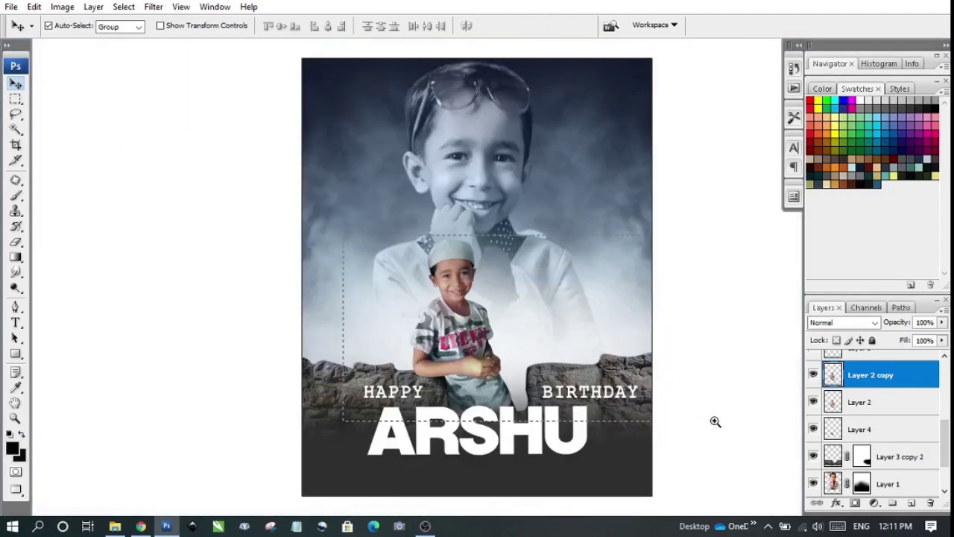
key("ctrl+plus")
key("ctrl+plus")
- Apply a Color Balance to Layer 2 shifting its colours toward cyan
left_click(874, 405)
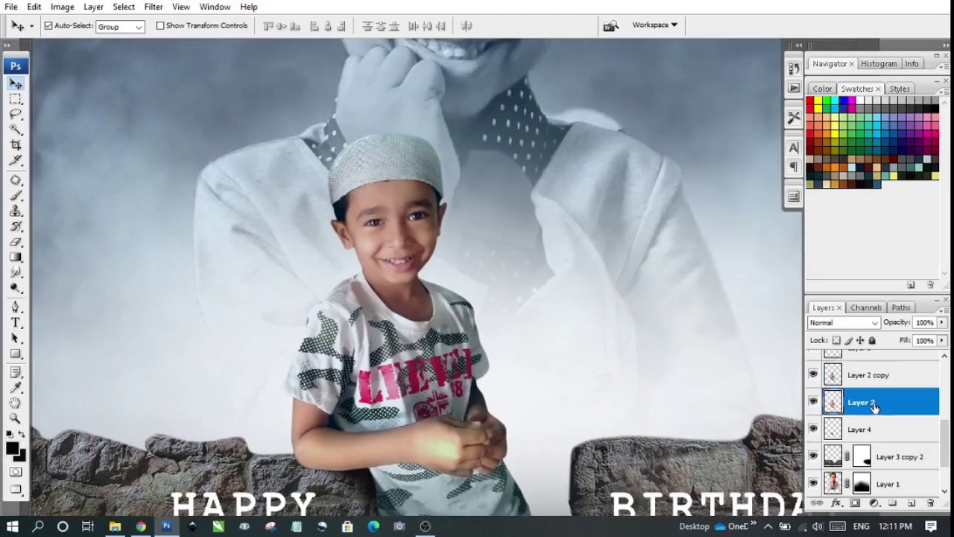
left_click(62, 7)
mouse_move(83, 43)
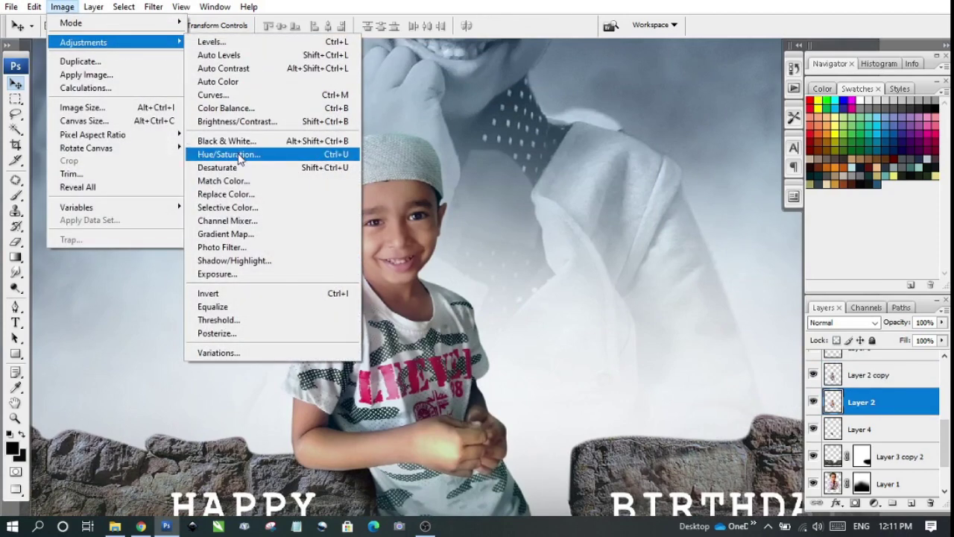
left_click(225, 108)
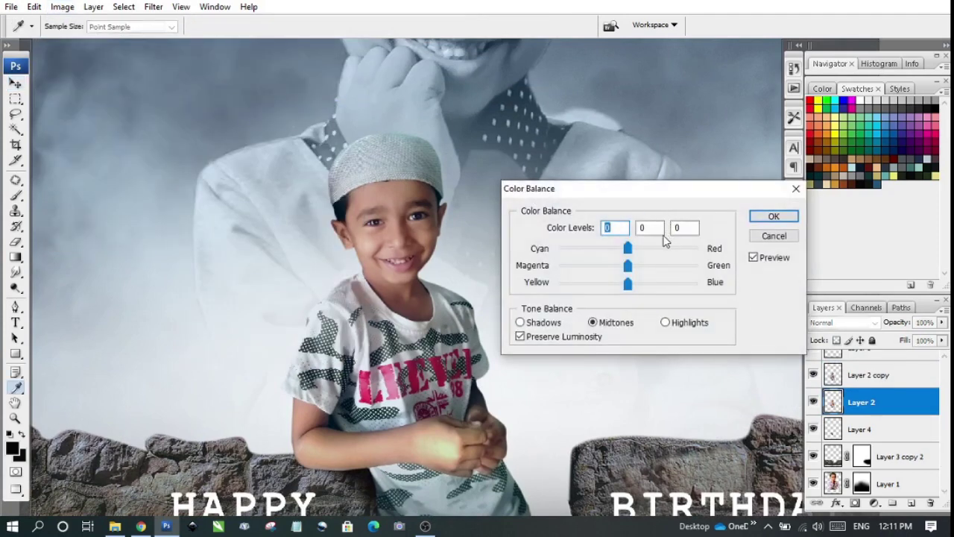
left_click_drag(628, 248, 593, 256)
left_click_drag(600, 256, 673, 260)
key("Return")
key("v")
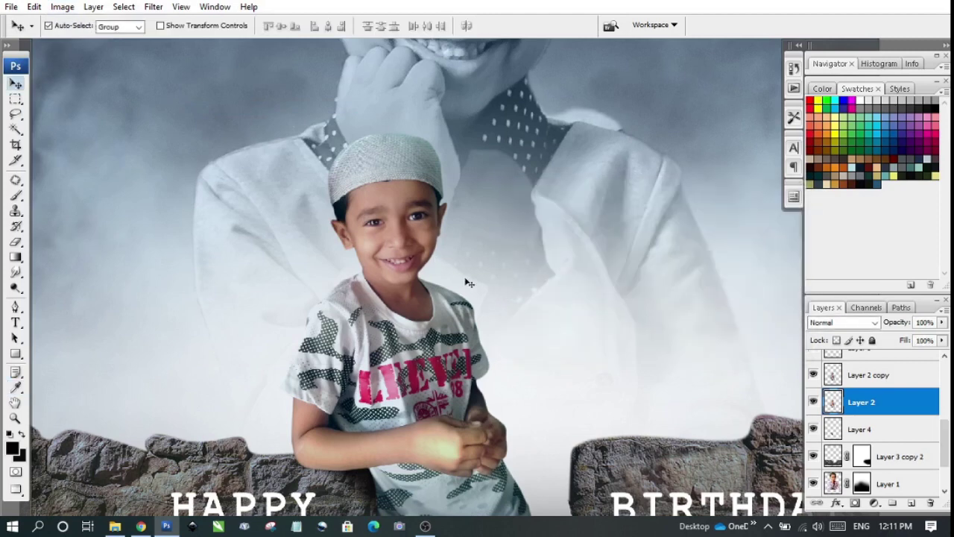
- Apply Color Balance to Layer 2 copy, nudging midtones toward cyan (about -18, +4, +5)
left_click(491, 308)
left_click(441, 315)
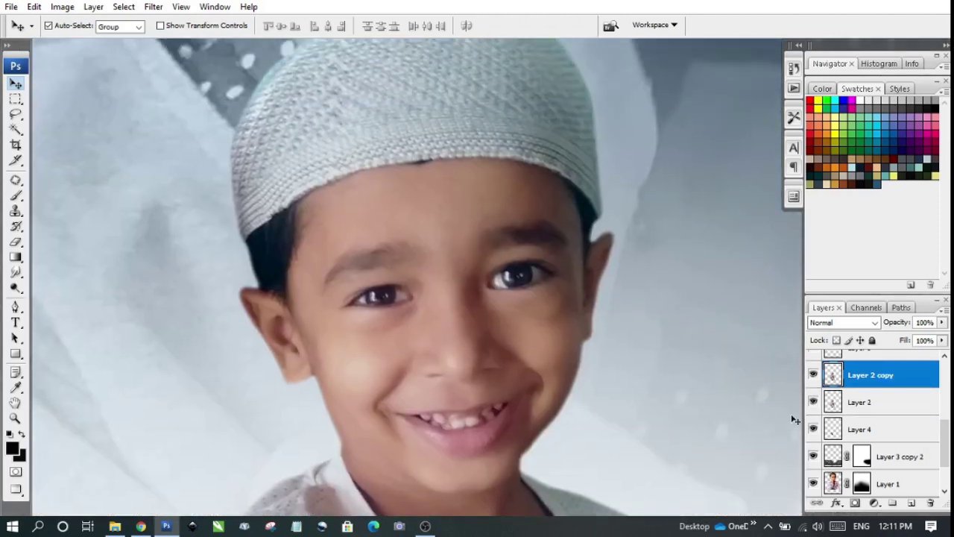
left_click(813, 375)
left_click(812, 375)
left_click_drag(455, 310, 448, 288)
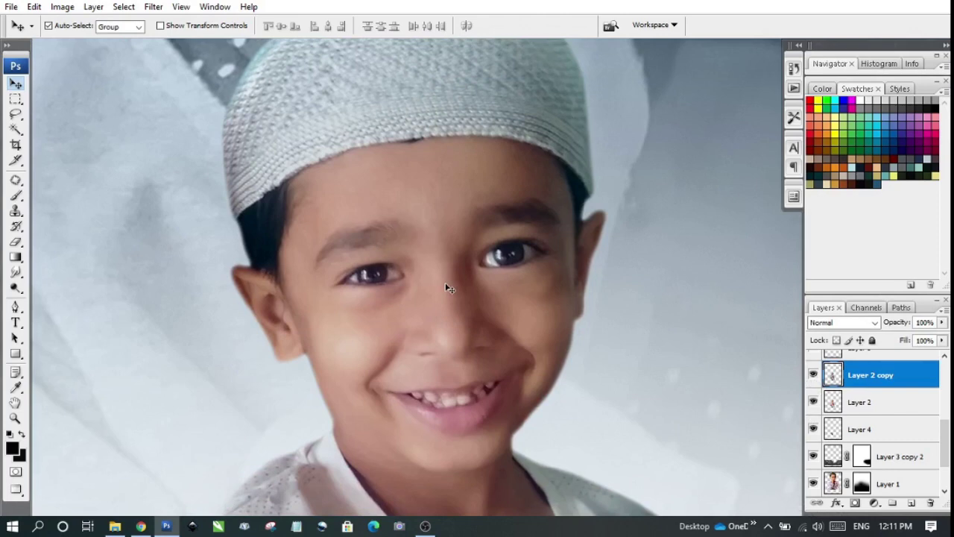
key("ctrl+minus")
key("ctrl+minus")
key("ctrl+minus")
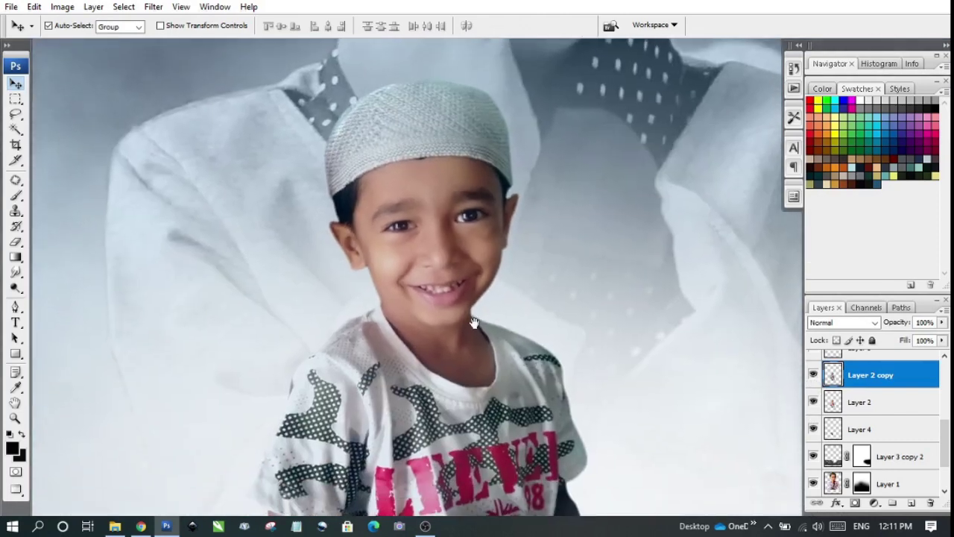
left_click(62, 7)
mouse_move(83, 42)
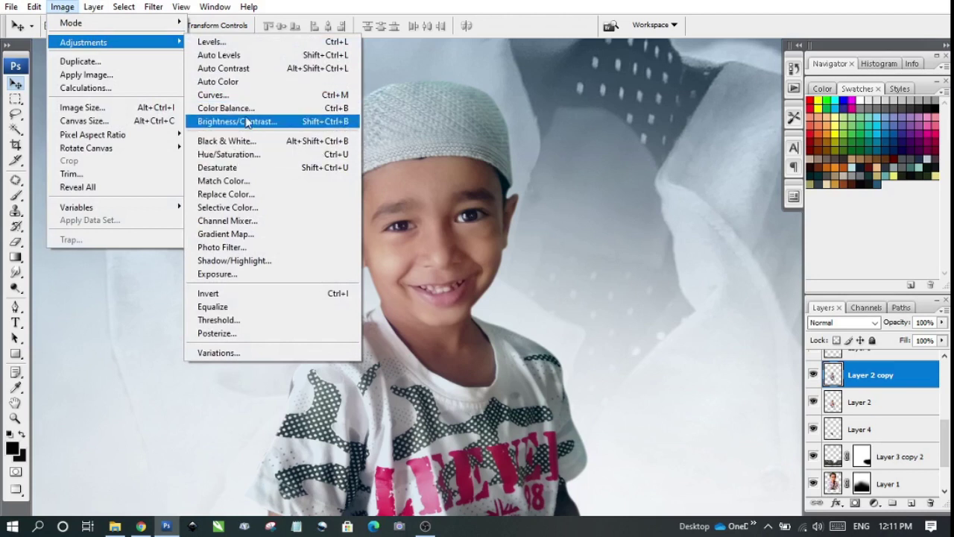
left_click(226, 108)
mouse_move(628, 249)
left_mouse_down()
mouse_move(614, 254)
mouse_move(642, 269)
mouse_move(631, 268)
mouse_move(639, 292)
mouse_move(631, 289)
left_mouse_up()
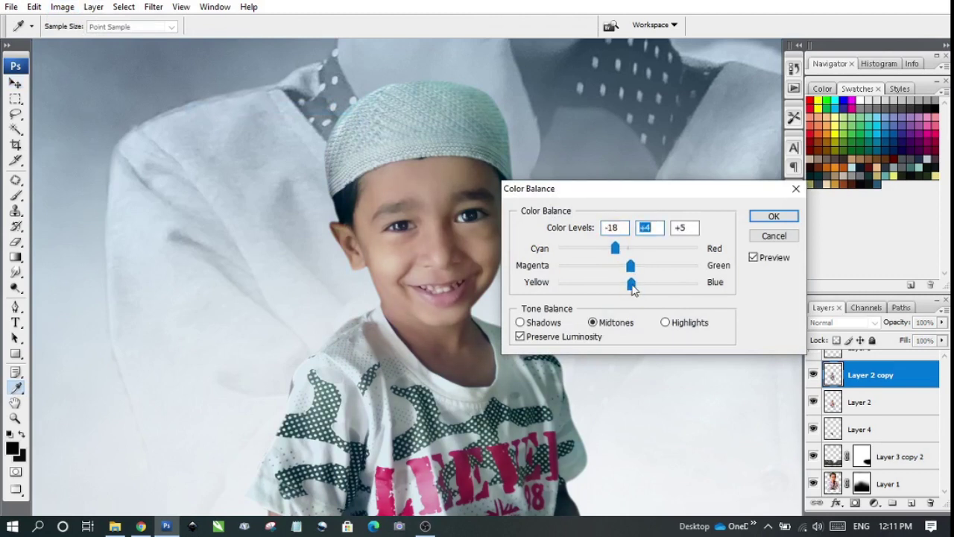
left_click(773, 219)
key("v")
key("ctrl+minus")
key("ctrl+minus")
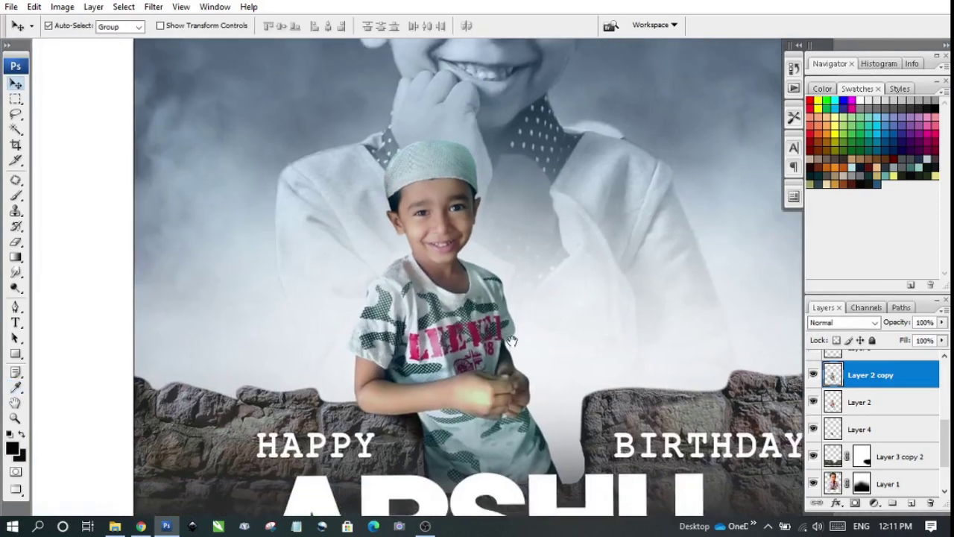
- Apply Levels of 17, 1.02 and 220 to brighten the small boy on Layer 2 copy
left_click(62, 6)
mouse_move(83, 42)
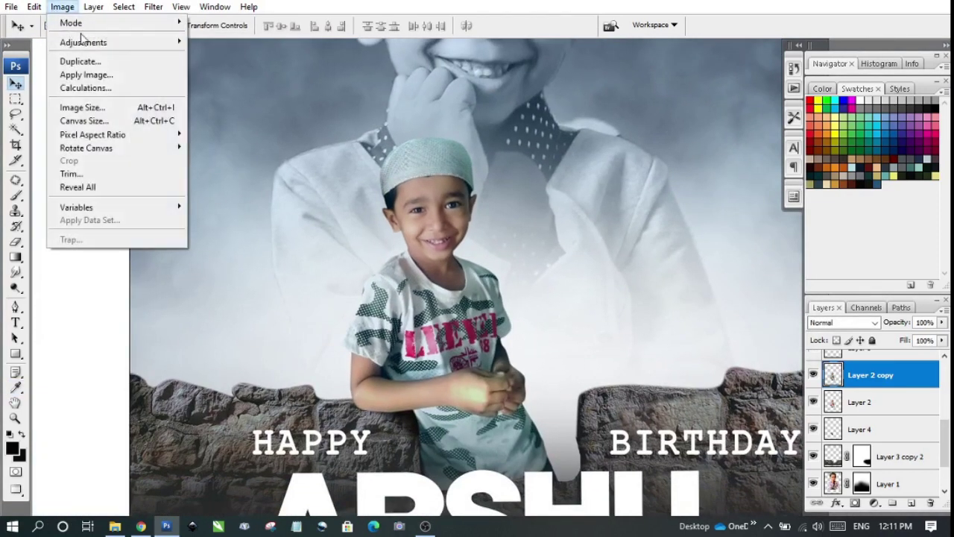
left_click(211, 42)
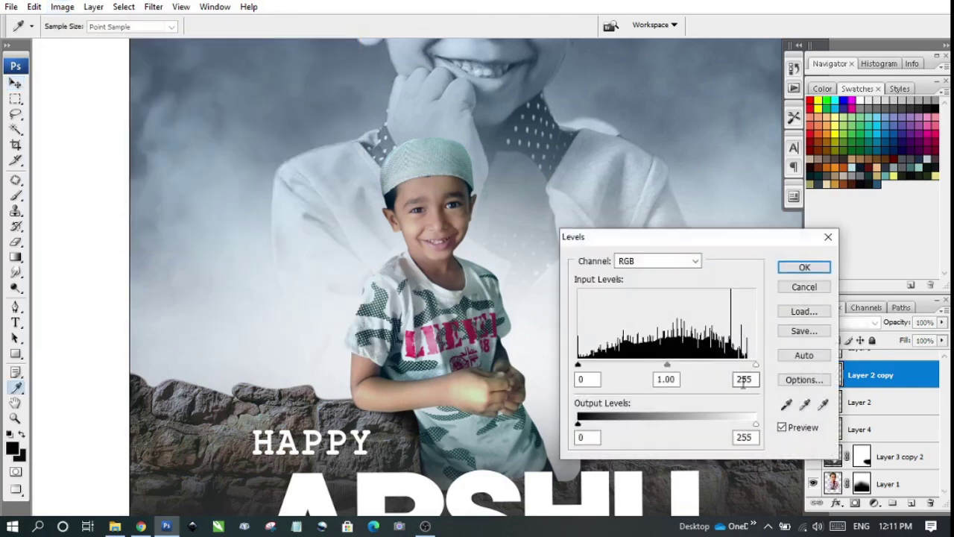
left_click_drag(755, 365, 736, 368)
mouse_move(386, 337)
left_mouse_down()
mouse_move(244, 267)
mouse_move(360, 375)
left_mouse_up()
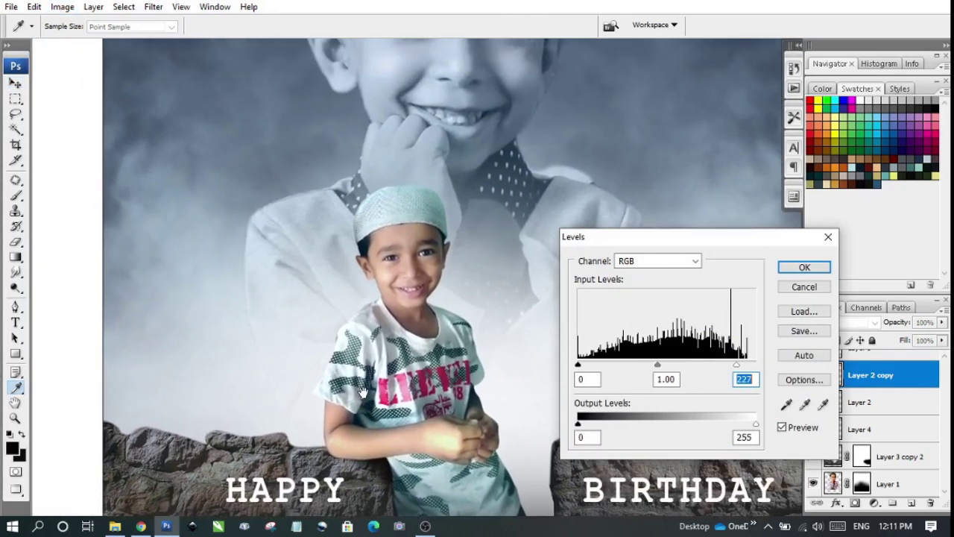
left_click_drag(657, 366, 652, 374)
left_click_drag(578, 365, 589, 366)
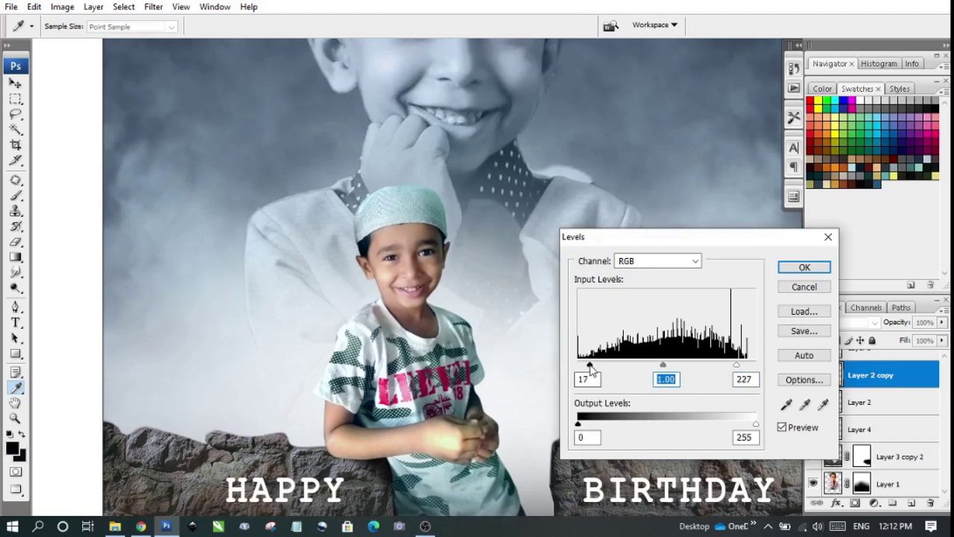
mouse_move(662, 365)
left_mouse_down()
mouse_move(639, 365)
mouse_move(655, 366)
left_mouse_up()
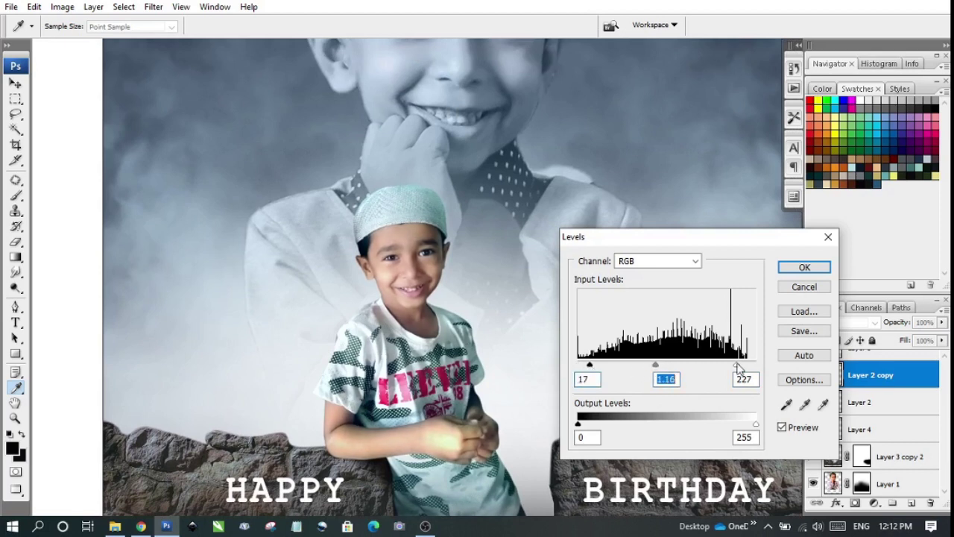
mouse_move(738, 366)
left_mouse_down()
mouse_move(723, 367)
mouse_move(733, 370)
left_mouse_up()
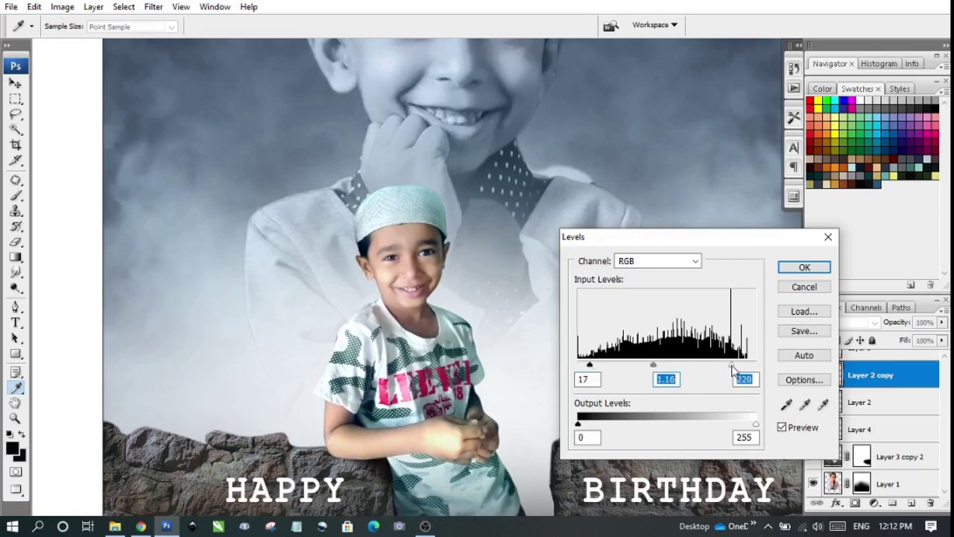
left_click_drag(654, 365, 659, 365)
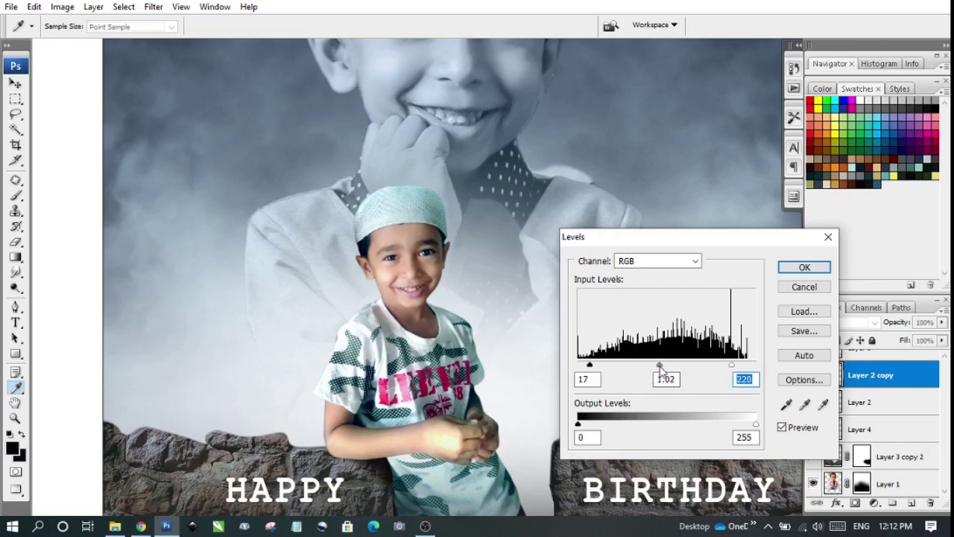
left_click(803, 269)
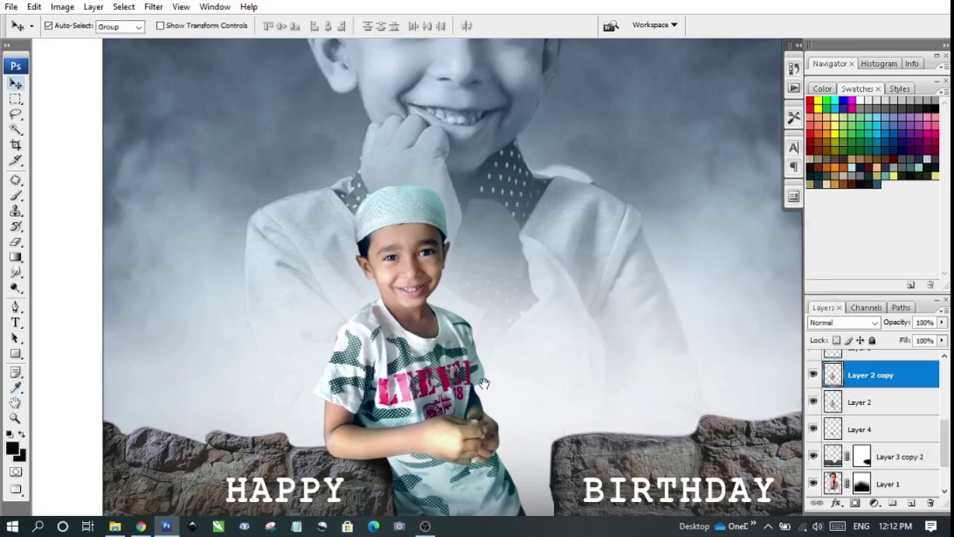
- Shift the small boy's Color Balance toward cyan, Cyan/Red -24
key("ctrl+0")
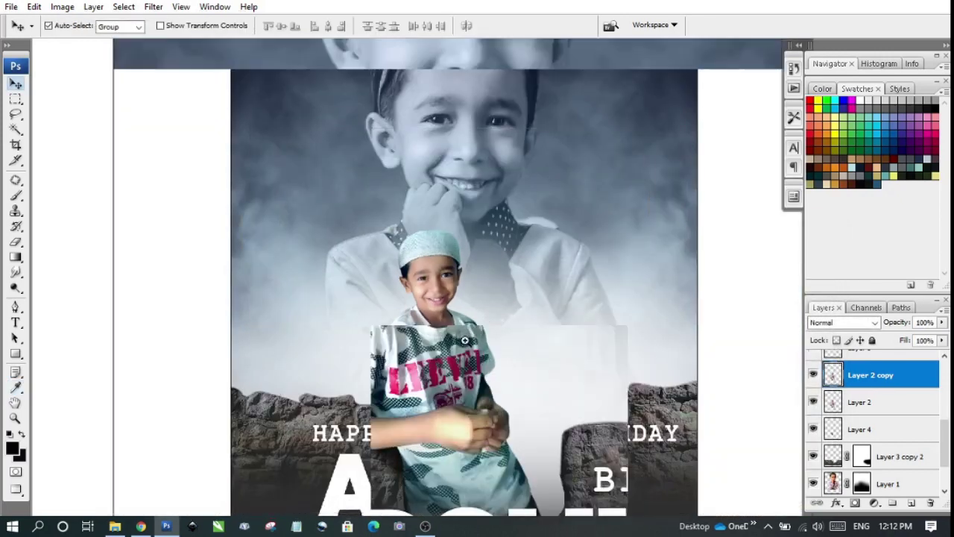
scroll(464, 341, "up", 1)
scroll(464, 340, "up", 1)
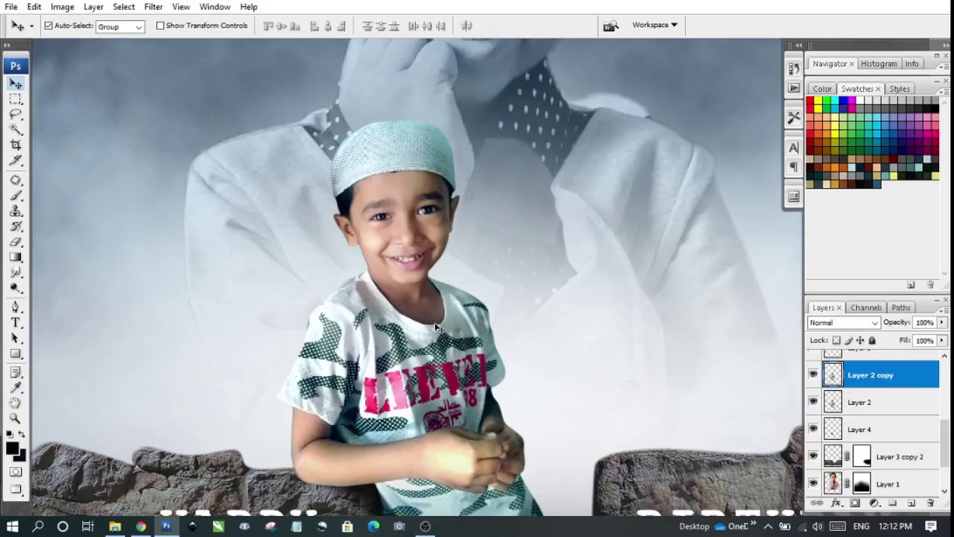
left_click(62, 7)
mouse_move(84, 42)
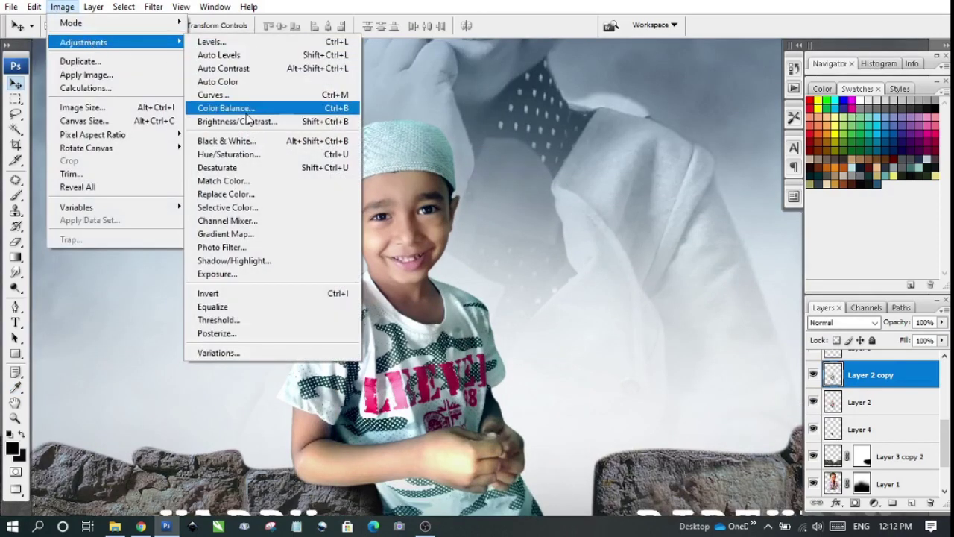
left_click(242, 112)
mouse_move(629, 254)
left_mouse_down()
mouse_move(608, 253)
mouse_move(641, 269)
mouse_move(622, 266)
left_mouse_up()
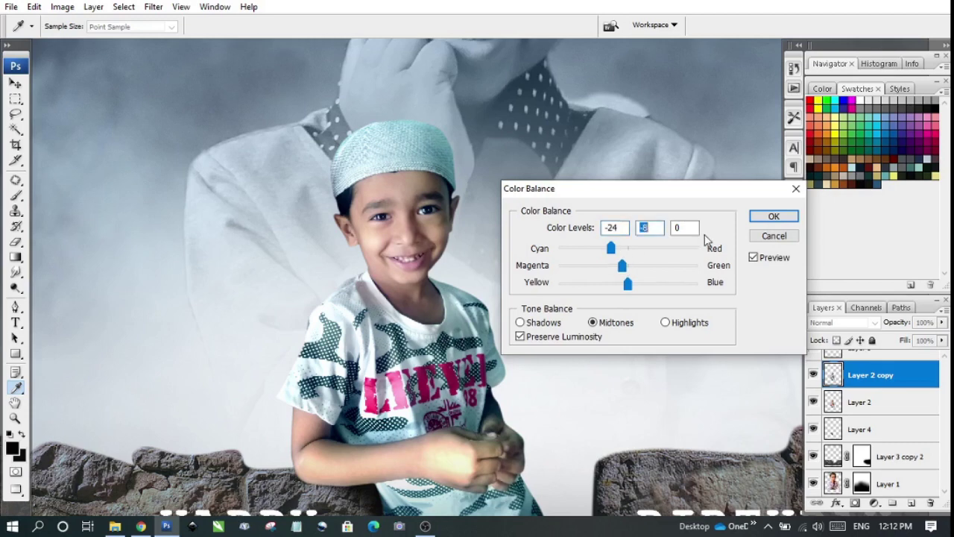
left_click(773, 217)
- Stretch the large boy on Layer 1 taller toward the poster top with Free Transform
key("v")
key("ctrl+minus")
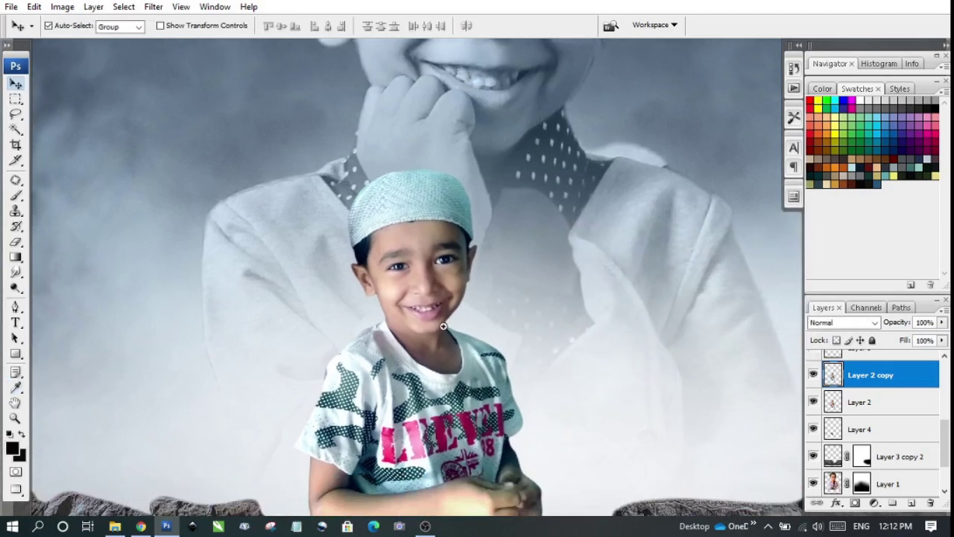
left_click(466, 340)
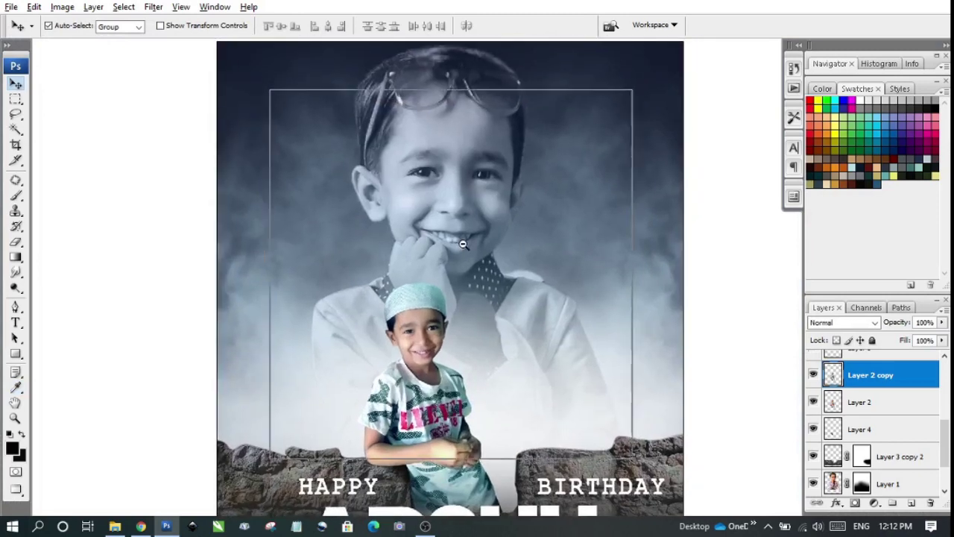
left_click(477, 204)
key("ctrl+t")
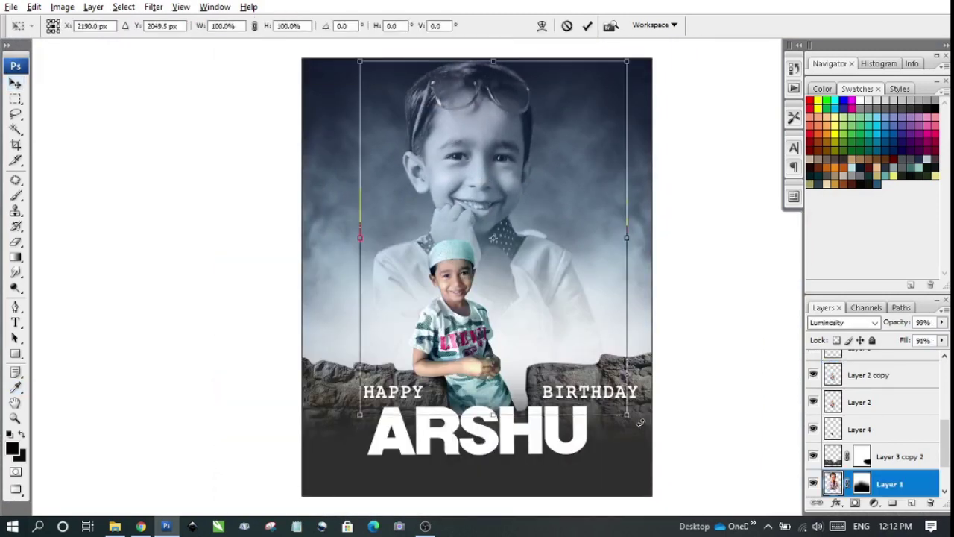
key("Return")
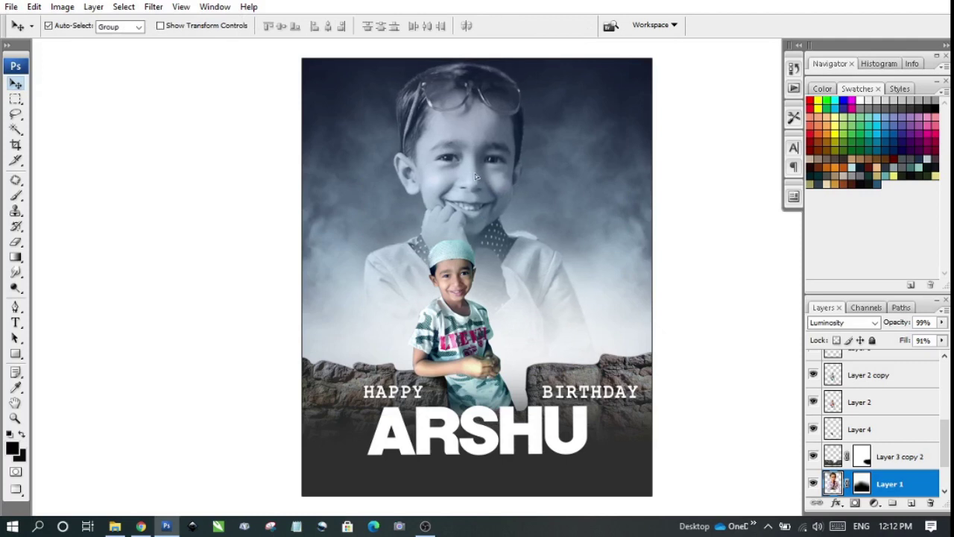
key("ctrl+z")
key("ctrl+z")
key("ctrl+z")
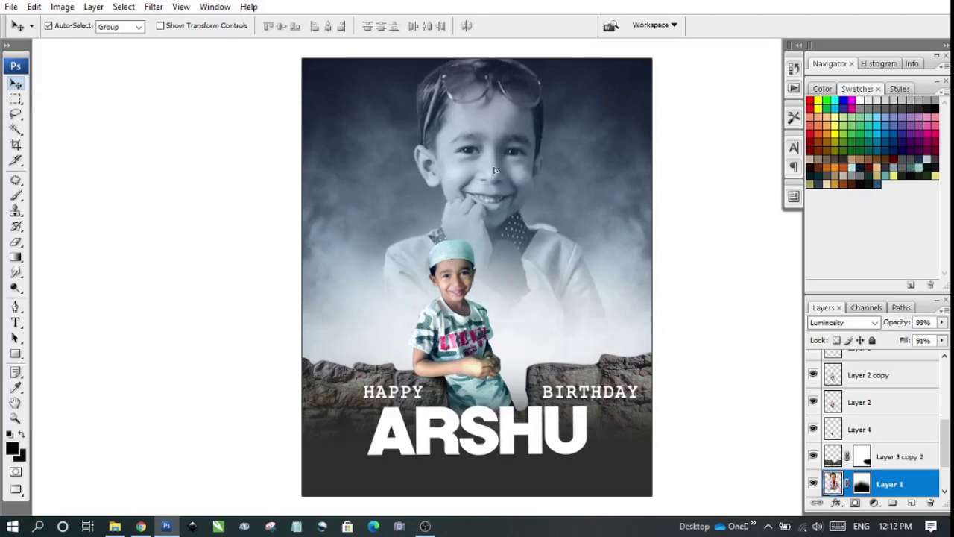
key("ctrl+z")
key("ctrl+z")
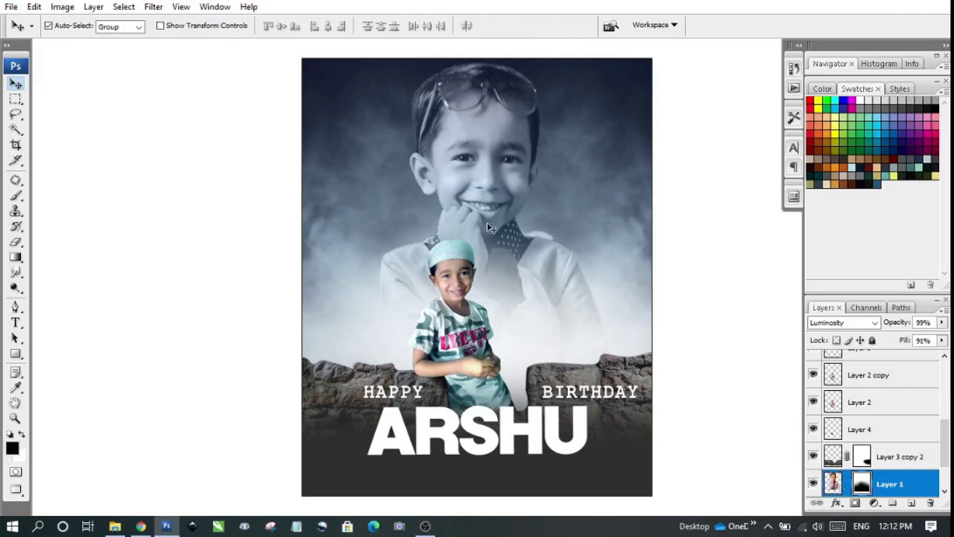
key("ctrl+t")
left_click_drag(475, 186, 490, 161)
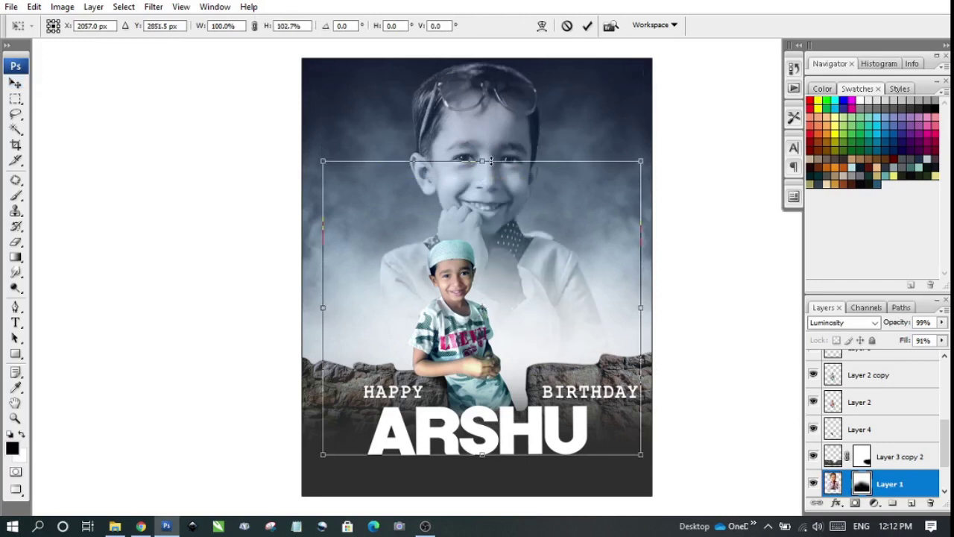
key("Return")
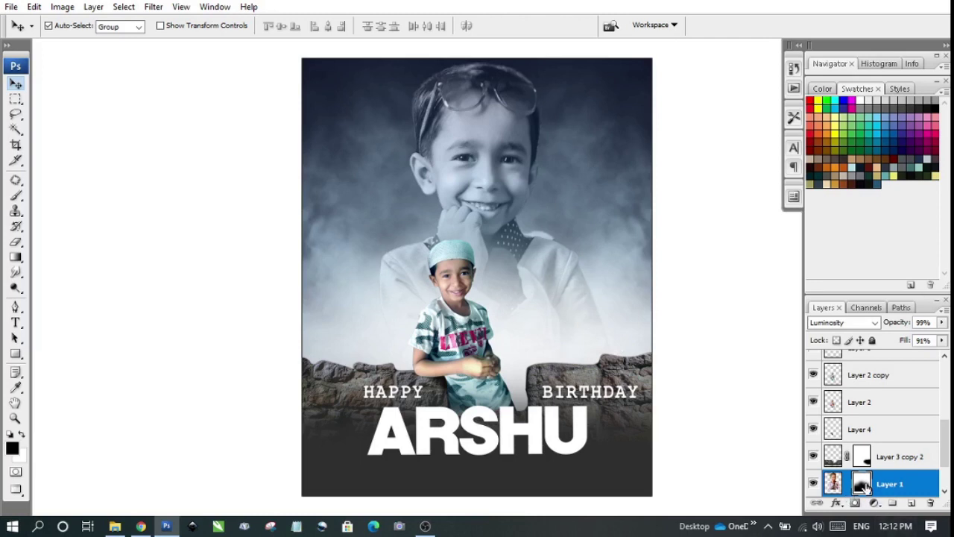
- Disable Layer 1's mask and merge it with a new empty layer into Layer 5
right_click(899, 485)
left_click(861, 282)
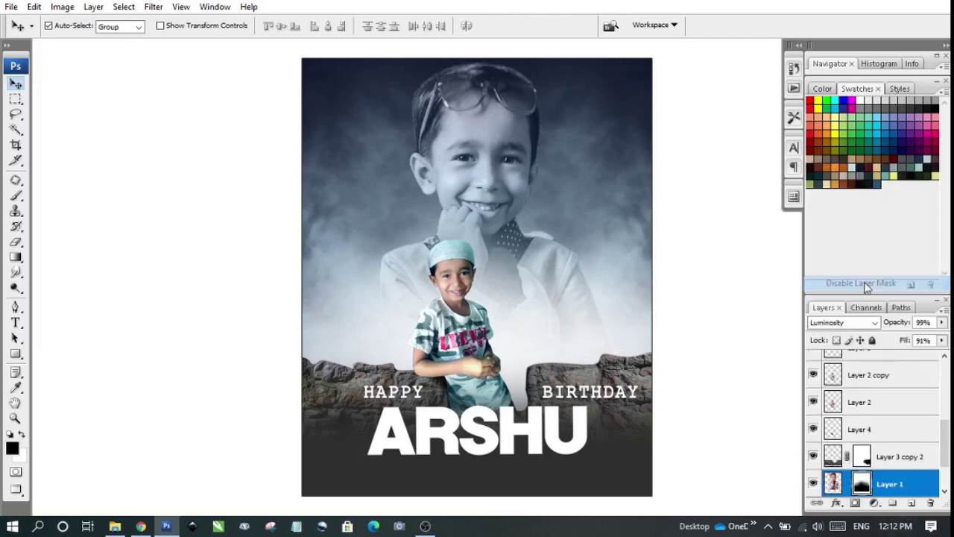
left_click(911, 503)
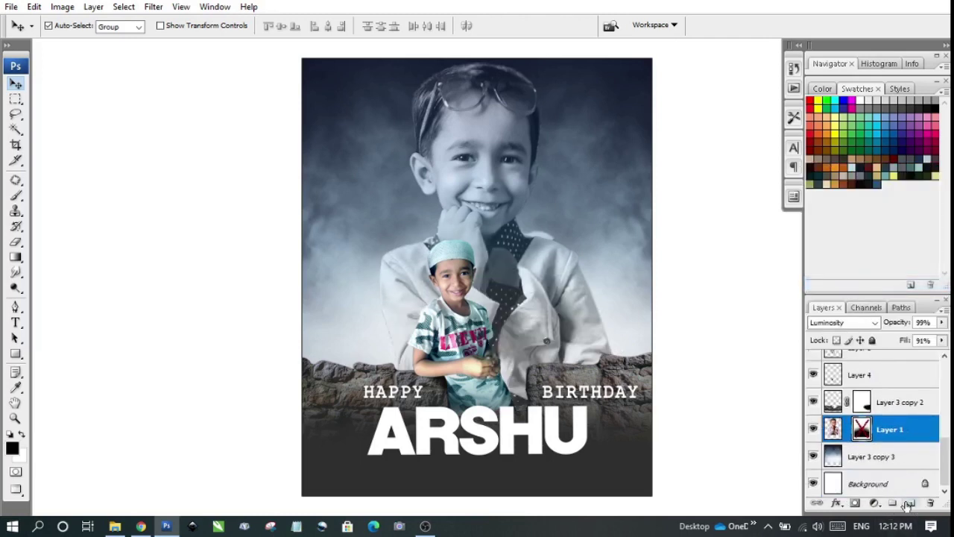
left_click(898, 460, "shift")
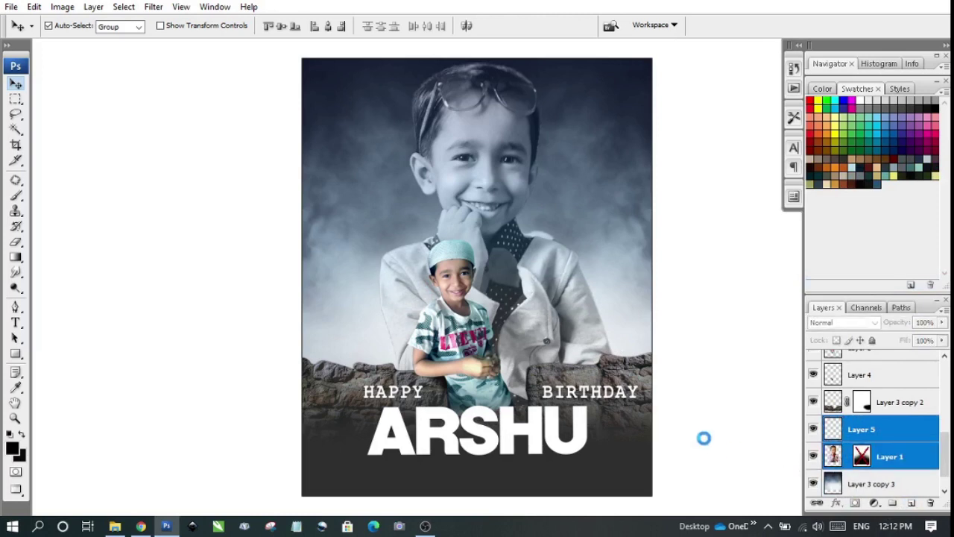
key("ctrl+e")
- Add a fresh layer mask to Layer 5 and set its blend mode to Luminosity
left_click(851, 504)
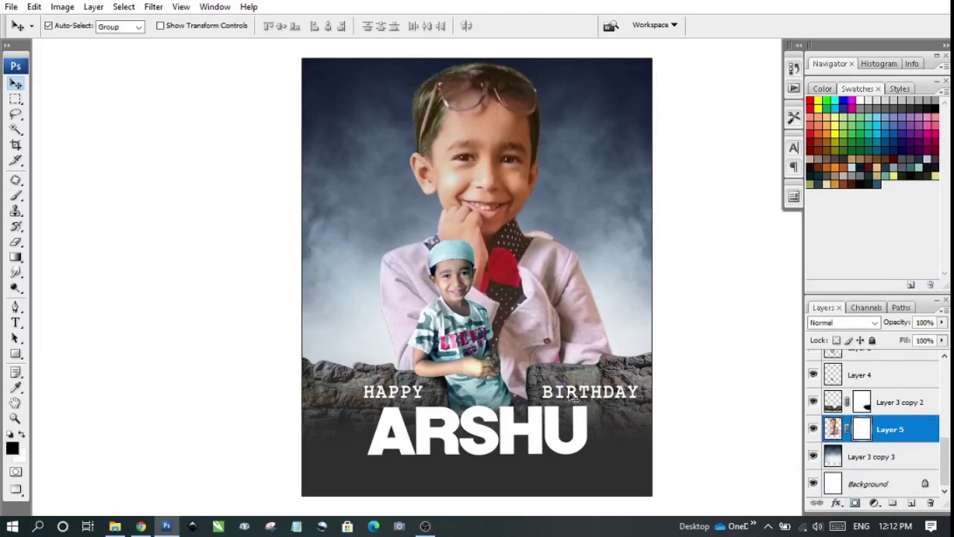
left_click(844, 322)
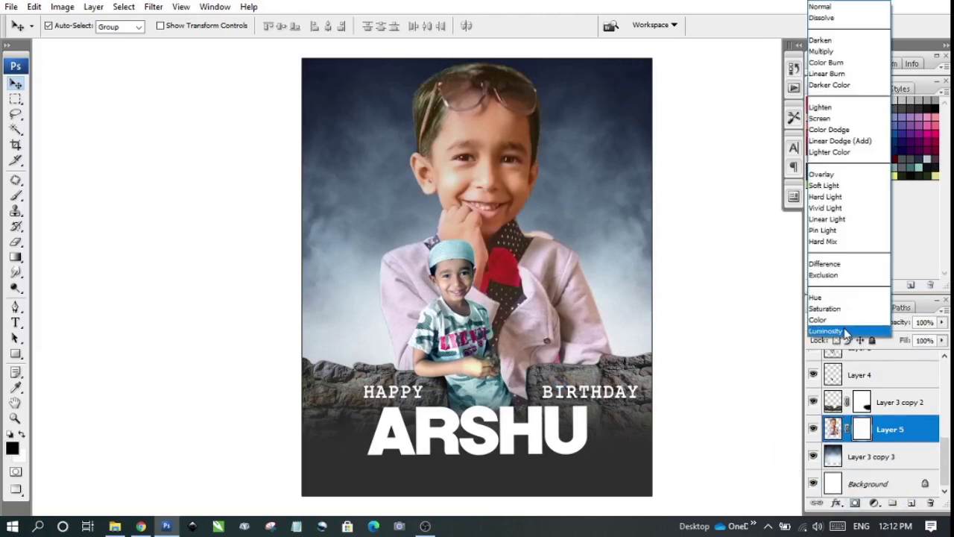
left_click(846, 336)
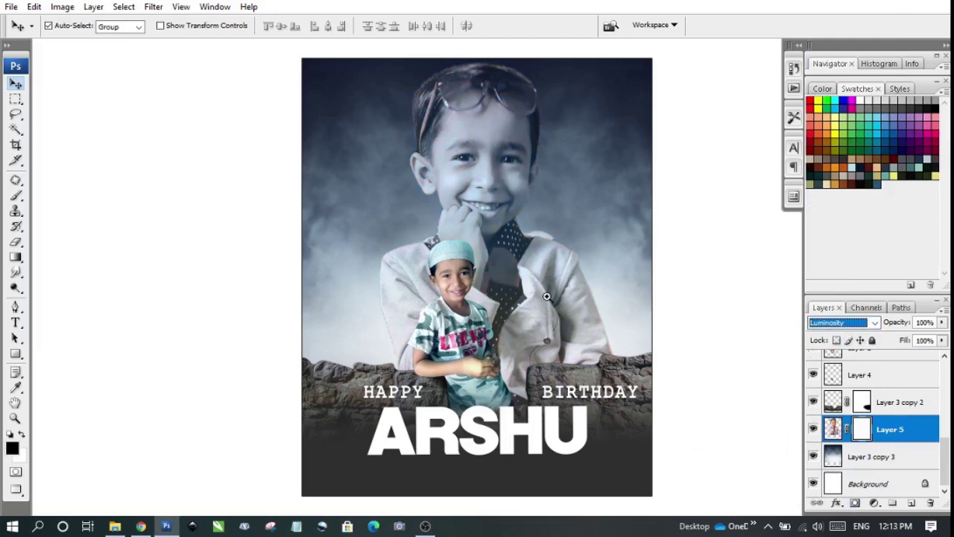
key("Return")
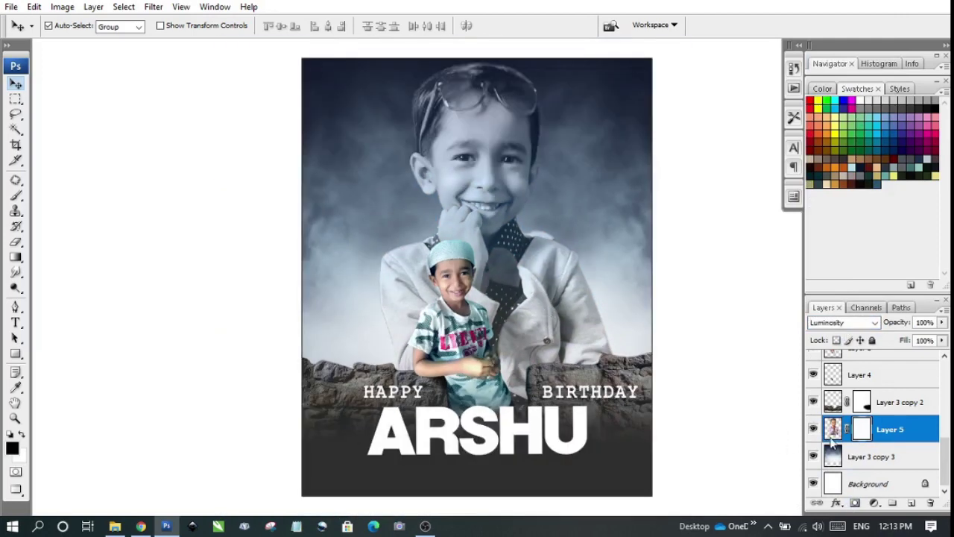
- Enlarge the large boy photo to 112% and move it slightly lower on the poster
key("ctrl+t")
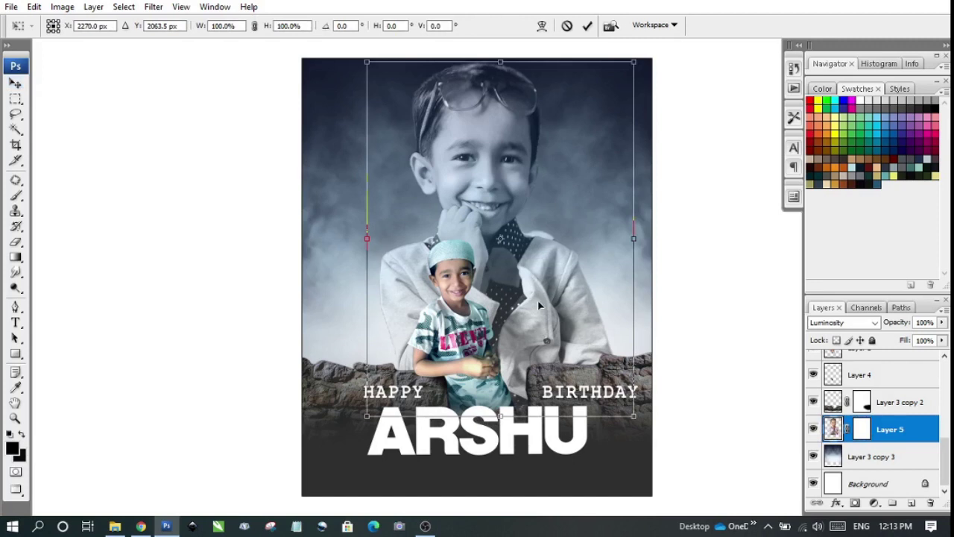
left_click_drag(367, 415, 337, 426)
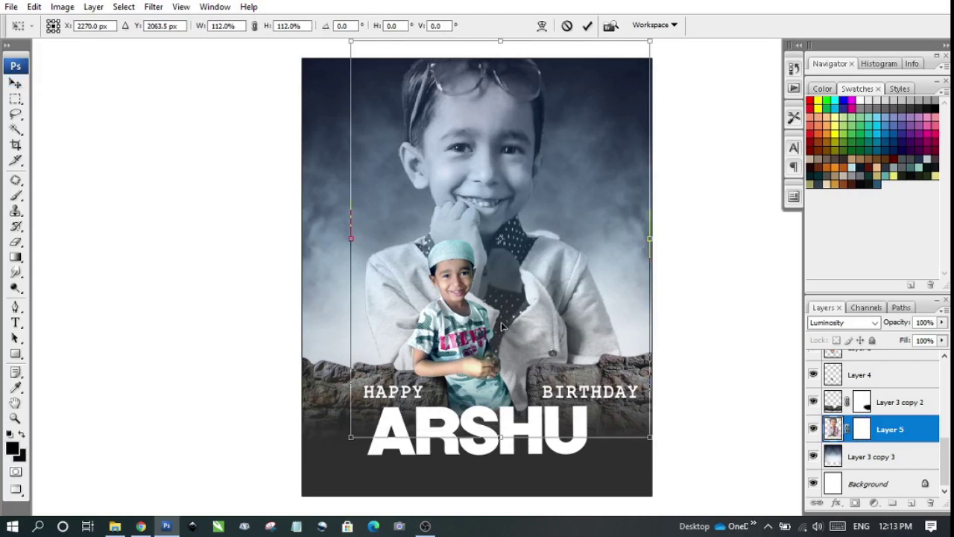
left_click_drag(501, 325, 503, 342)
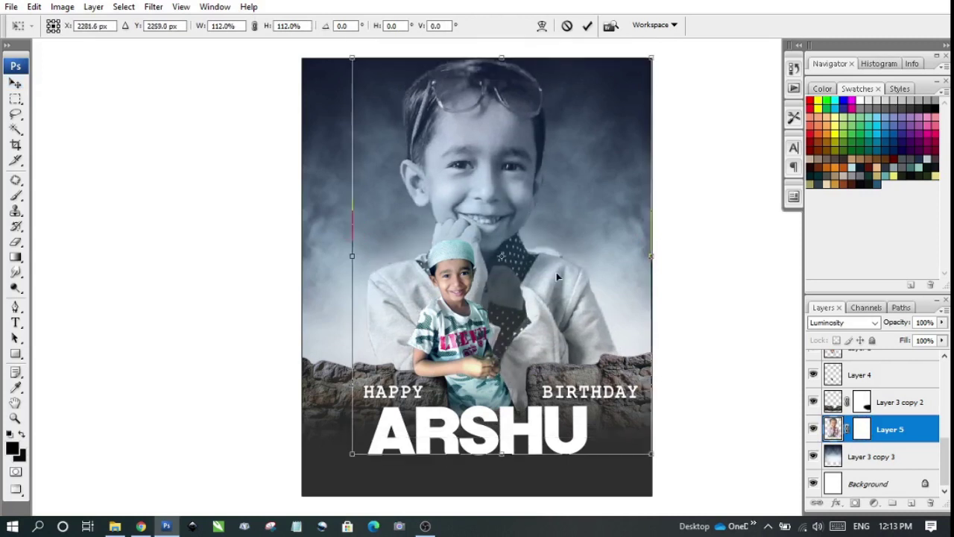
key("Return")
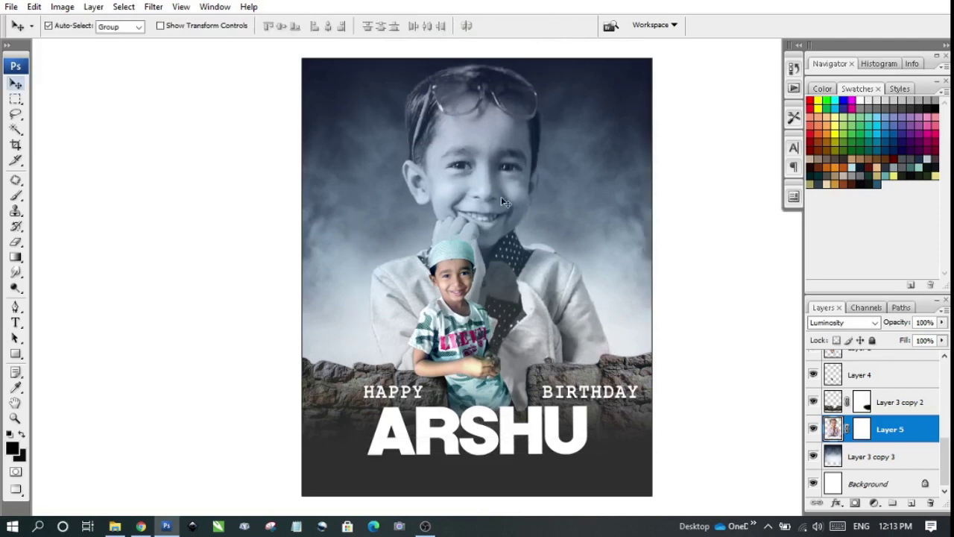
- Paint black on Layer 5's mask with an 862 px brush beside the small child to continue the wall
left_click(861, 430)
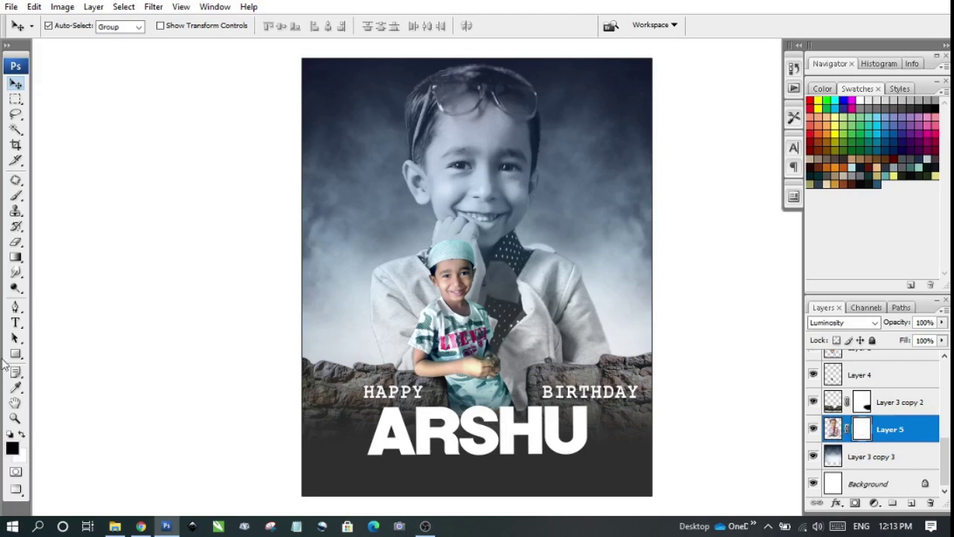
left_click(15, 241)
left_click(16, 196)
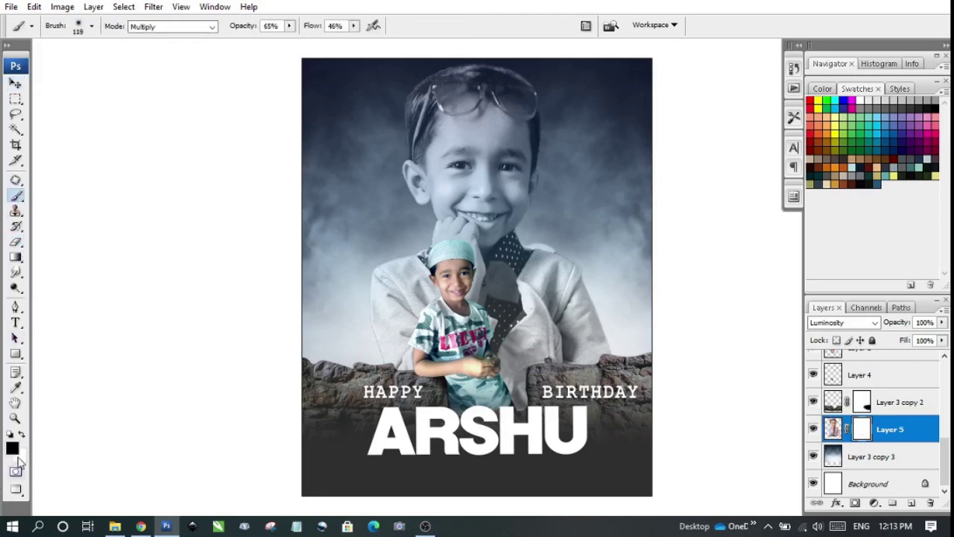
right_click(568, 357)
left_click_drag(601, 347, 650, 347)
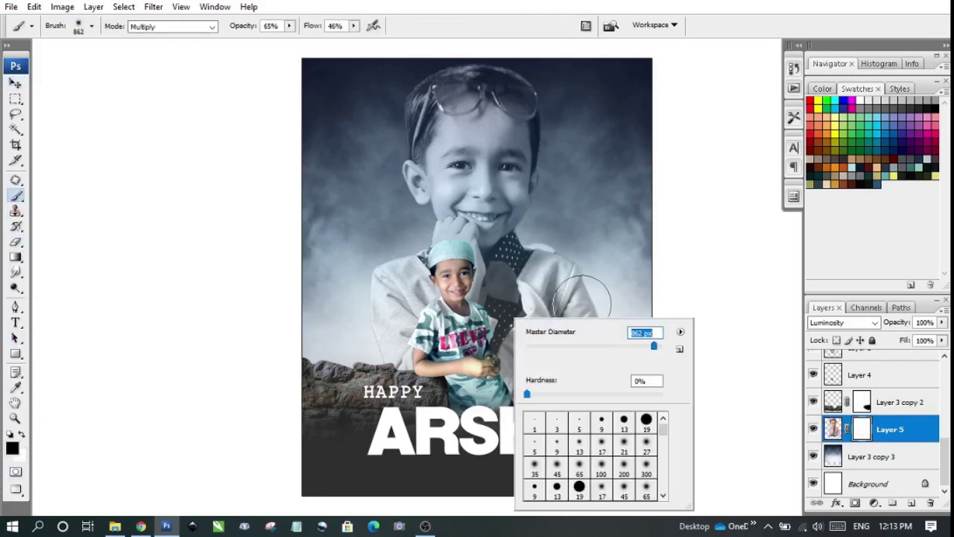
key("Return")
left_click_drag(597, 328, 492, 350)
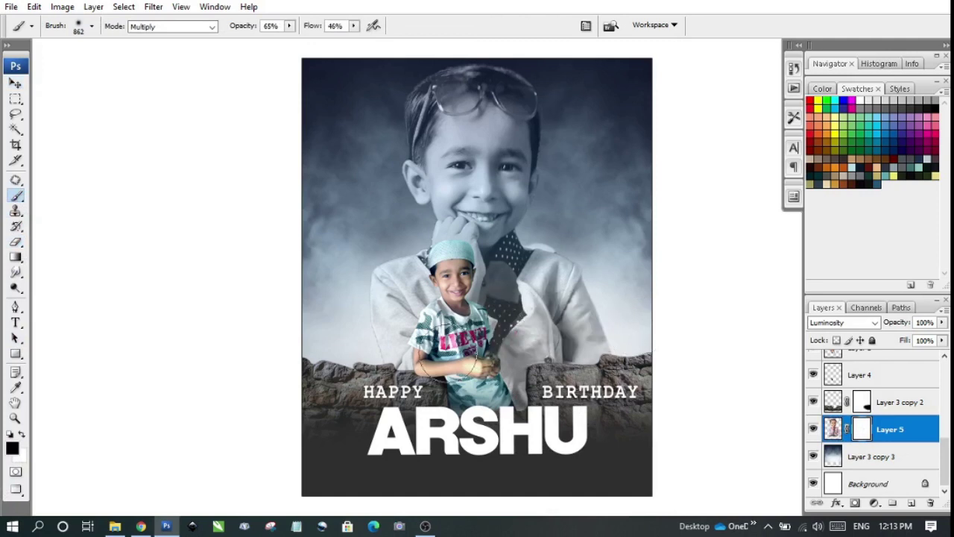
mouse_move(536, 374)
left_mouse_down()
mouse_move(661, 363)
mouse_move(277, 384)
left_mouse_up()
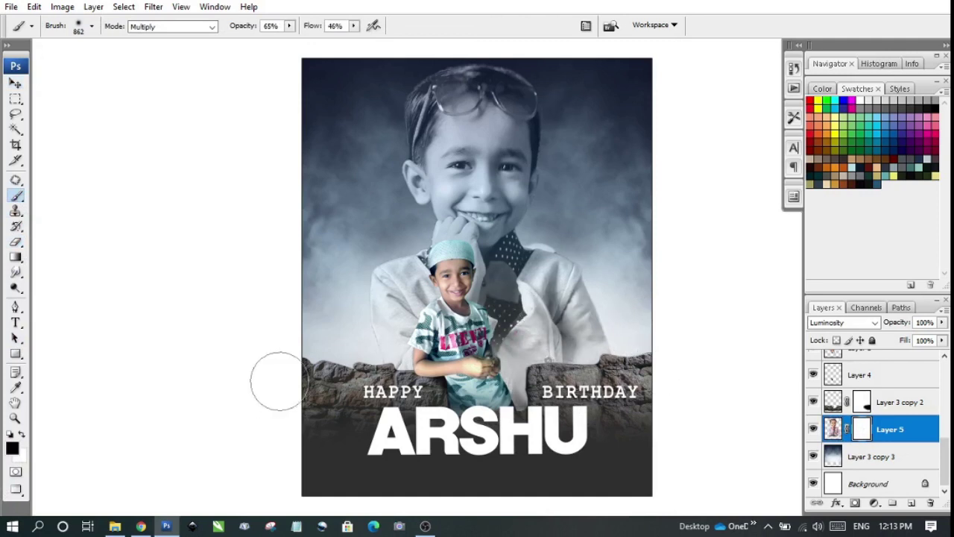
- Fade the large boy's lower part into the wall using a 2500 px brush at 100% opacity and flow
left_click(606, 328)
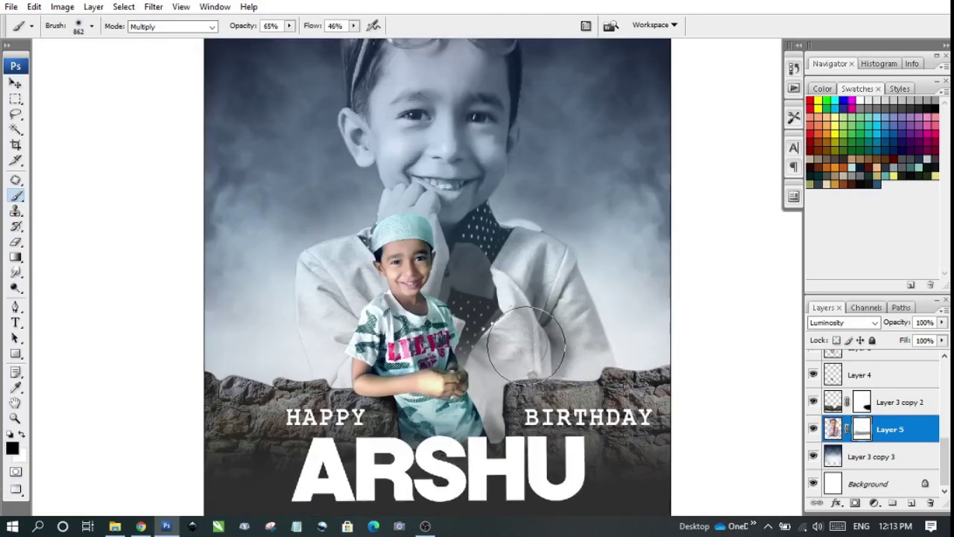
left_click(289, 27)
mouse_move(293, 31)
left_mouse_down()
mouse_move(345, 44)
mouse_move(418, 302)
left_mouse_up()
left_click(353, 26)
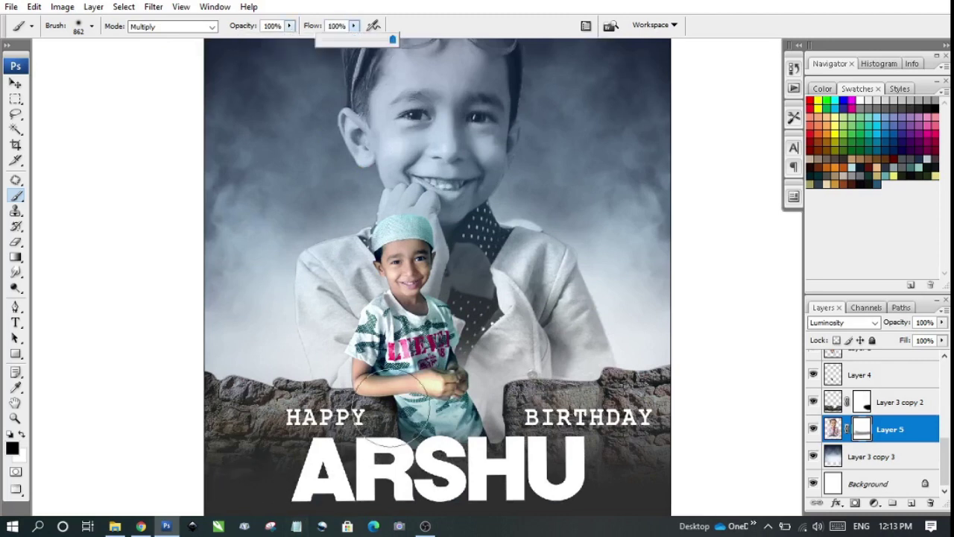
right_click(425, 407)
left_click_drag(564, 347, 572, 345)
key("Return")
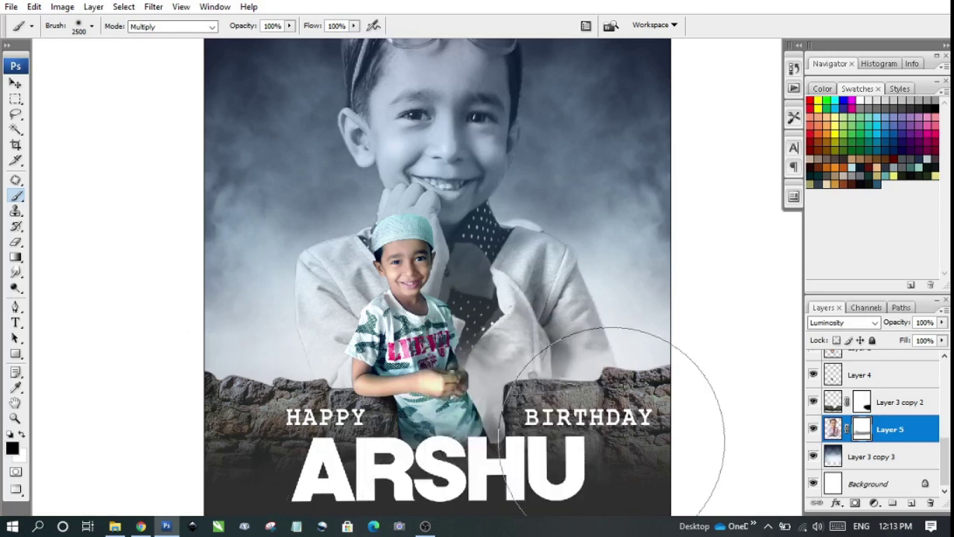
left_click_drag(753, 447, 326, 520)
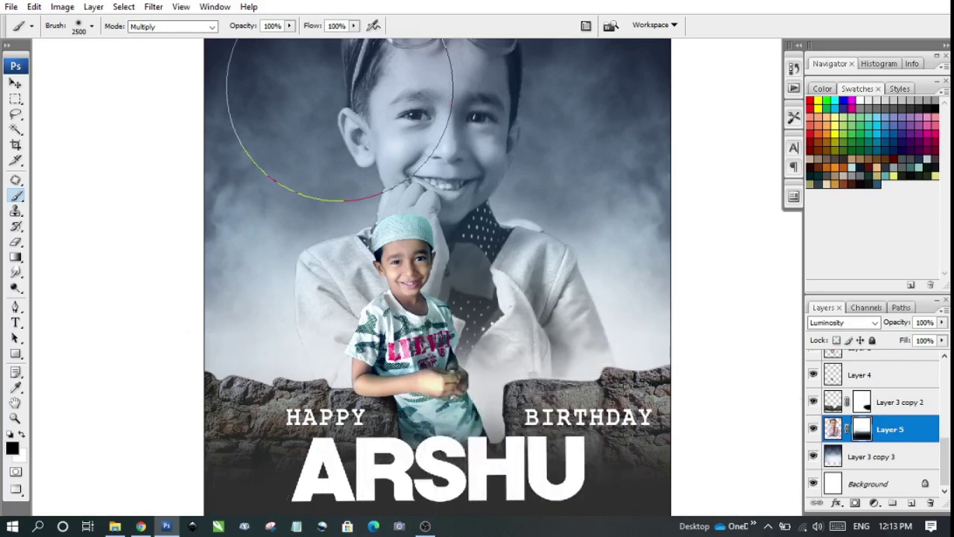
- Soften the jacket into the fog on the right with brush flow at 26%
left_click(354, 25)
left_click_drag(353, 39, 235, 405)
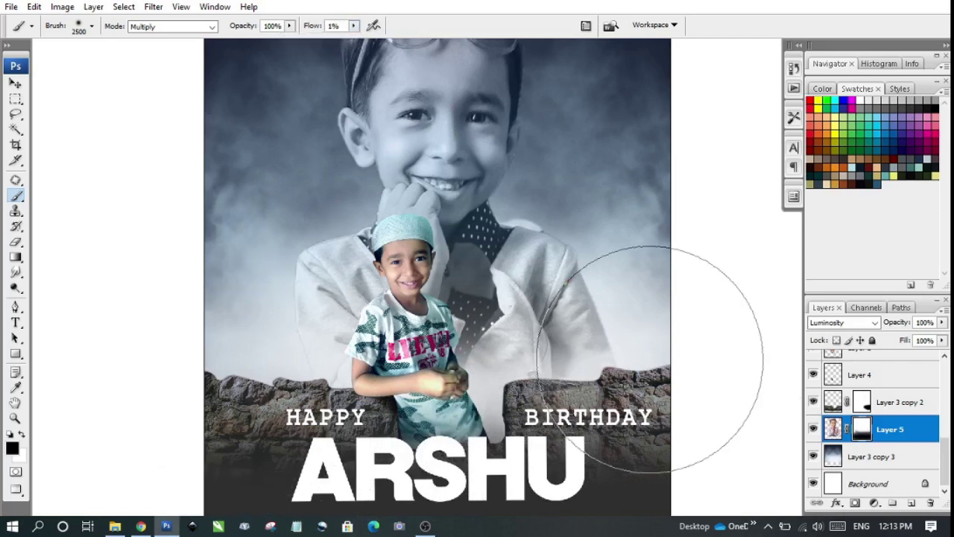
left_click(354, 25)
left_click_drag(349, 39, 372, 39)
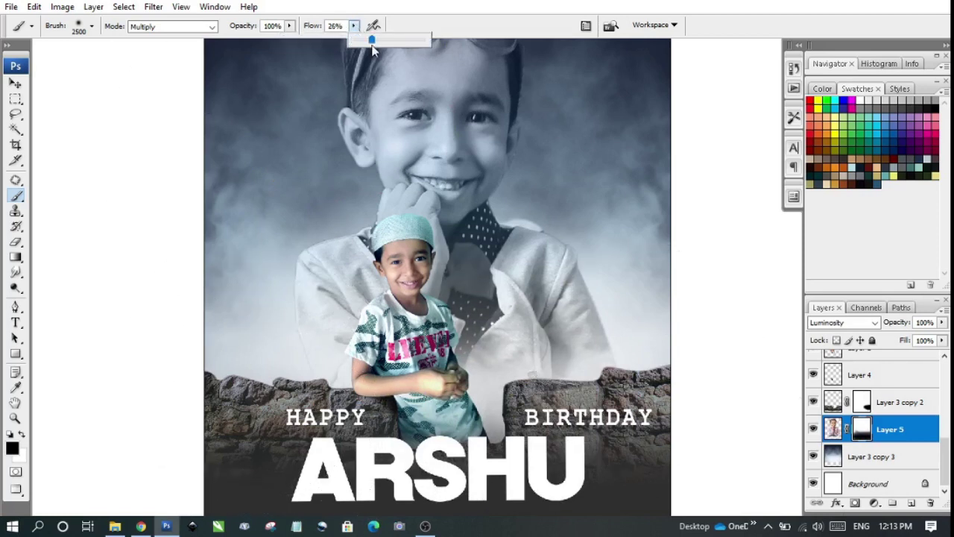
left_click_drag(622, 390, 618, 377)
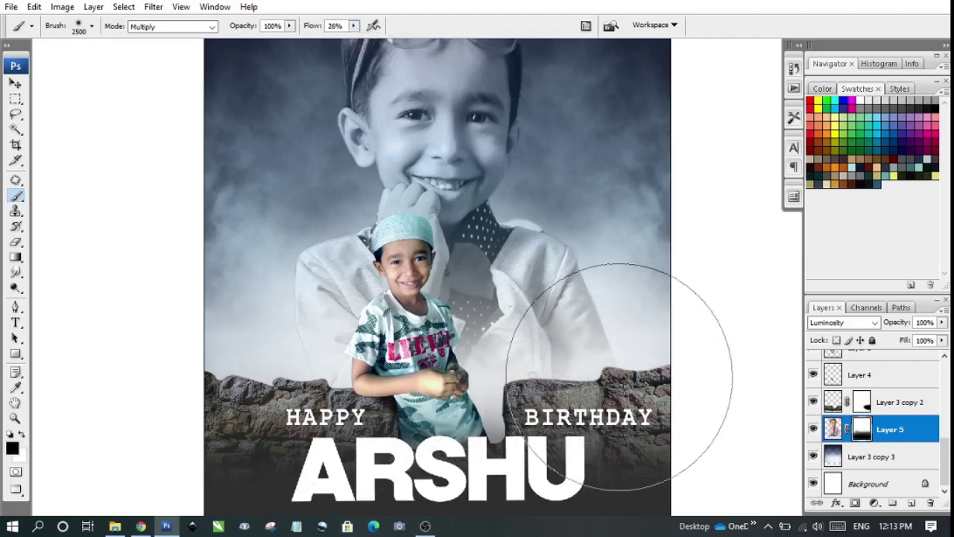
key("ctrl+minus")
mouse_move(474, 298)
left_mouse_down()
mouse_move(399, 278)
mouse_move(420, 330)
left_mouse_up()
- Set the mask brush to 62% opacity and 453 px size
left_click(289, 25)
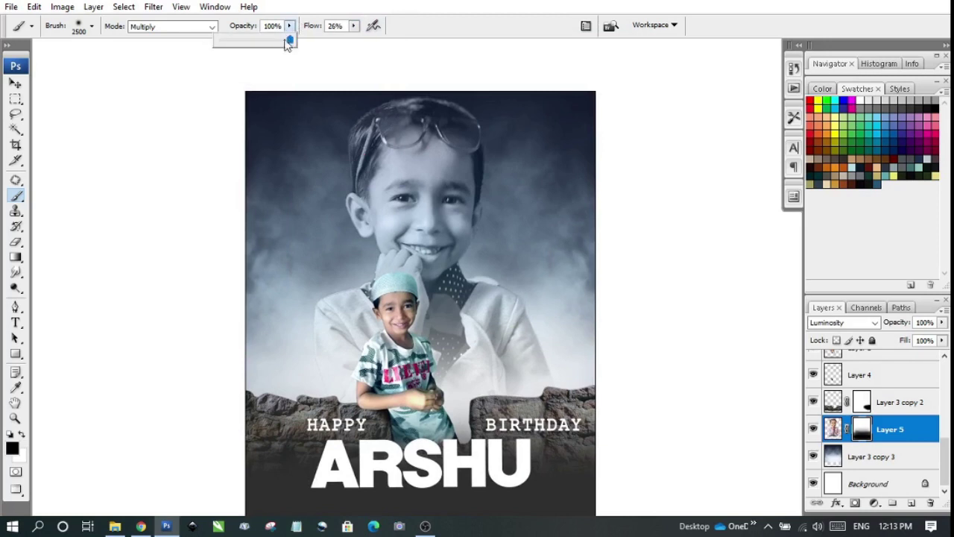
left_click_drag(294, 39, 263, 45)
left_click(419, 345)
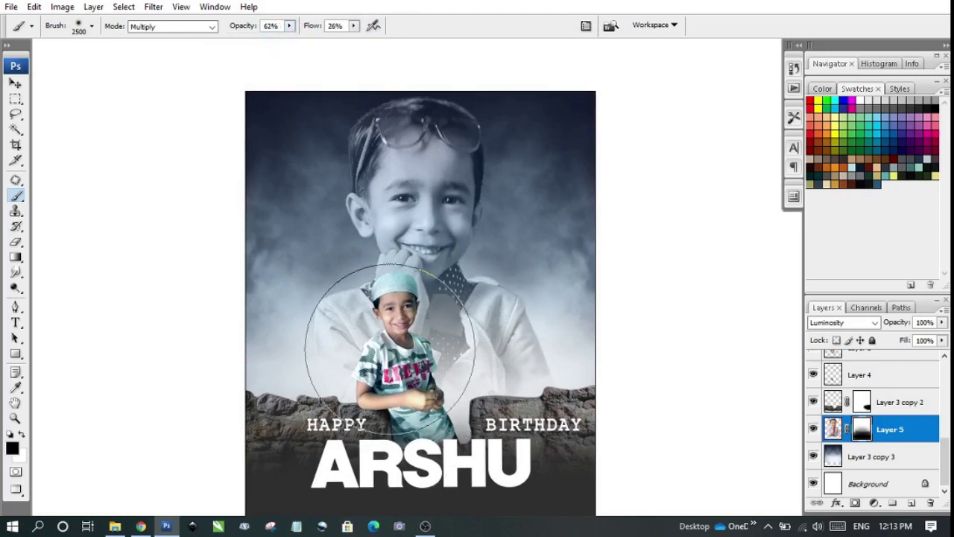
key("ctrl+plus")
right_click(605, 349)
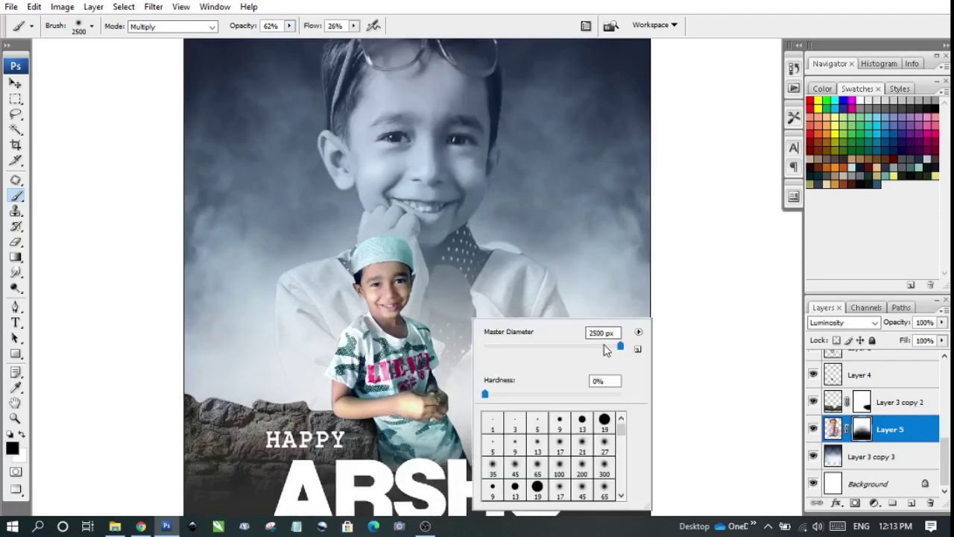
left_click(605, 349)
left_click(408, 277)
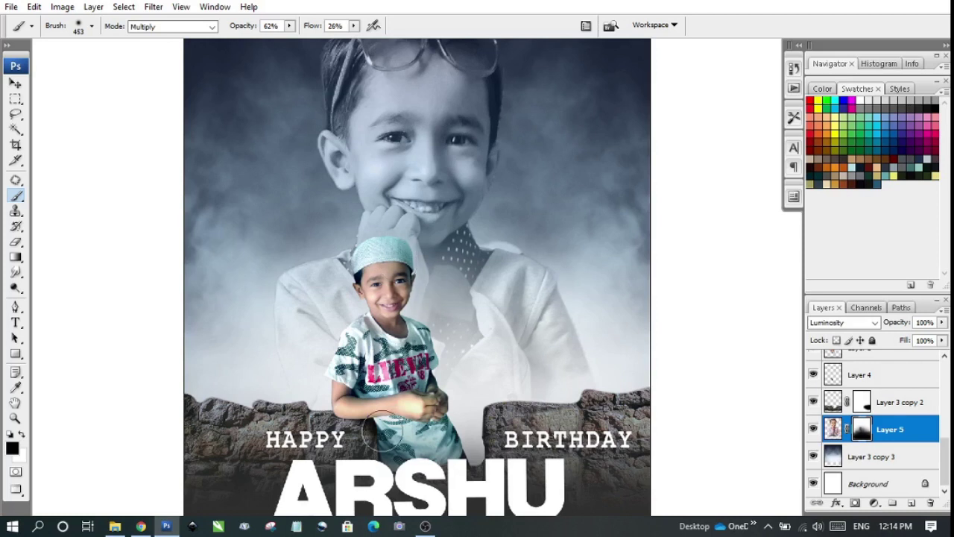
key("ctrl+minus")
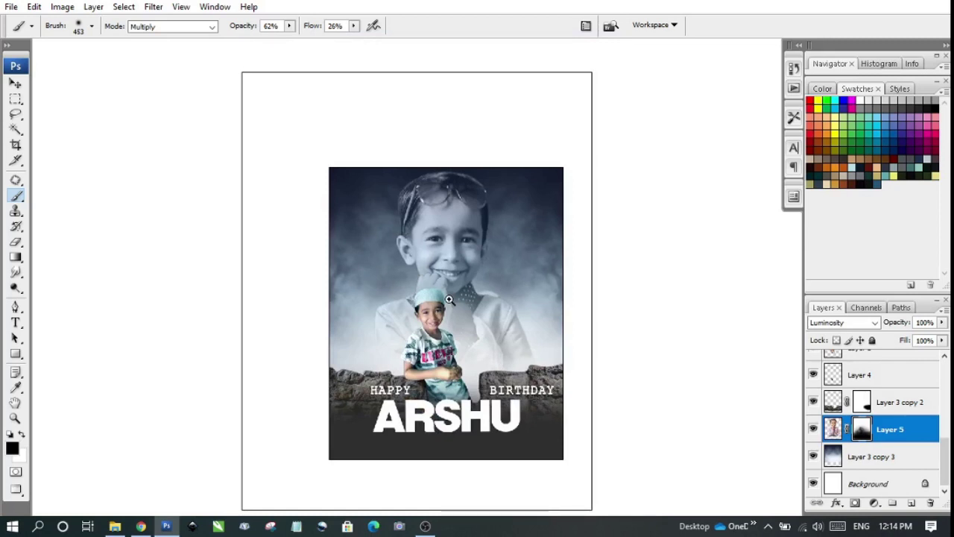
- Scale the large boy photo on Layer 5 down to 94.6%
key("ctrl+t")
left_click_drag(639, 442, 632, 414)
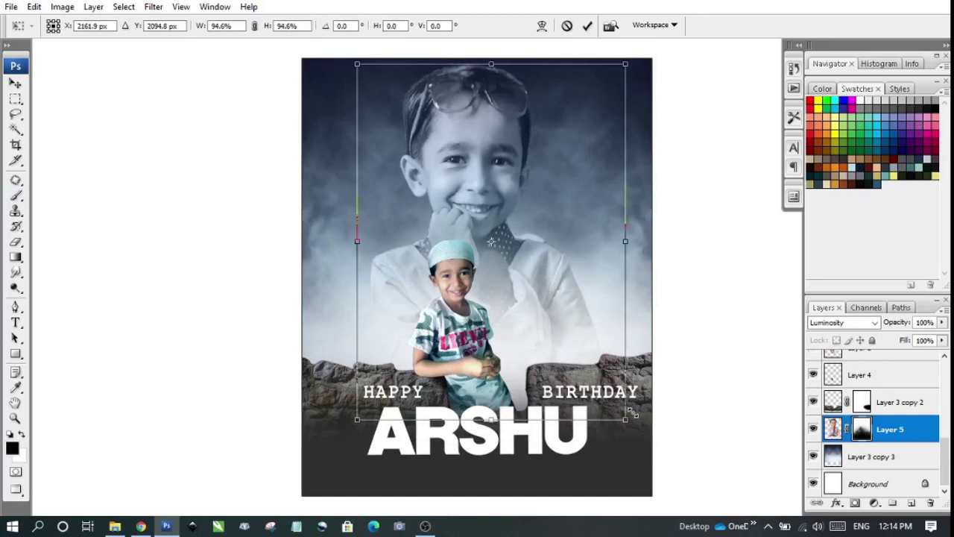
key("Return")
key("ctrl+plus")
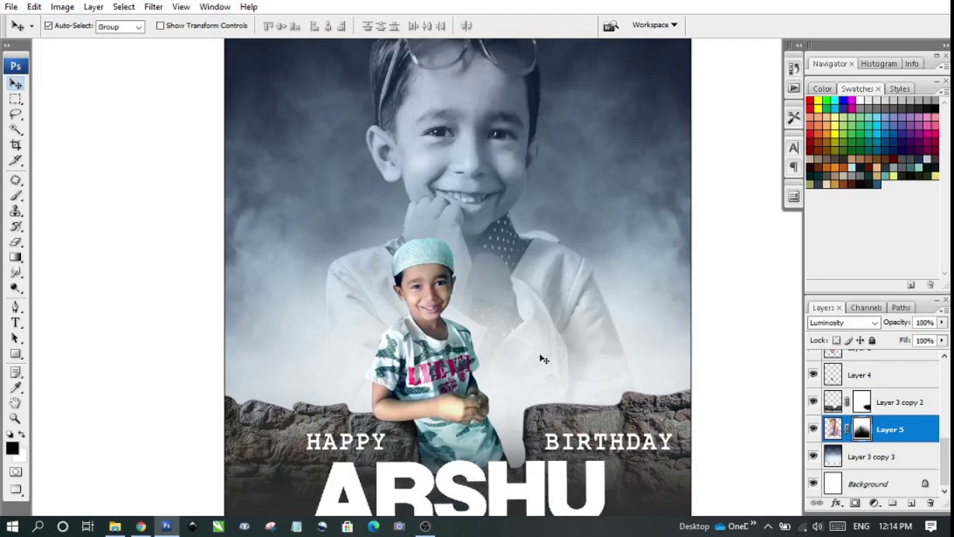
- Lower the Brush tool's opacity to 24%
key("b")
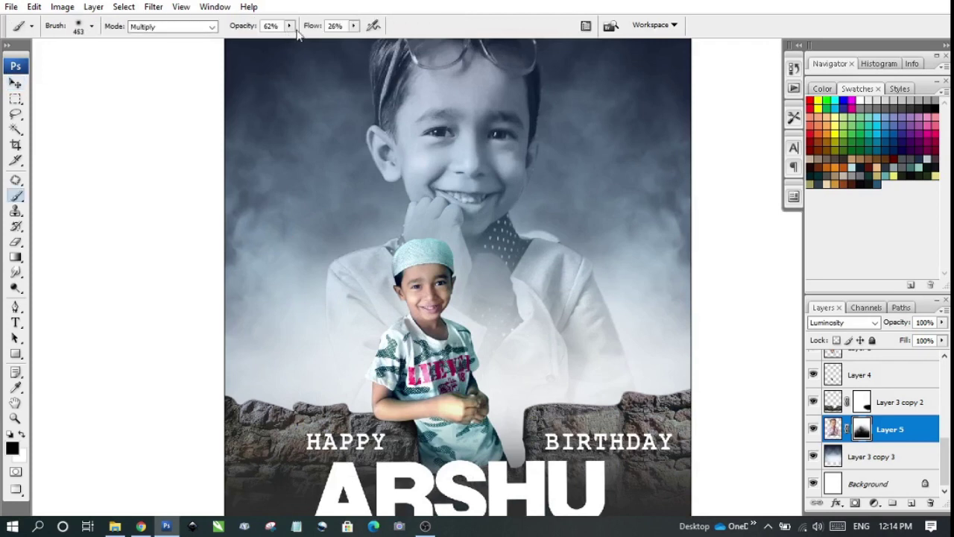
left_click_drag(289, 26, 263, 39)
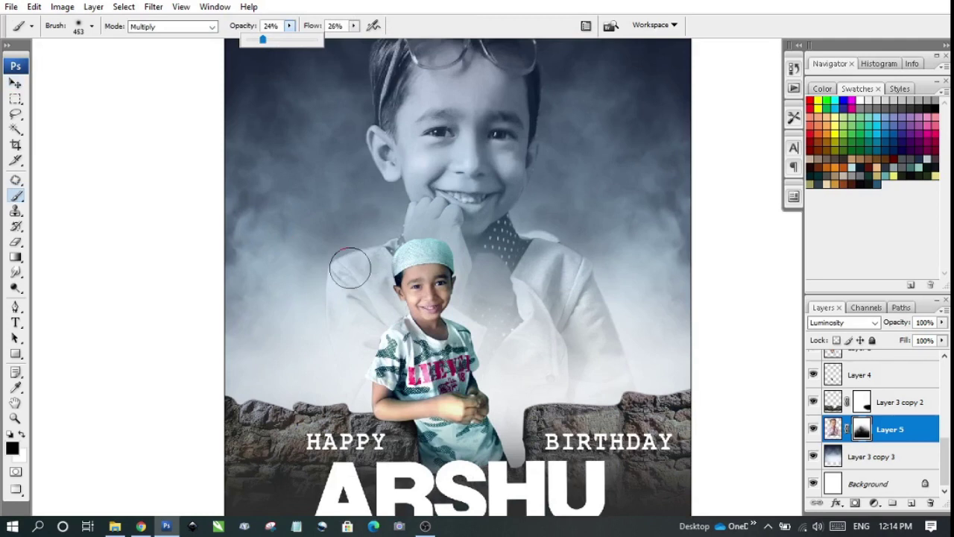
key("ctrl+plus")
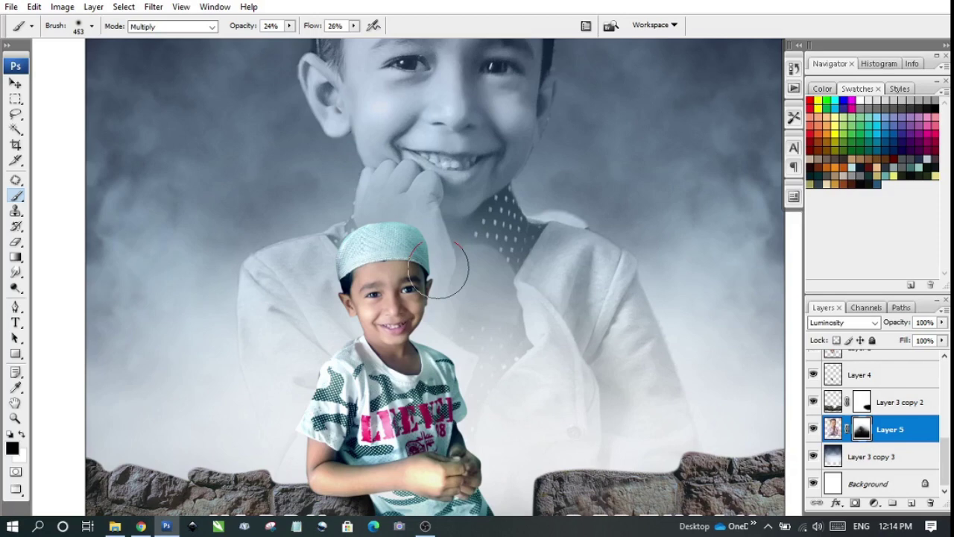
- Undo the accidental nudge and move the faded portrait back up-left into place
key("x")
key("ctrl+minus")
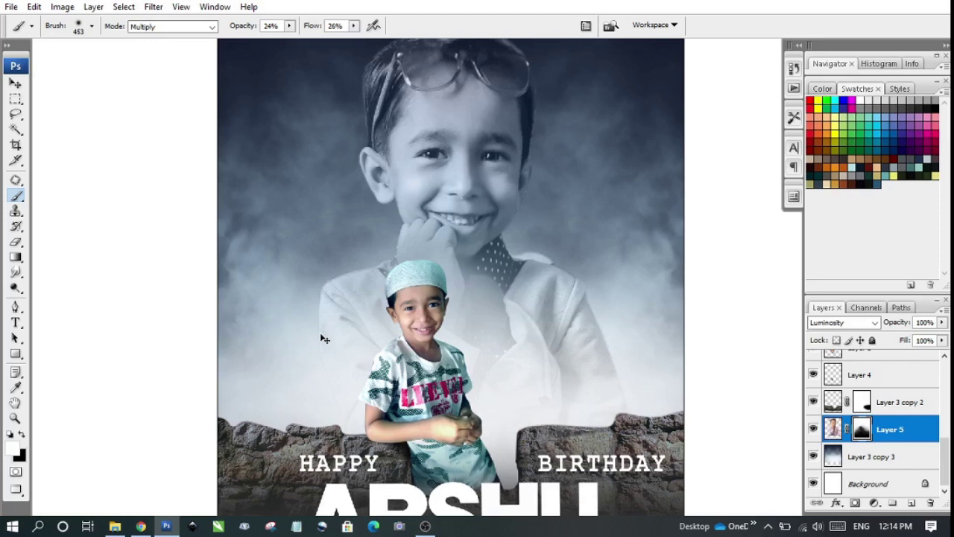
key("ctrl+z")
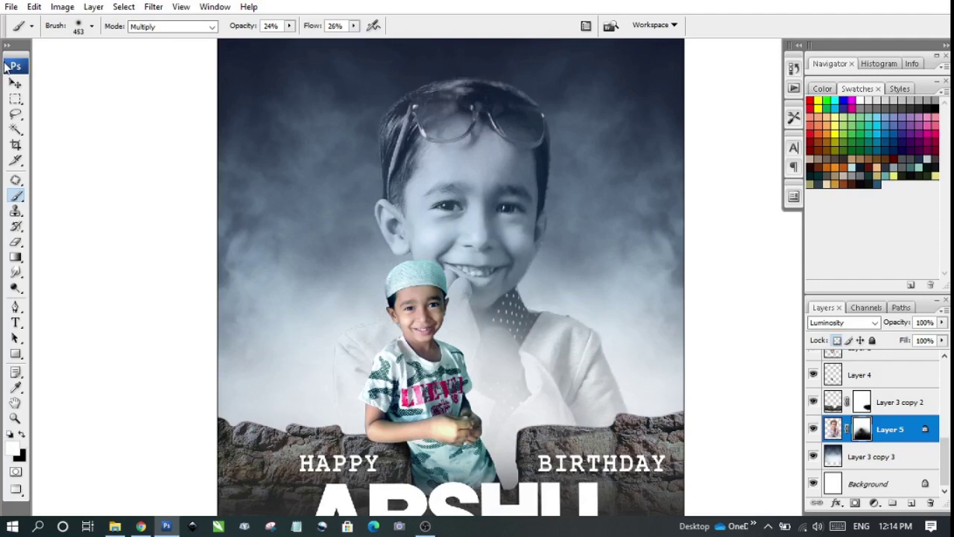
left_click(15, 83)
left_click_drag(445, 359, 428, 325)
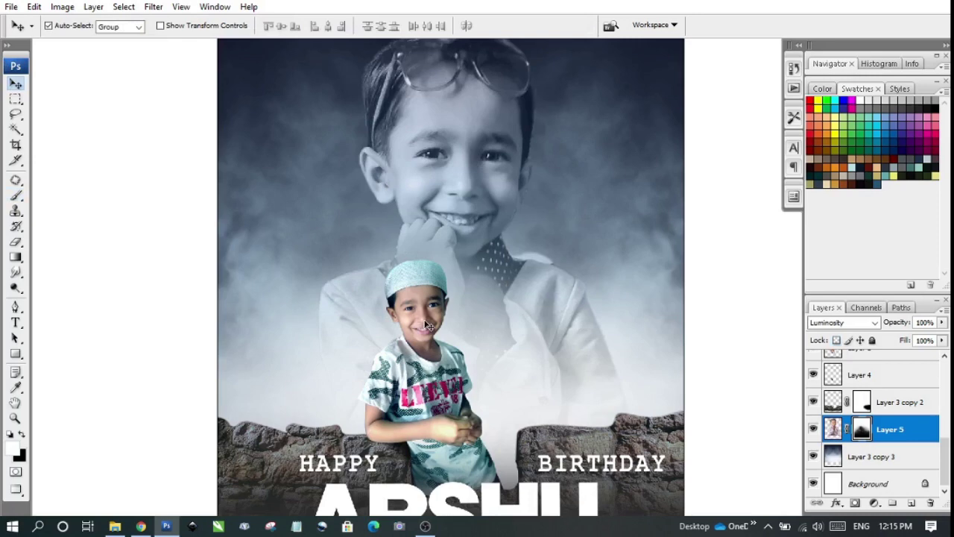
- Check the boy's softened mask edges up close, then fit the whole poster on screen
key("b")
key("ctrl+plus")
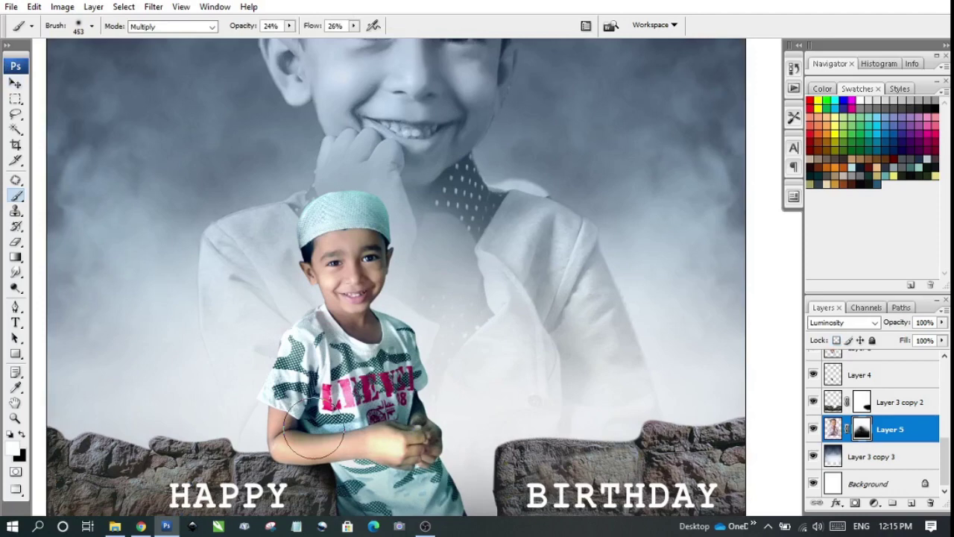
key("ctrl+minus")
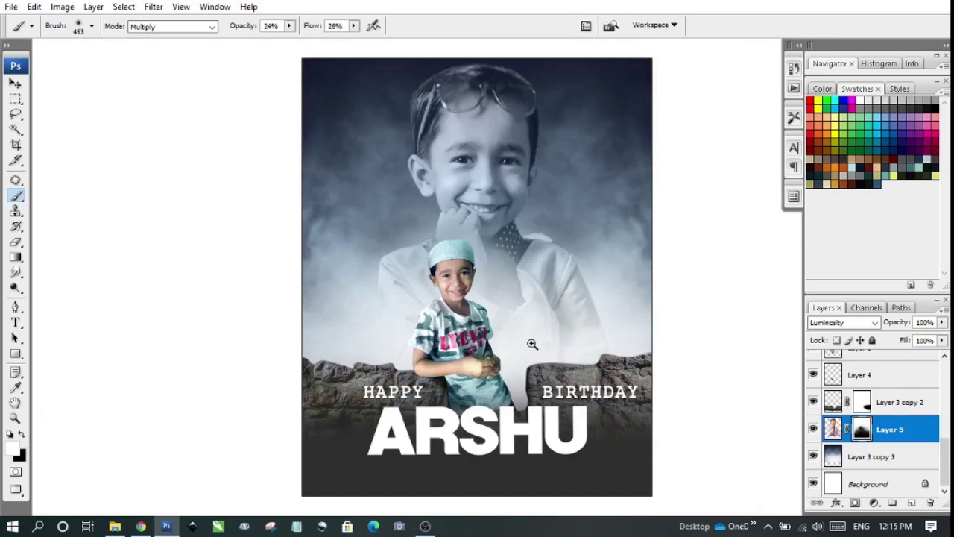
key("v")
right_click(520, 302)
left_click(560, 392)
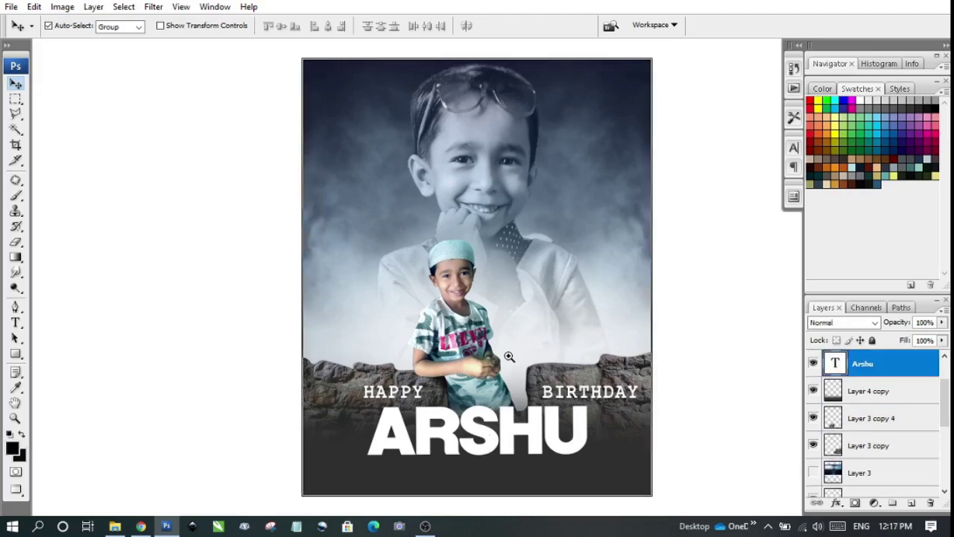
- Add a new empty layer and merge it with the ARSHU title into a plain pixel layer
left_click(509, 357)
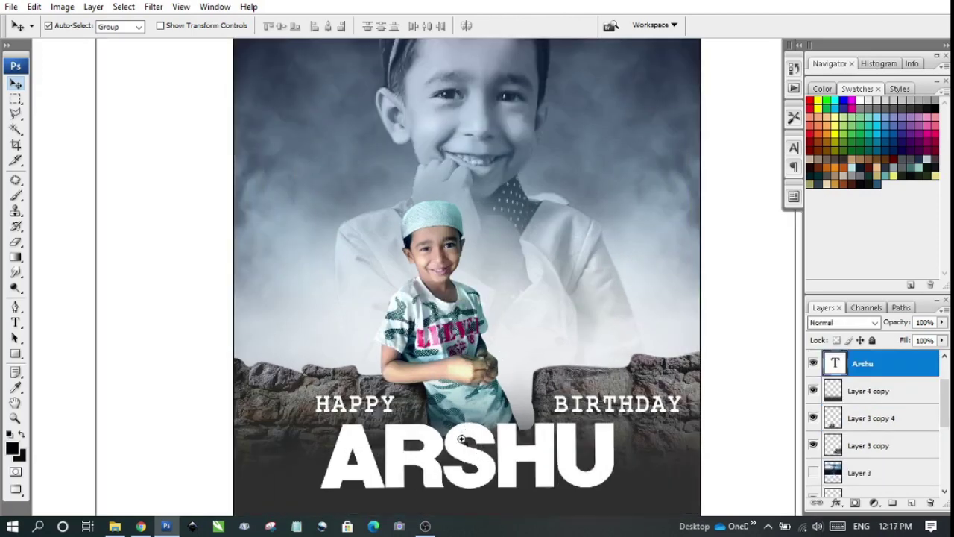
left_click(499, 350)
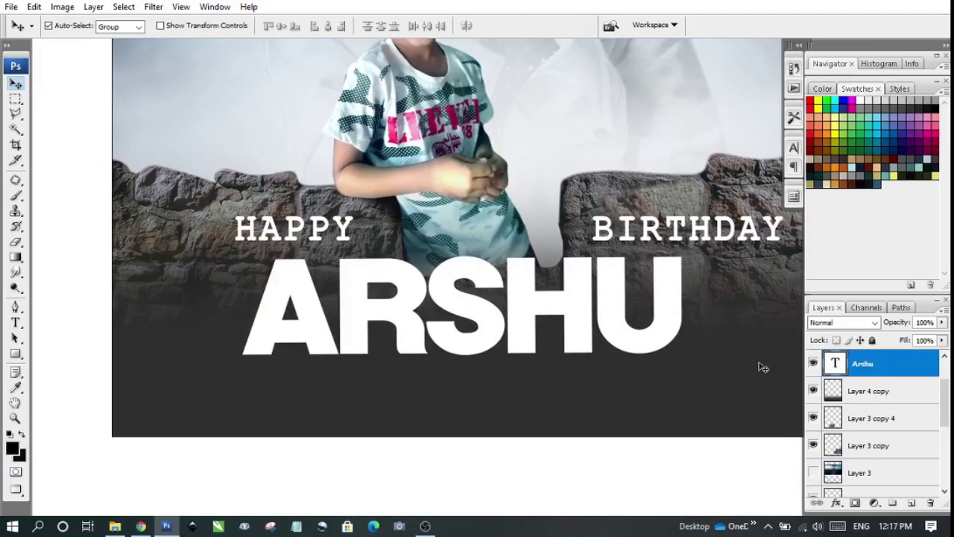
left_click(910, 504)
left_click(899, 387, "shift")
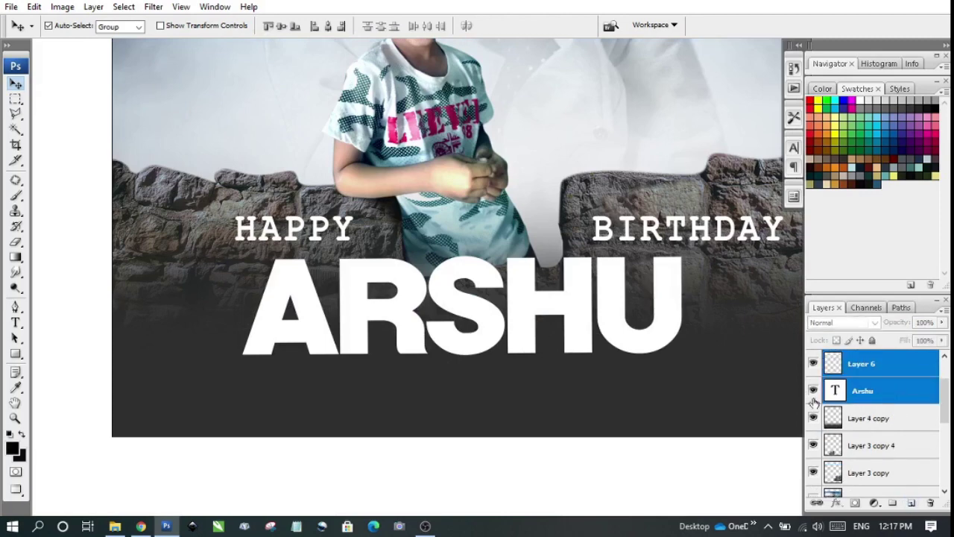
key("ctrl+e")
- Zoom in on the letter A and begin outlining its crossbar with the Polygonal Lasso
left_click(285, 294)
left_click(368, 379)
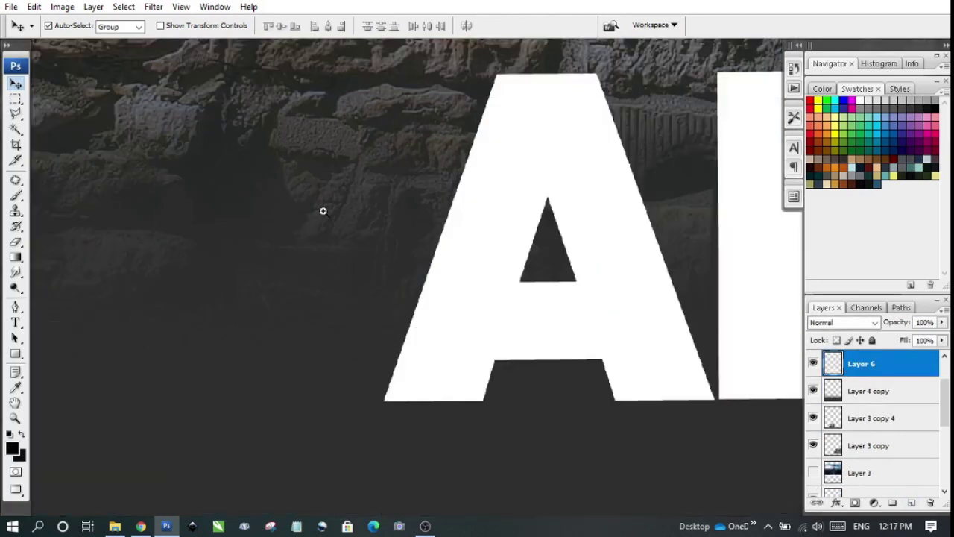
mouse_move(730, 471)
left_mouse_down()
mouse_move(418, 310)
mouse_move(407, 393)
left_mouse_up()
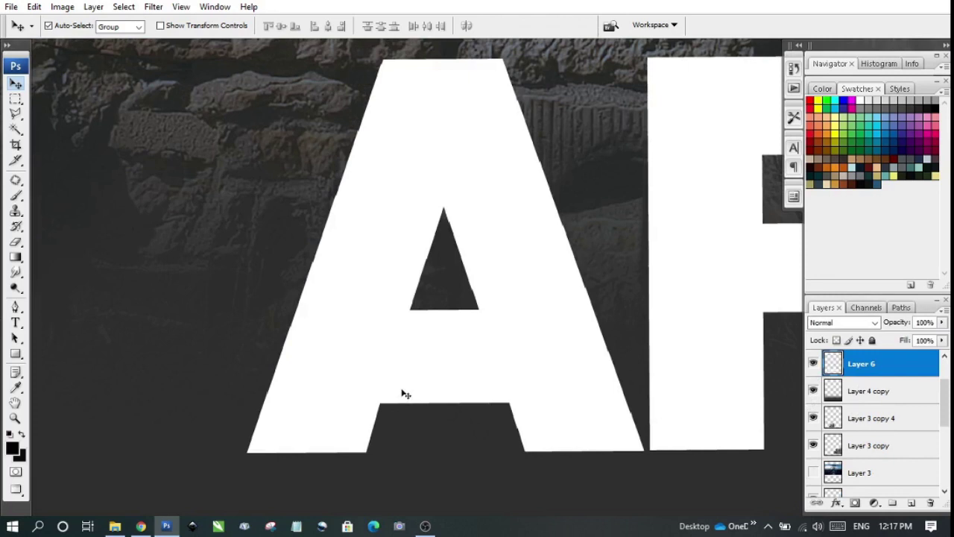
left_click(15, 114)
left_click(378, 275, "ctrl")
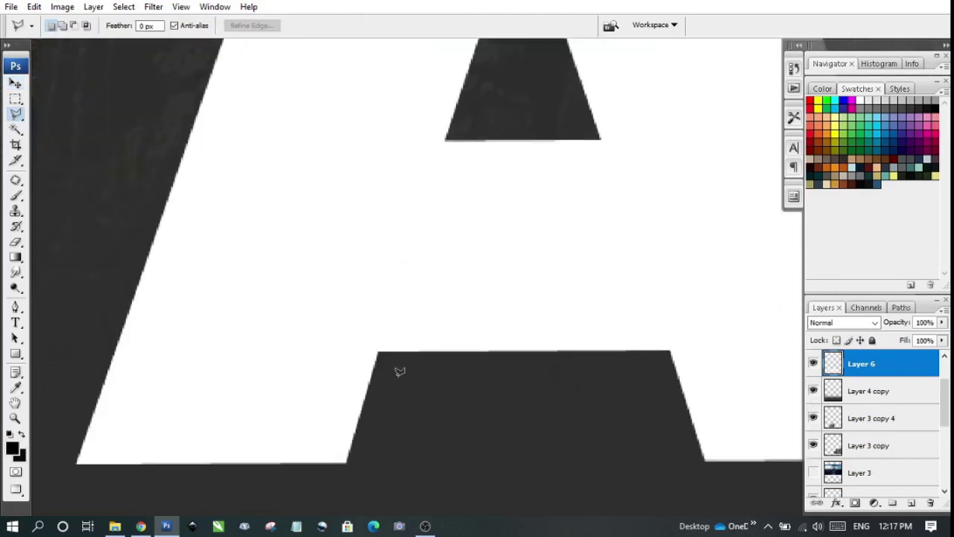
left_click(403, 400)
left_click_drag(452, 158, 415, 410)
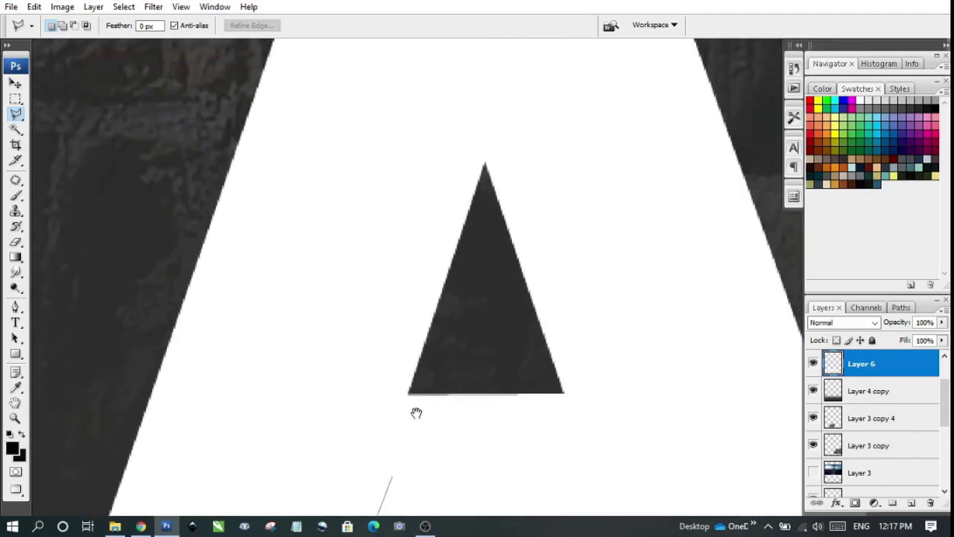
left_click(418, 359)
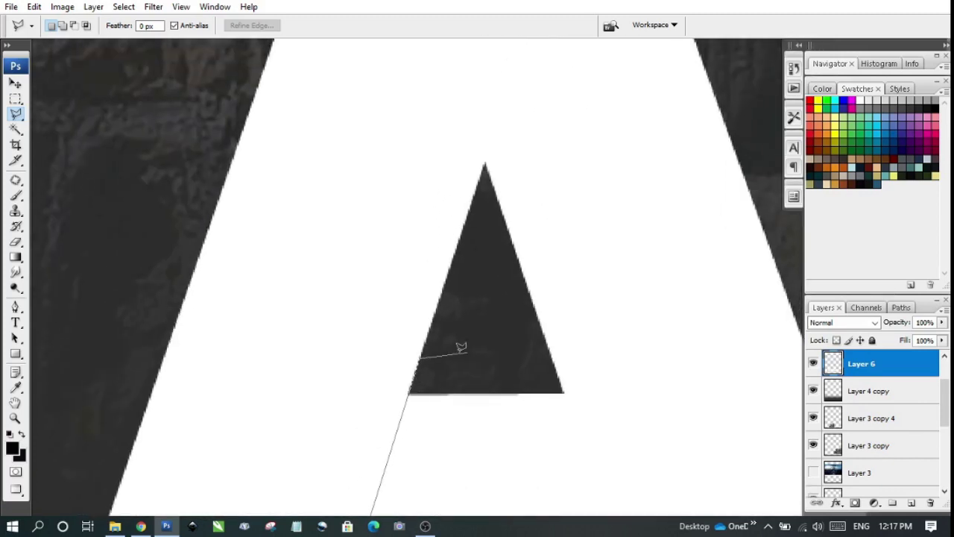
- Close the crossbar selection, delete the crossbar, deselect, and fit the poster on screen
left_click(555, 357)
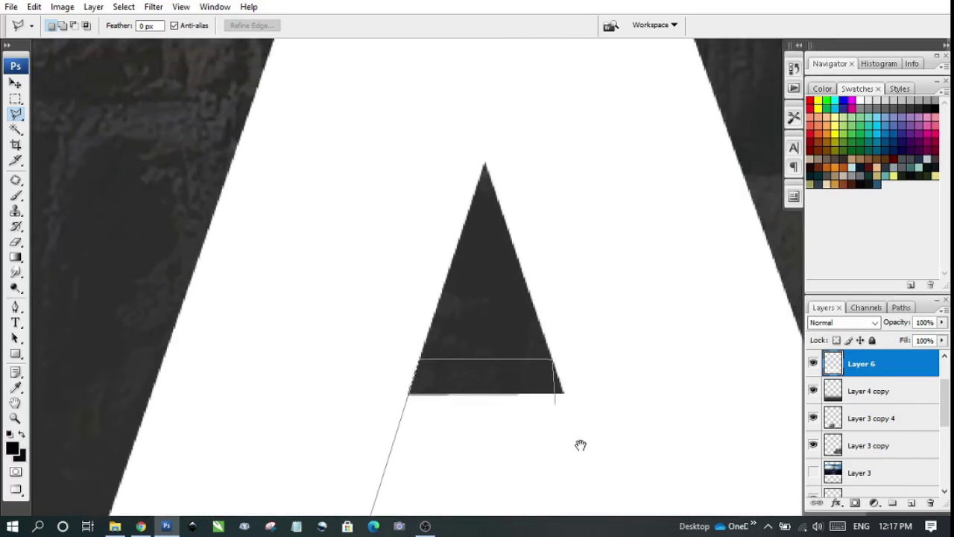
left_click_drag(579, 445, 450, 268)
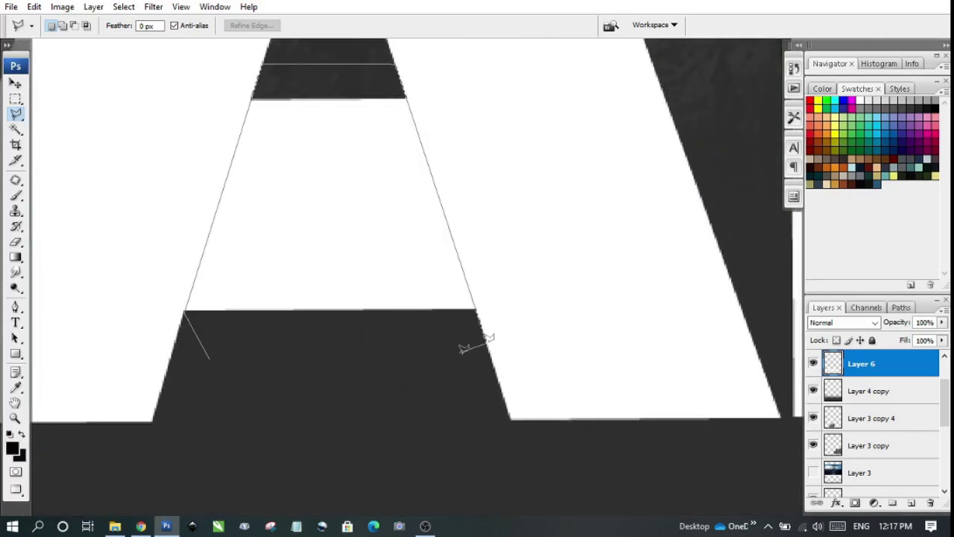
double_click(273, 420)
key("Delete")
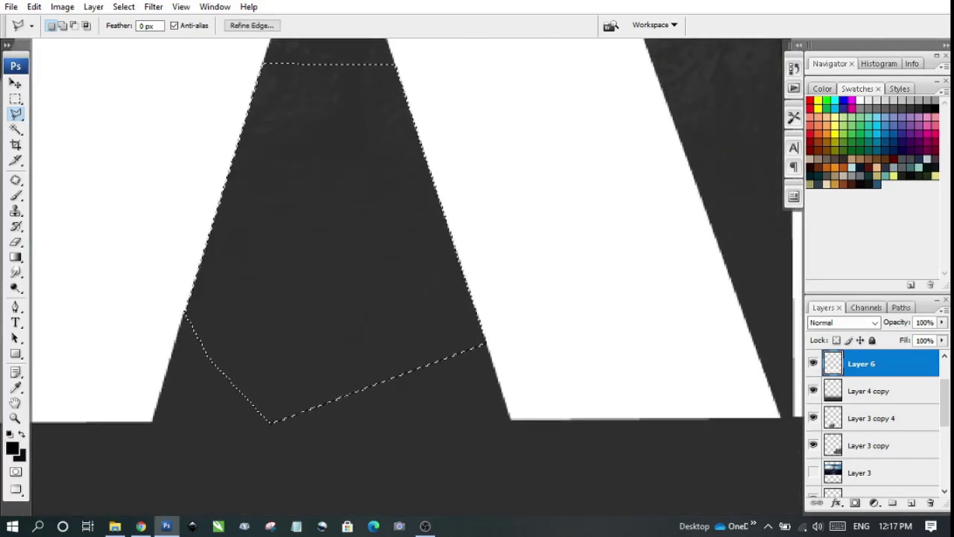
key("ctrl+d")
right_click(301, 328)
left_click(339, 334)
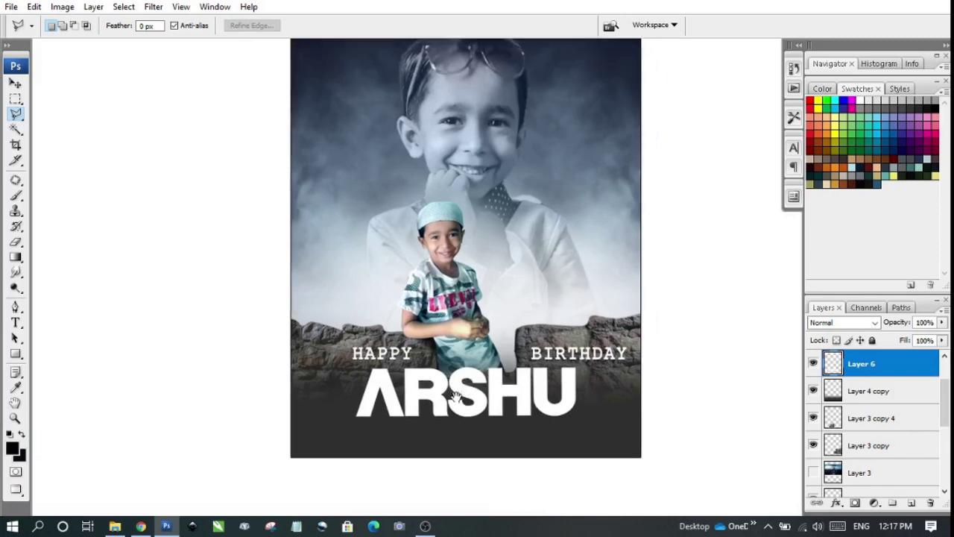
left_click(15, 84)
right_click(459, 381)
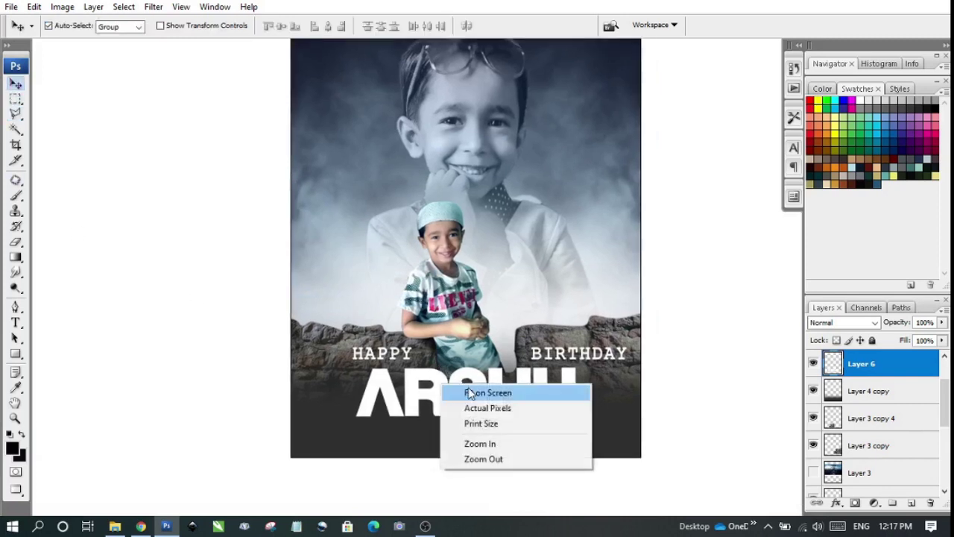
left_click(463, 390)
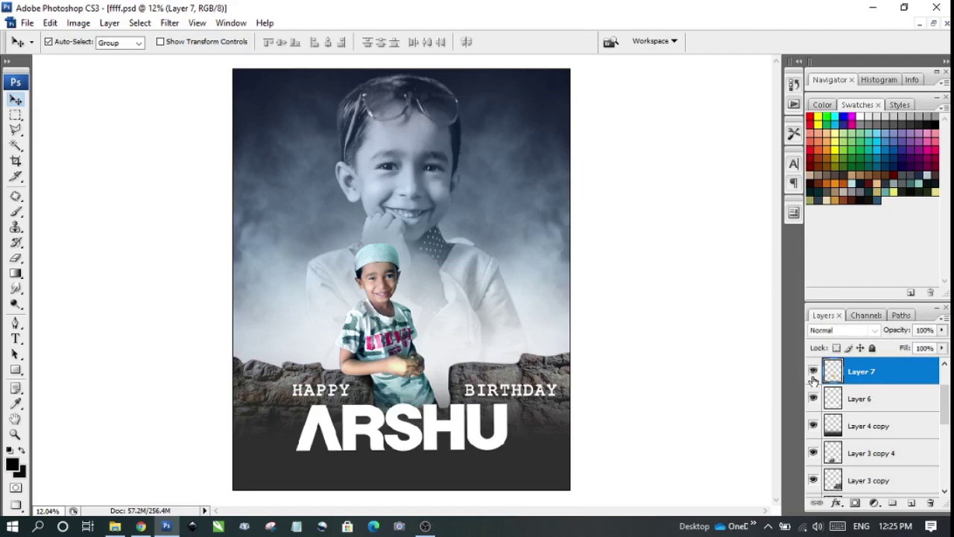
- Paste the metal texture, enlarge it, and position it over the ARSHU title
key("ctrl+v")
key("ctrl+t")
left_click(403, 406, "ctrl")
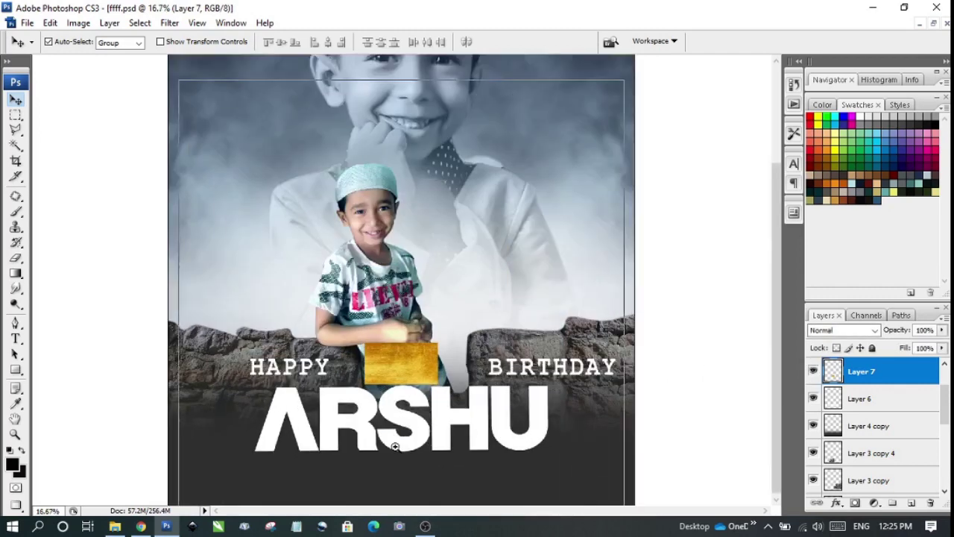
left_click(390, 437, "ctrl")
left_click(453, 362, "ctrl")
left_click_drag(483, 260, 603, 330)
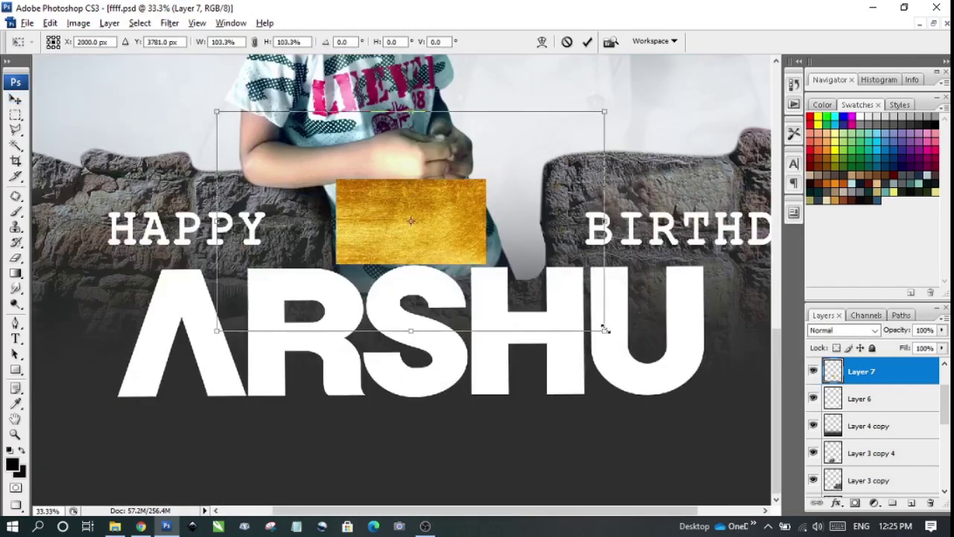
key("Return")
left_click_drag(440, 212, 443, 281)
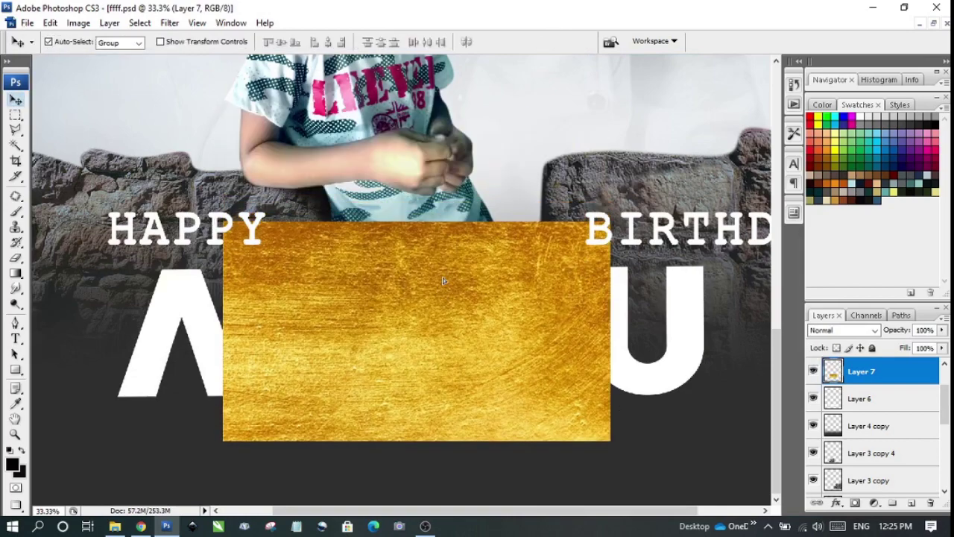
- Apply a steel-blue Gradient Map to the texture
left_click(78, 23)
mouse_move(99, 58)
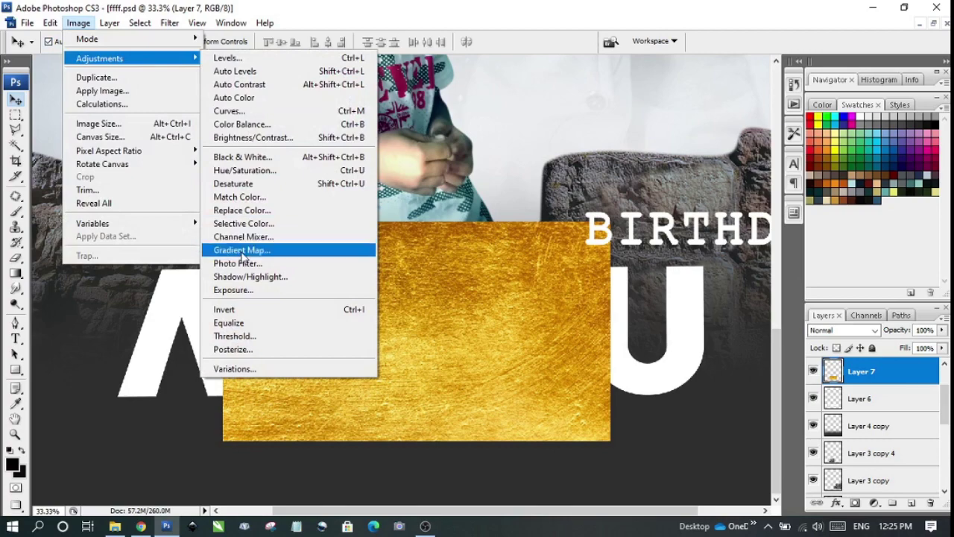
left_click(241, 250)
left_click(669, 310)
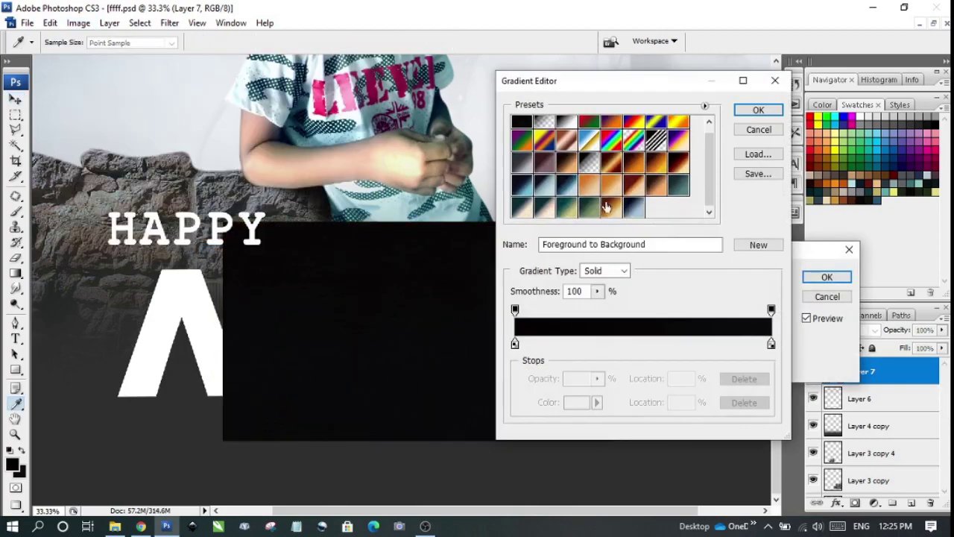
left_click(620, 207)
left_click(634, 207)
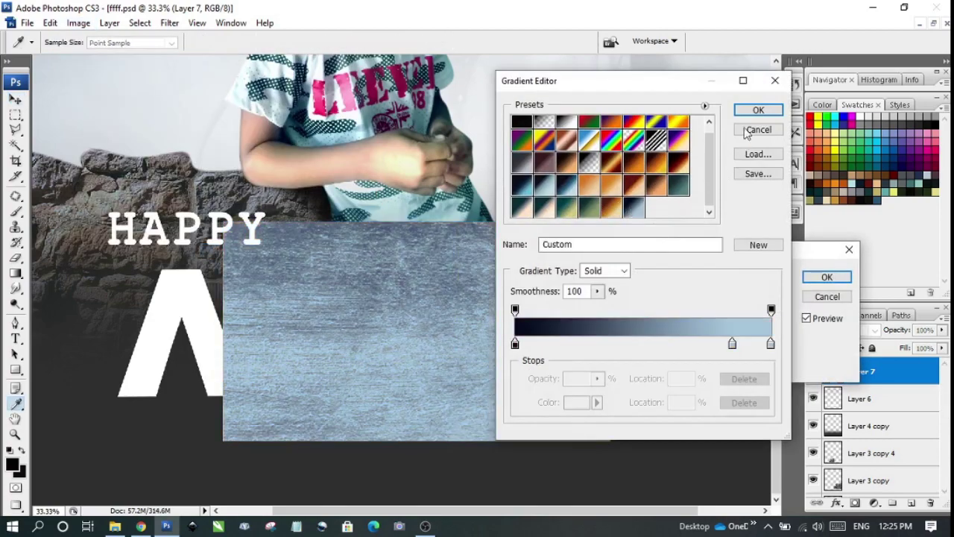
left_click(758, 110)
left_click(824, 277)
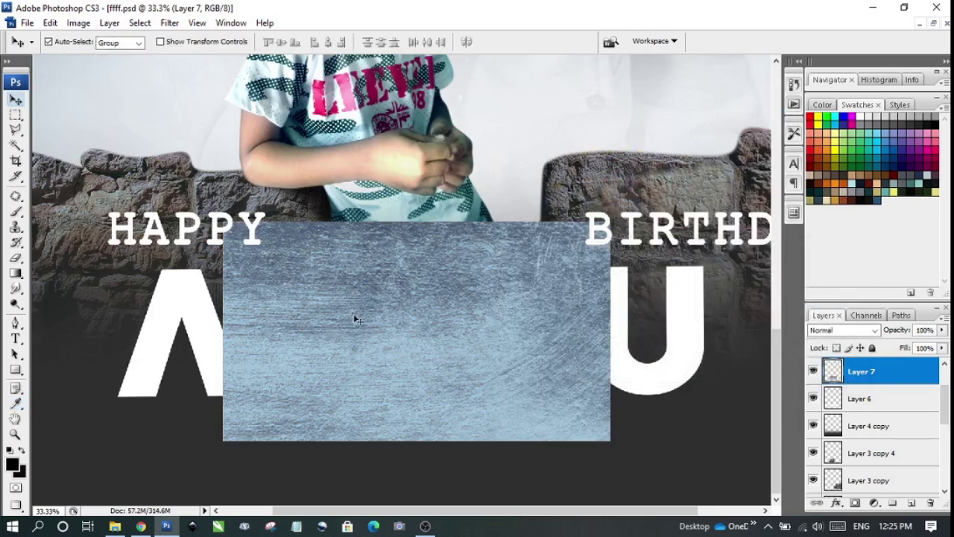
- Clip the blue texture to the ARSHU letters and stretch it across the whole word
key("ctrl+alt+g")
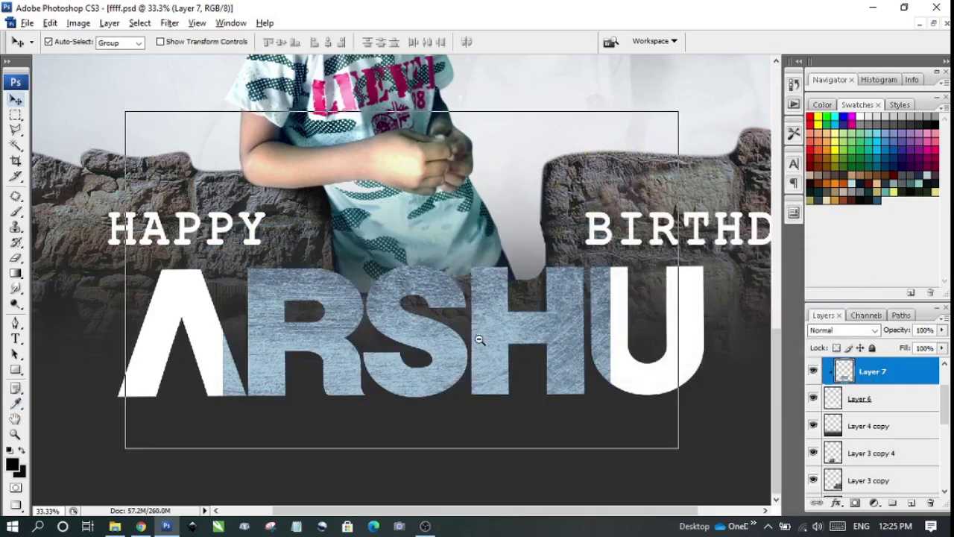
key("ctrl+minus")
key("ctrl+t")
mouse_move(504, 391)
left_mouse_down()
mouse_move(424, 385)
mouse_move(624, 375)
left_mouse_up()
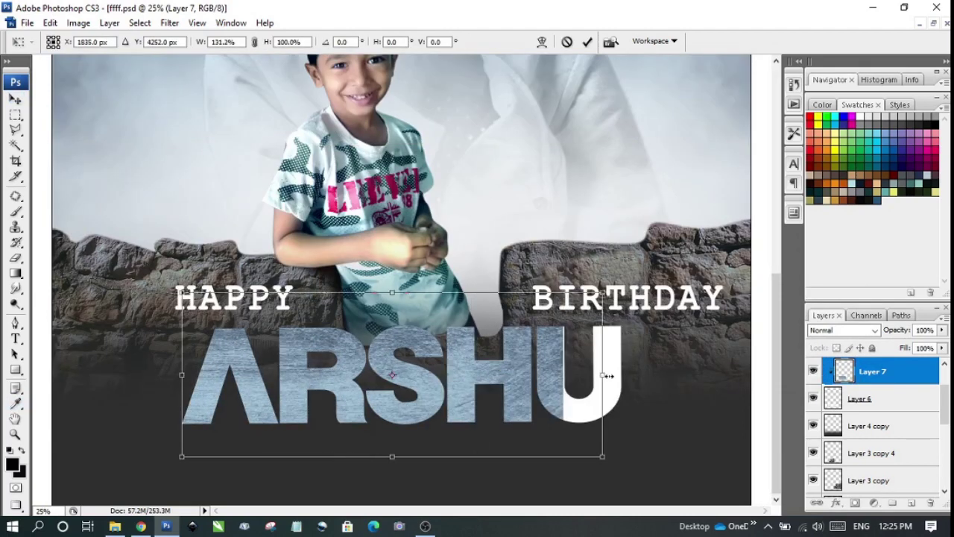
key("Return")
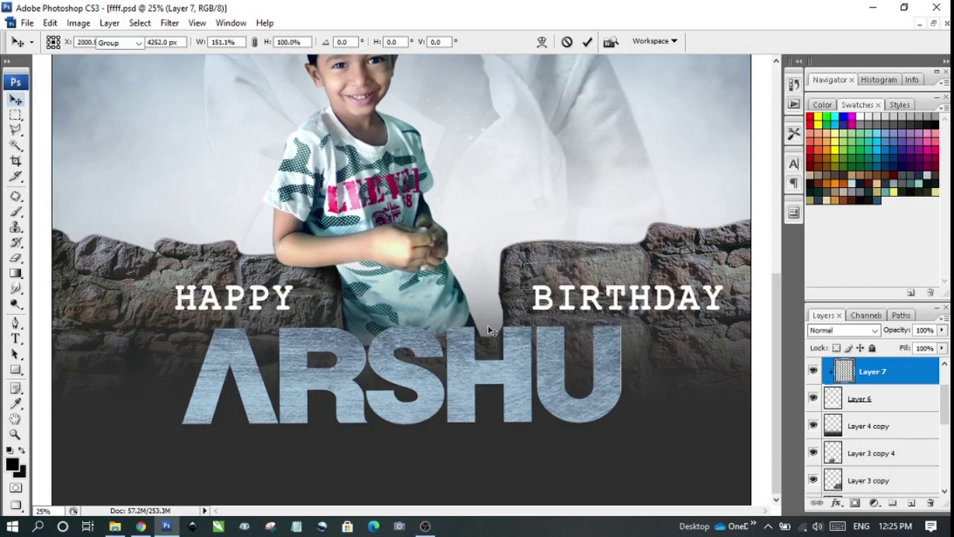
- Sharpen the ARSHU texture with Unsharp Mask: Amount 97%, Radius 40.1 pixels, Threshold 0
left_click(170, 22)
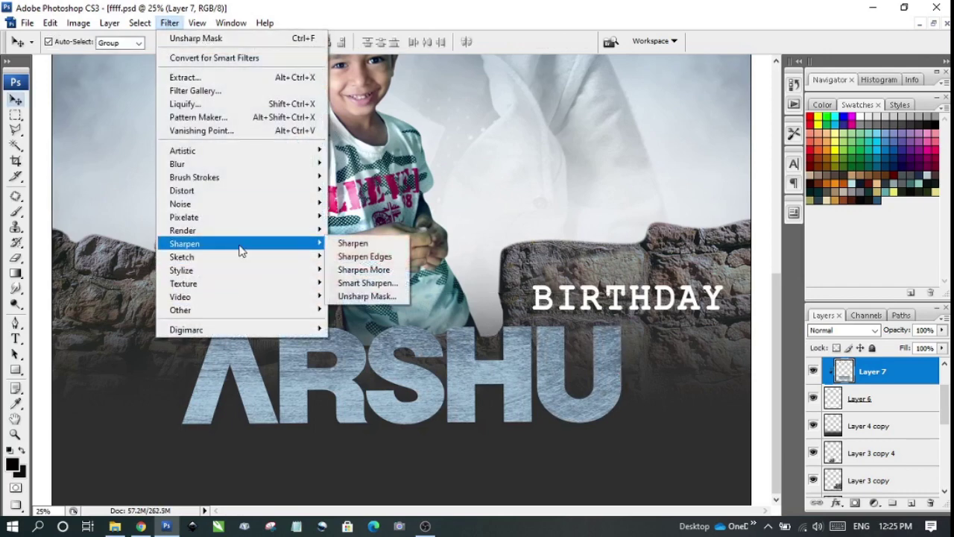
left_click(362, 296)
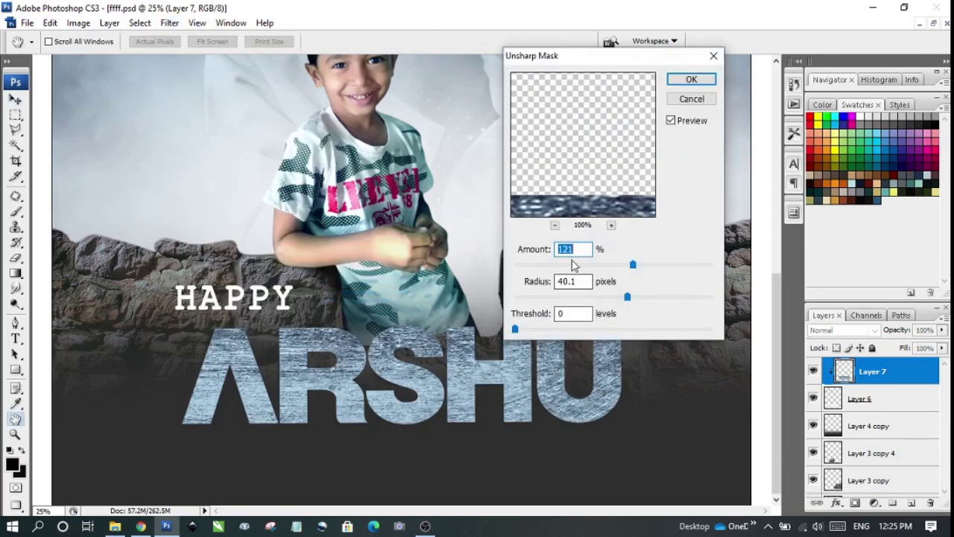
left_click_drag(622, 266, 620, 272)
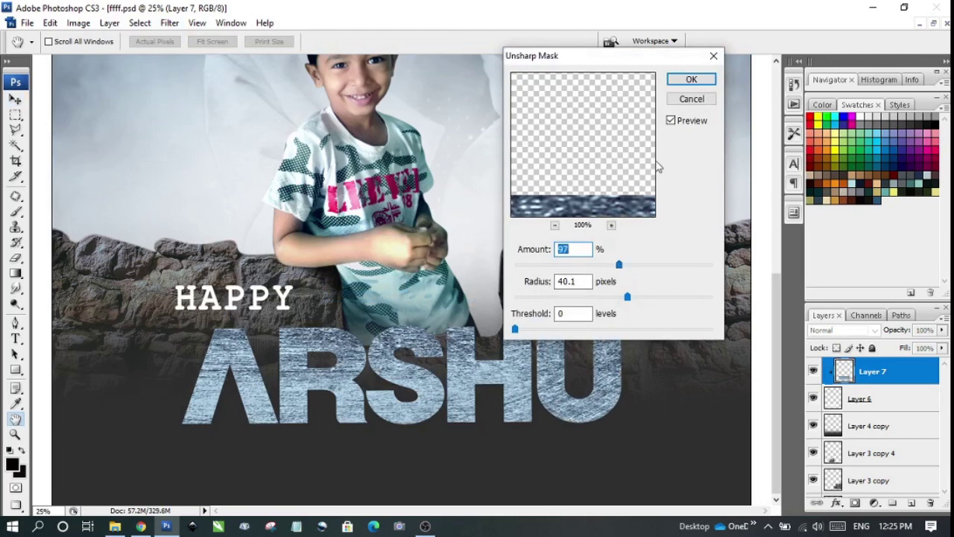
left_click(691, 79)
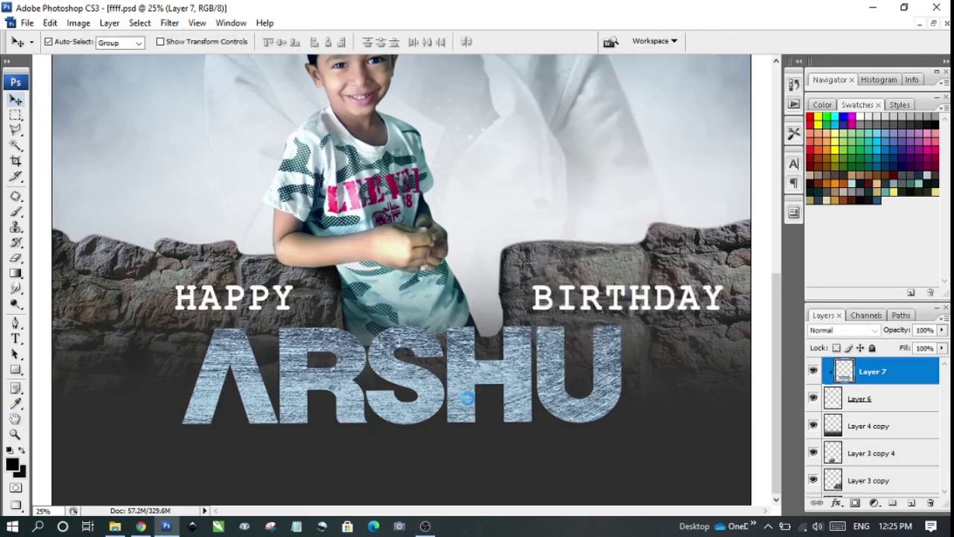
left_click(485, 340, "alt")
right_click(393, 406)
left_click(433, 417)
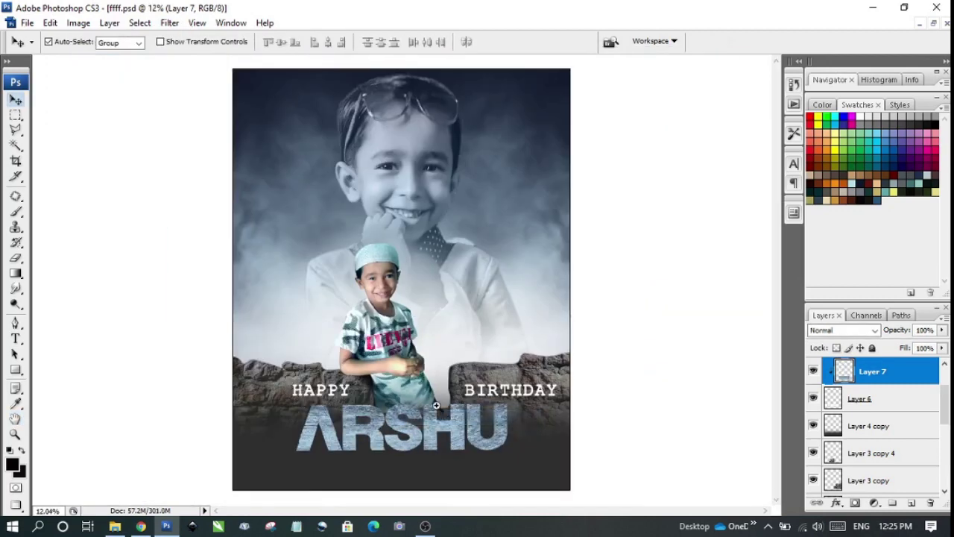
left_click(436, 405, "ctrl")
left_click(421, 432, "ctrl")
left_click(409, 457, "ctrl")
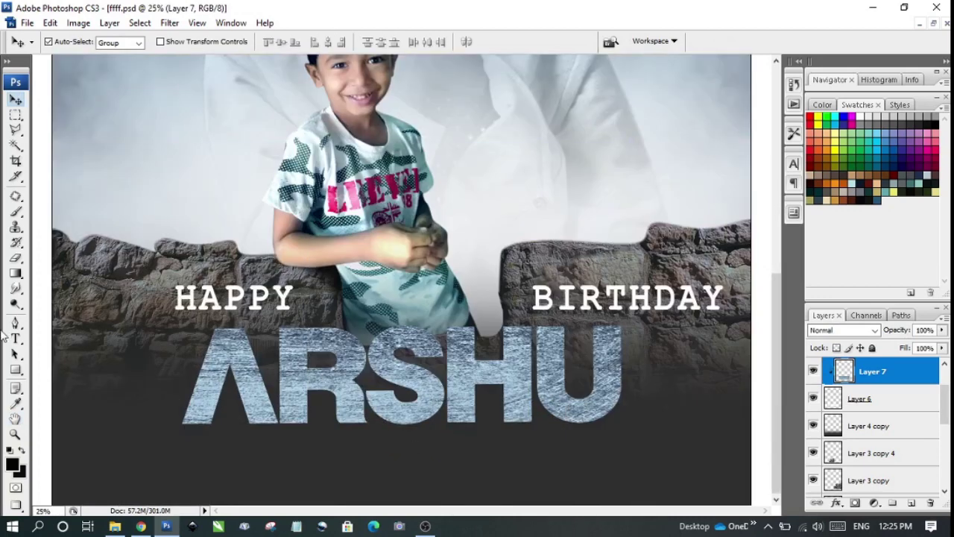
- Dodge the RSHU letters with Range set to Highlights at 41% exposure
left_click(16, 304)
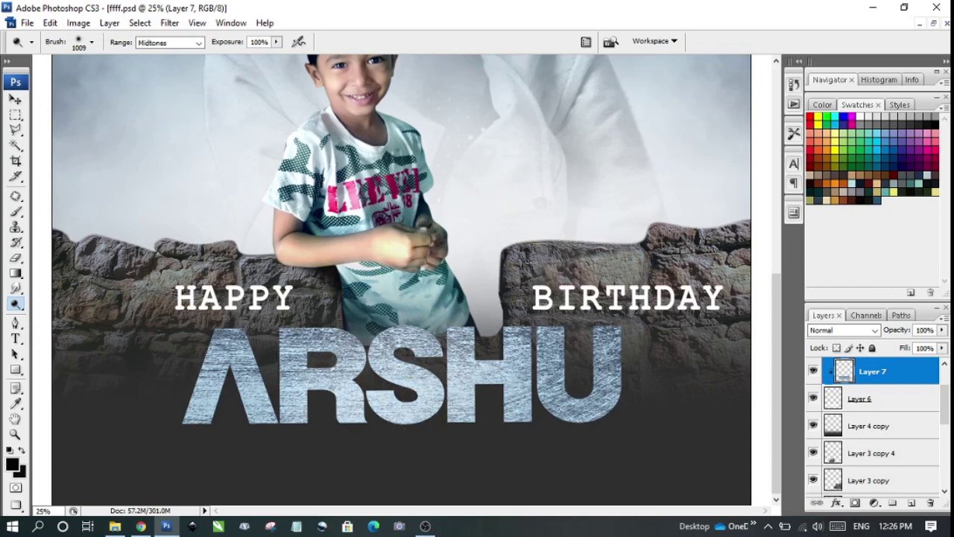
left_click(198, 42)
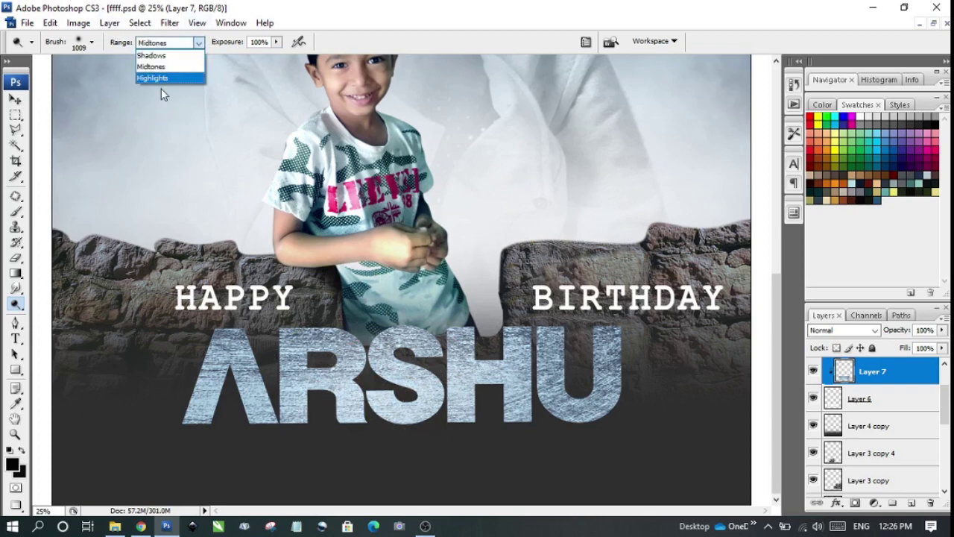
left_click(157, 77)
mouse_move(383, 415)
left_mouse_down()
mouse_move(341, 457)
mouse_move(358, 490)
left_mouse_up()
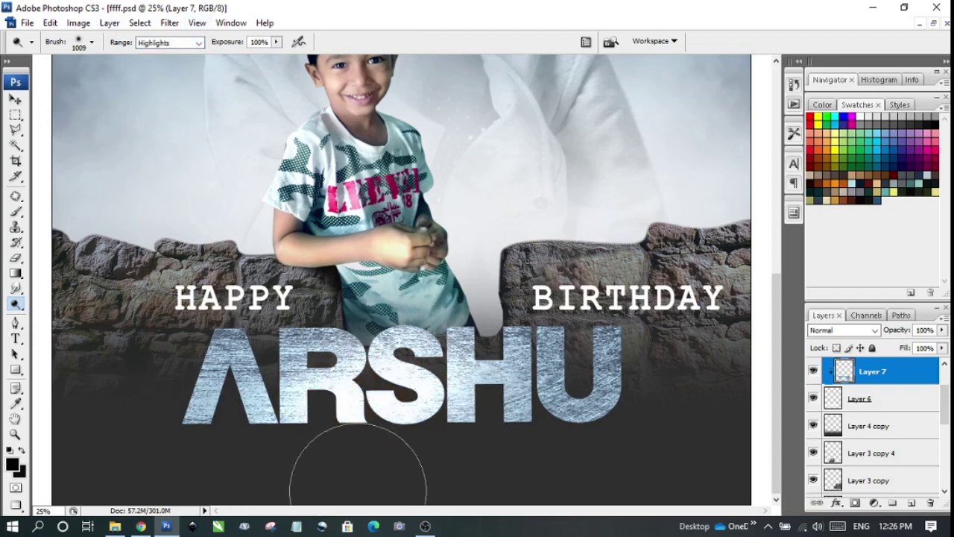
key("ctrl+z")
left_click(275, 42)
left_click_drag(278, 55, 234, 55)
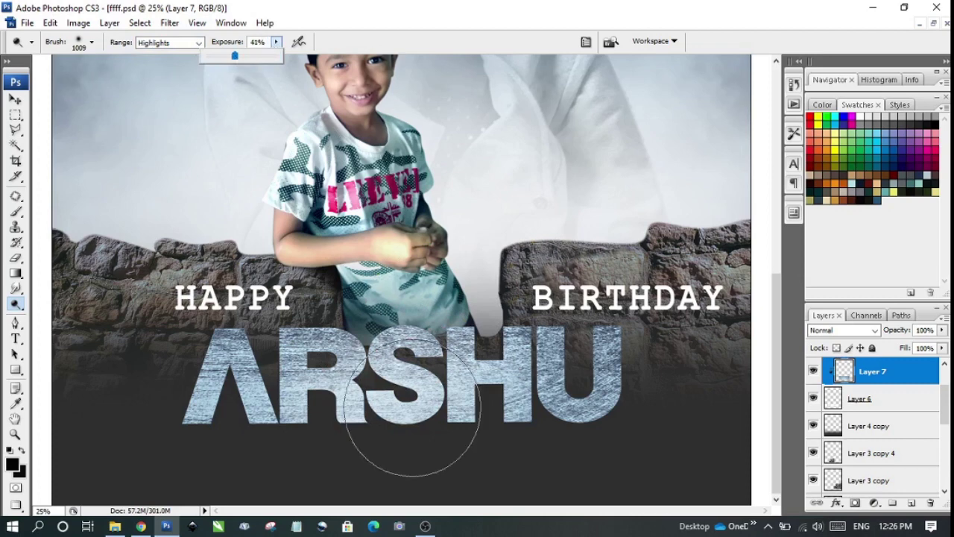
mouse_move(412, 408)
left_mouse_down()
mouse_move(321, 404)
mouse_move(489, 419)
mouse_move(406, 350)
mouse_move(340, 457)
left_mouse_up()
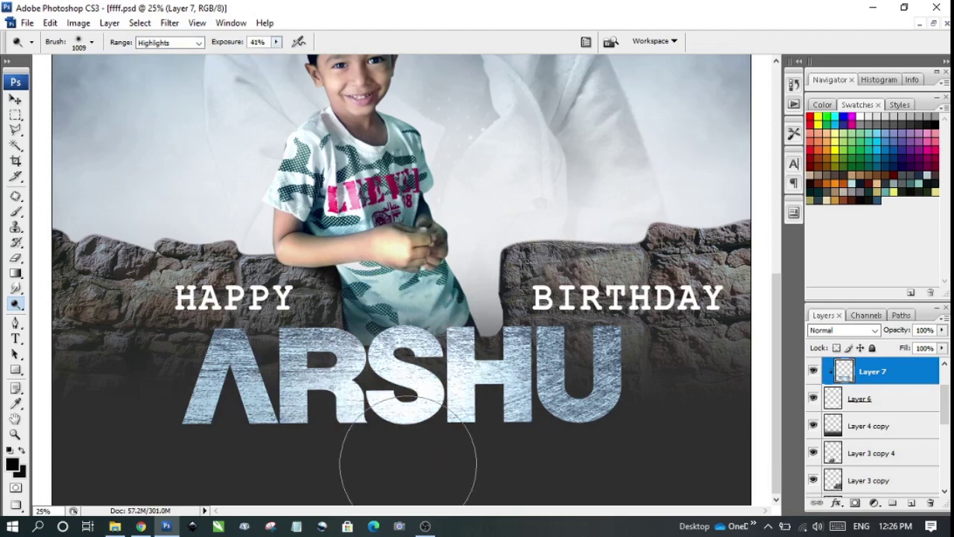
- Raise the texture's brightness by +11 with Brightness/Contrast
left_click(15, 97)
left_click(78, 22)
mouse_move(99, 58)
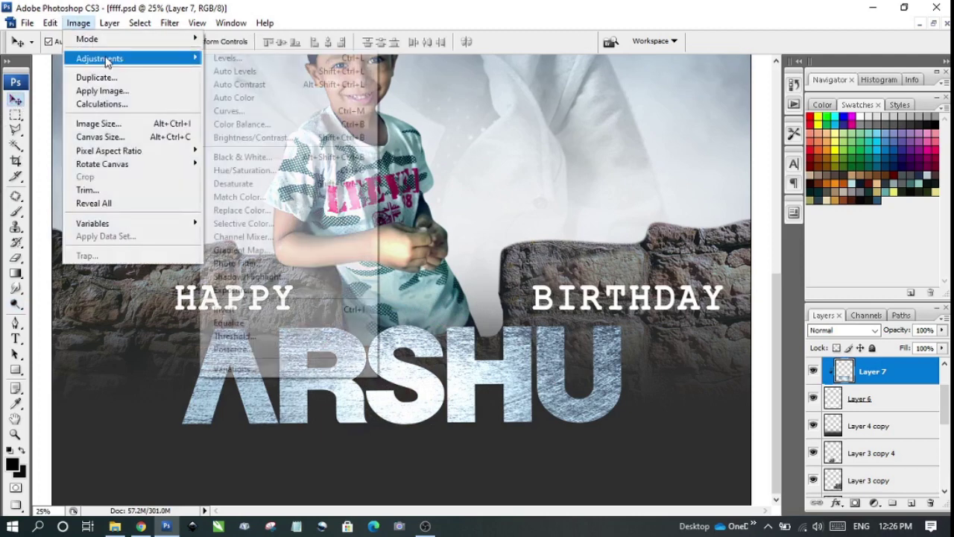
left_click(259, 140)
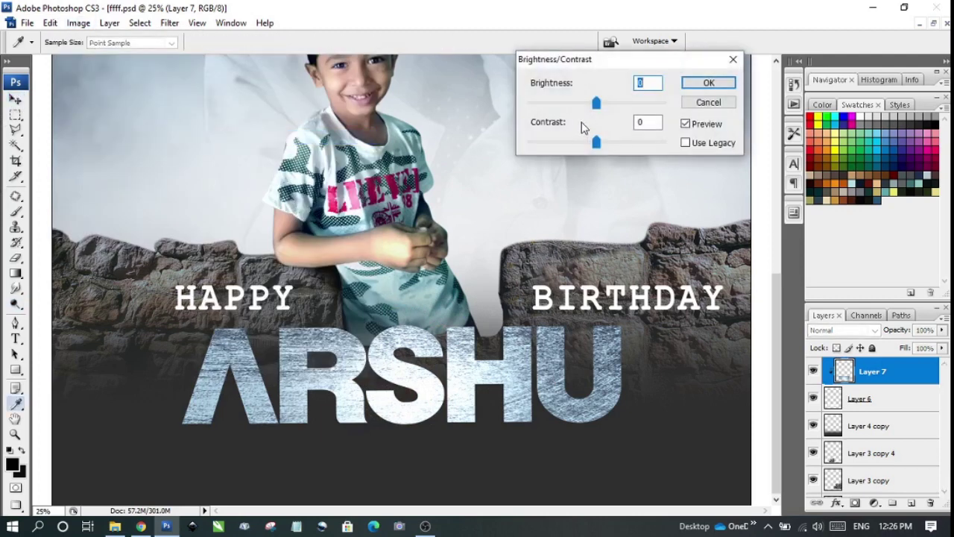
left_click_drag(597, 102, 604, 105)
left_click(708, 82)
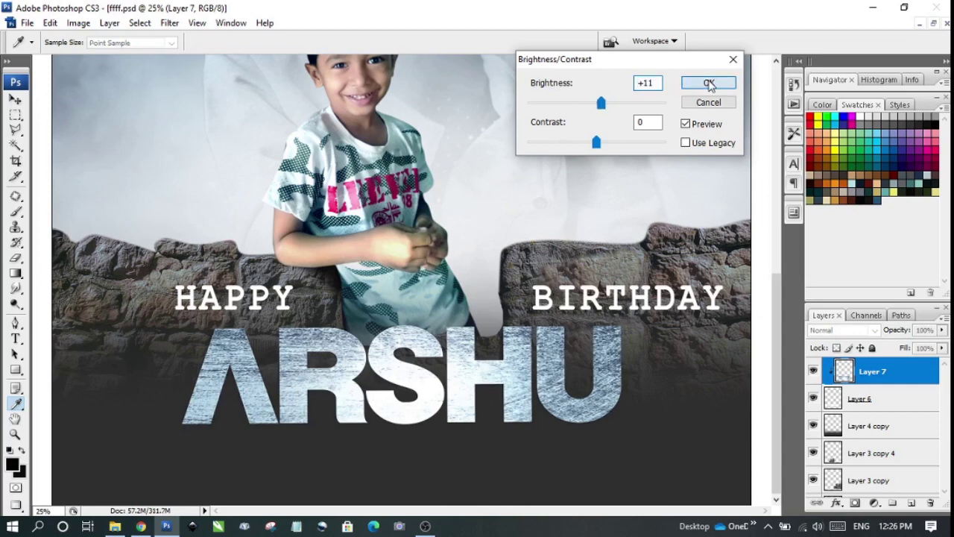
- Lightly dodge the bottom of the ARSHU letters again at 15% exposure
right_click(401, 367)
left_click(422, 378)
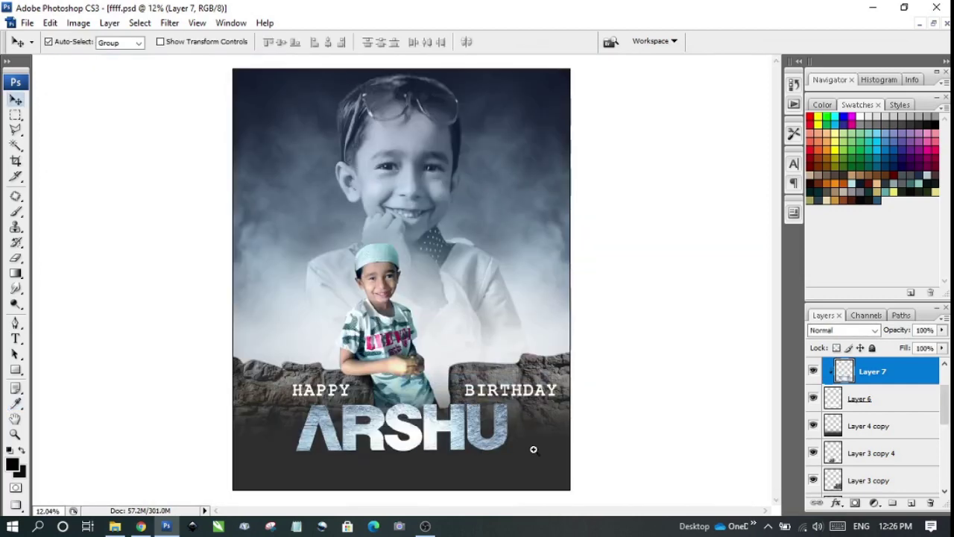
left_click_drag(401, 417, 582, 455)
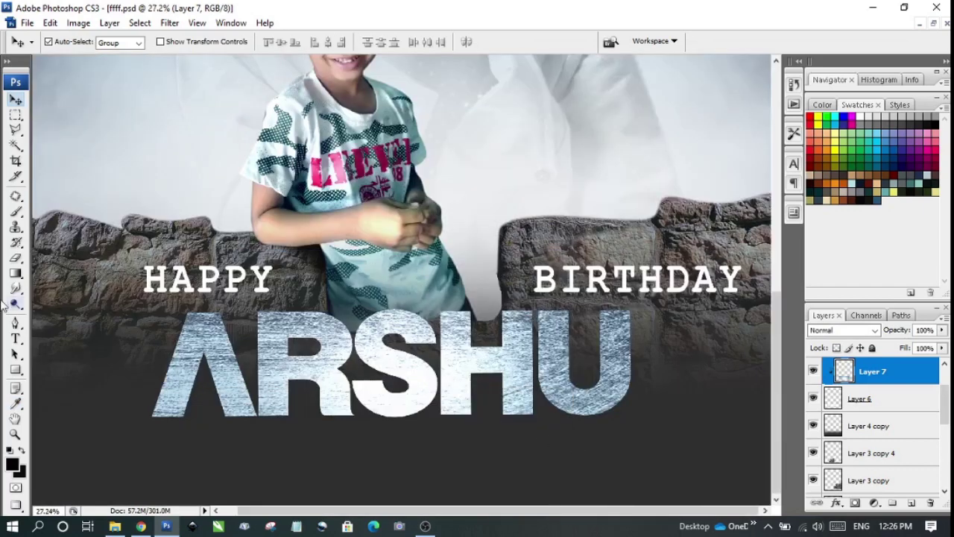
left_click(16, 303)
left_click(276, 41)
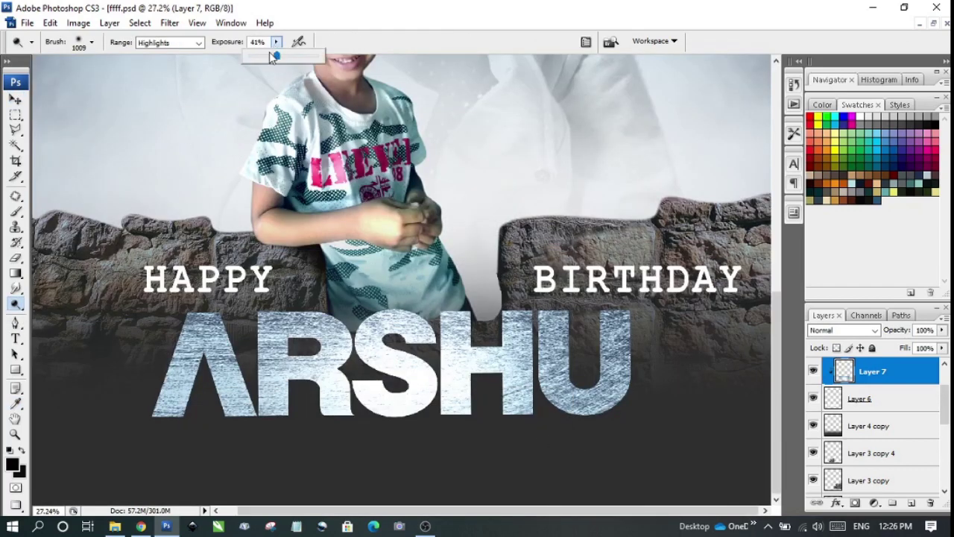
left_click_drag(274, 55, 258, 55)
left_click(259, 401)
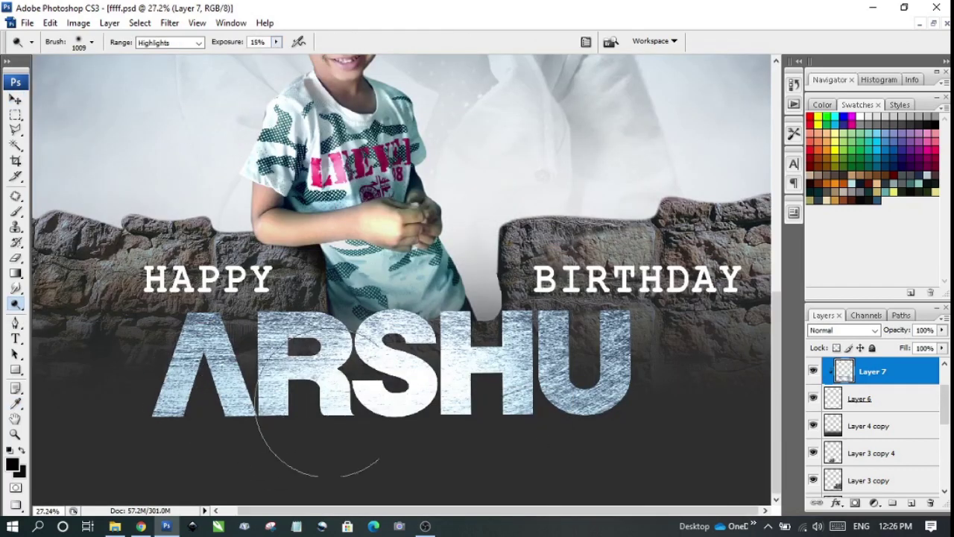
left_click_drag(597, 431, 226, 416)
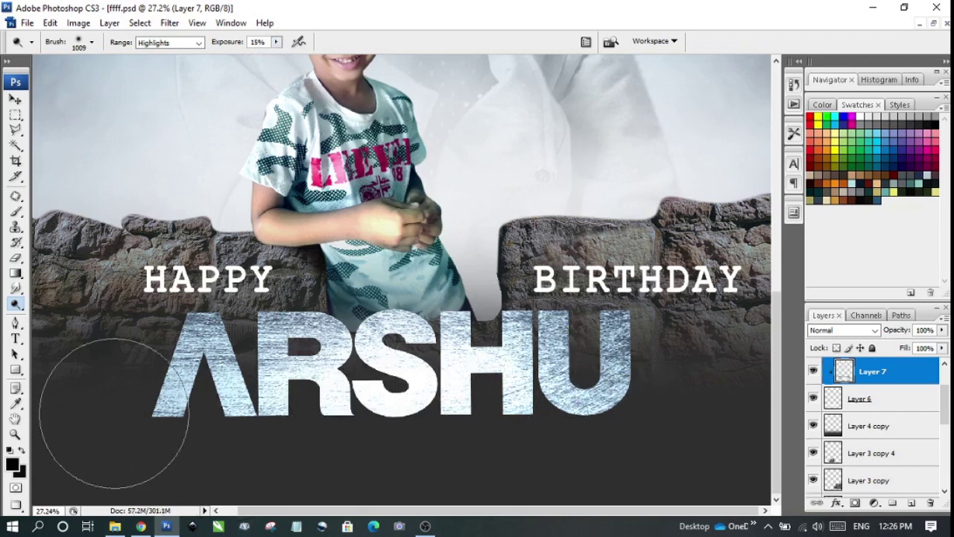
left_click(15, 99)
- Merge Layer 6 into Layer 7 and zoom in on the lower poster
left_click(887, 411, "shift")
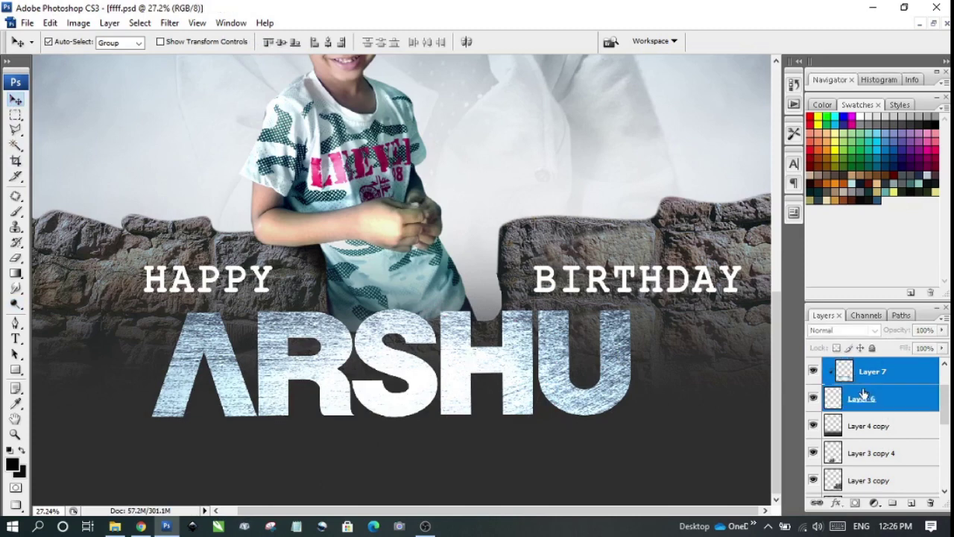
key("ctrl+e")
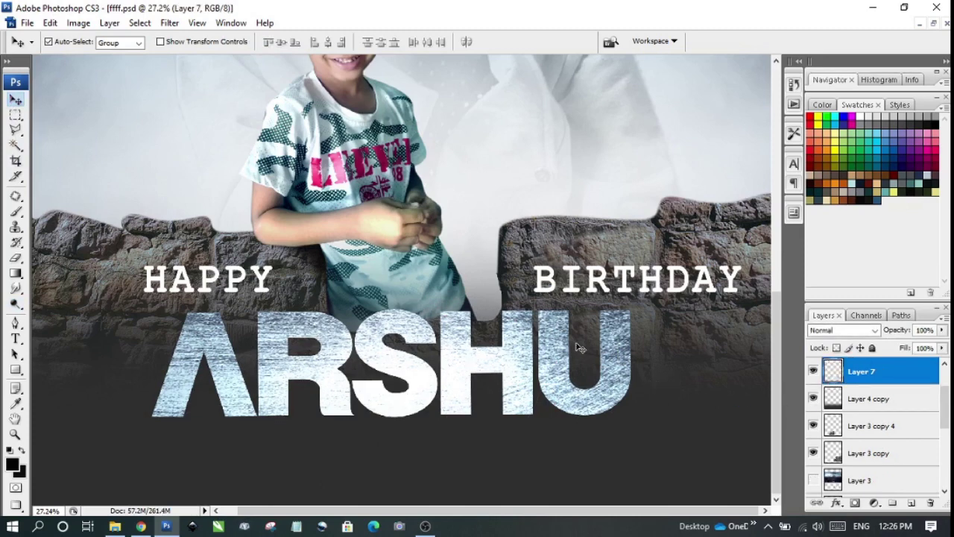
key("ctrl+0")
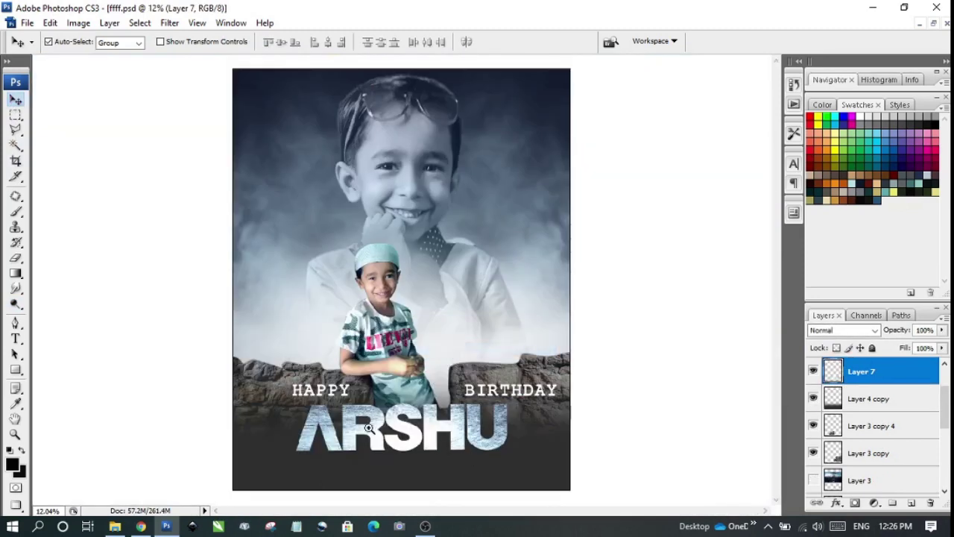
left_click_drag(234, 295, 686, 472)
- Shift the BIRTHDAY text slightly left and select the HAPPY text layer
scroll(645, 325, "up", 1)
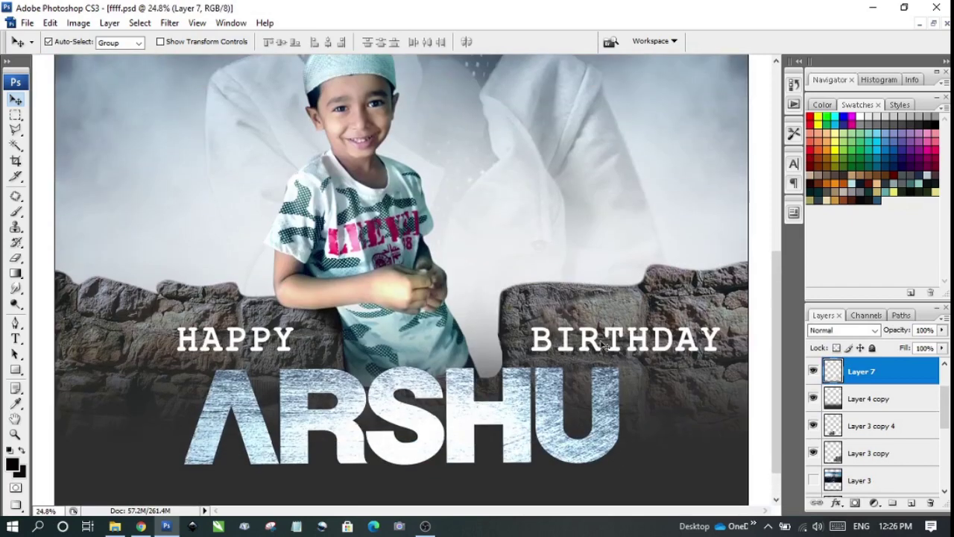
left_click_drag(620, 339, 611, 327)
key("t")
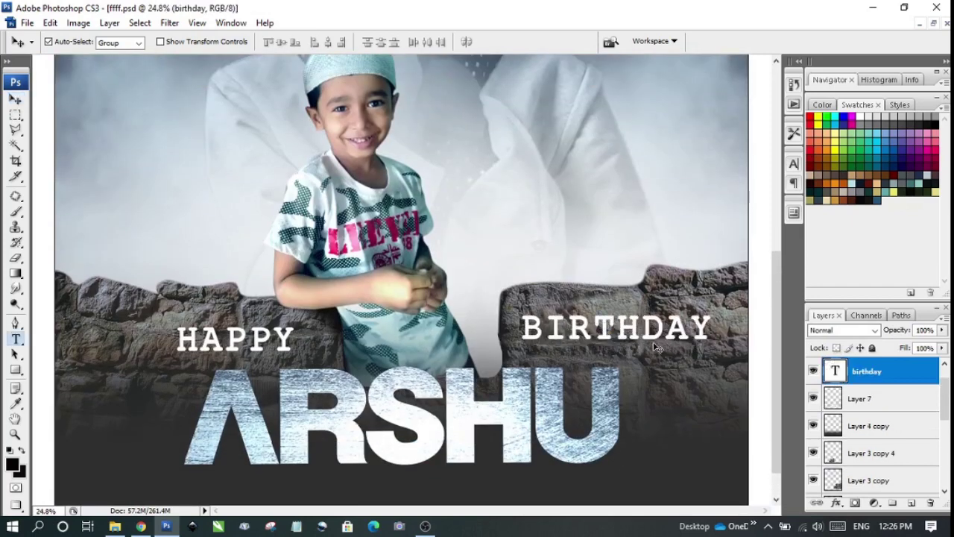
key("v")
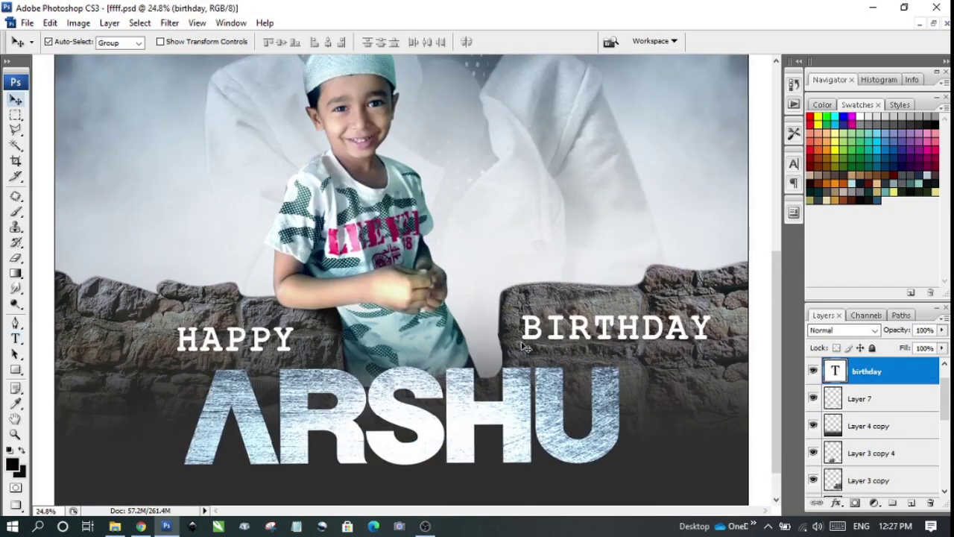
left_click_drag(586, 325, 568, 337)
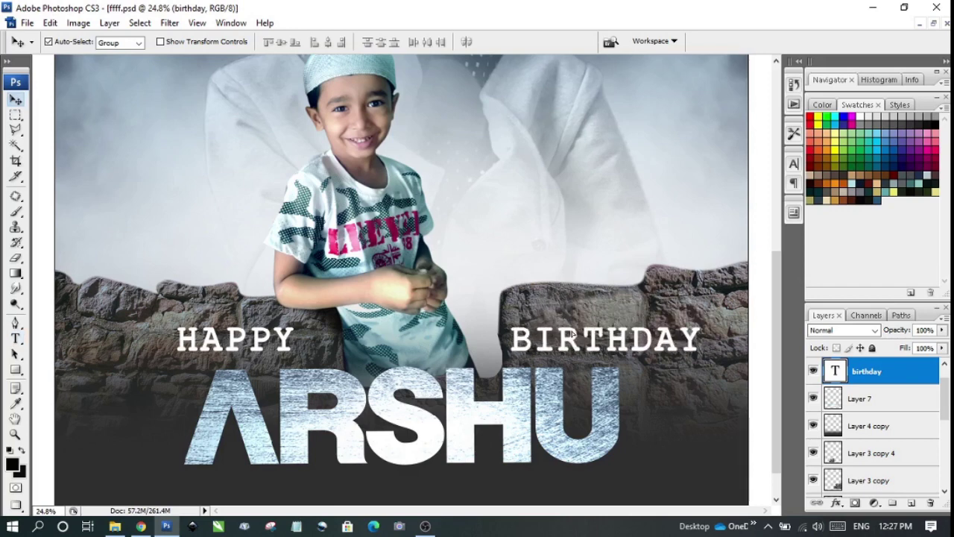
left_click(264, 342)
- Delete the HAPPY text and tighten BIRTHDAY's tracking to -60
key("Delete")
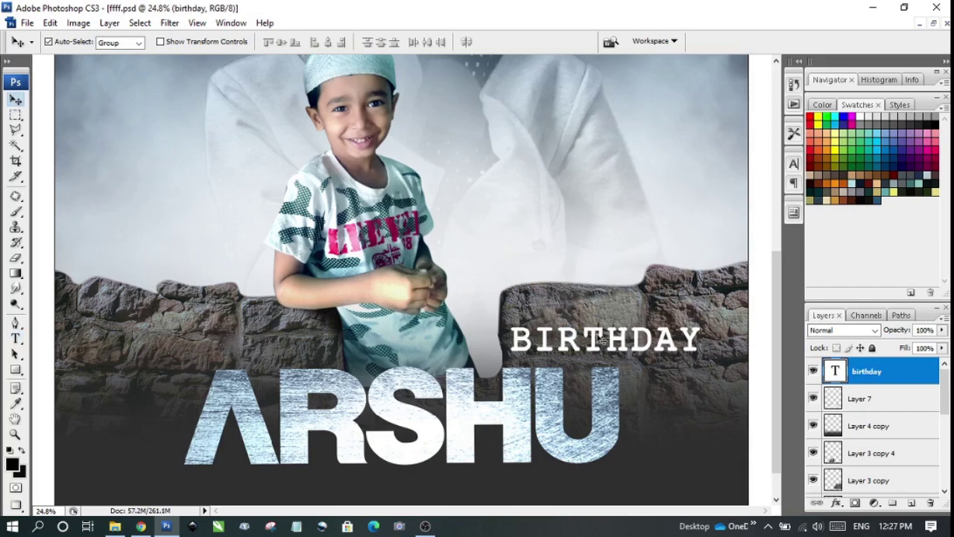
key("t")
double_click(640, 345)
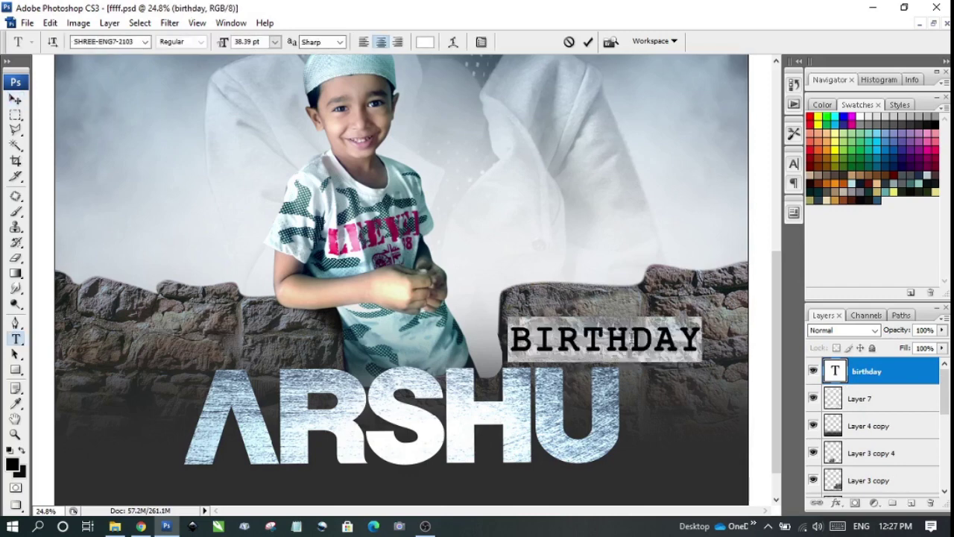
key("ctrl+t")
key("alt+Left")
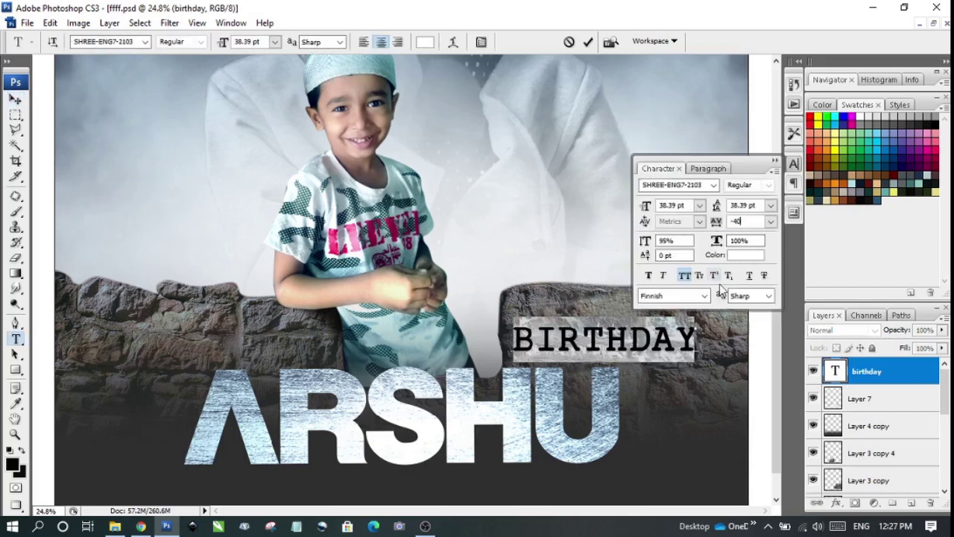
key("alt+Left")
key("alt+Left")
left_click(605, 349)
- Set BIRTHDAY in the SHREE-ENG7-2103 font with Faux Bold and commit the edit
double_click(604, 346)
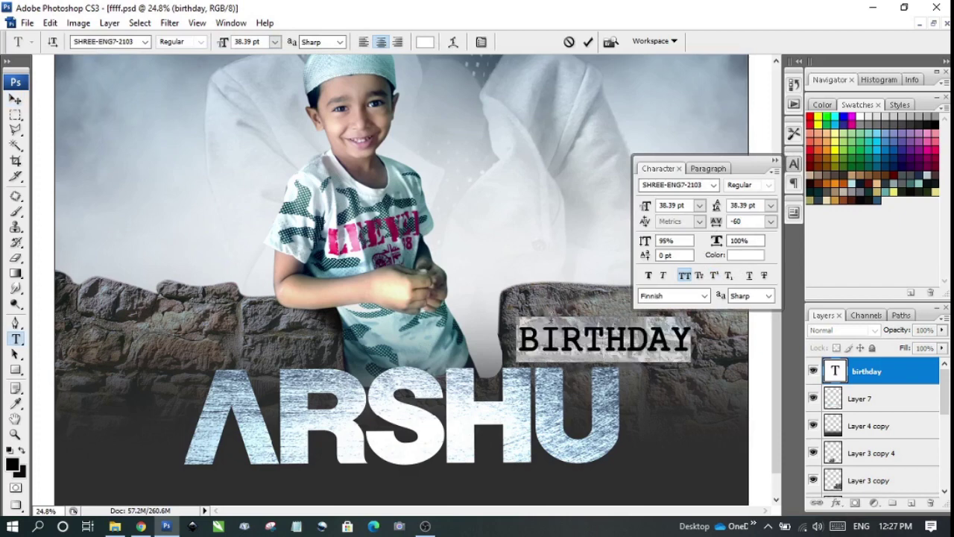
left_click(104, 41)
key("Down")
key("Down")
key("Up")
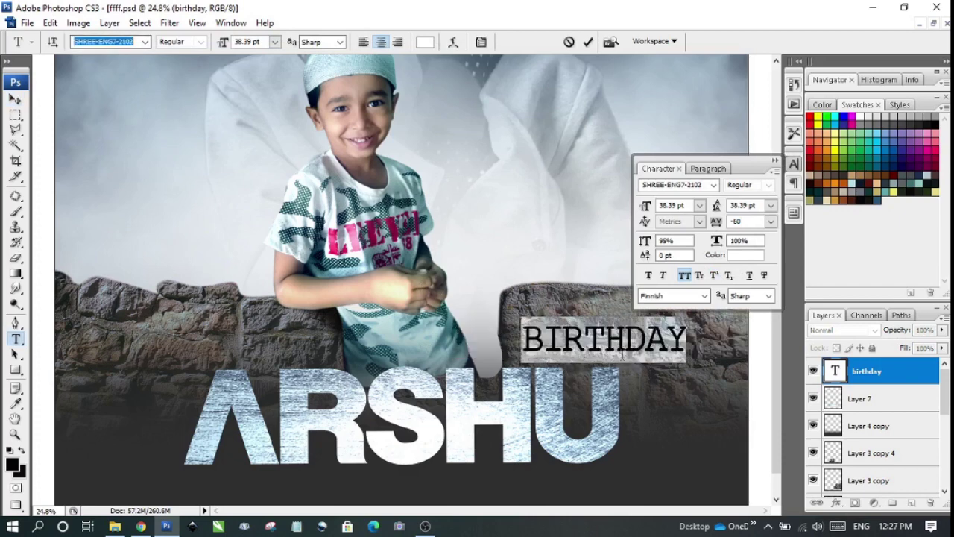
key("Down")
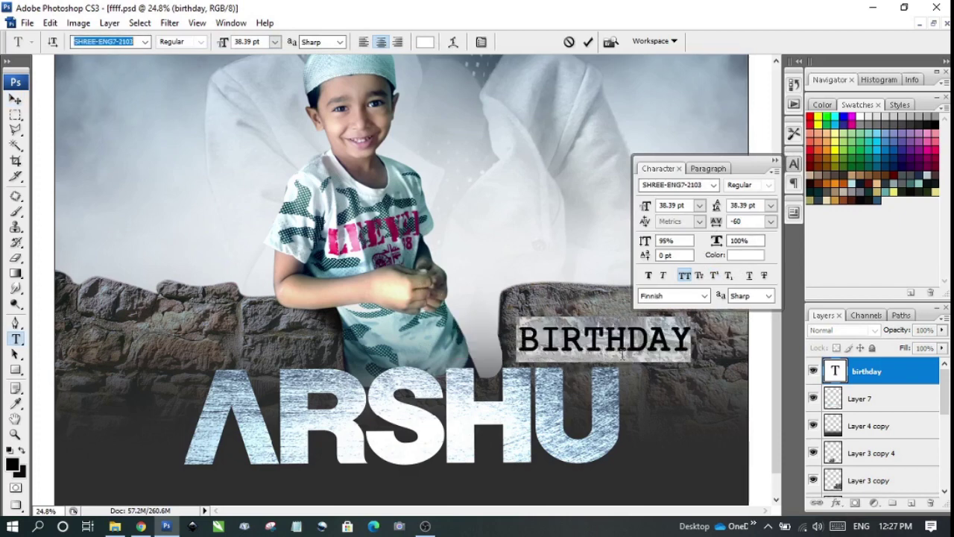
left_click(649, 277)
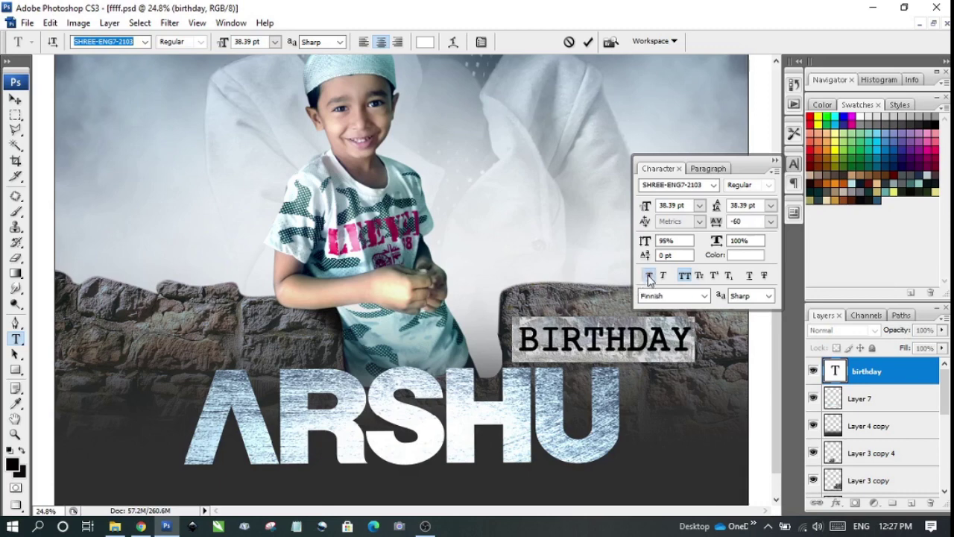
left_click(632, 346)
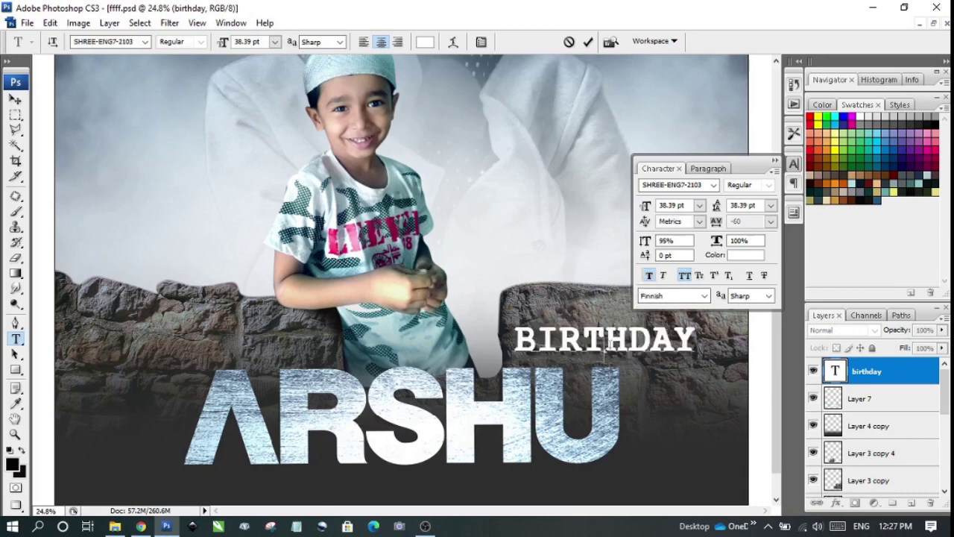
left_click(775, 161)
double_click(592, 341)
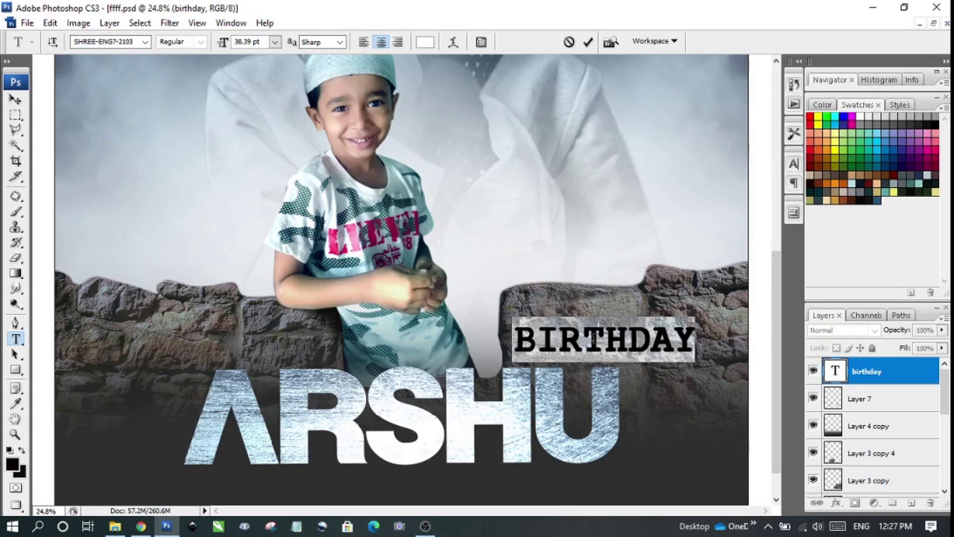
key("ctrl+Return")
- Alt-drag a duplicate of BIRTHDAY to the left side above ARSHU
key("v")
left_click_drag(640, 343, 639, 331)
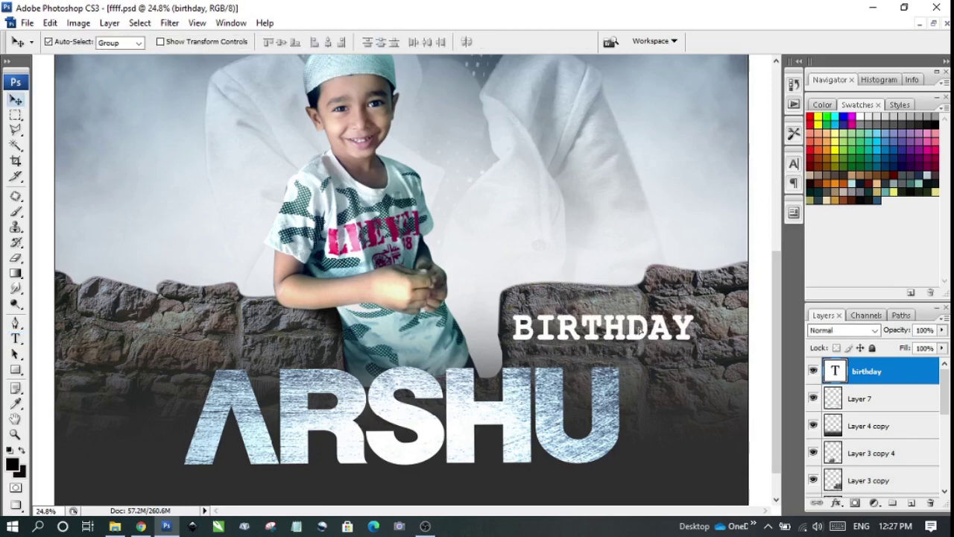
scroll(566, 356, "down", 1)
scroll(620, 363, "up", 1)
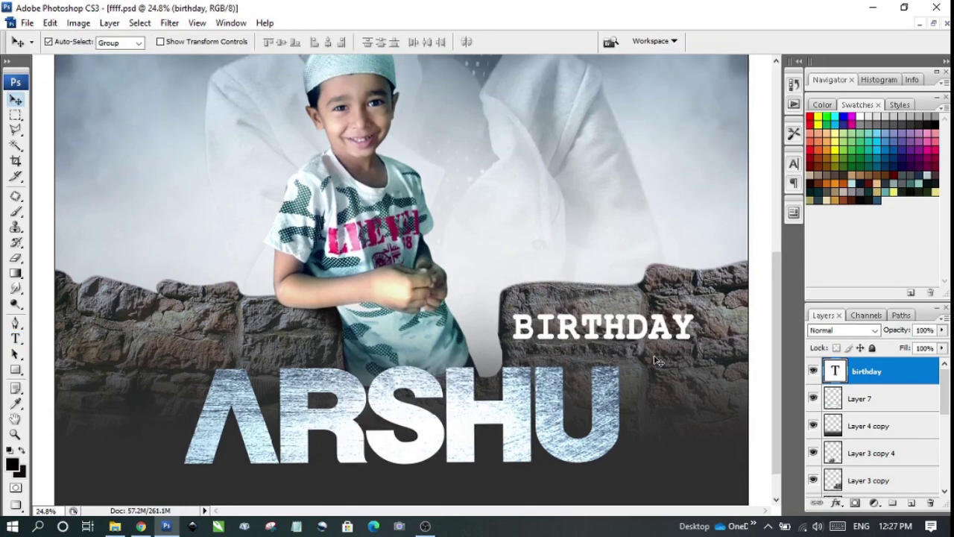
mouse_move(638, 335)
left_mouse_down()
mouse_move(639, 350)
mouse_move(272, 353)
left_mouse_up()
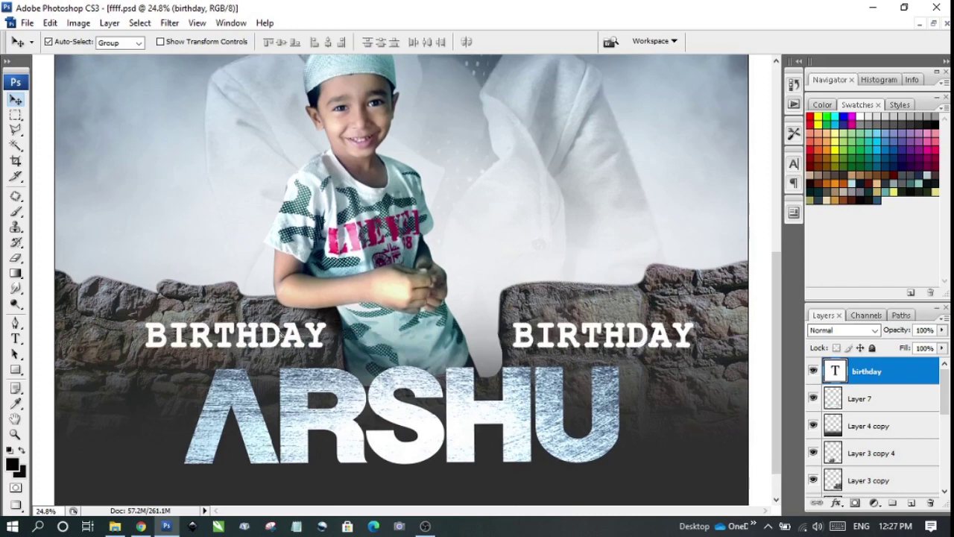
- Retype the left BIRTHDAY copy as HAPPY and commit it
left_click(15, 337)
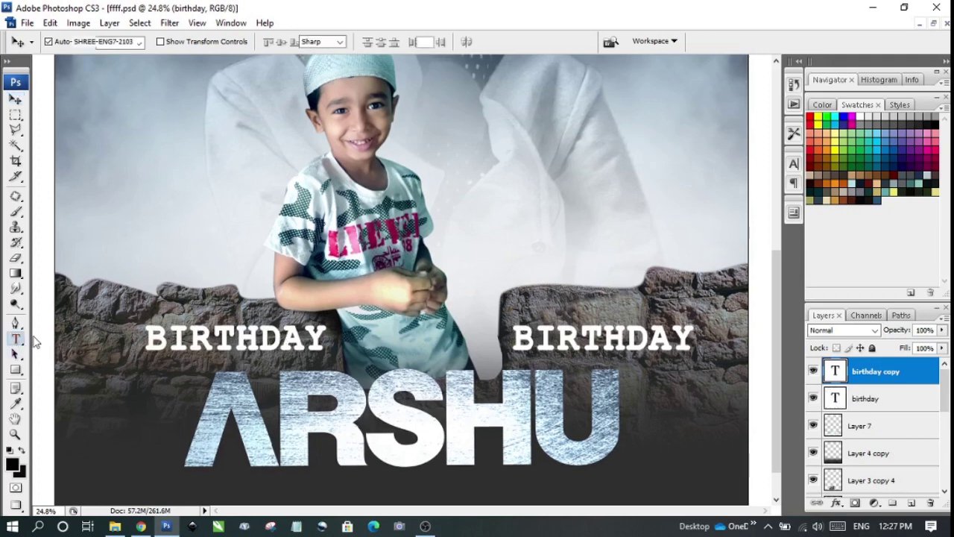
double_click(223, 339)
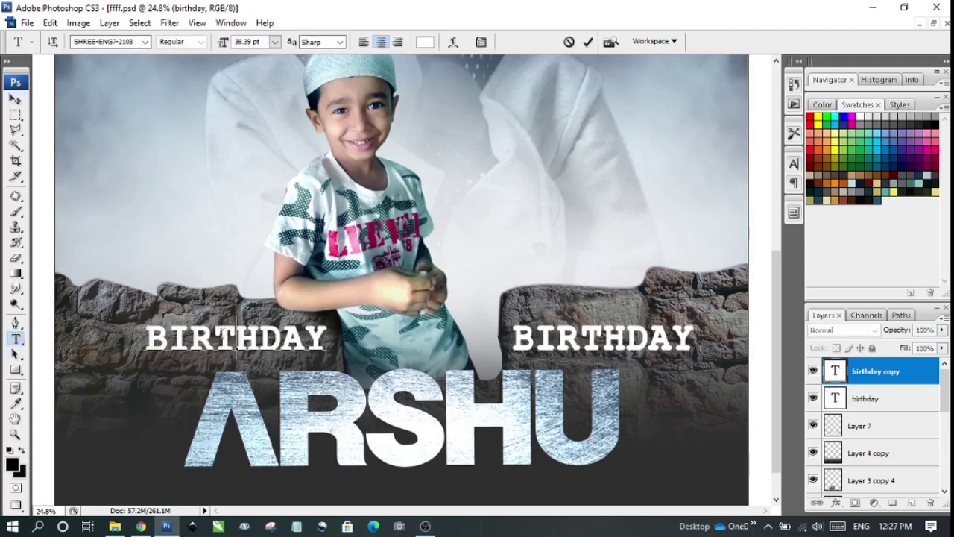
type("s")
key("BackSpace")
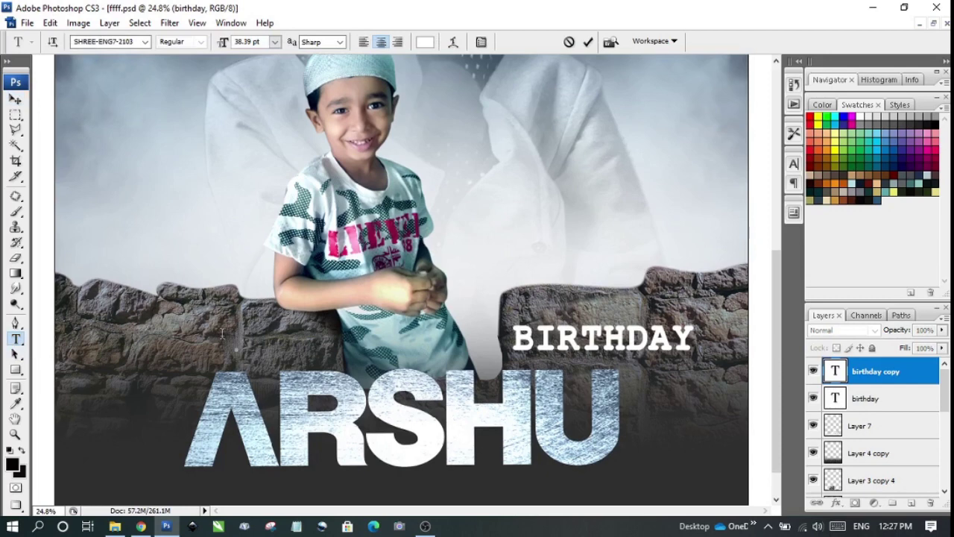
type("HAPPY")
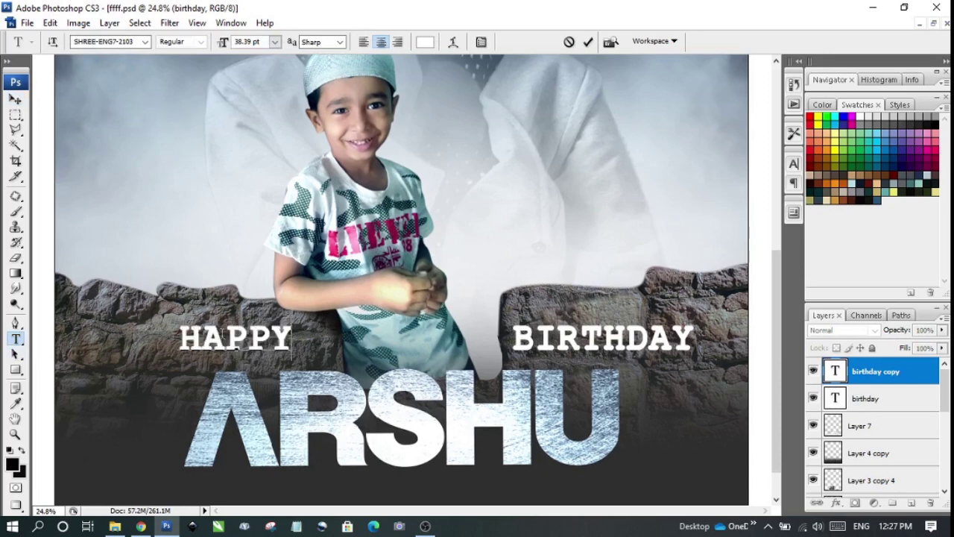
key("ctrl+Return")
key("v")
- Fit the poster, zoom into the title area, and select the ARSHU texture layer
left_click(454, 337, "alt")
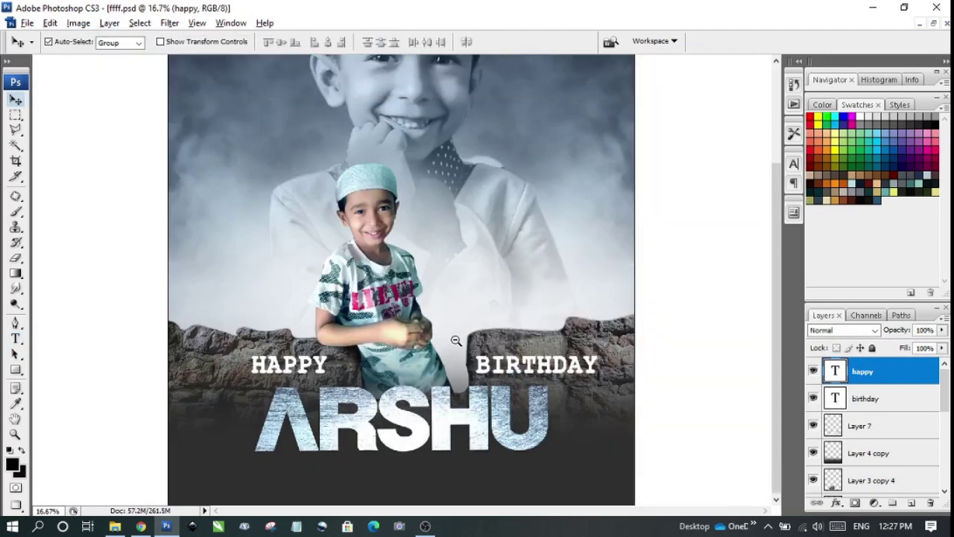
right_click(440, 387)
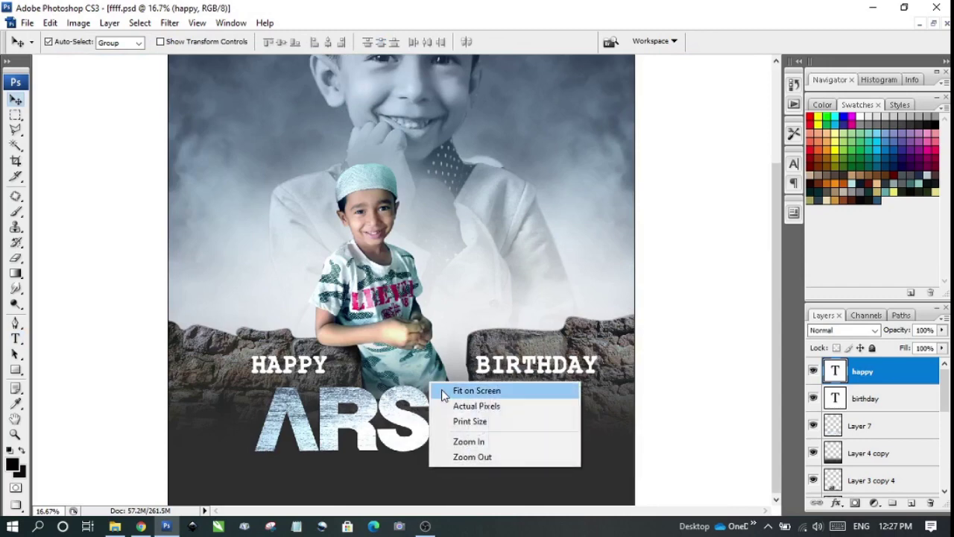
left_click(451, 390)
left_click_drag(253, 337, 655, 440)
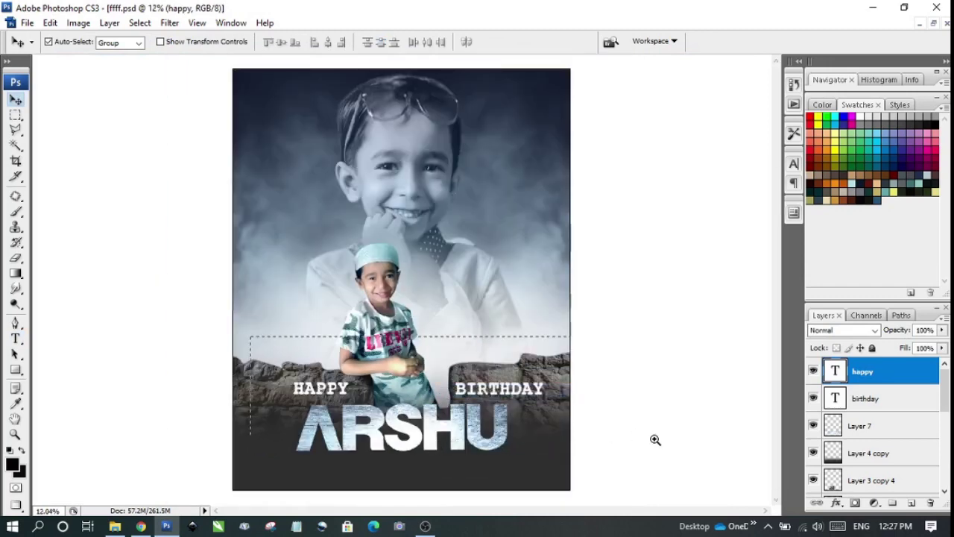
left_click(504, 358)
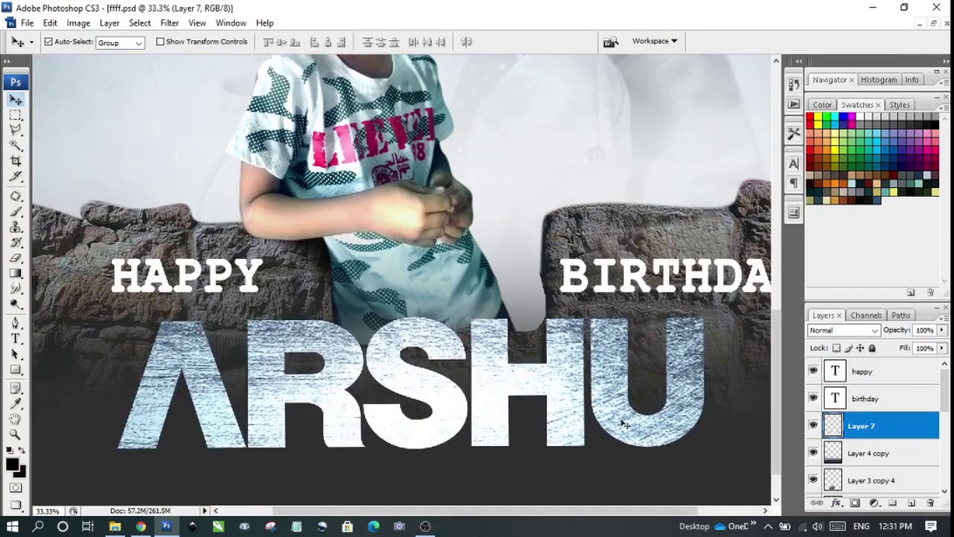
- Add a Bevel and Emboss effect to the ARSHU lettering and zoom in on the letters
left_click(838, 504)
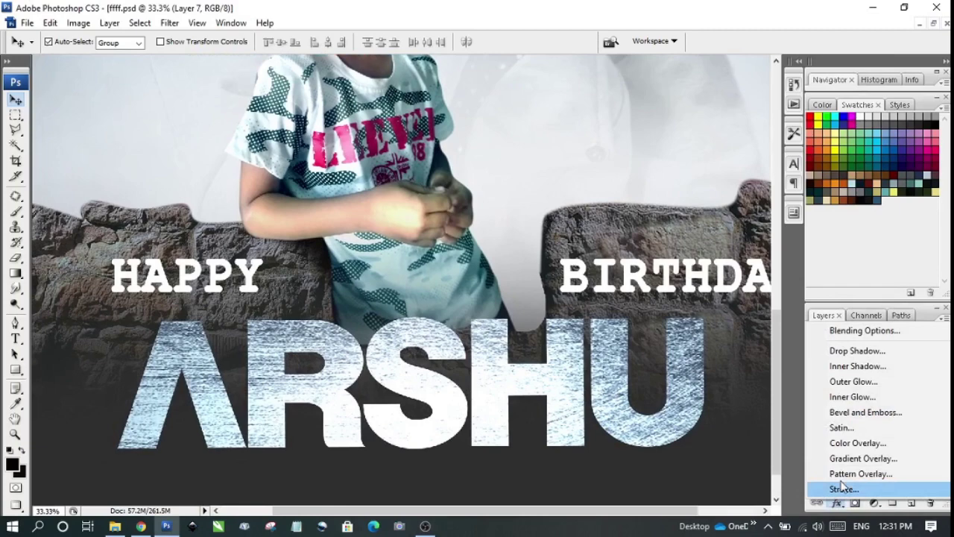
left_click(873, 414)
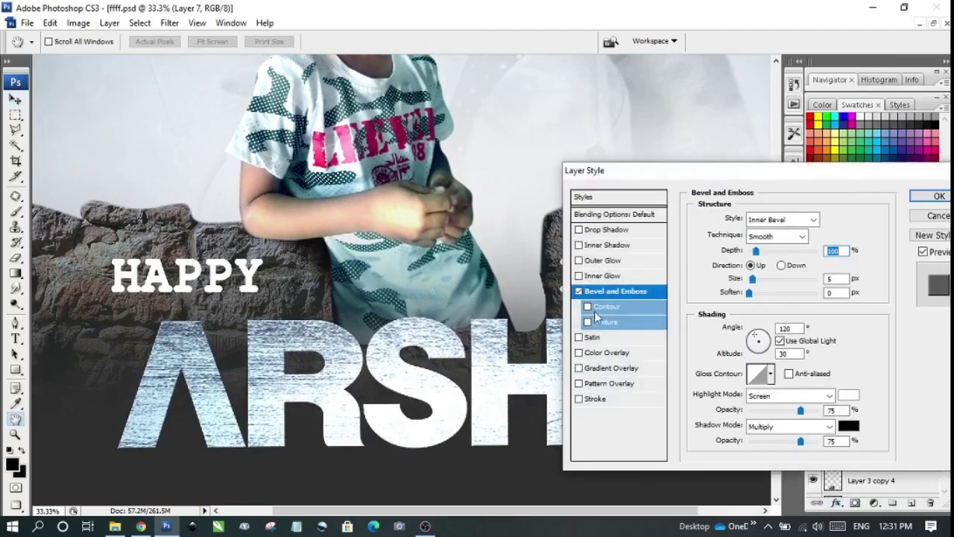
left_click_drag(452, 409, 420, 351)
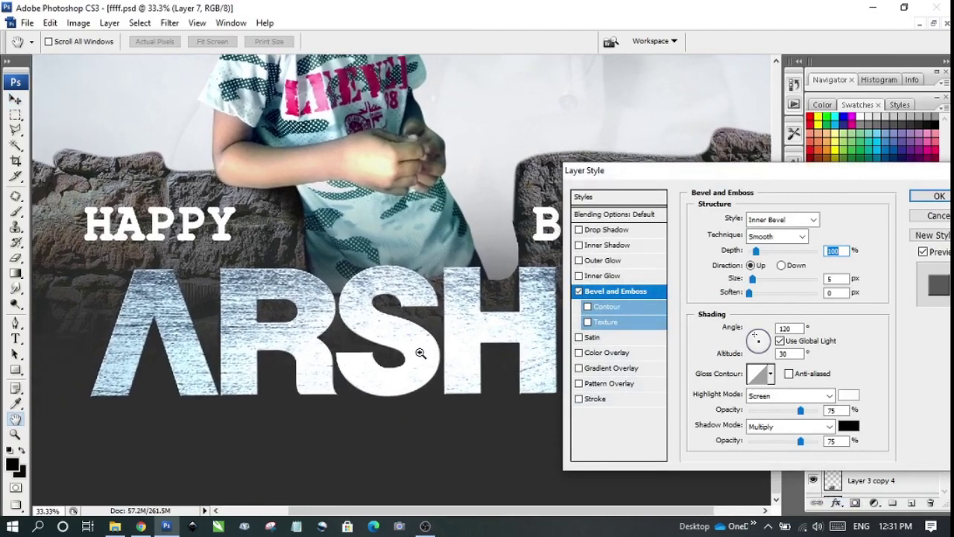
key("ctrl+plus")
key("ctrl+plus")
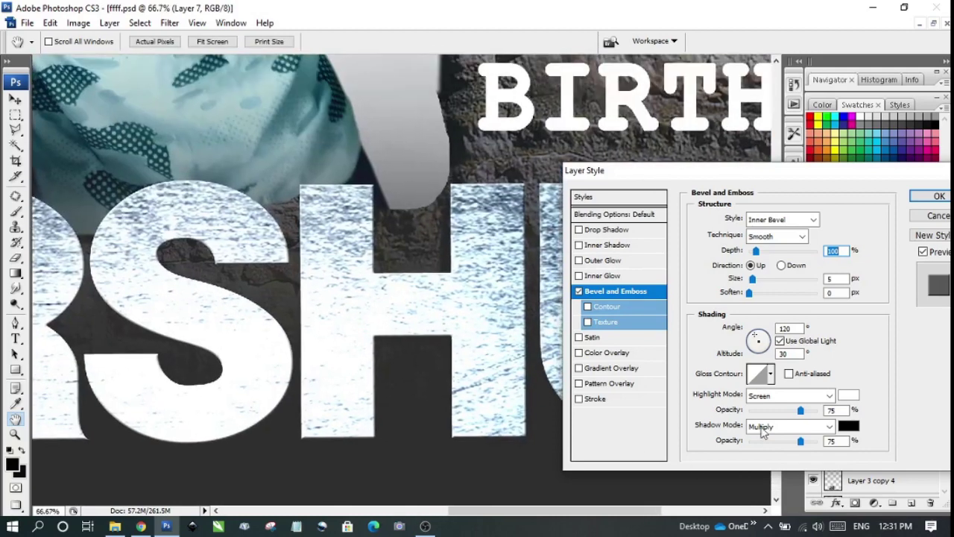
left_click_drag(809, 171, 794, 201)
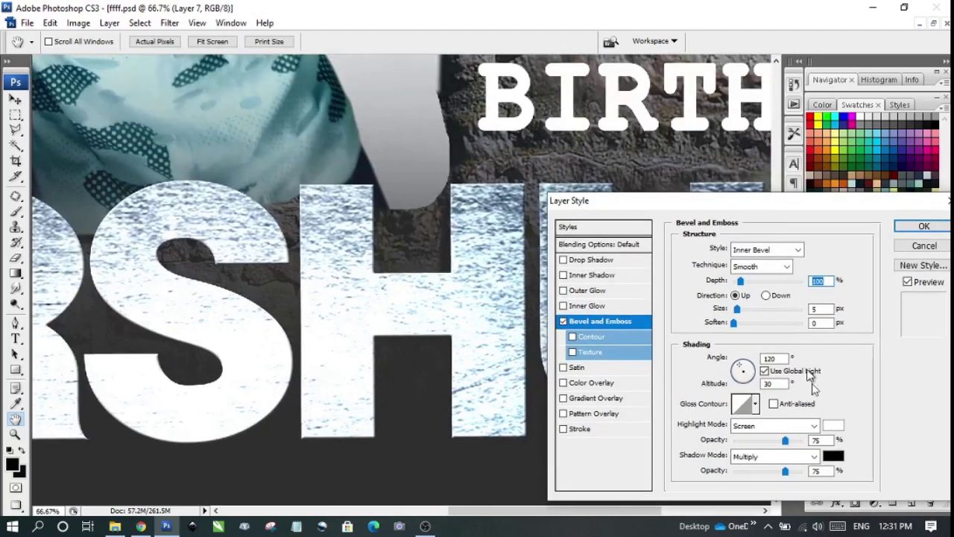
- Give the bevel a pale teal shadow, 0 highlight opacity, 1000% depth and 16 px size
left_click(833, 455)
left_click(921, 178)
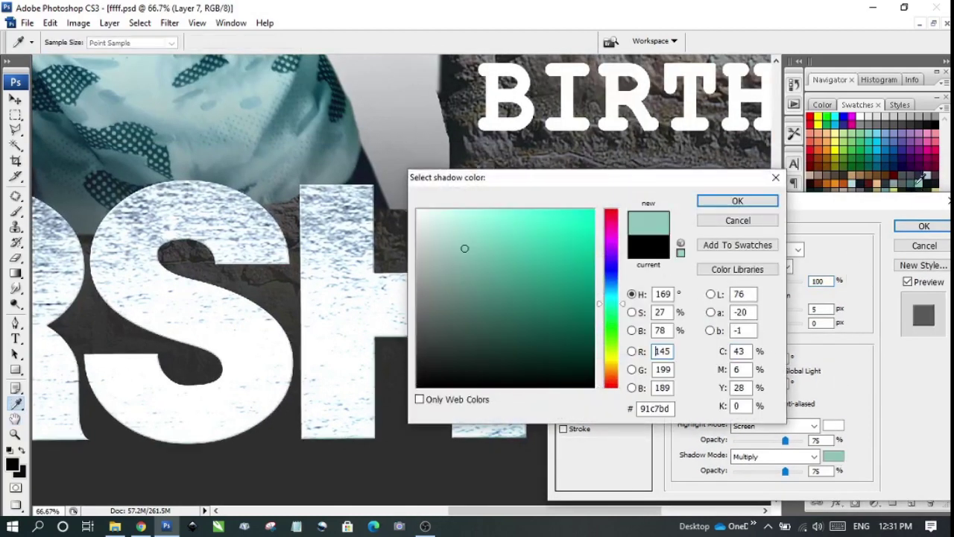
left_click(736, 201)
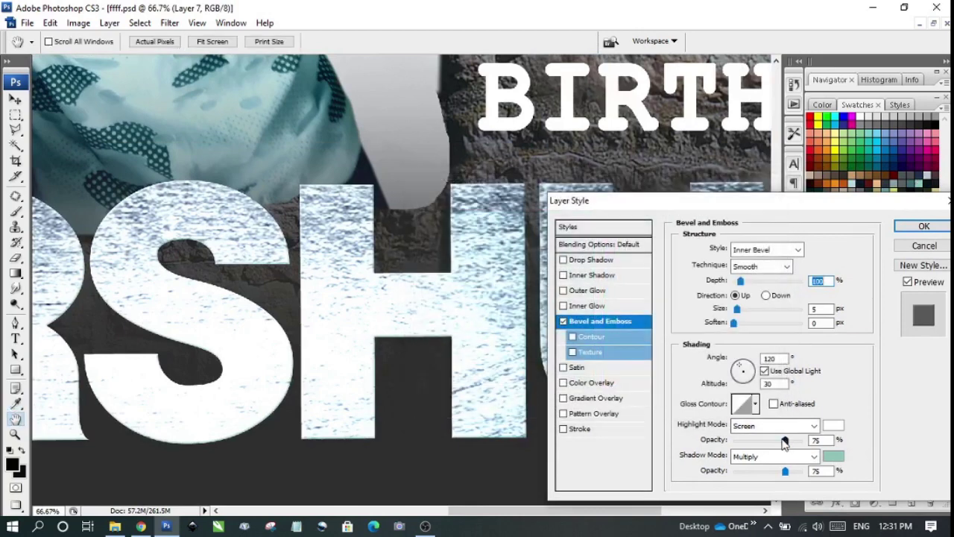
left_click_drag(785, 441, 694, 393)
left_click_drag(741, 281, 812, 283)
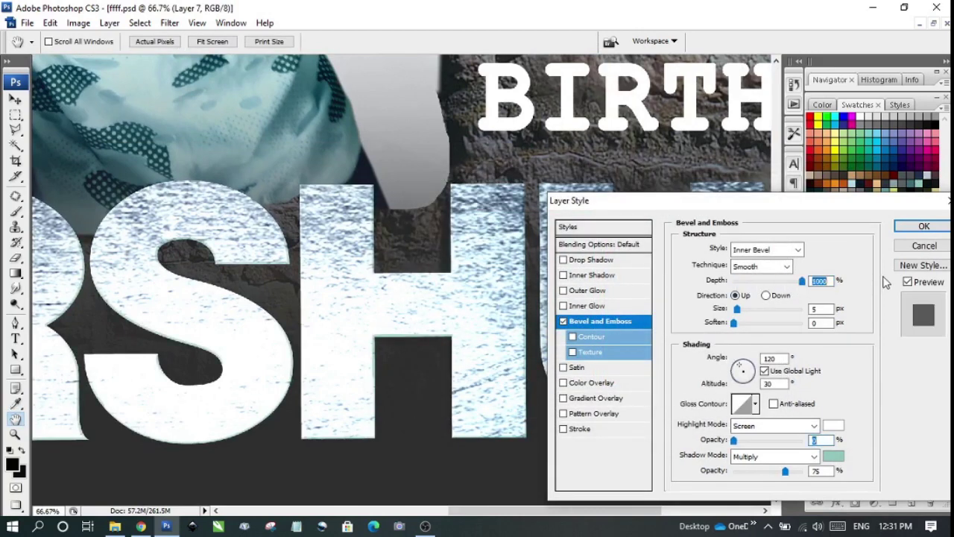
left_click_drag(737, 309, 743, 308)
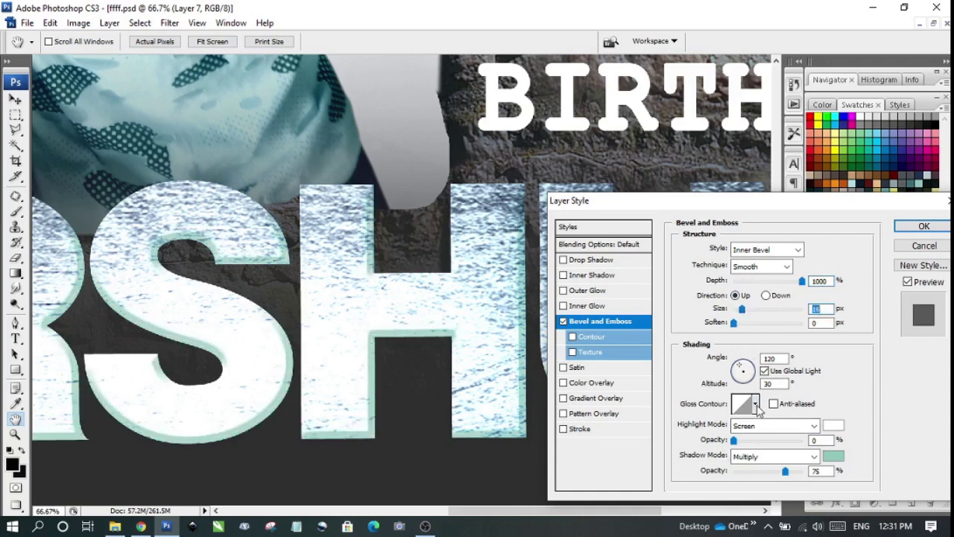
- Choose a multi-peak gloss contour for the bevel
left_click(755, 404)
left_click(743, 332)
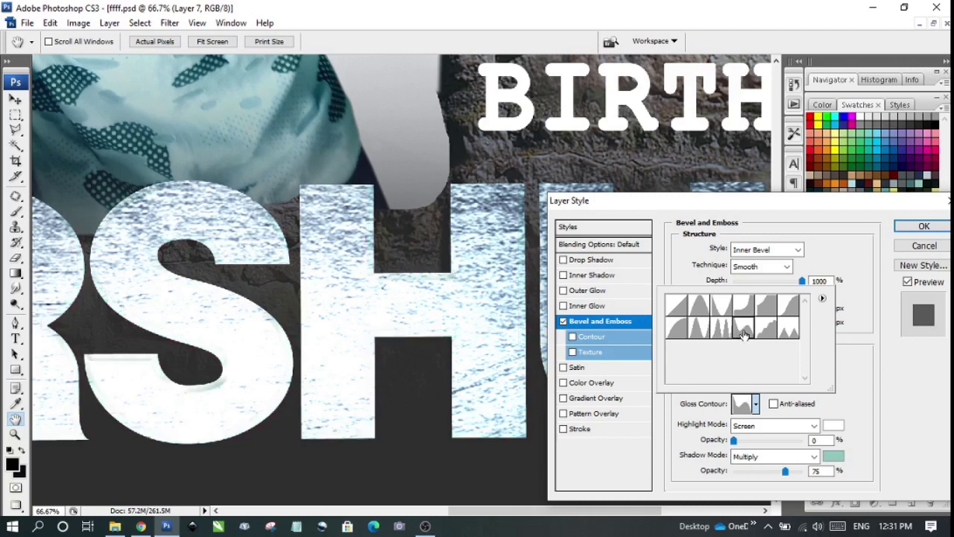
left_click(743, 313)
left_click(719, 328)
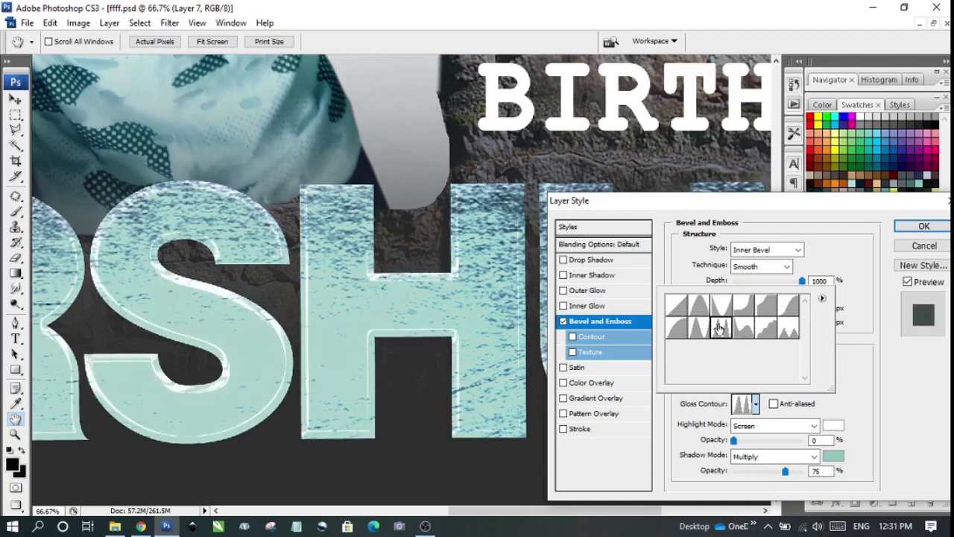
left_click(690, 333)
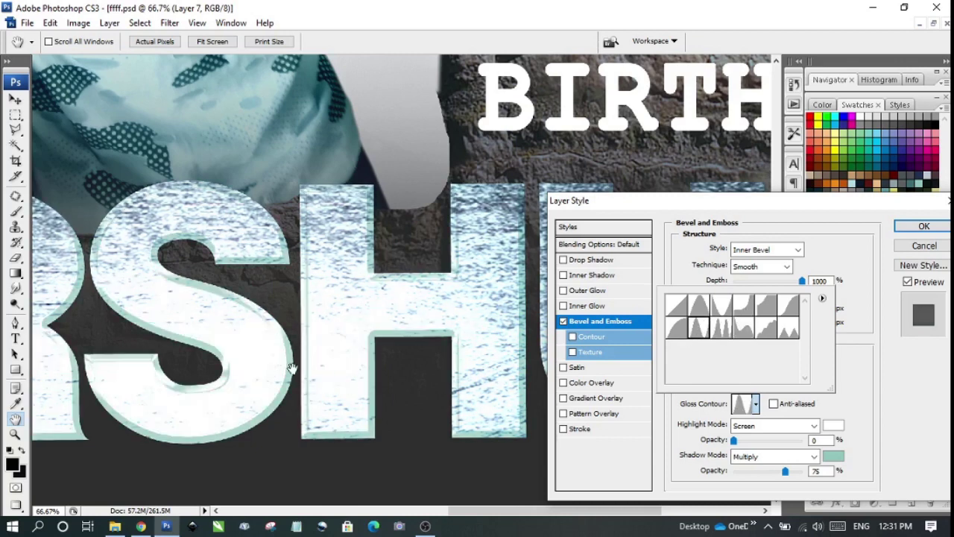
left_click(331, 319)
- Inspect the embossed letters and set the bevel shadow to Multiply at 75%
key("ctrl+minus")
key("ctrl+minus")
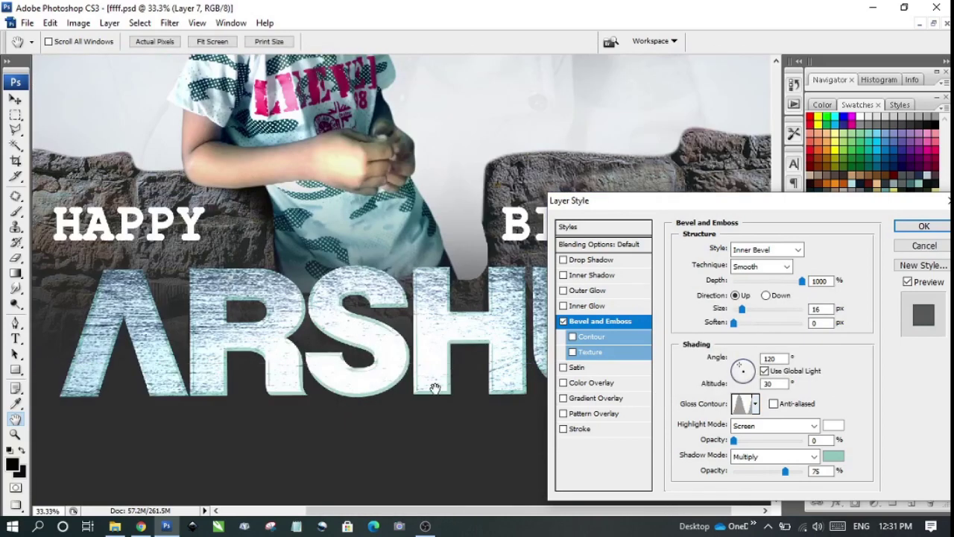
left_click_drag(435, 388, 416, 391)
key("ctrl+plus")
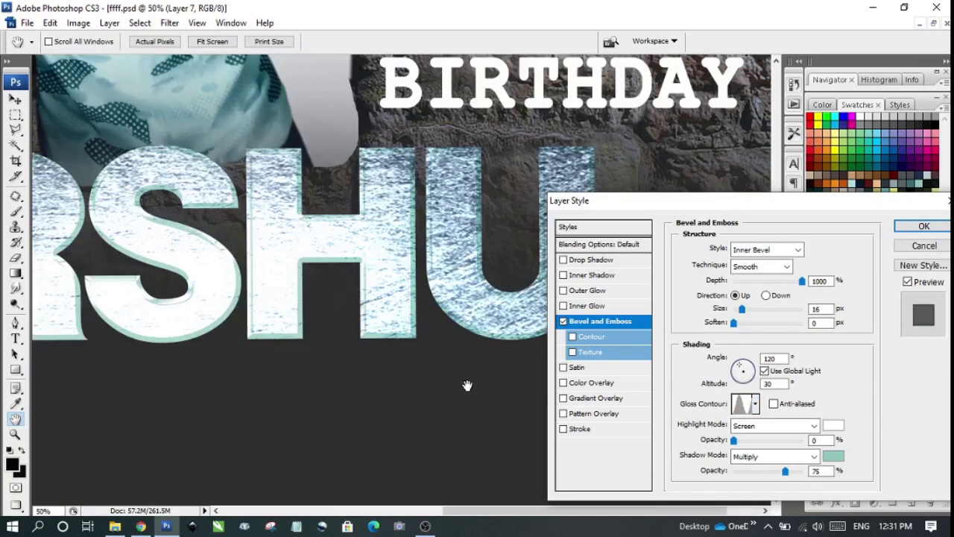
left_click_drag(387, 328, 390, 374)
left_click(423, 305, "alt")
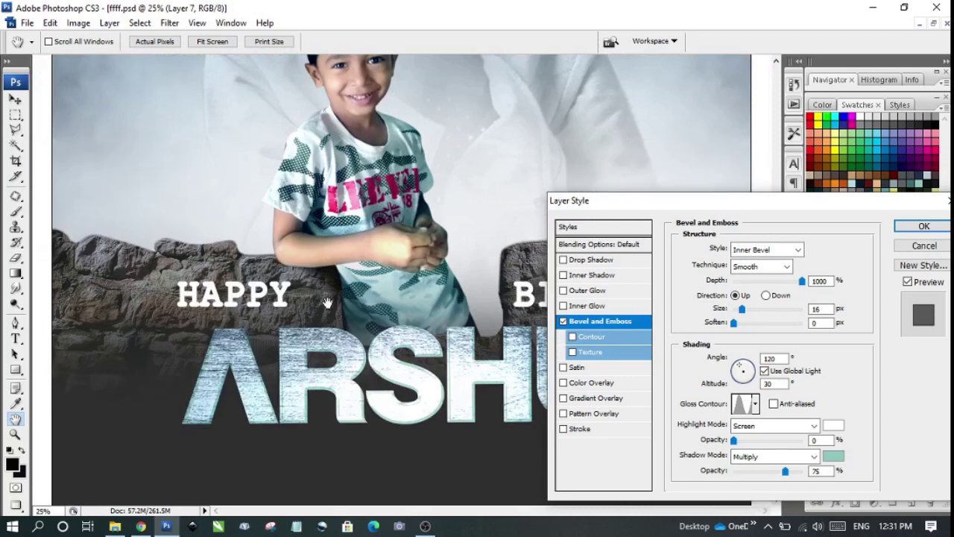
key("ctrl+plus")
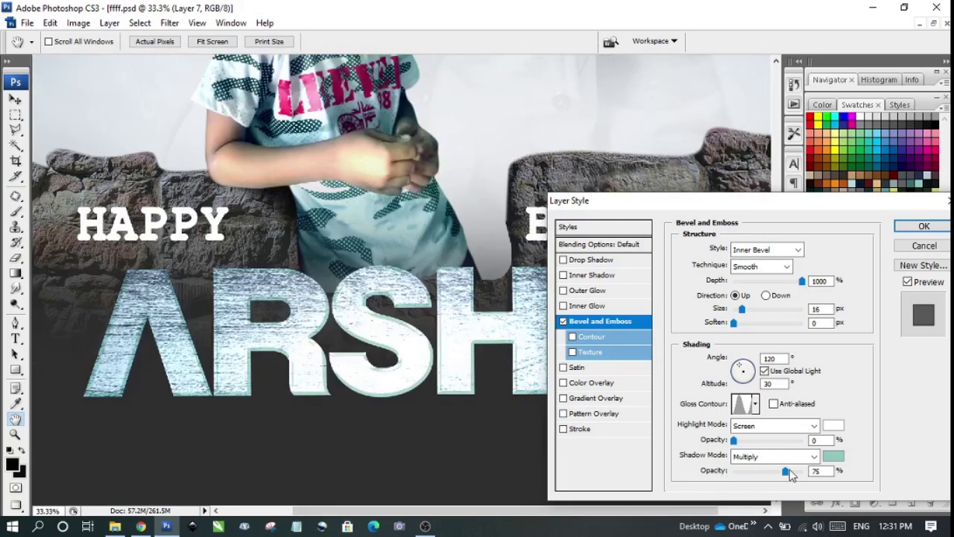
left_click_drag(785, 472, 793, 473)
- Leave Drop Shadow unchecked and apply the Bevel and Emboss style
left_click(586, 261)
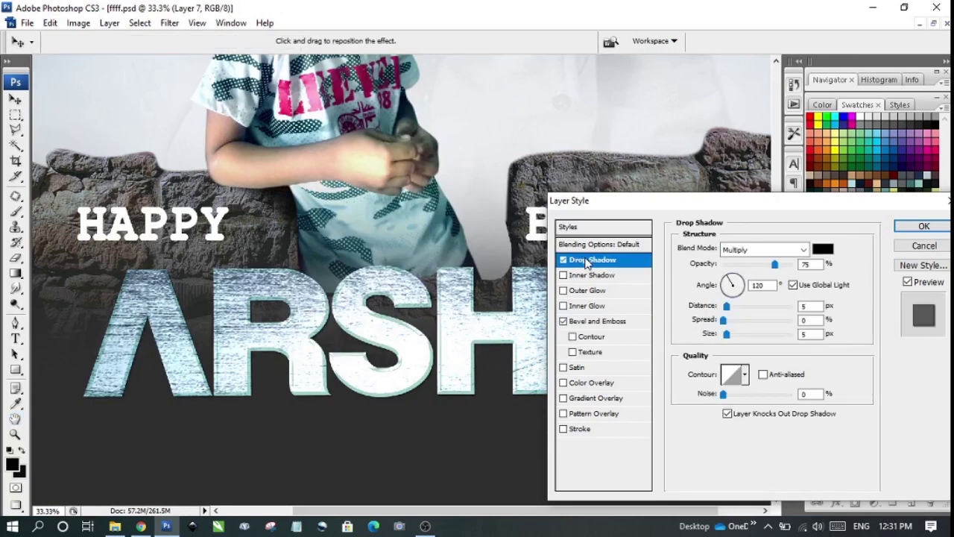
key("alt")
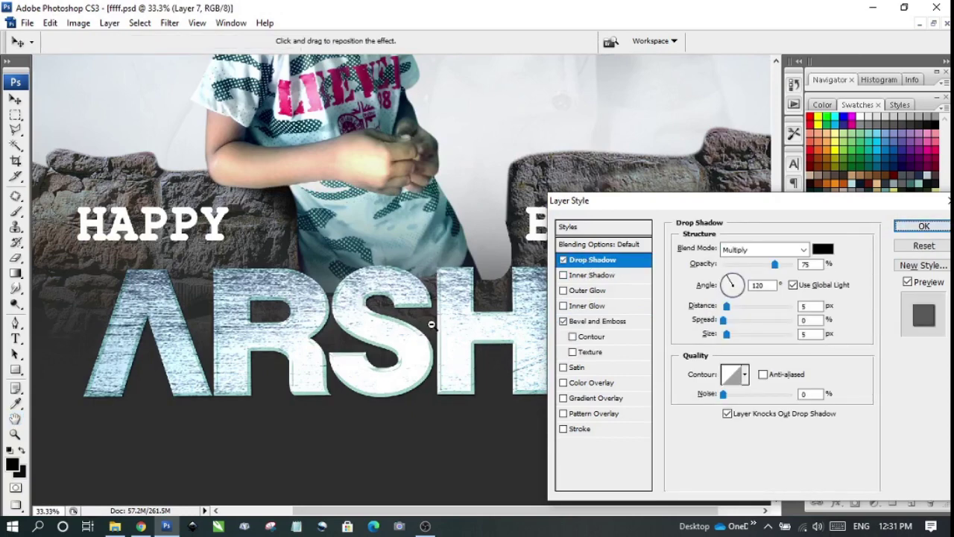
left_click(563, 260)
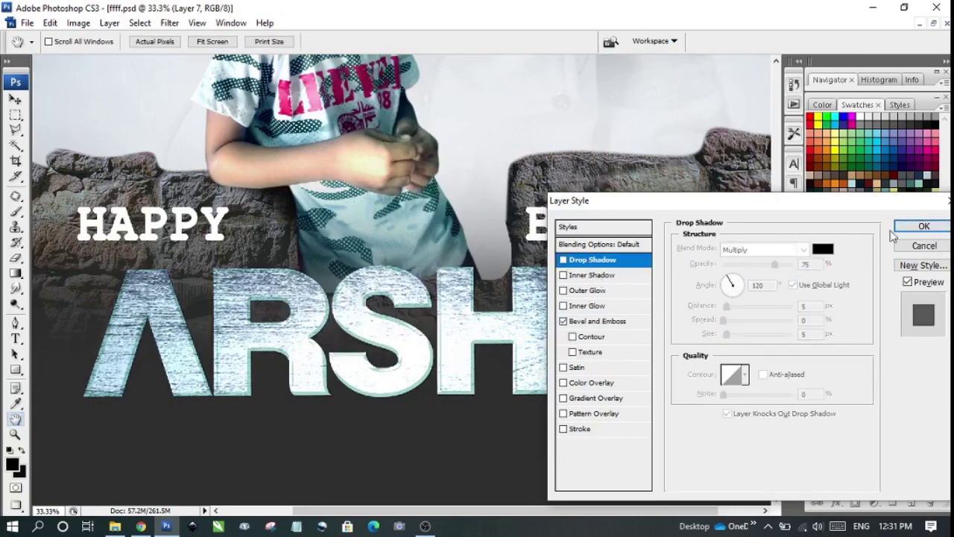
left_click(922, 227)
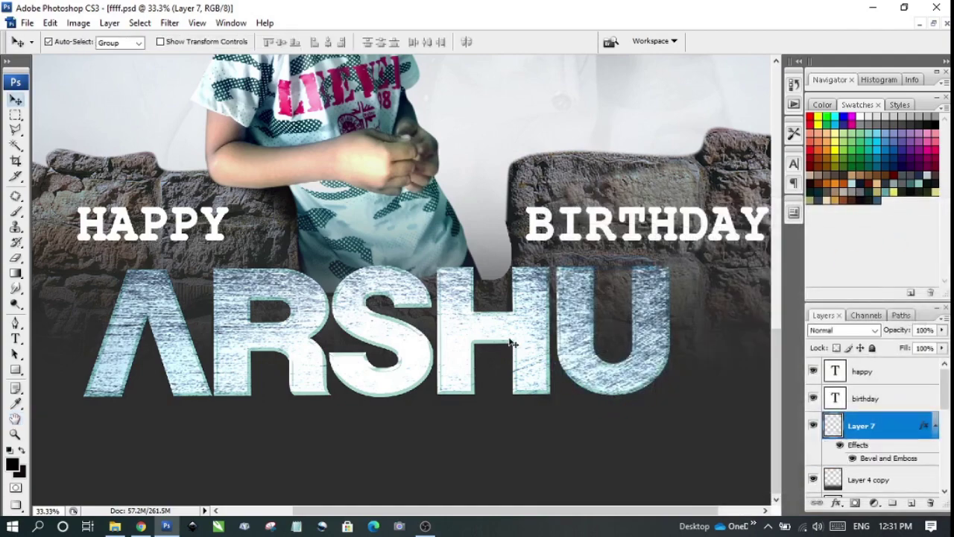
- Duplicate Layer 7, strip the original's effects, and raise the plain layer above its copy
key("ctrl+minus")
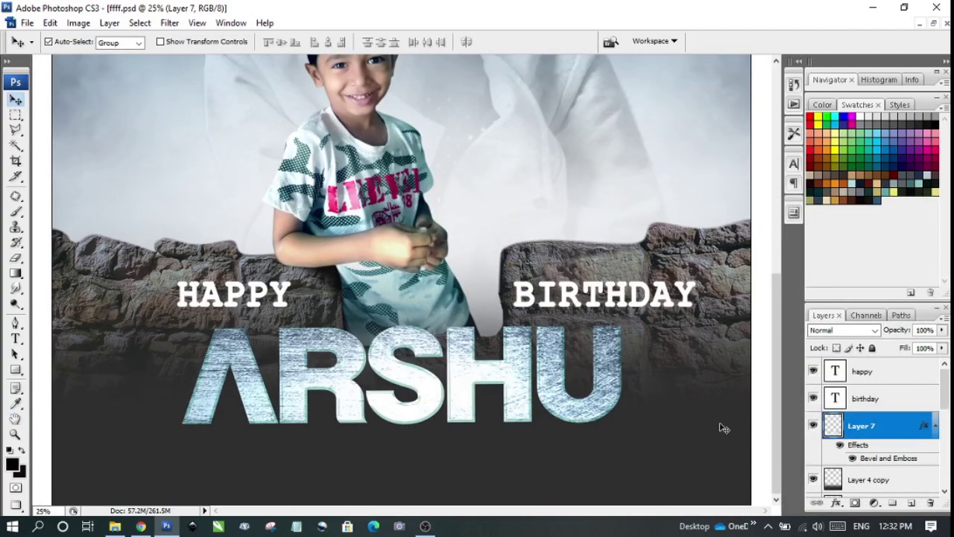
key("ctrl+j")
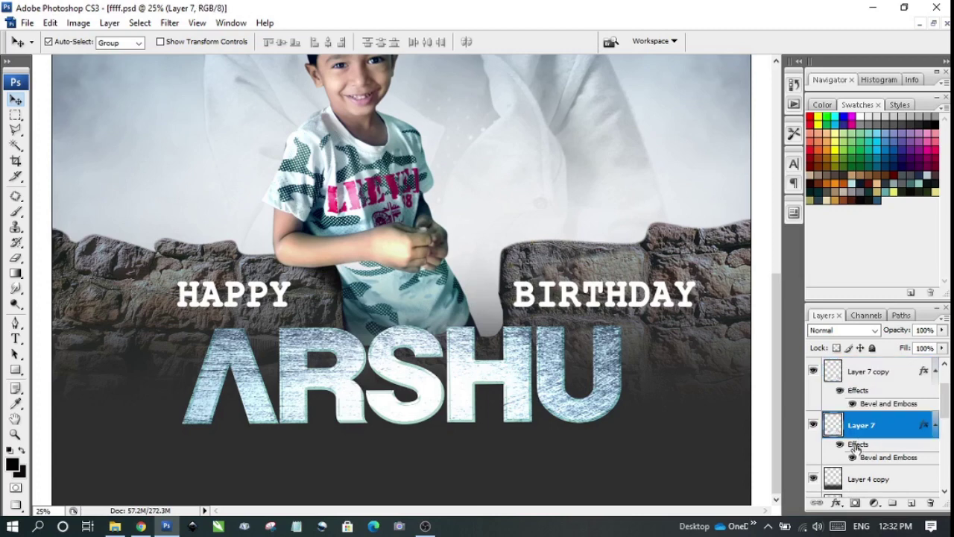
left_click_drag(858, 443, 930, 502)
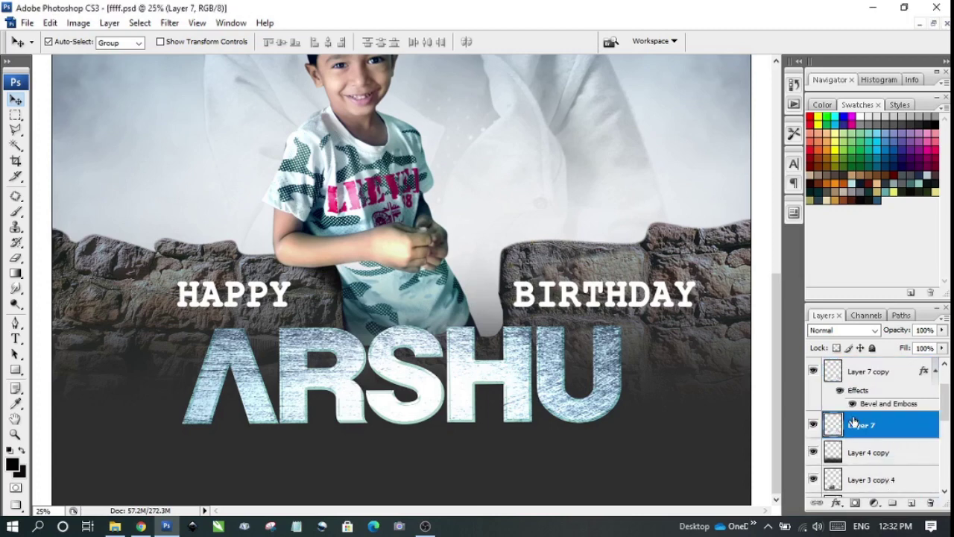
key("ctrl+bracketright")
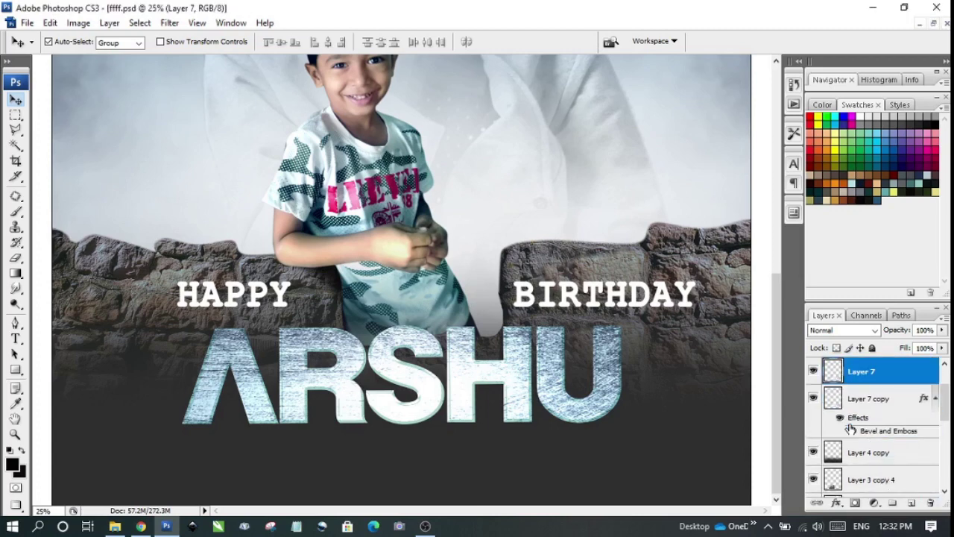
- Set the background colour to a very dark blue, #010717
left_click(21, 471)
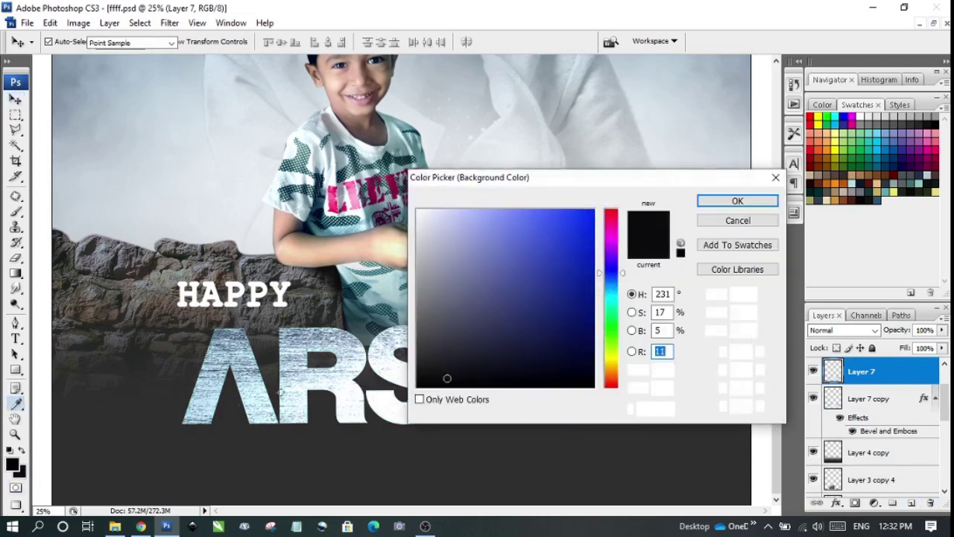
left_click(320, 317)
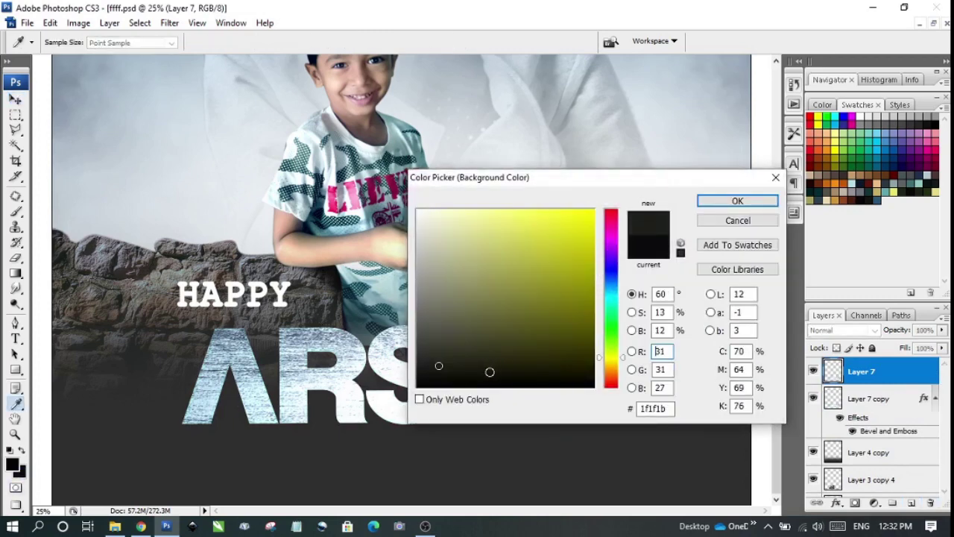
left_click(319, 322)
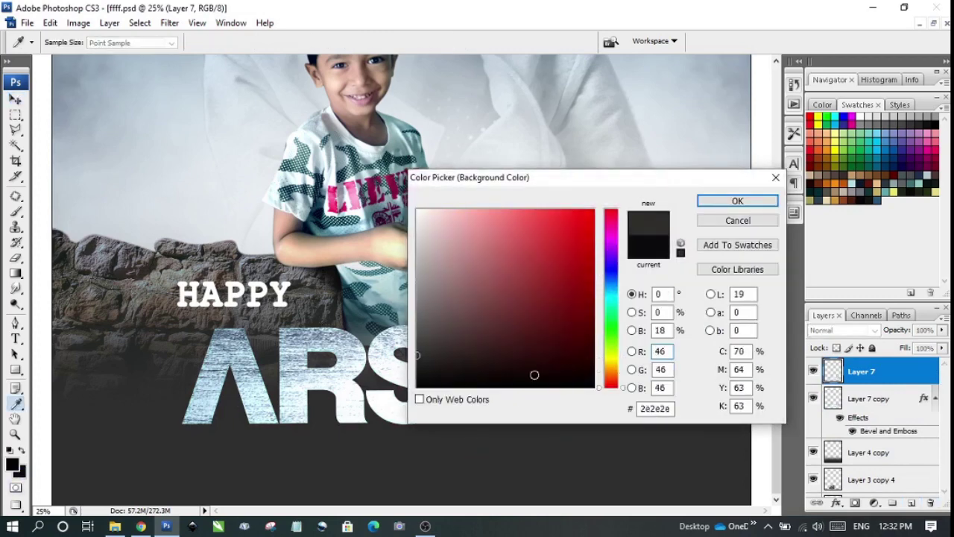
mouse_move(541, 361)
left_mouse_down()
mouse_move(593, 376)
mouse_move(586, 371)
left_mouse_up()
left_click(611, 276)
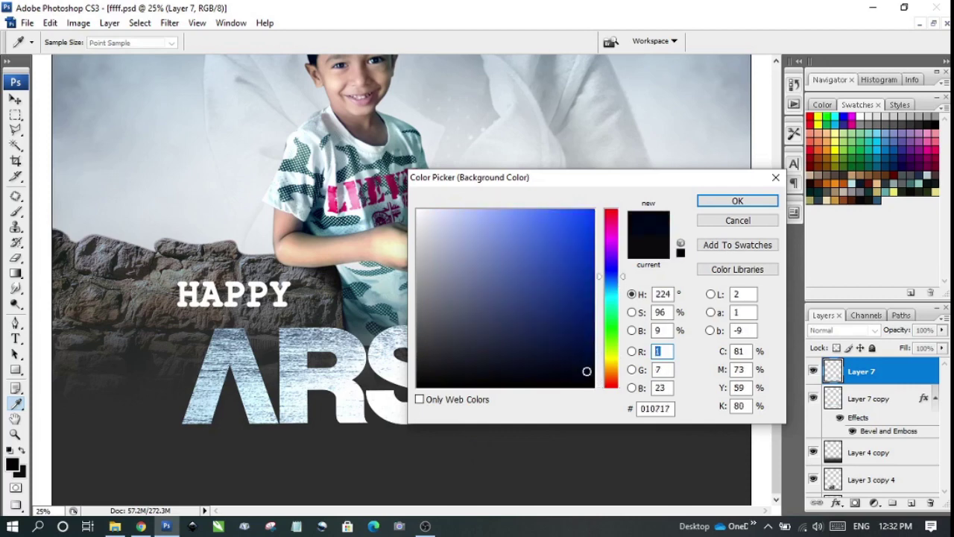
key("Return")
key("v")
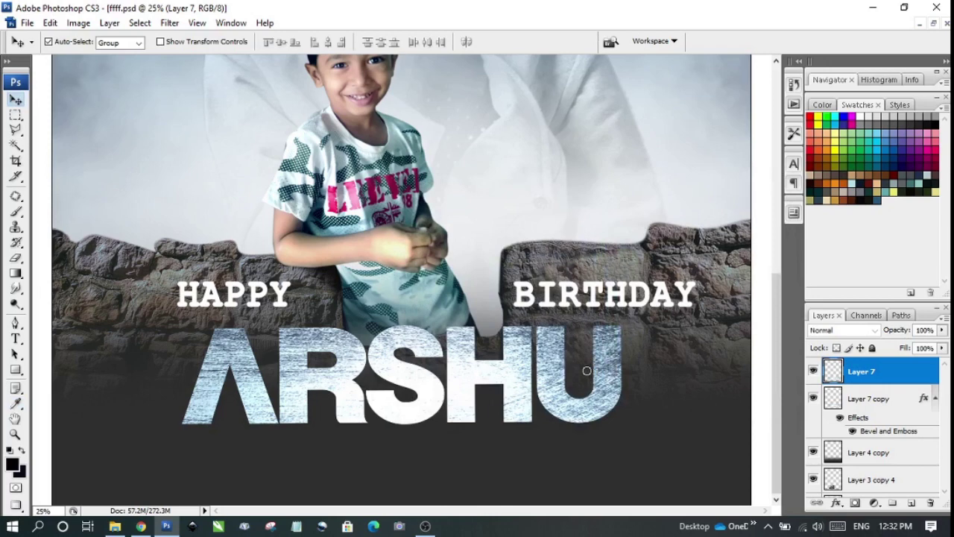
- Fill the plain ARSHU layer with dark blue and place it just below the embossed copy
key("alt+BackSpace")
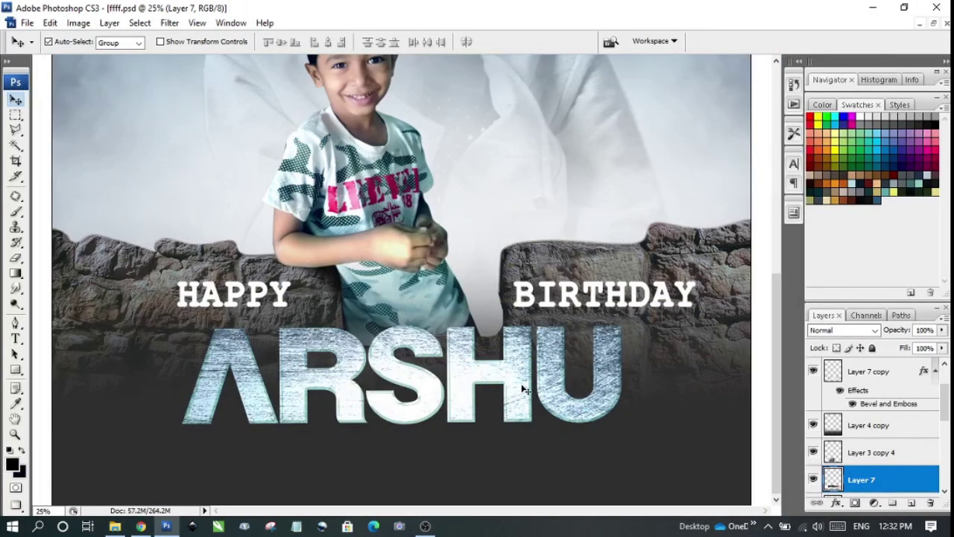
key("ctrl+bracketright")
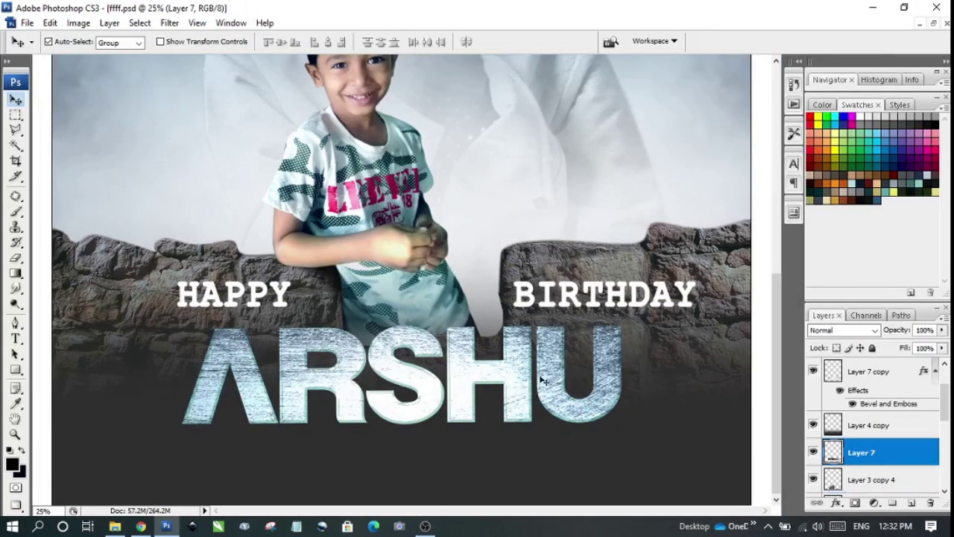
key("ctrl+bracketright")
key("ctrl+bracketright")
key("ctrl+bracketleft")
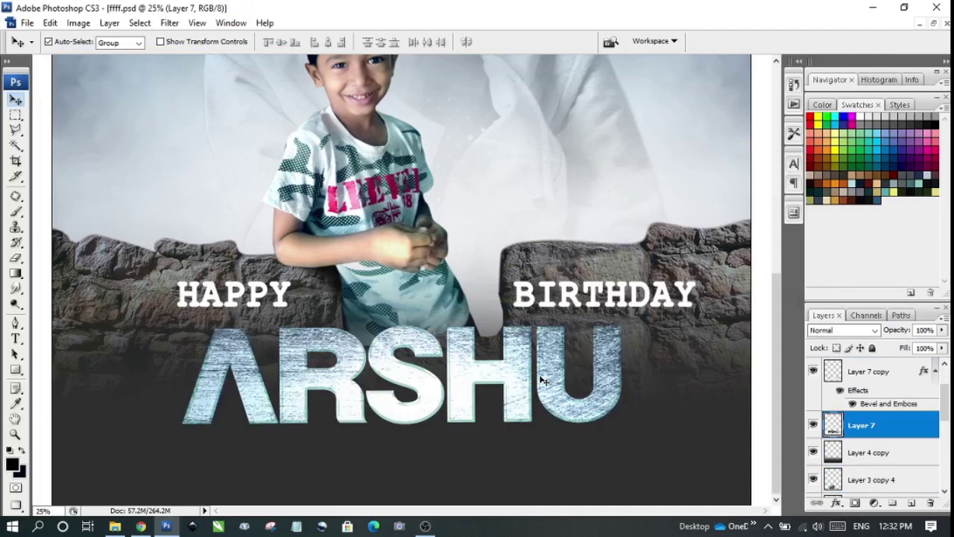
- Scale the dark blue ARSHU to about 103.3% and nudge it down
key("ctrl+t")
left_click_drag(618, 425, 626, 437)
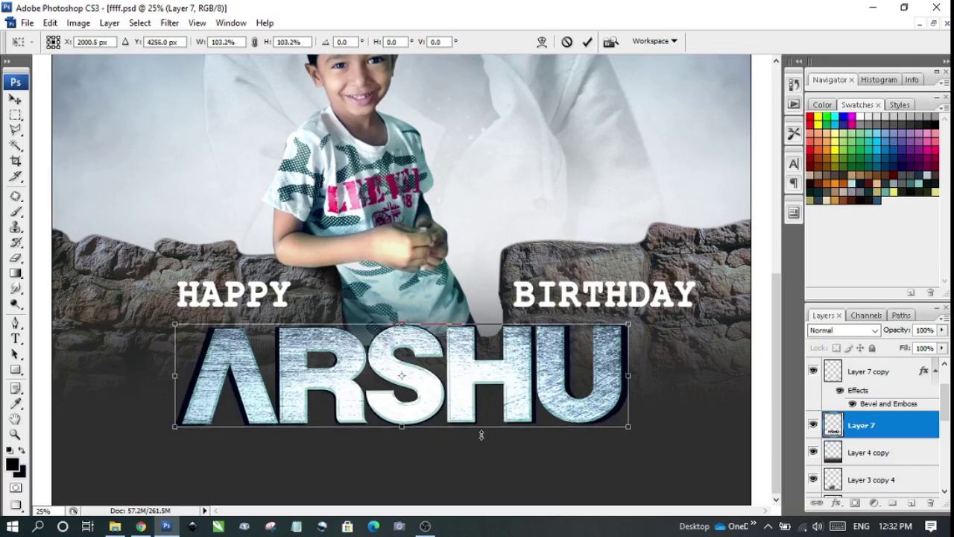
key("Down")
key("Down")
key("Down")
key("Return")
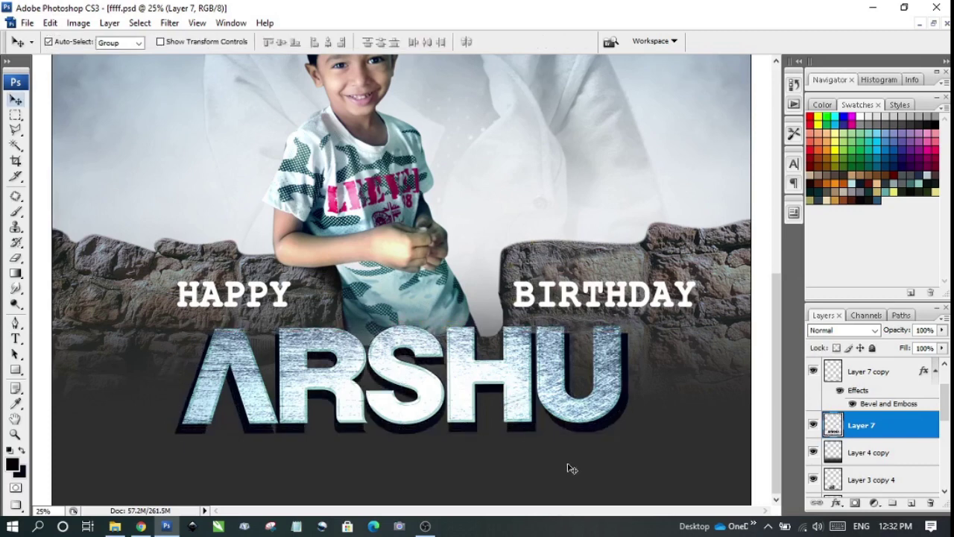
key("ctrl+t")
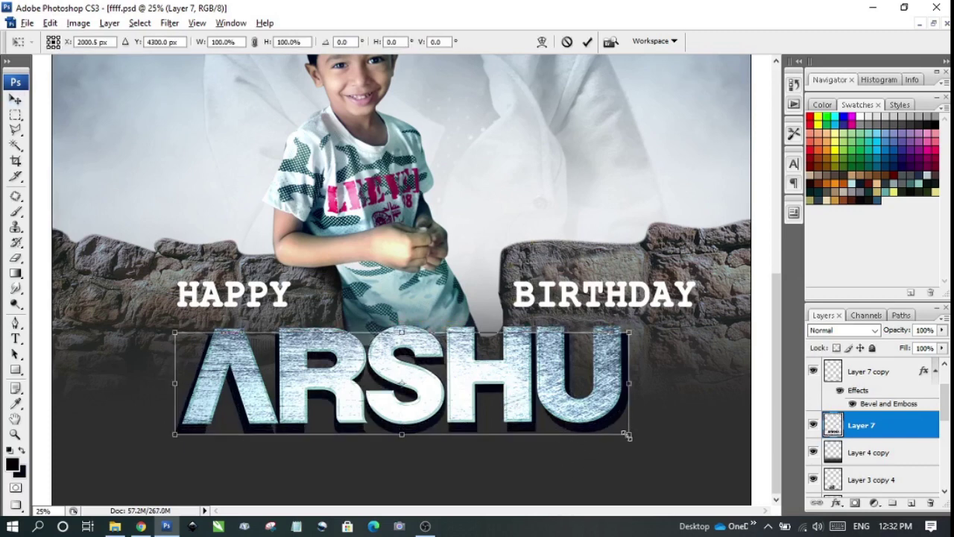
left_click_drag(626, 435, 634, 436)
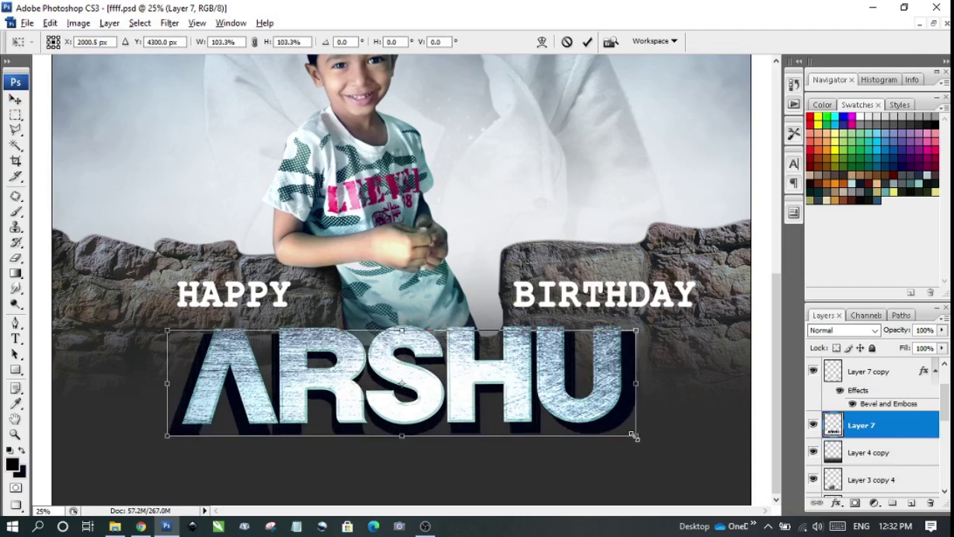
key("Return")
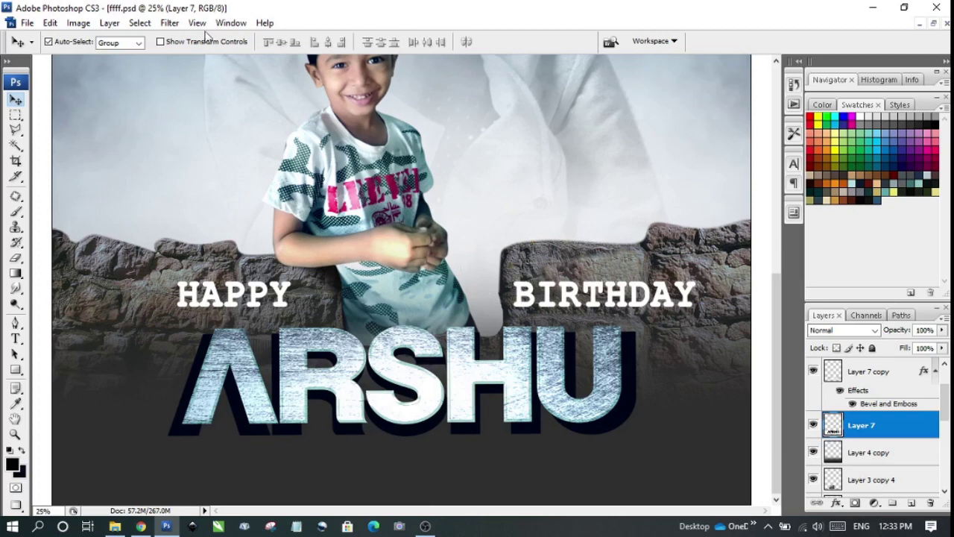
- Apply a Motion Blur to the dark ARSHU shadow letters
left_click(169, 23)
mouse_move(223, 163)
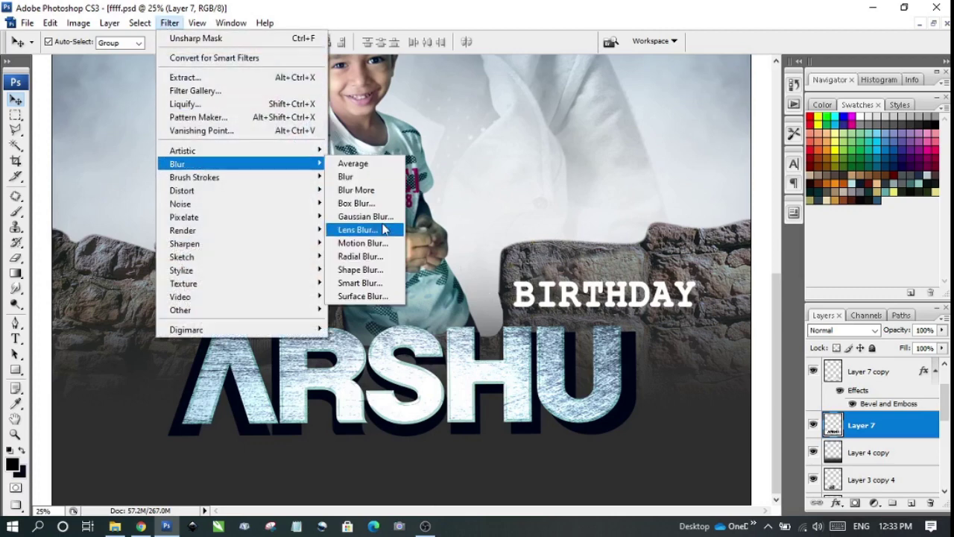
left_click(363, 243)
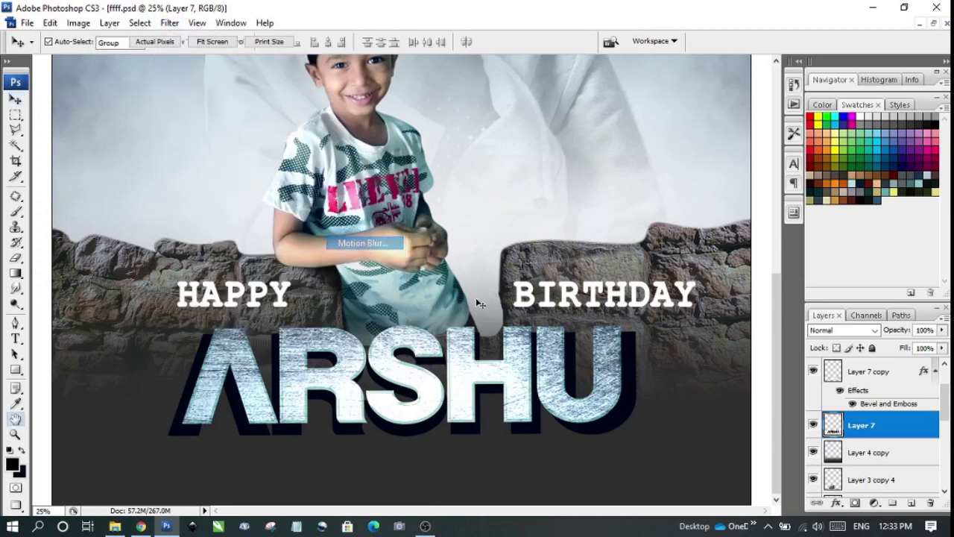
mouse_move(645, 328)
left_mouse_down()
mouse_move(618, 329)
mouse_move(632, 335)
left_mouse_up()
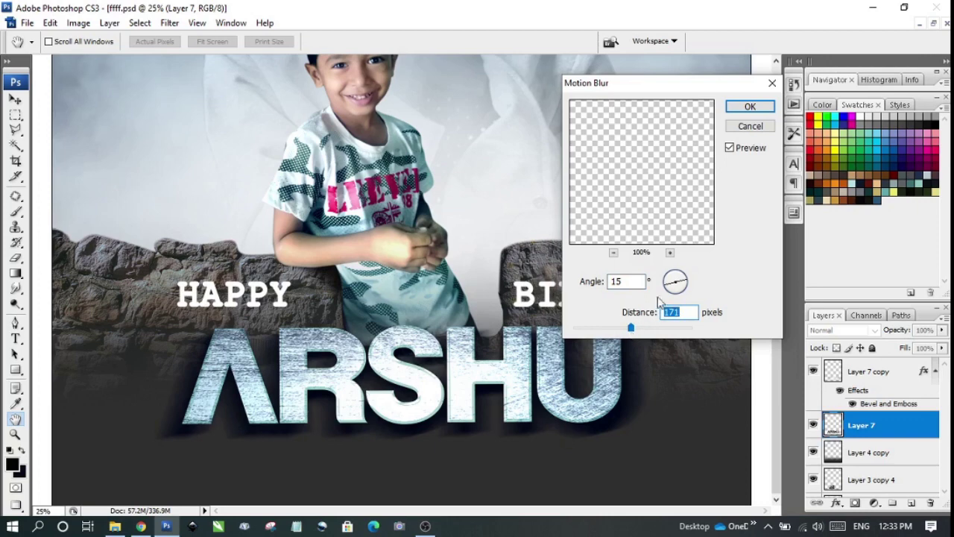
left_click_drag(688, 282, 690, 283)
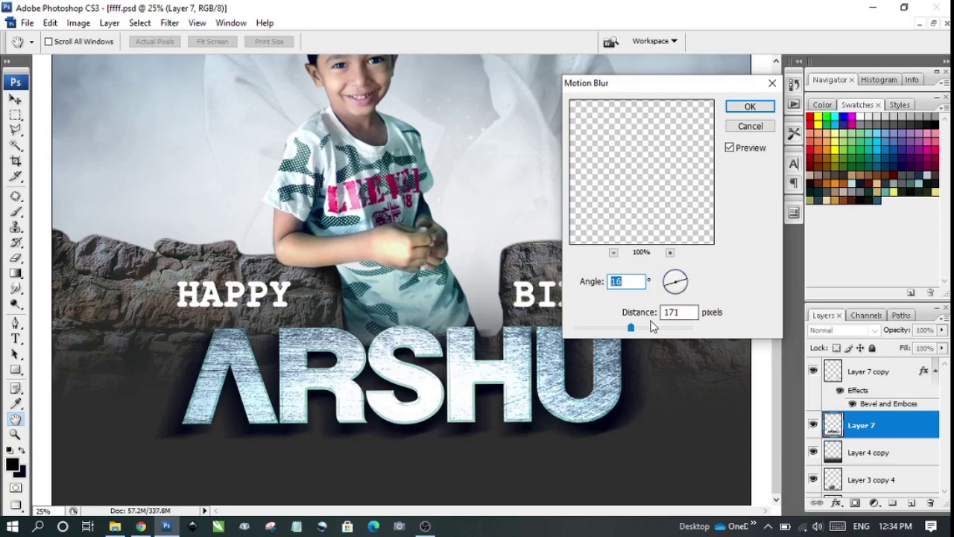
left_click(749, 106)
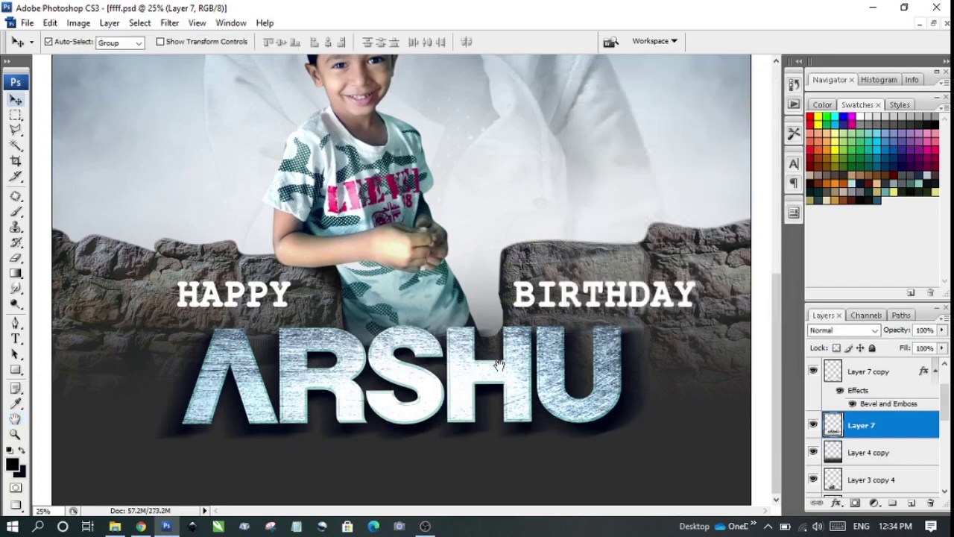
key("ctrl+minus")
key("XF86MonBrightnessUp")
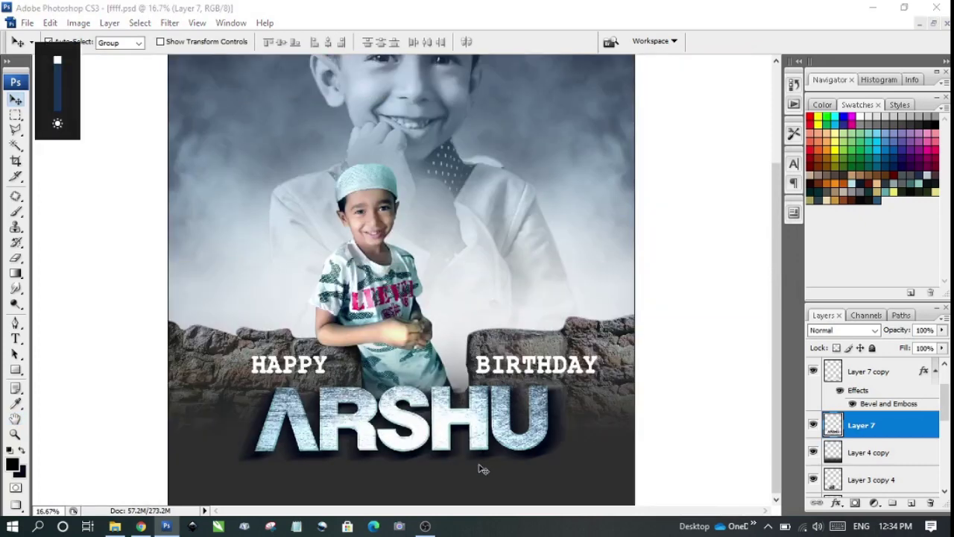
key("super+p")
key("Escape")
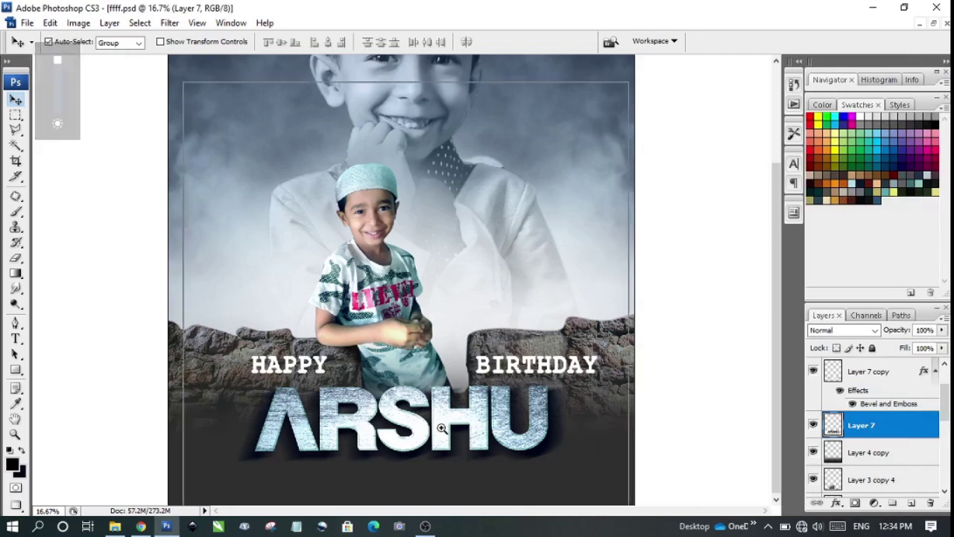
- Sharpen the ARSHU shadow layer with Unsharp Mask: amount 97%, radius 40.1 px, threshold 0
left_click(442, 429)
left_click(410, 411)
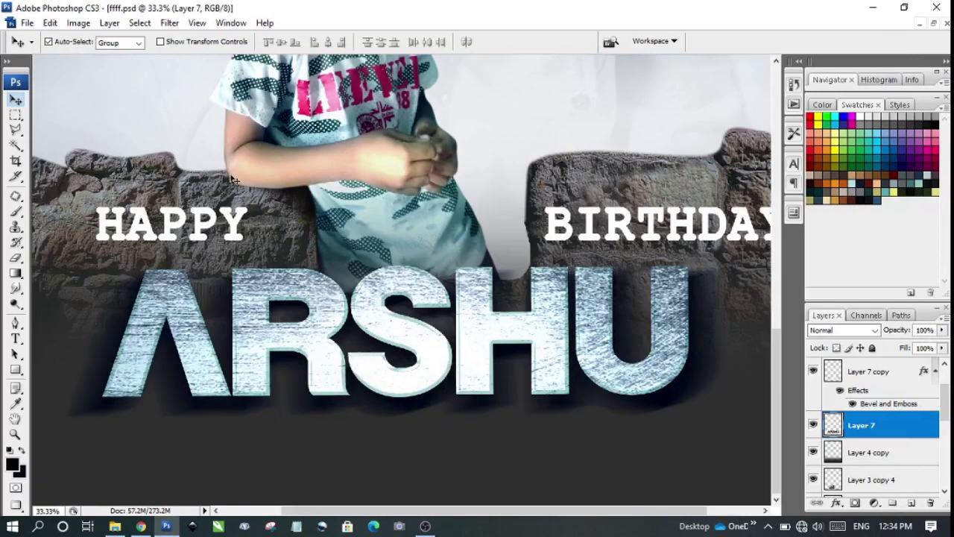
left_click(169, 23)
mouse_move(184, 243)
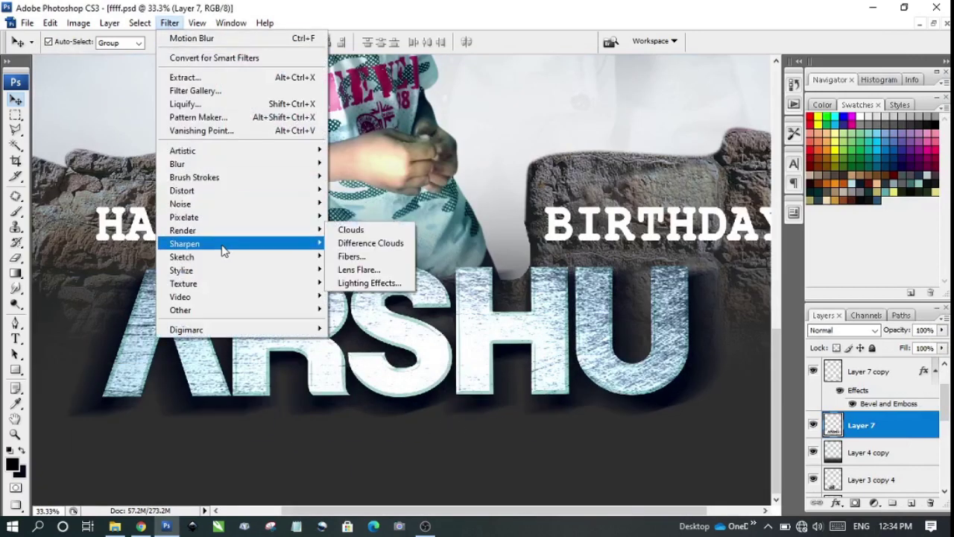
left_click(365, 296)
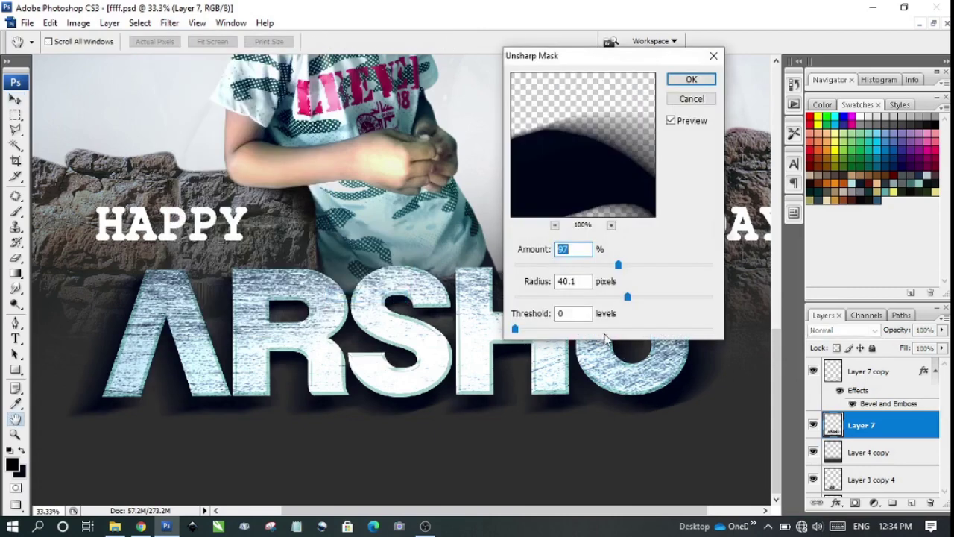
left_click(691, 79)
key("v")
right_click(458, 349)
left_click(483, 349)
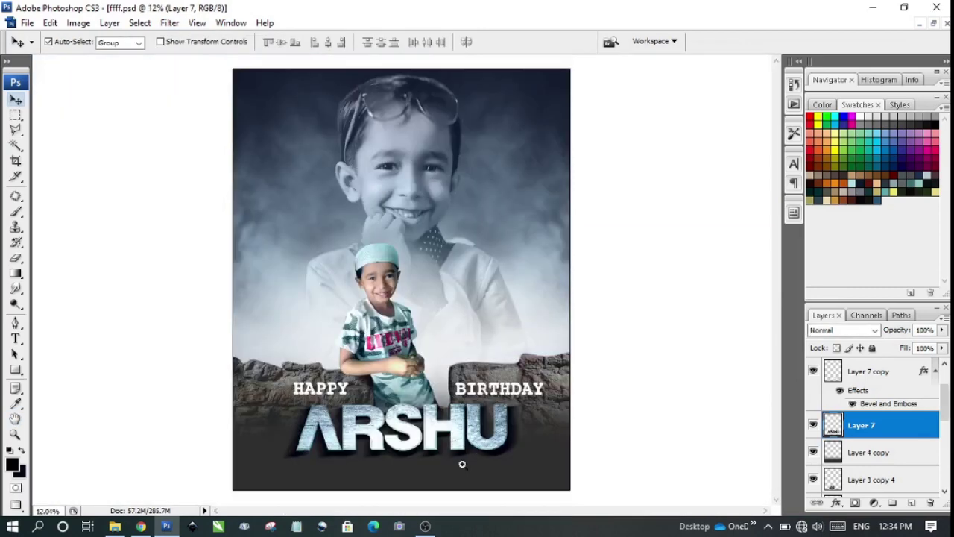
- Select the BIRTHDAY and HAPPY text layers together
scroll(483, 394, "up", 2)
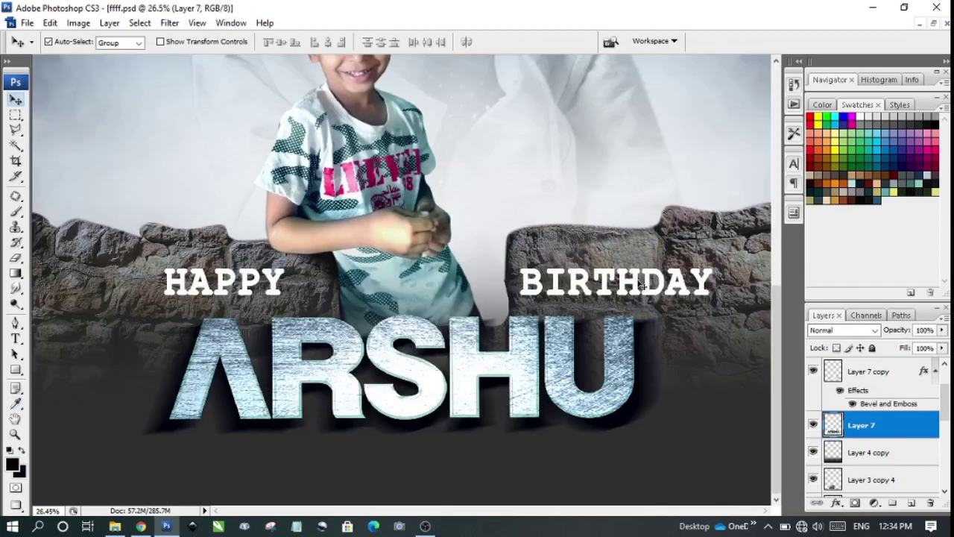
left_click(640, 284)
left_click(278, 292)
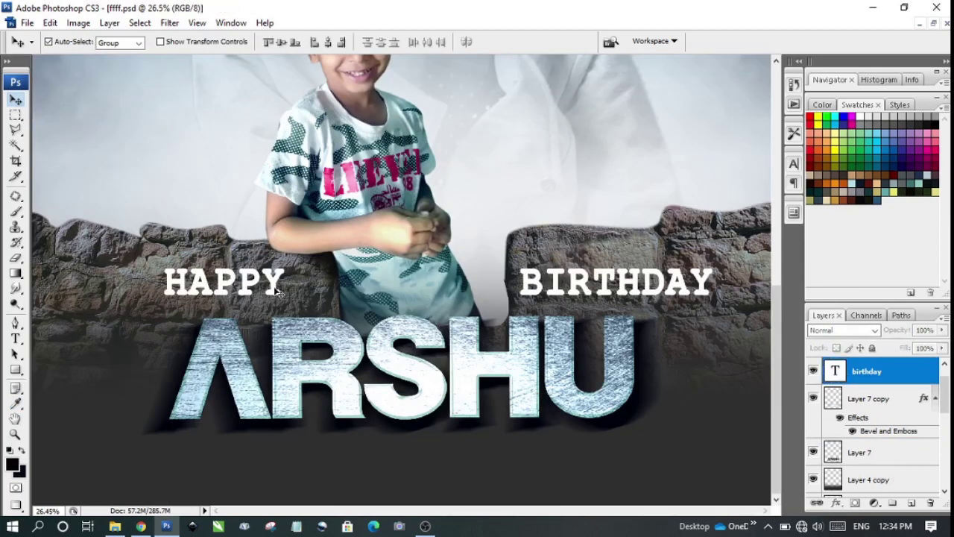
scroll(526, 383, "up", 1)
left_click(867, 406, "shift")
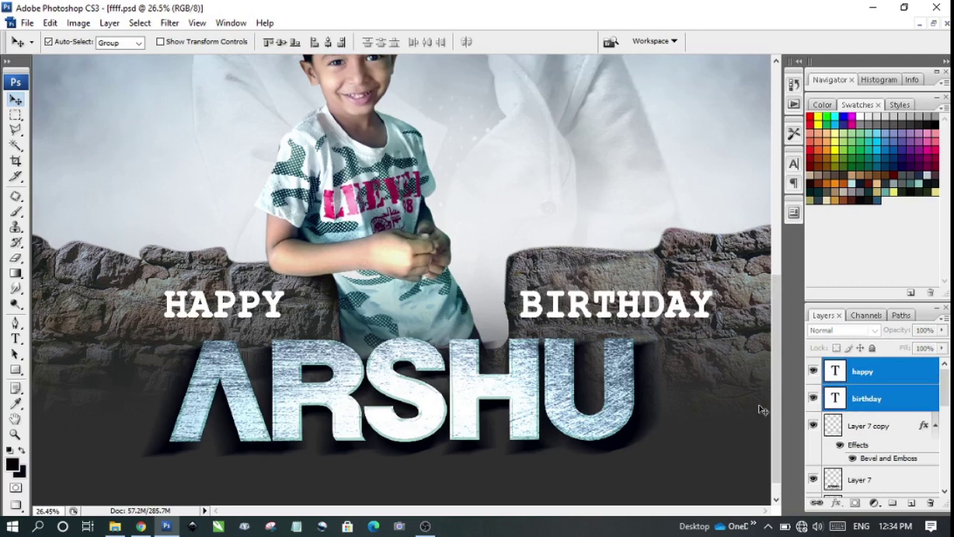
scroll(601, 381, "up", 1)
- Convert both title layers into one smart object and add a Color Overlay effect
key("ctrl+minus")
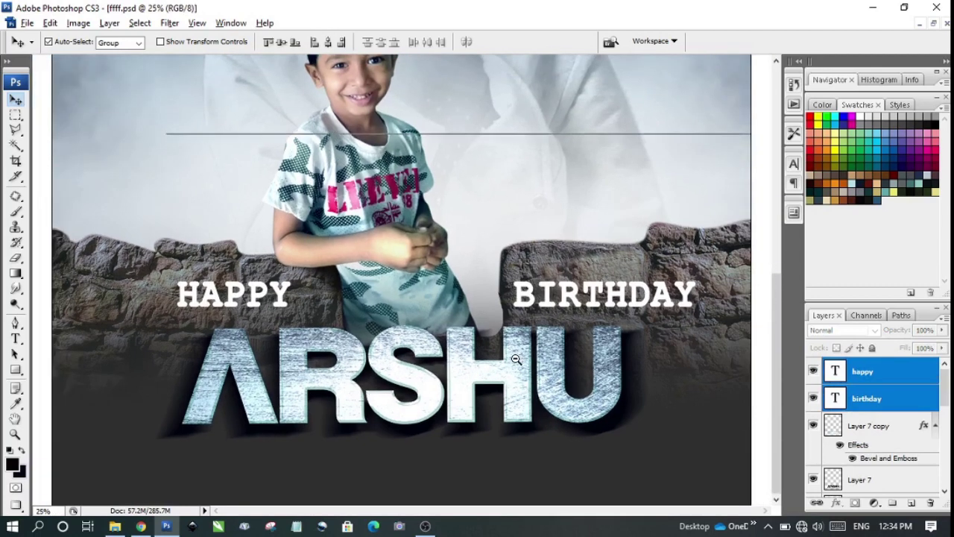
key("ctrl+minus")
scroll(533, 384, "up", 1)
right_click(869, 395)
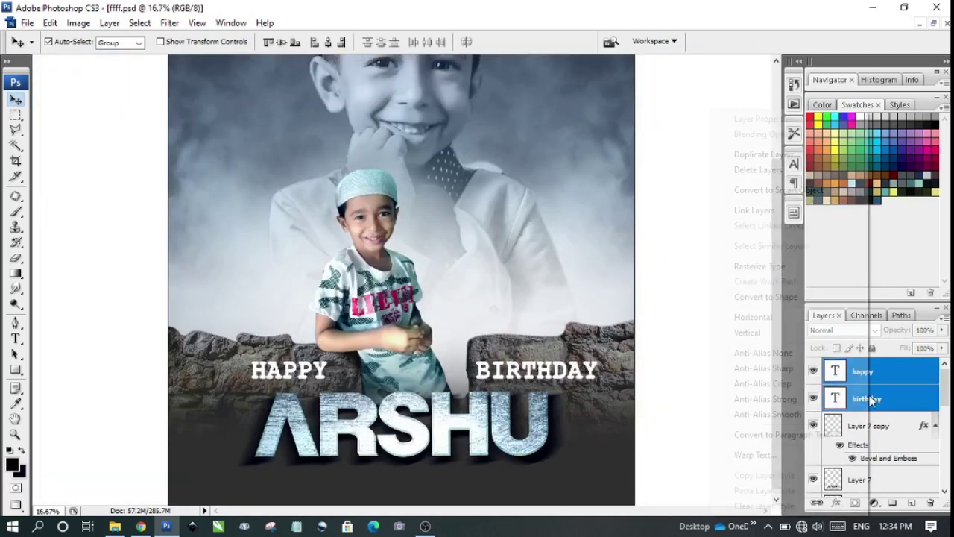
left_click(790, 190)
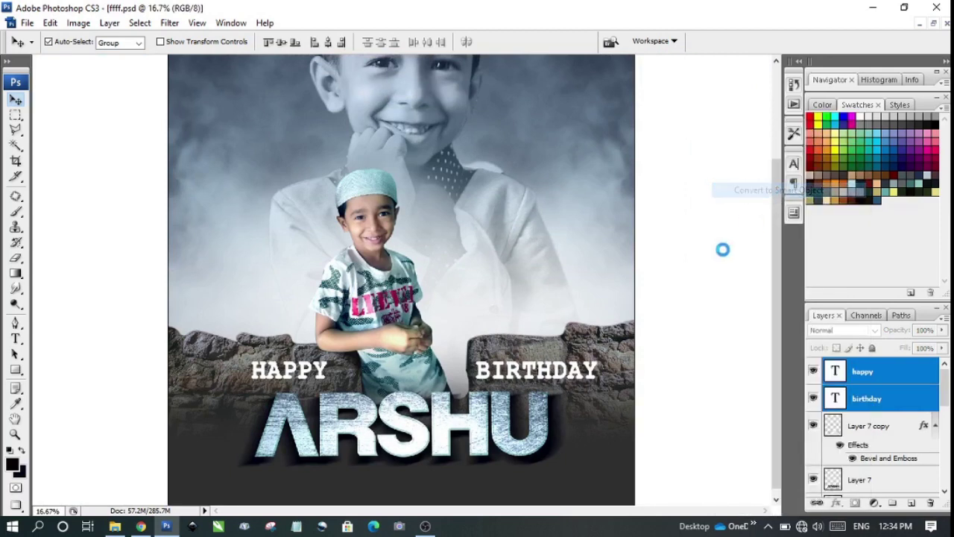
left_click(836, 503)
left_click(872, 447)
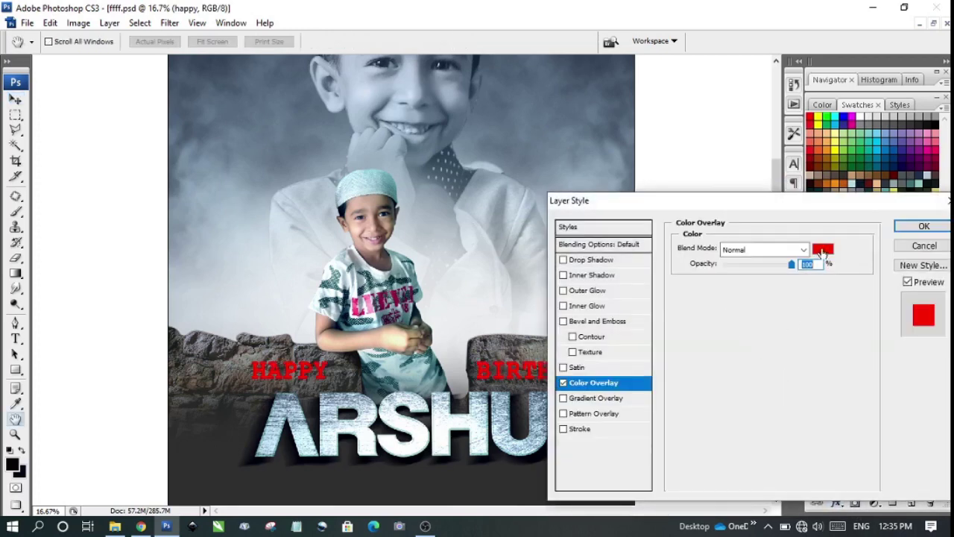
- Try grey-blue overlay colours, then cancel to keep the red Color Overlay
left_click(822, 250)
left_click(211, 217)
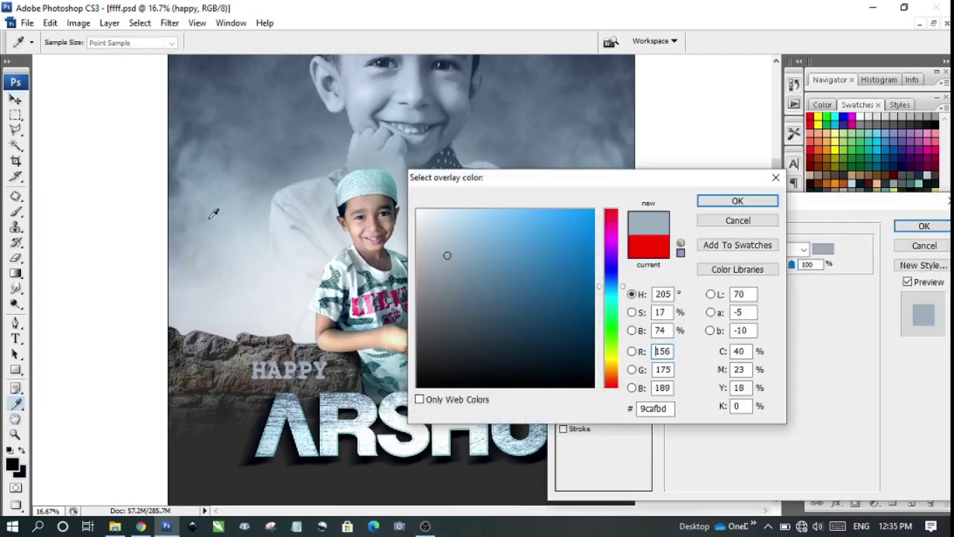
left_click_drag(574, 190, 704, 182)
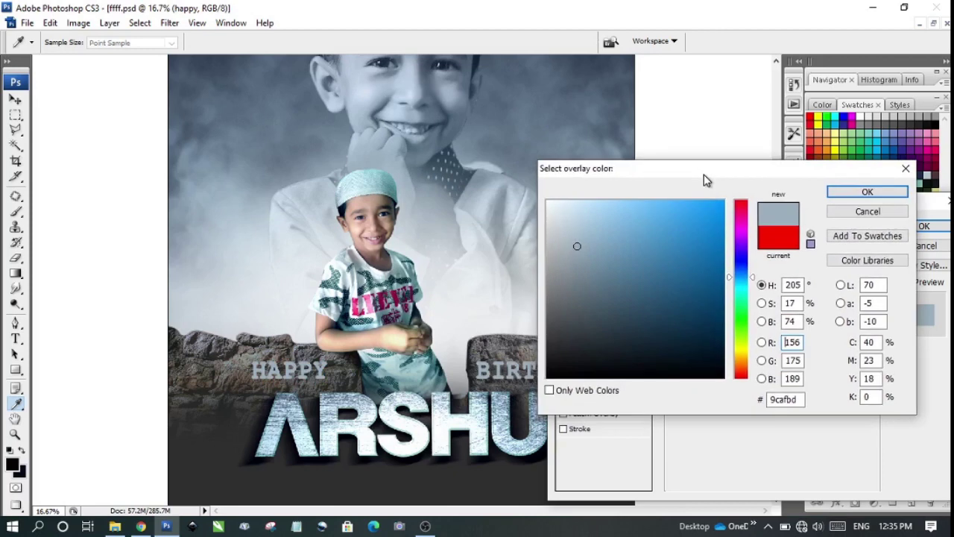
left_click(617, 278)
left_click(857, 213)
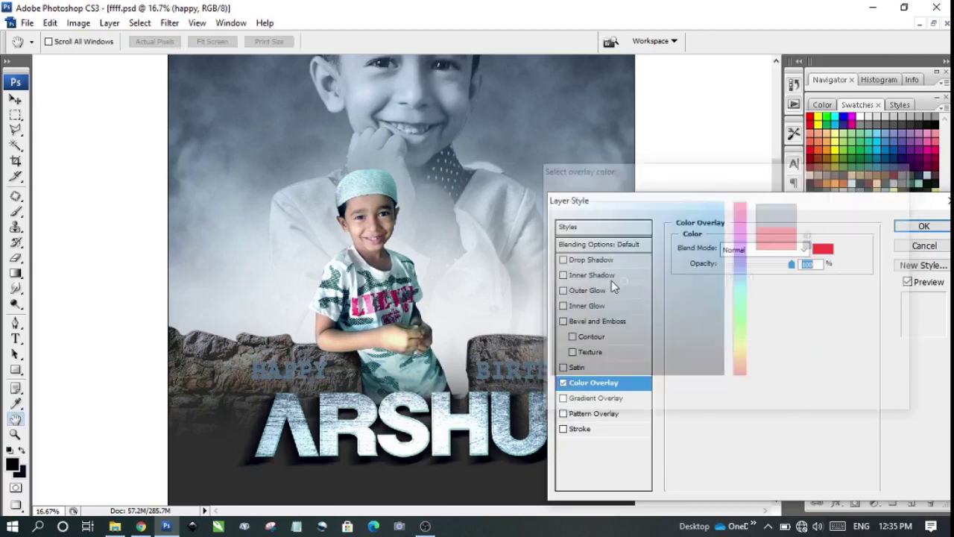
scroll(383, 357, "down", 1)
- Replace the titles' Color Overlay with a Gradient Overlay
left_click(500, 318)
left_click(499, 319)
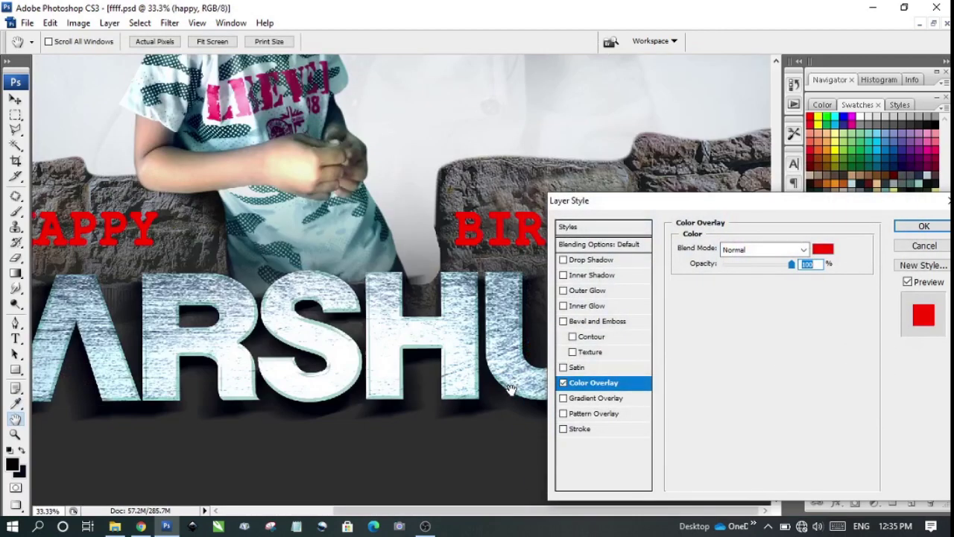
left_click_drag(500, 318, 554, 406)
left_click(563, 382)
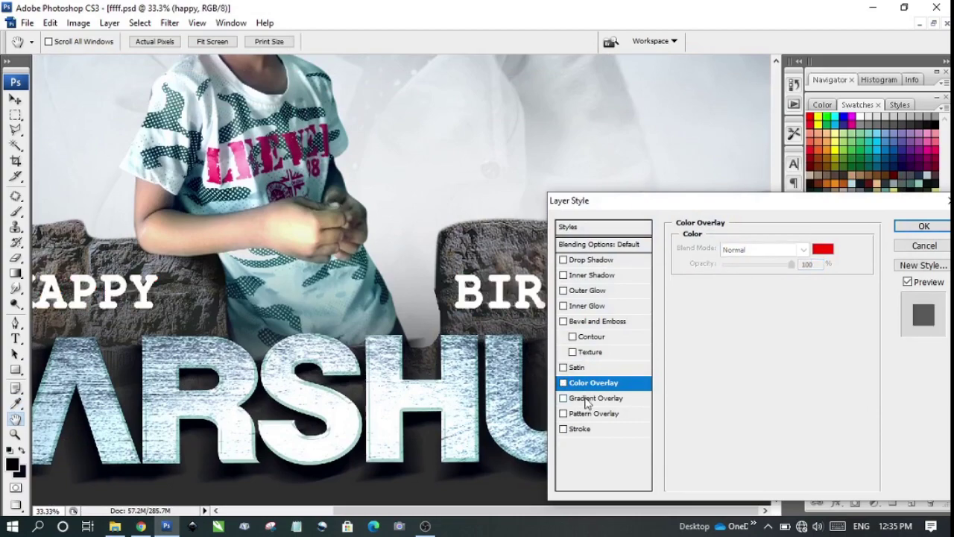
left_click(589, 397)
left_click_drag(675, 201, 673, 279)
left_click_drag(668, 319, 572, 400)
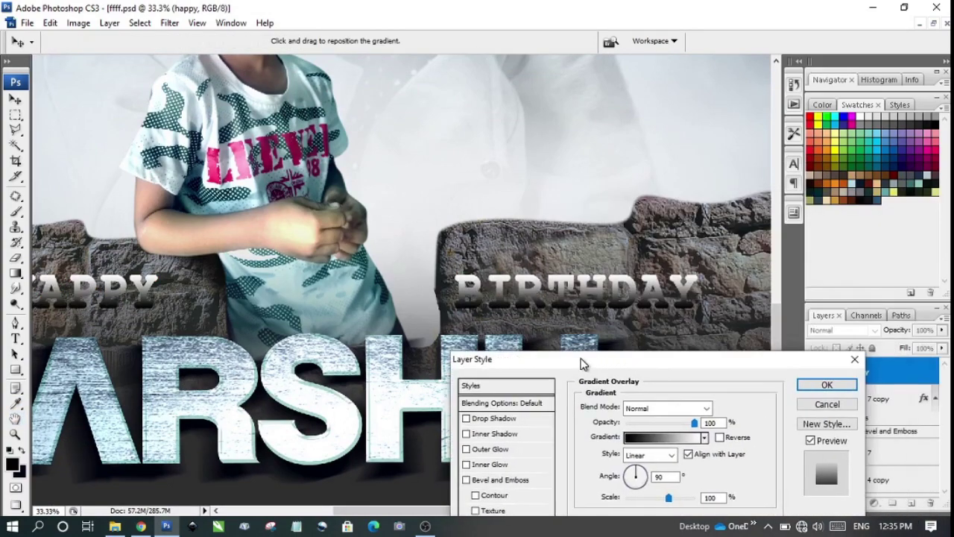
- Edit the gradient to run from white at 0% to mint green at 98%
left_click(661, 438)
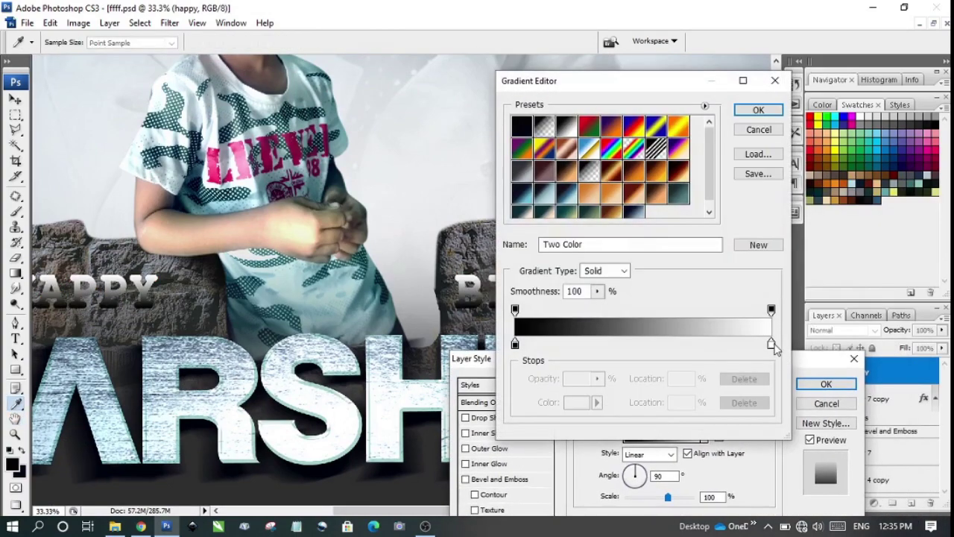
left_click_drag(773, 346, 767, 346)
left_click(915, 178)
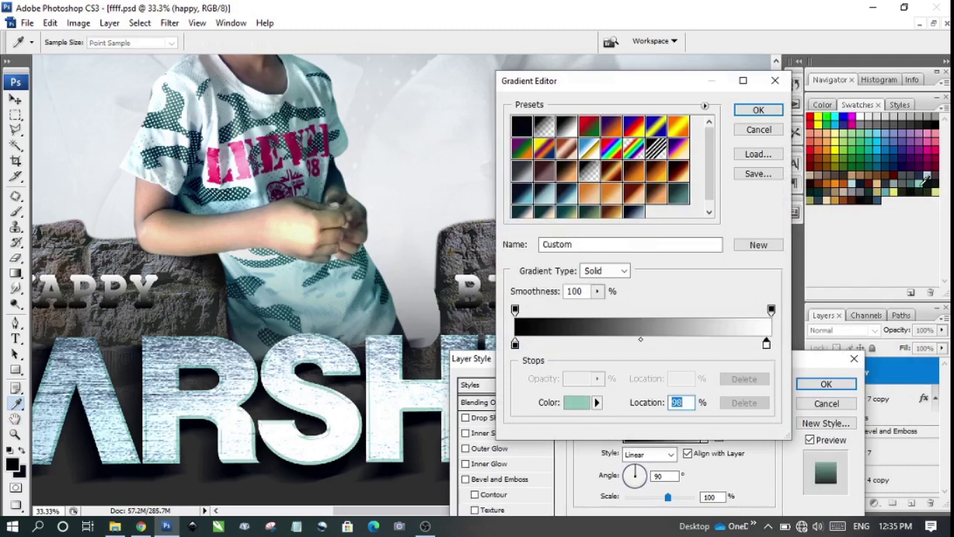
left_click(514, 343)
left_click(577, 402)
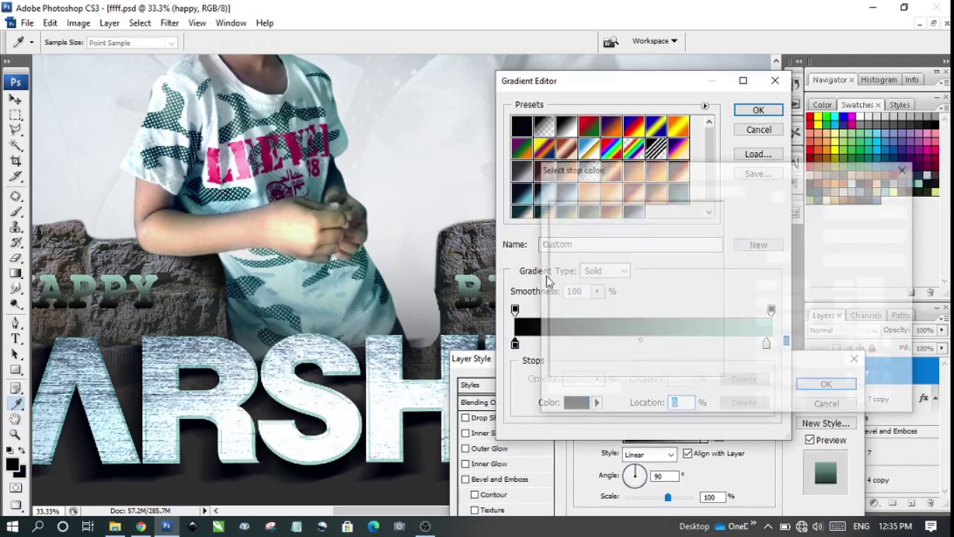
left_click(548, 202)
left_click(867, 194)
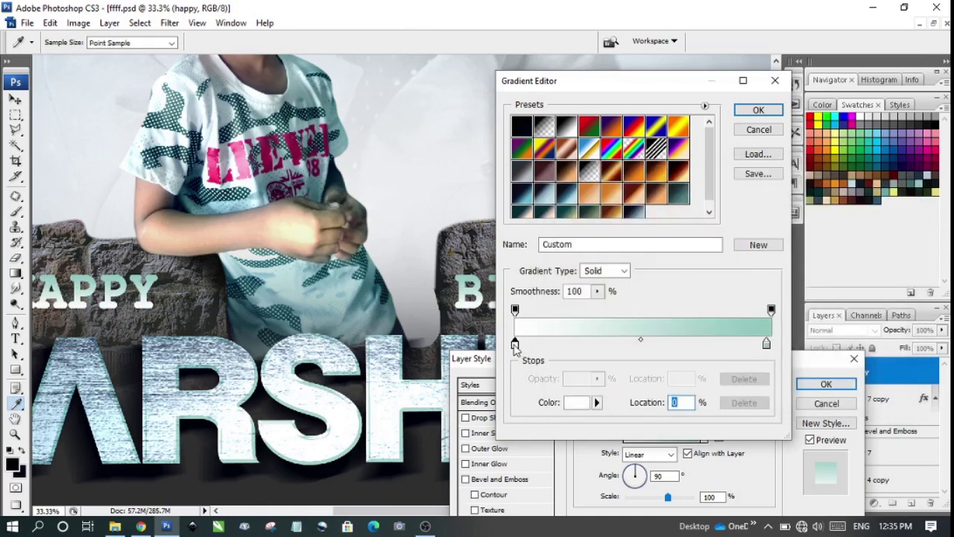
mouse_move(514, 344)
left_mouse_down()
mouse_move(616, 343)
mouse_move(514, 343)
left_mouse_up()
scroll(190, 297, "down", 1)
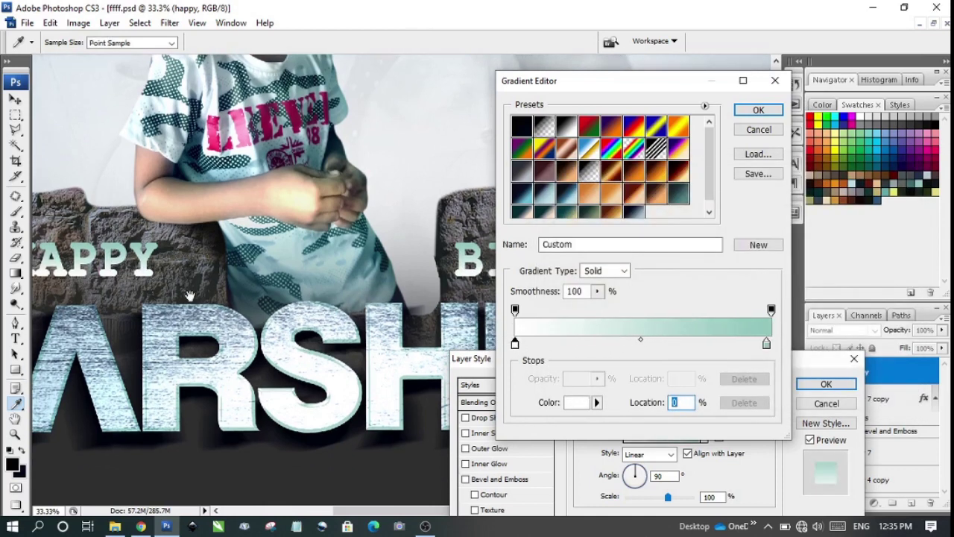
key("ctrl+minus")
scroll(223, 313, "up", 3)
key("Return")
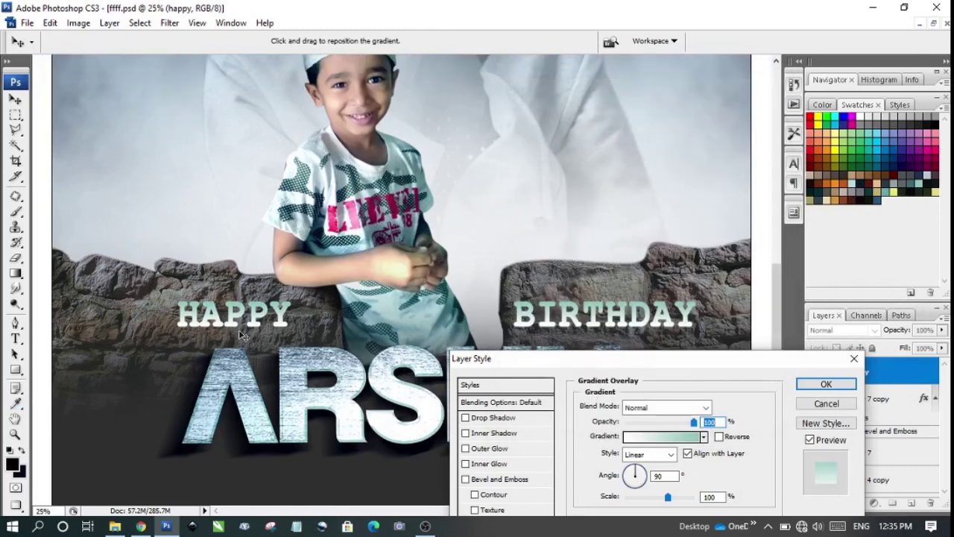
- Apply the white-to-mint Gradient Overlay and shift the white fog layer lower
scroll(238, 334, "down", 1)
key("ctrl+minus")
key("ctrl+minus")
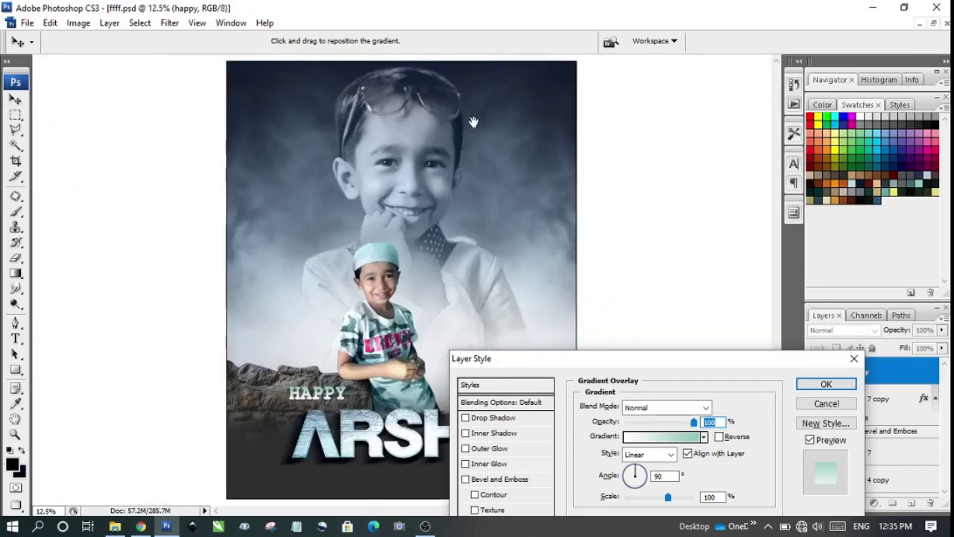
key("ctrl+plus")
left_click_drag(580, 358, 694, 91)
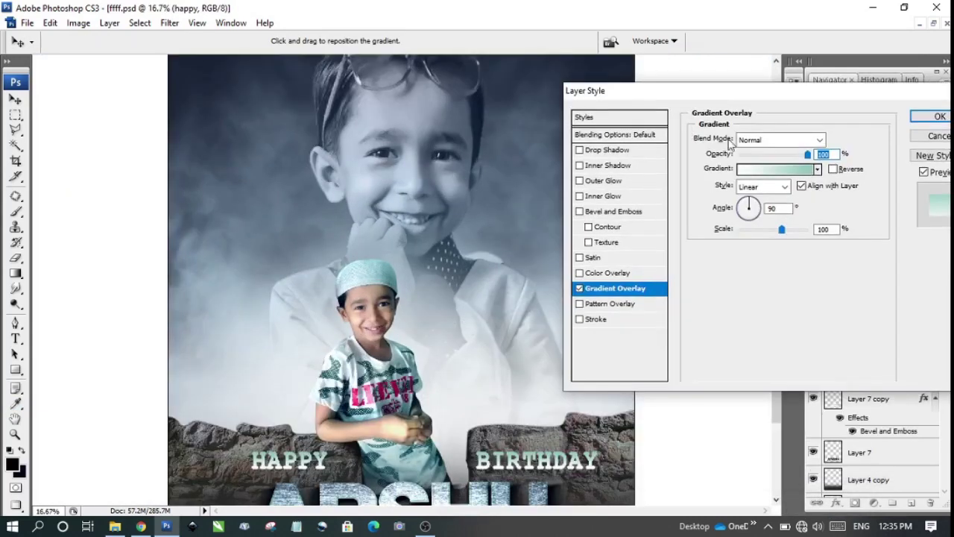
left_click(936, 117)
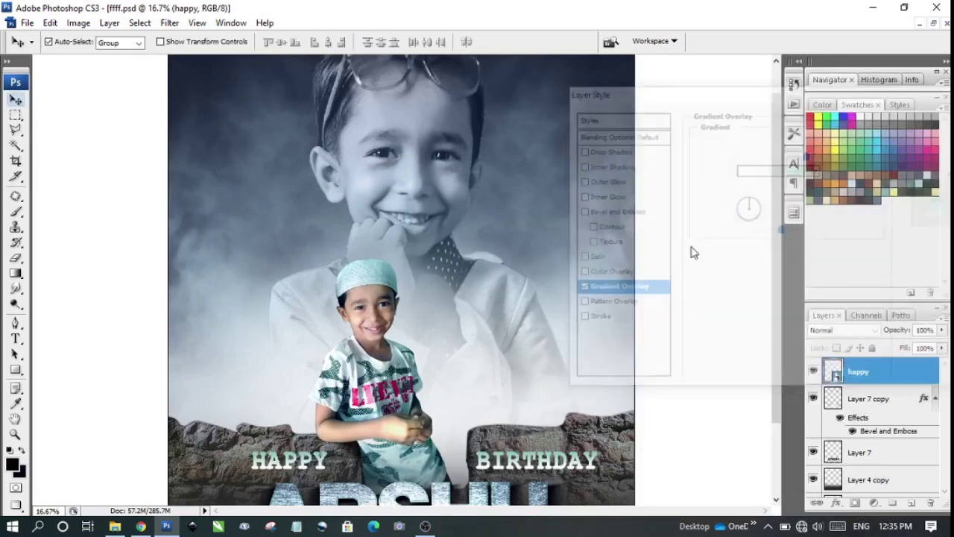
left_click_drag(504, 296, 509, 355)
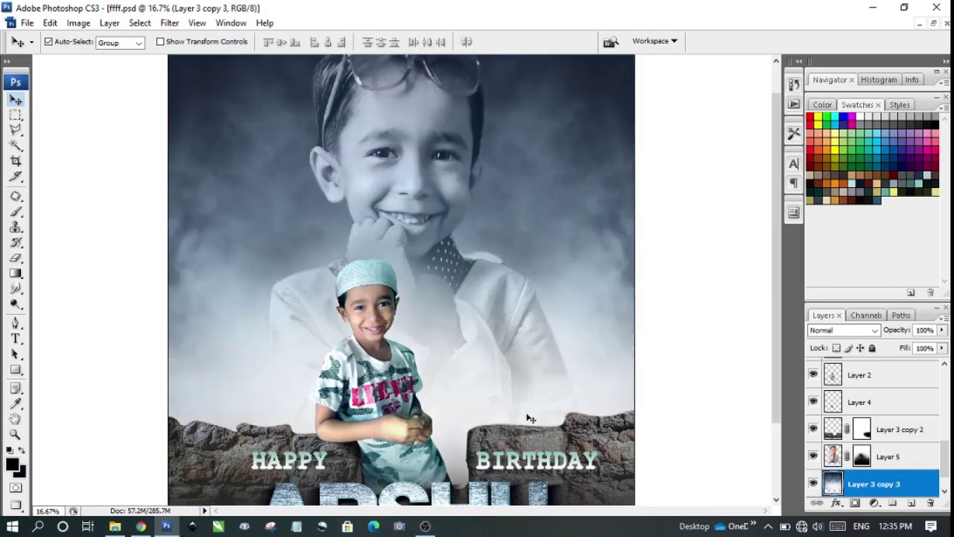
- Lower the title's Gradient Overlay opacity to 72%
scroll(511, 313, "down", 3)
key("ctrl+plus")
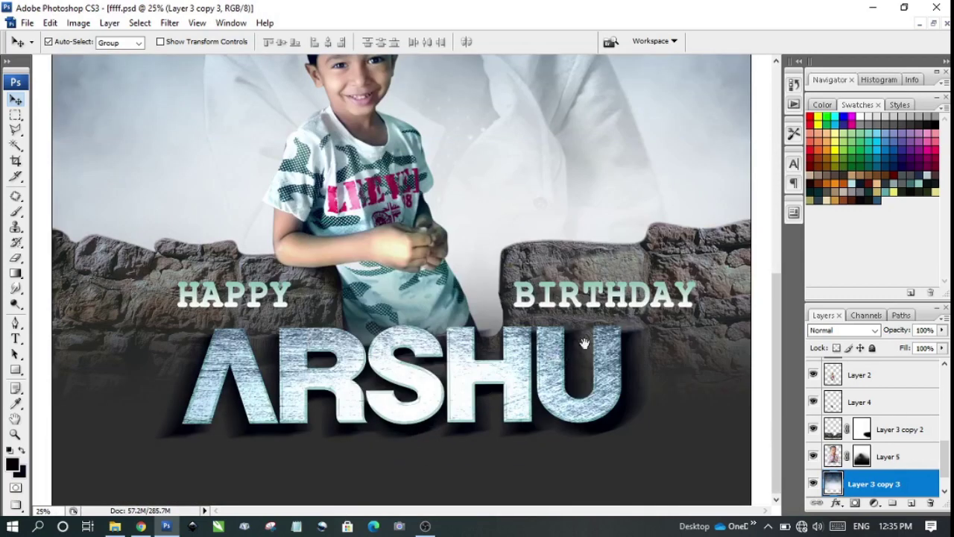
left_click(693, 306)
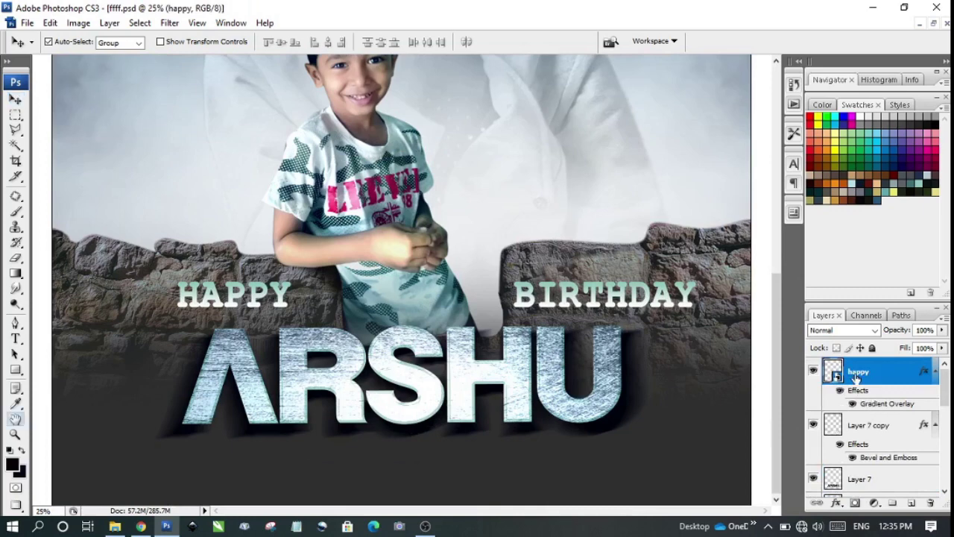
double_click(867, 402)
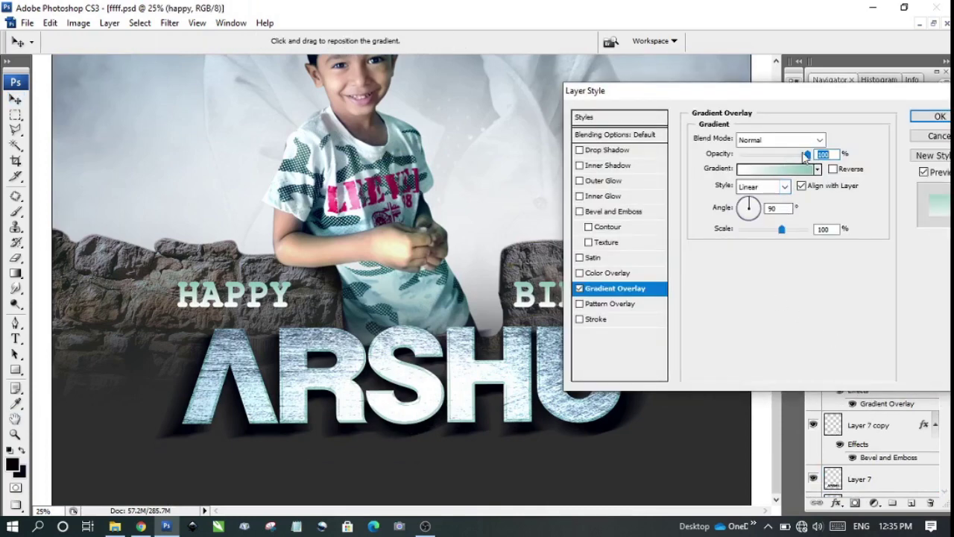
mouse_move(807, 155)
left_mouse_down()
mouse_move(782, 154)
mouse_move(790, 155)
left_mouse_up()
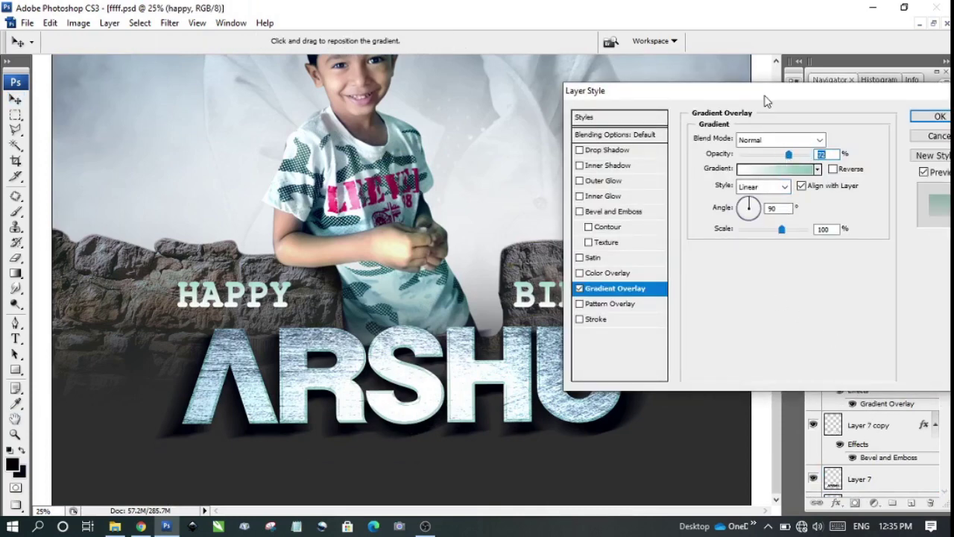
mouse_move(765, 97)
left_mouse_down()
mouse_move(753, 395)
mouse_move(657, 401)
left_mouse_up()
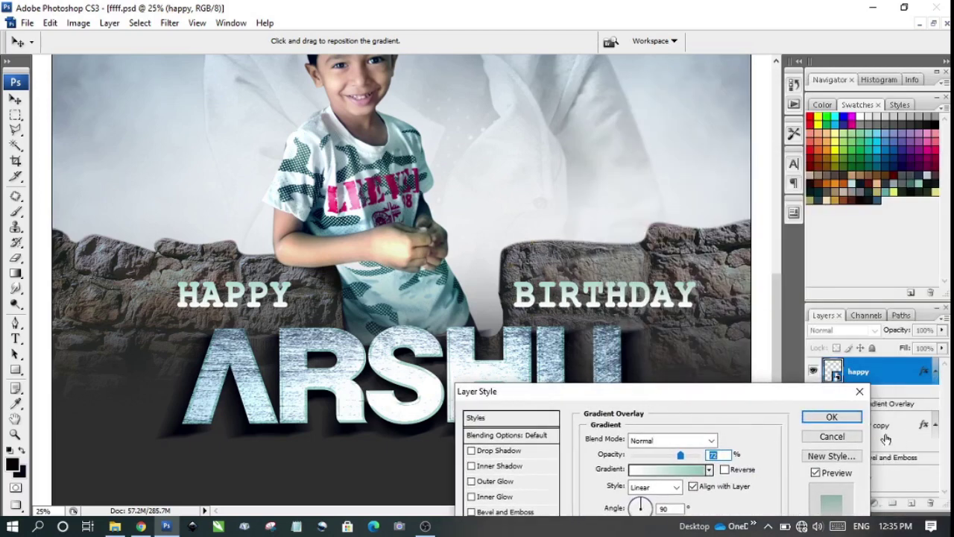
left_click(832, 416)
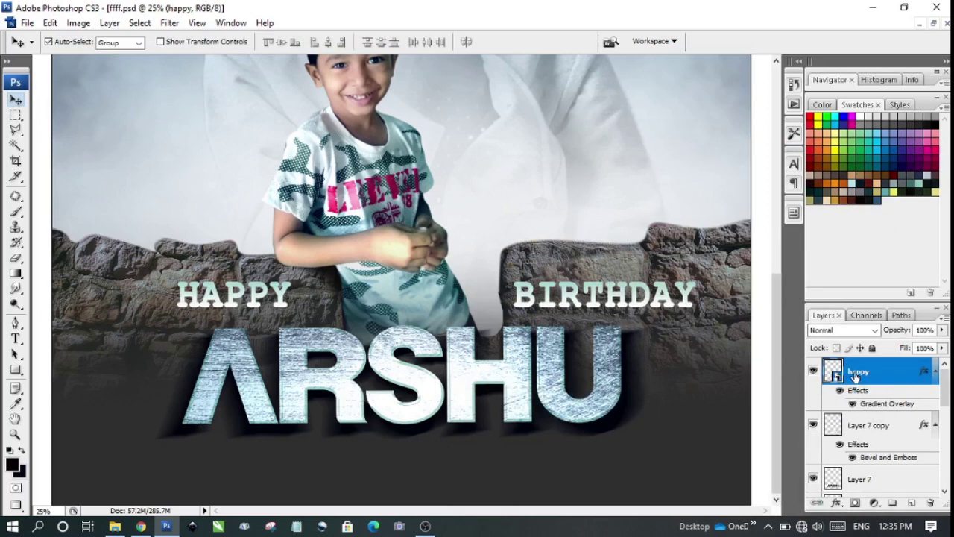
- Make a merged pixel copy of the HAPPY BIRTHDAY title beneath the original
key("ctrl+j")
left_click(863, 419)
left_click(855, 373)
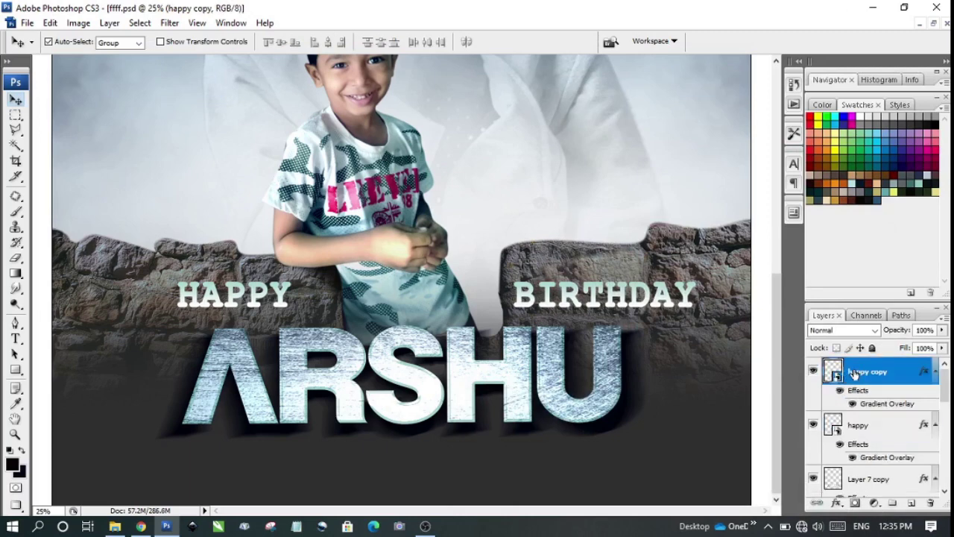
left_click(913, 505)
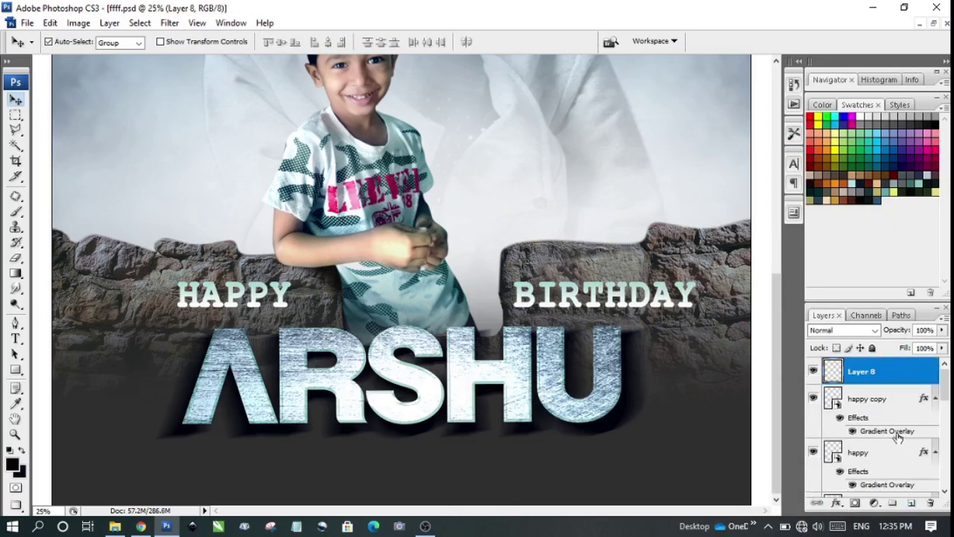
left_click(883, 406, "shift")
key("ctrl+e")
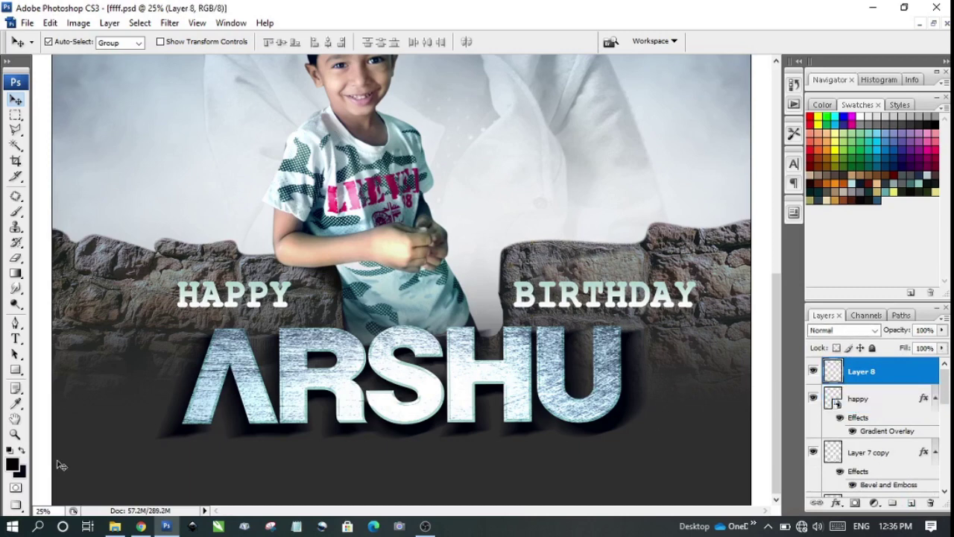
key("ctrl+bracketleft")
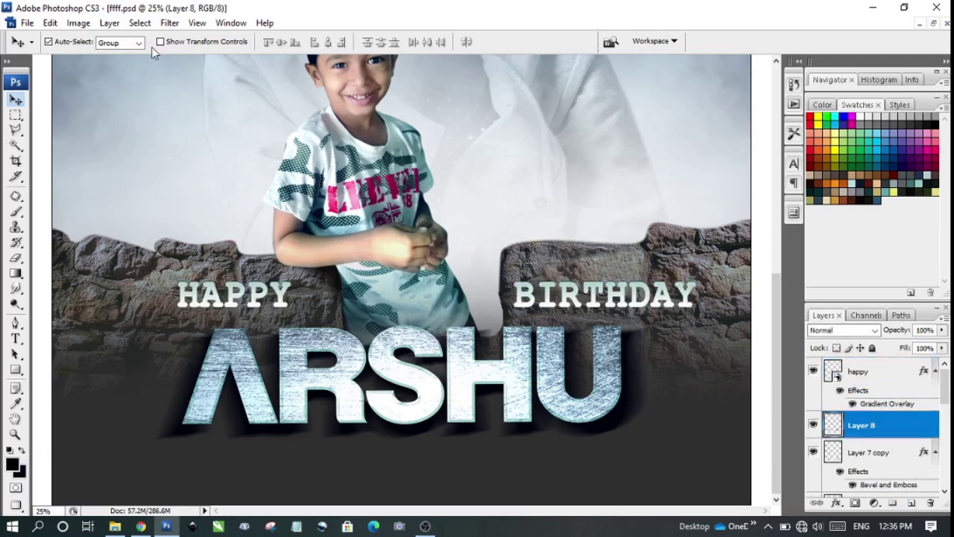
- Apply a 16° Motion Blur with 66 px distance to the merged title copy
left_click(170, 22)
mouse_move(176, 164)
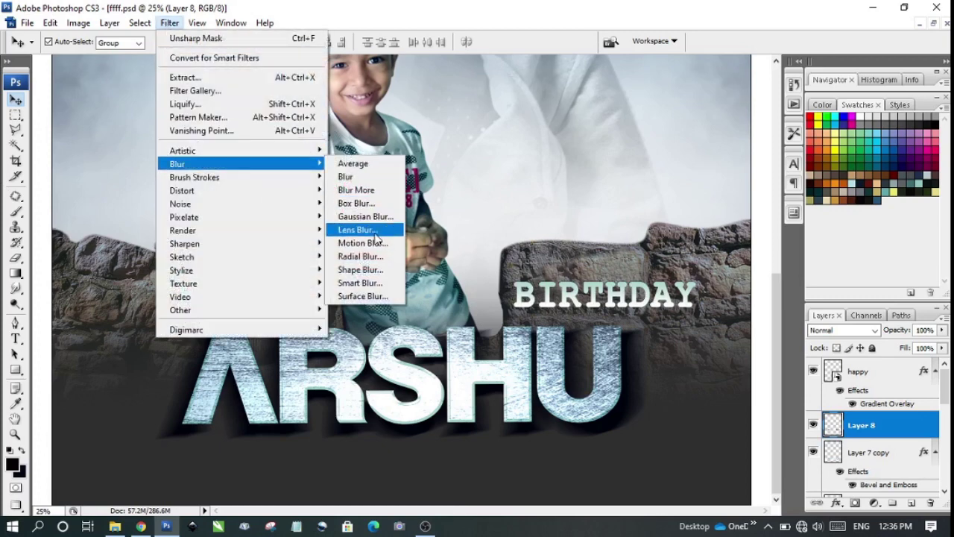
left_click(372, 244)
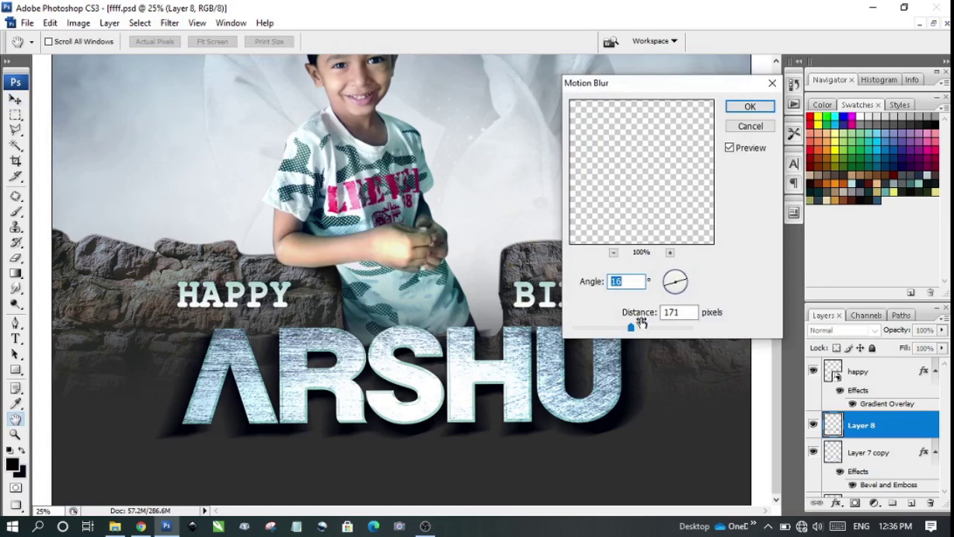
mouse_move(646, 94)
left_mouse_down()
mouse_move(647, 122)
mouse_move(371, 141)
left_mouse_up()
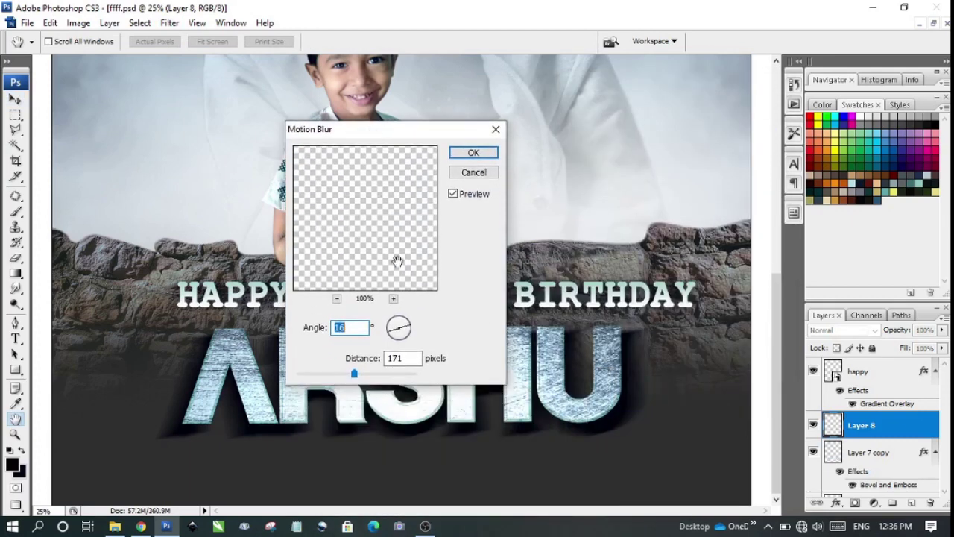
left_click(334, 374)
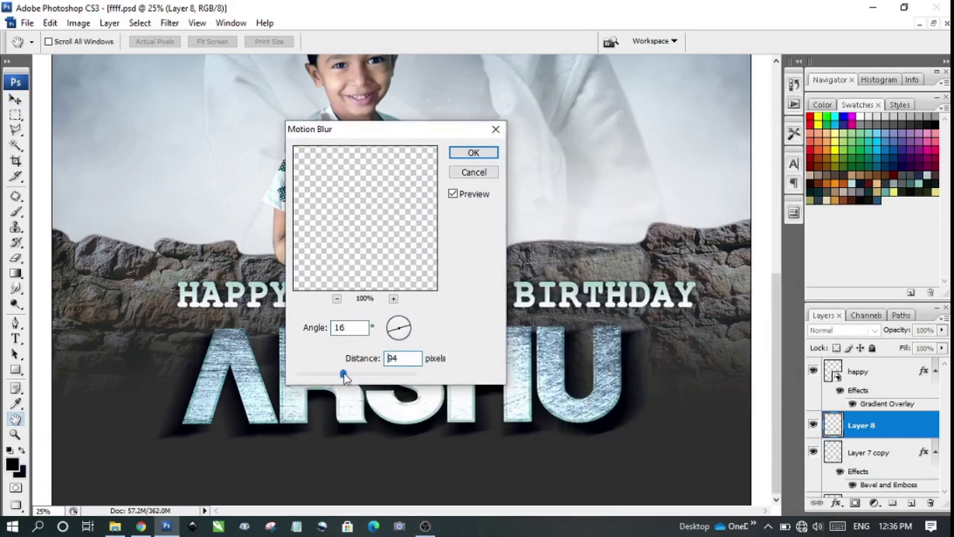
key("Return")
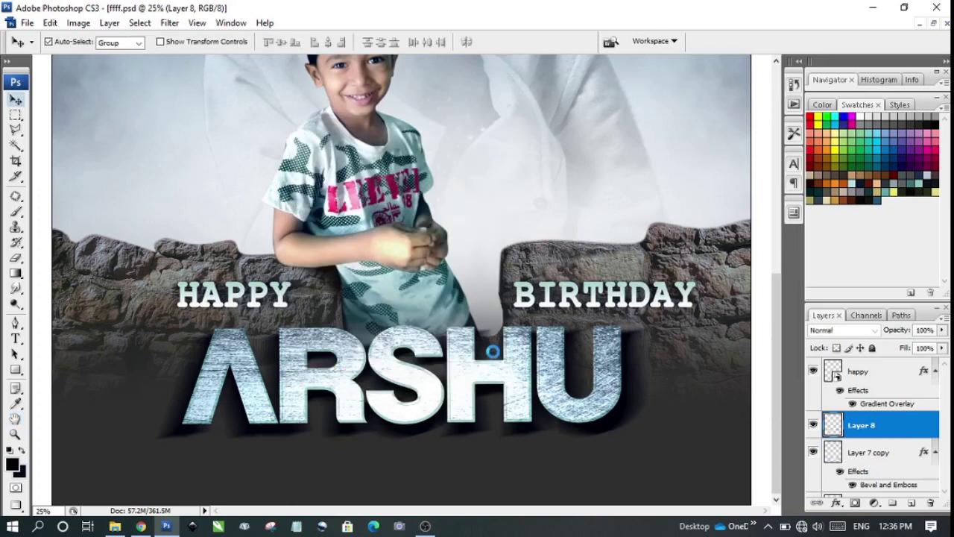
- Enlarge the blurred title to about 103.7% and duplicate it
key("ctrl+t")
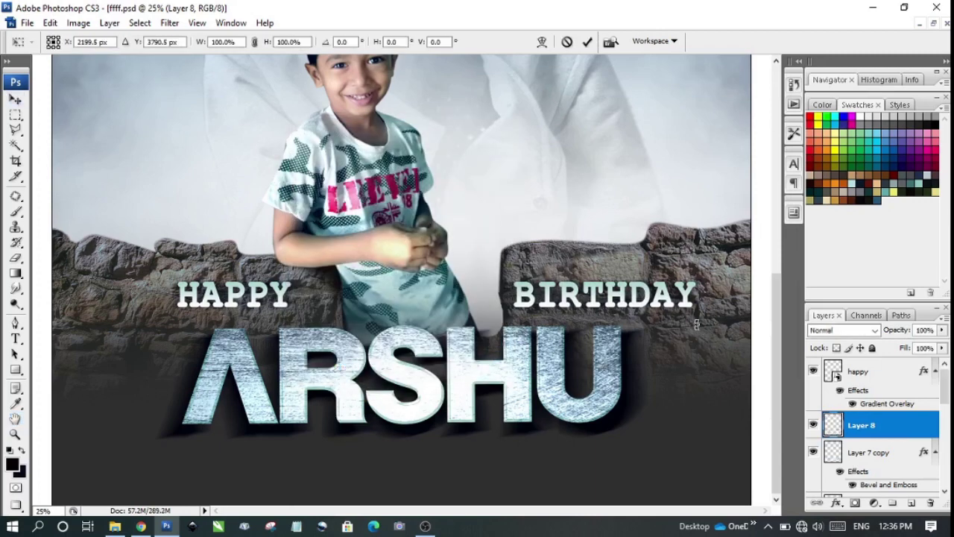
left_click_drag(699, 313, 716, 316)
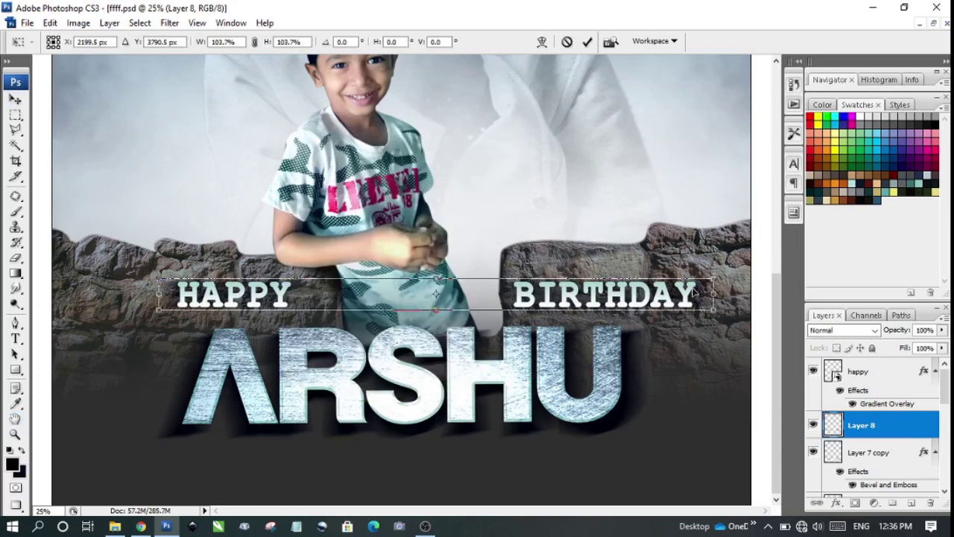
key("Return")
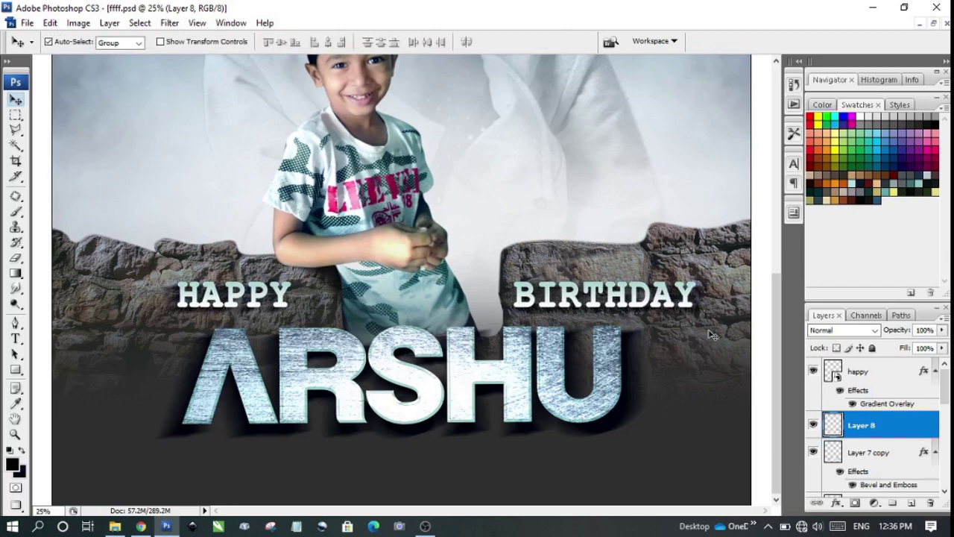
key("ctrl+j")
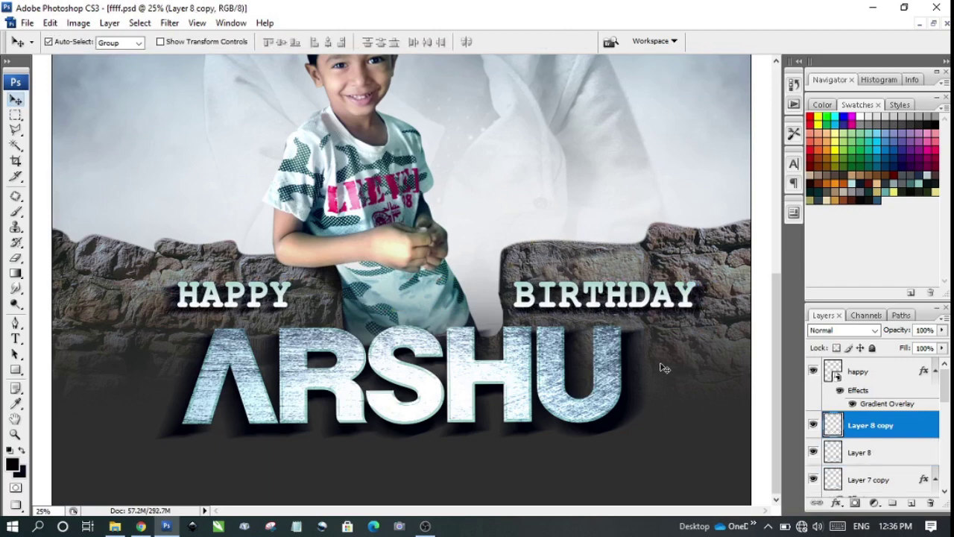
type("50")
- Merge Layer 8 and Layer 8 copy into one blurred title layer with Ctrl+E
right_click(443, 288)
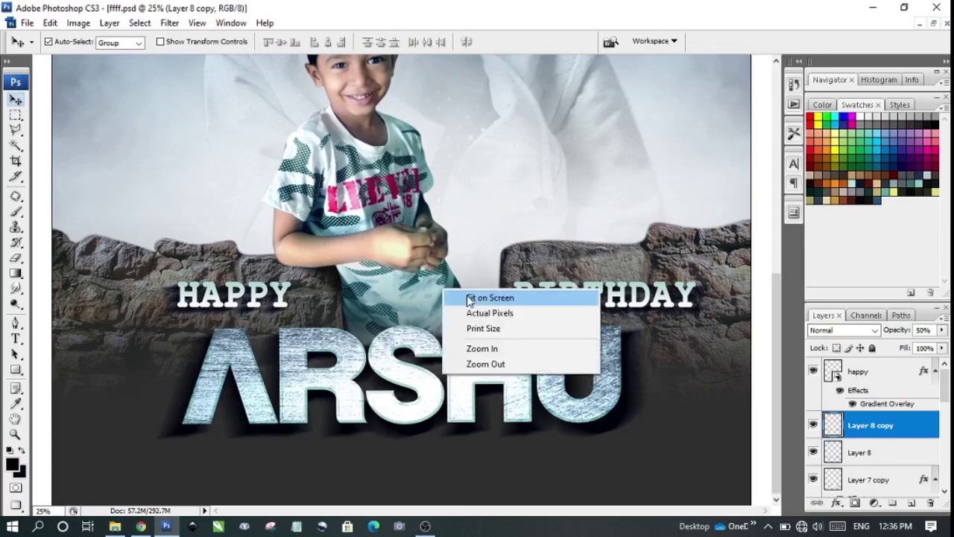
left_click(466, 297)
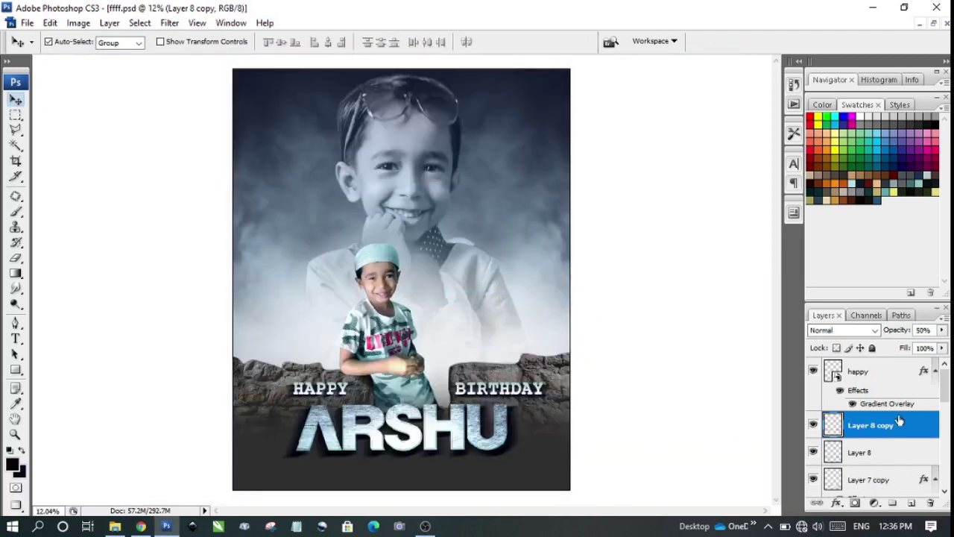
left_click(869, 451, "shift")
left_click(813, 452)
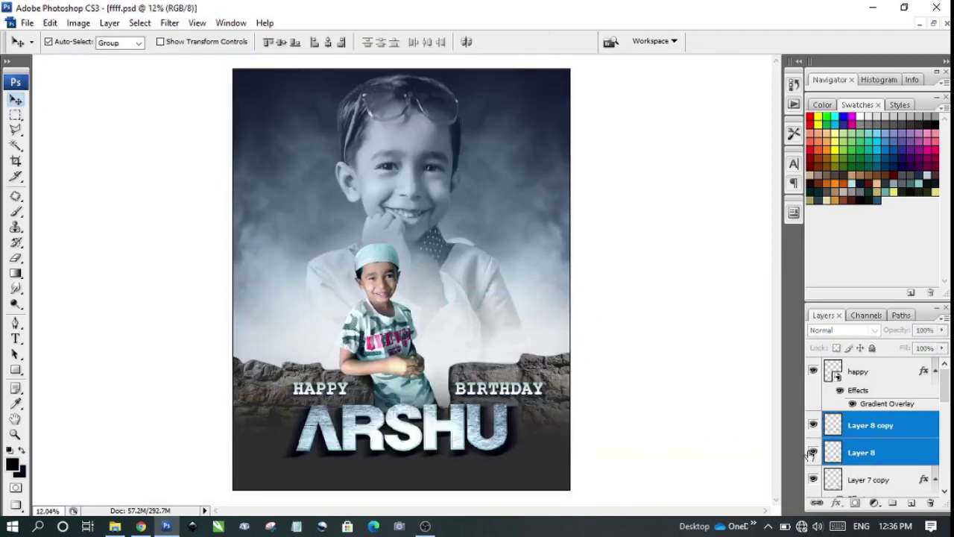
left_click(859, 451)
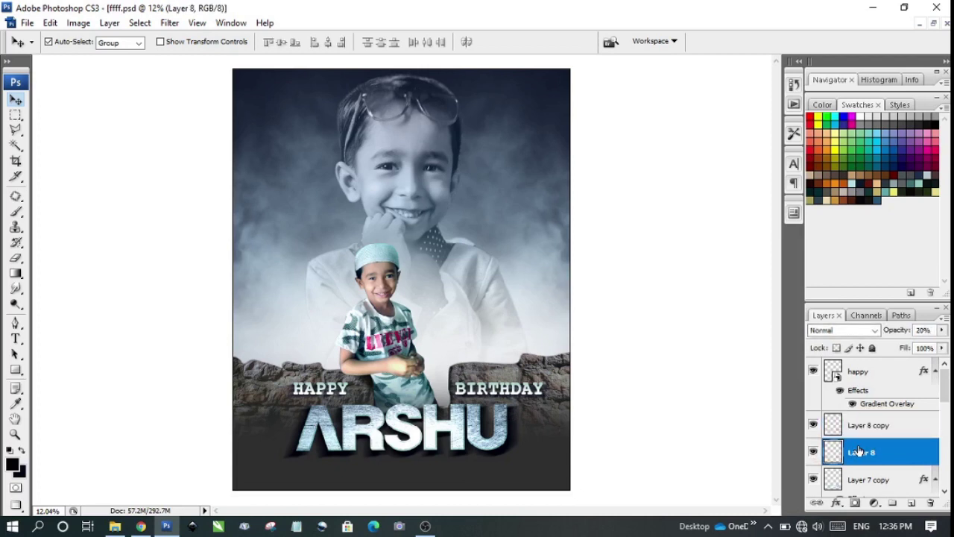
left_click(869, 426, "shift")
key("ctrl+e")
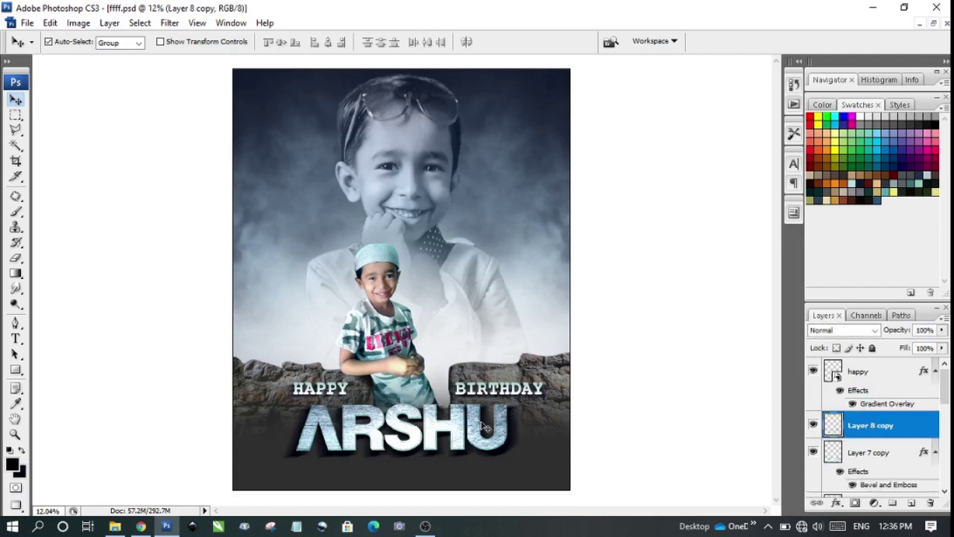
- Refit the poster on screen, zoom in on the ARSHU title and select its text layer
right_click(388, 403)
left_click(407, 424)
right_click(395, 384)
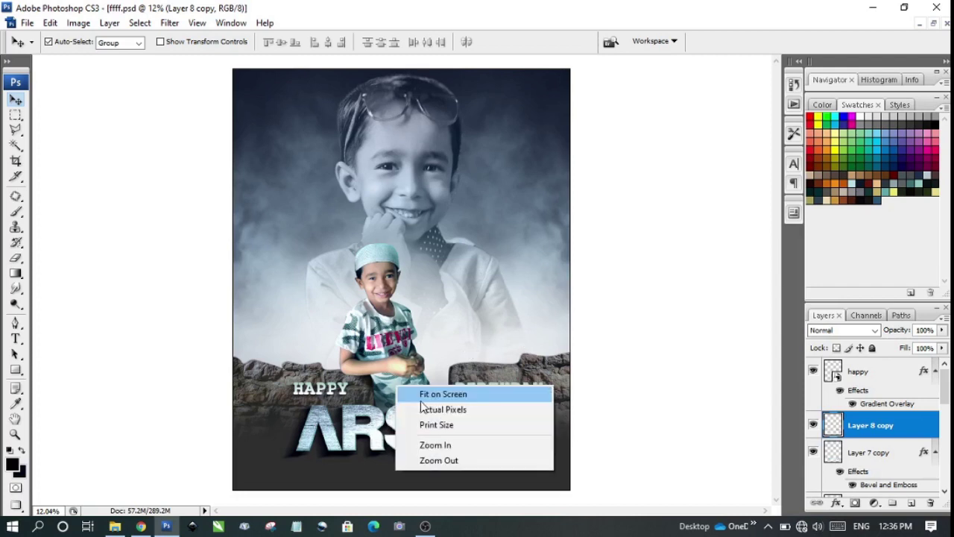
left_click(423, 393)
left_click(407, 443, "ctrl")
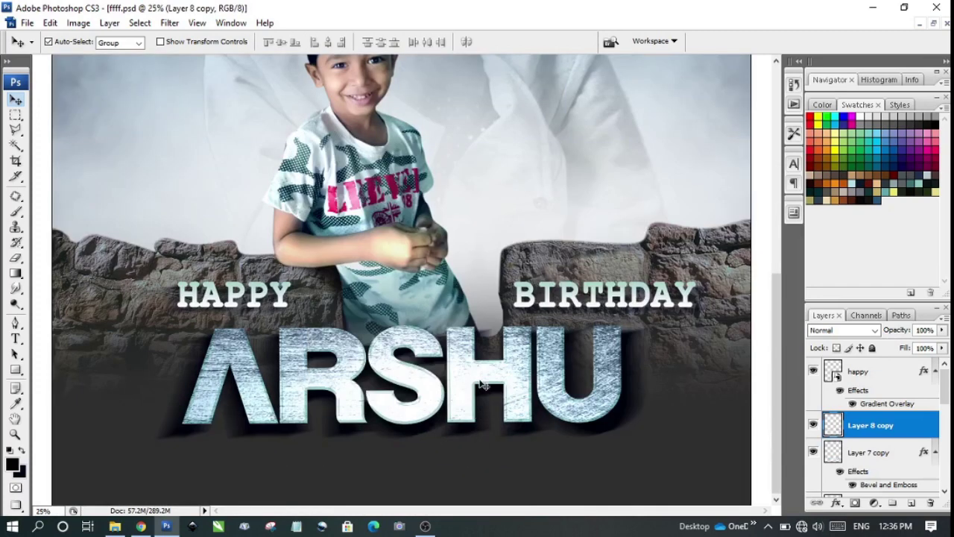
left_click(479, 376)
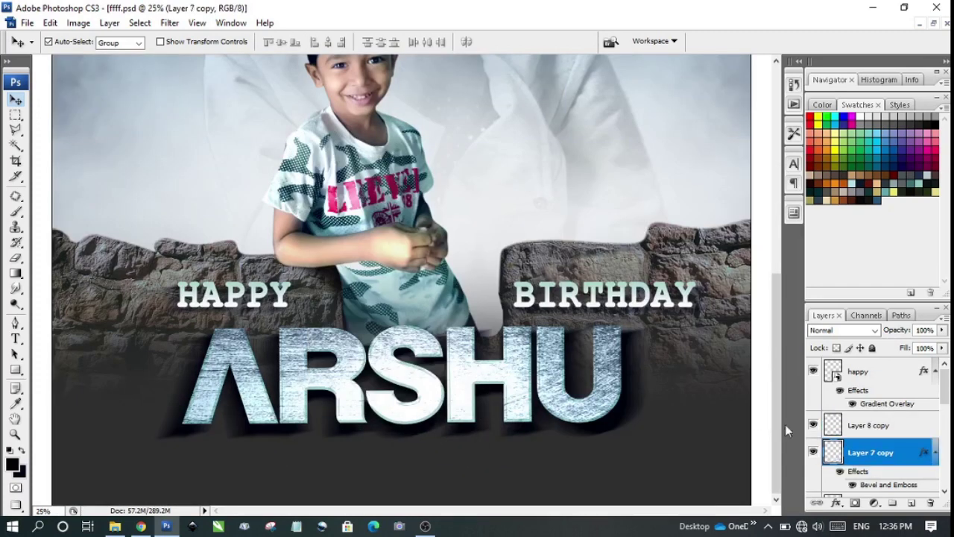
- Link the two ARSHU layers and move the ARSHU title up slightly
scroll(857, 432, "down", 2)
scroll(857, 440, "up", 1)
left_click(859, 451, "ctrl")
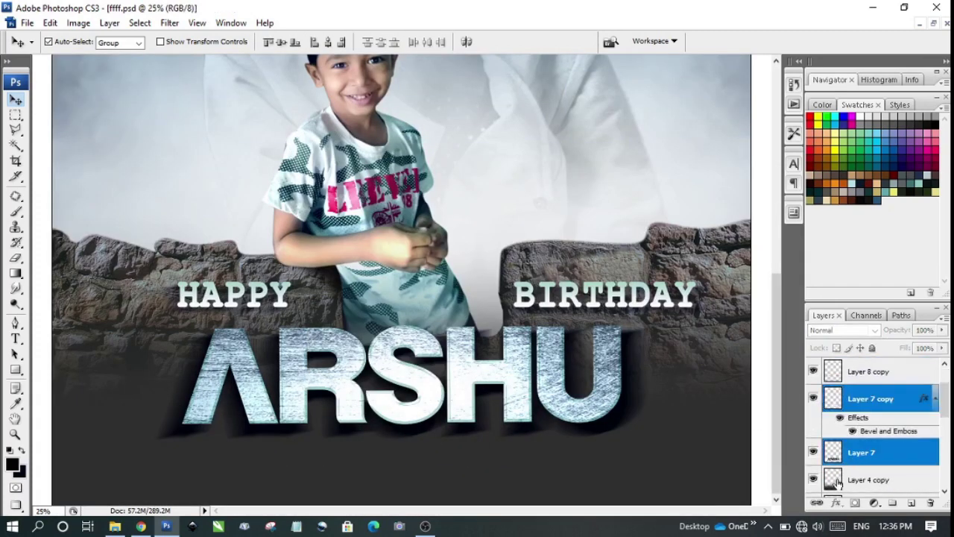
left_click(816, 504)
left_click(934, 399)
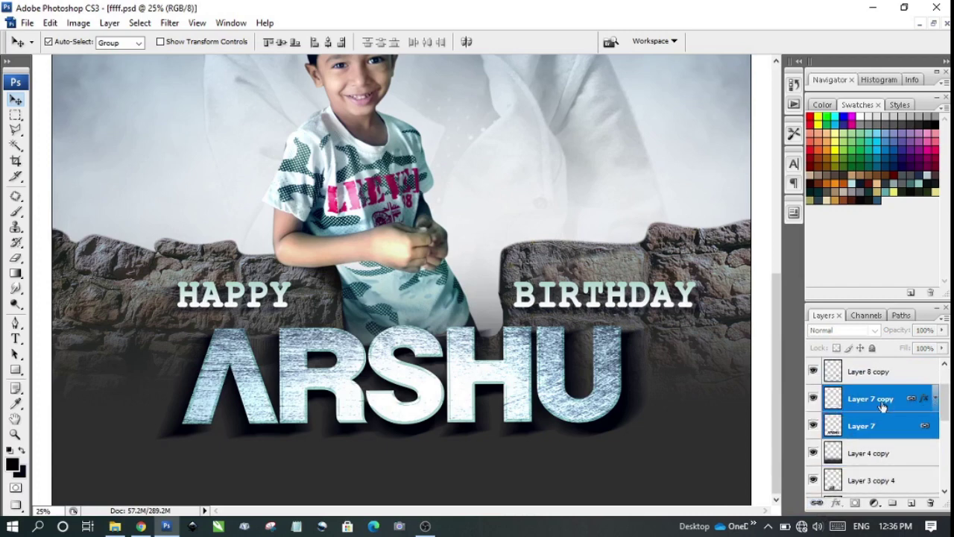
left_click_drag(546, 389, 572, 317)
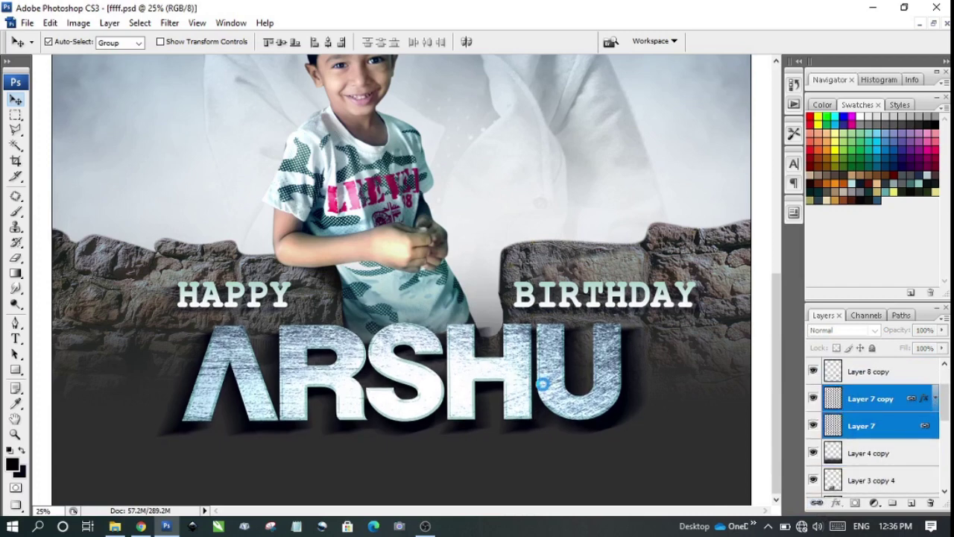
- Link HAPPY BIRTHDAY with its blurred copy and nudge them just above ARSHU
left_click(571, 298)
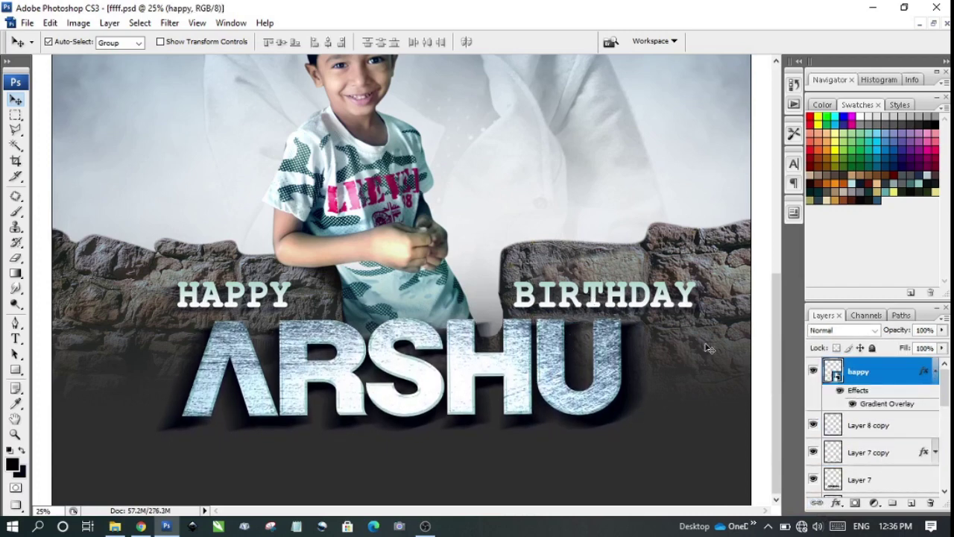
left_click(887, 431, "shift")
left_click(817, 503)
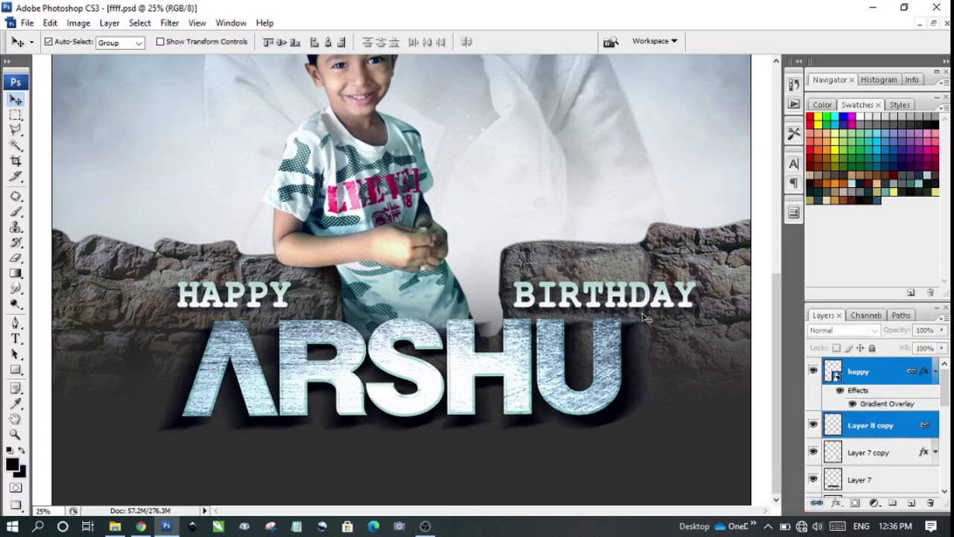
left_click_drag(624, 303, 619, 280)
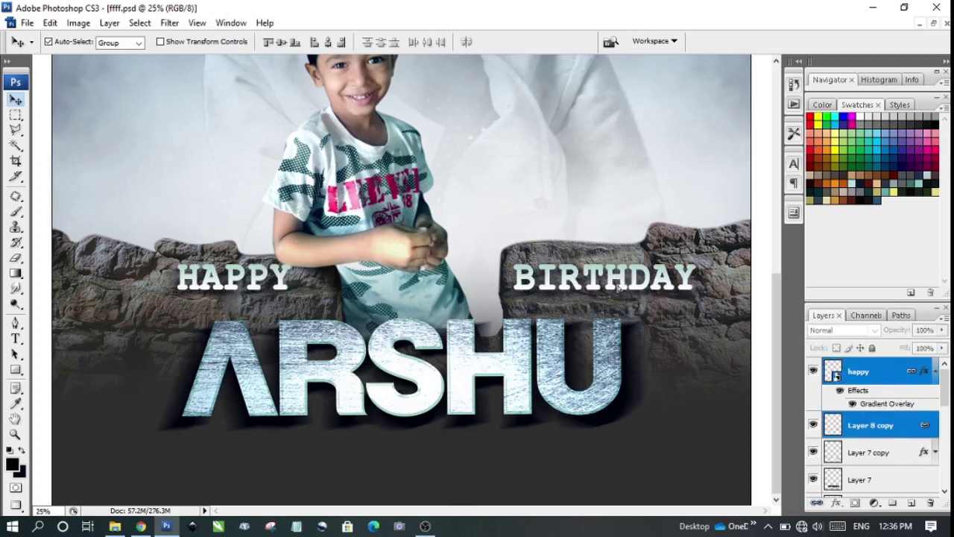
key("Down")
key("Down")
key("Down")
key("Down")
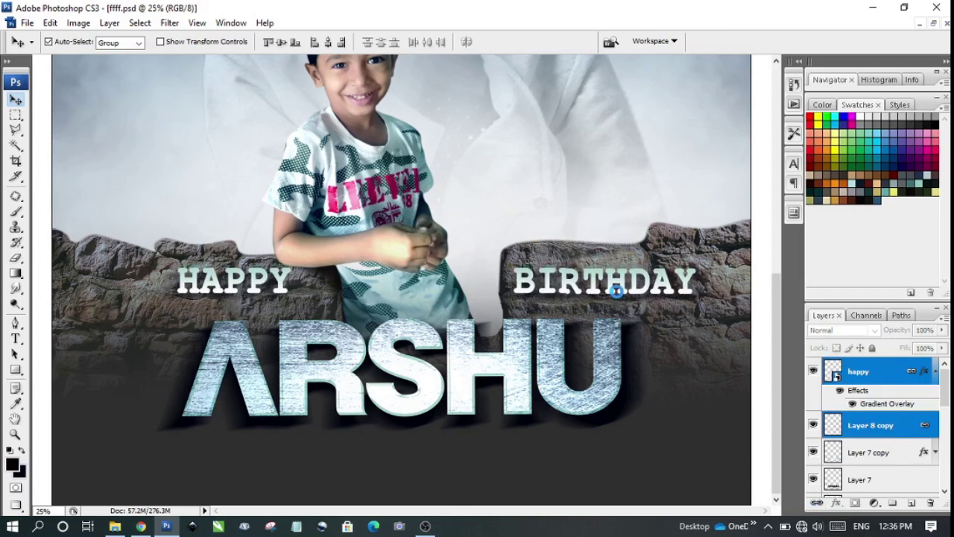
key("Down")
key("Down")
key("Down")
key("Down")
key("Down")
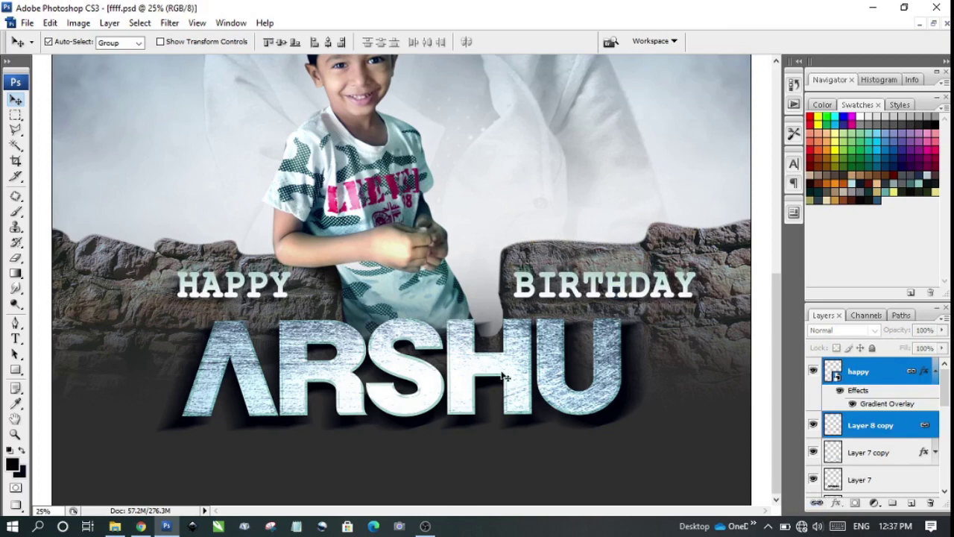
left_click(511, 378)
left_click(490, 307, "alt")
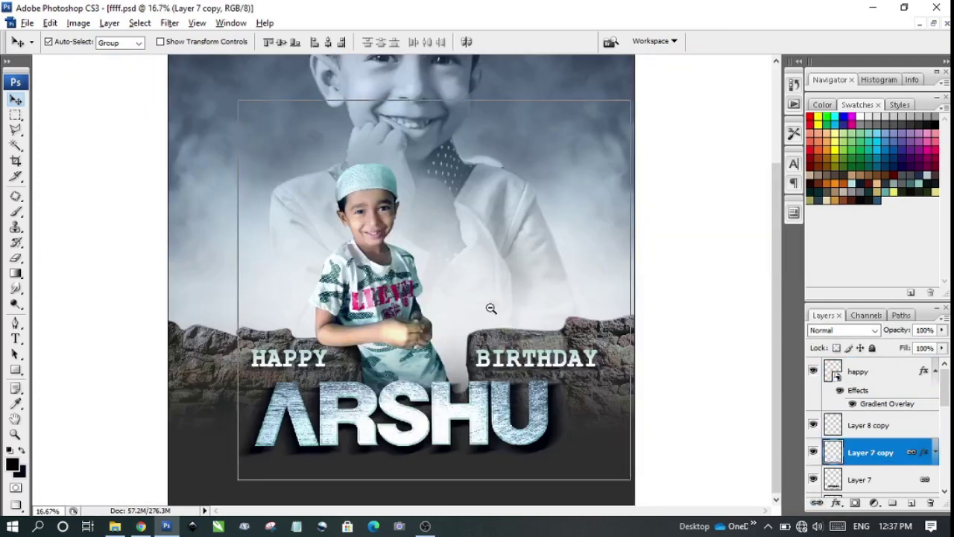
left_click(491, 308, "alt")
- Unhide Layer 8 to reveal the logo, YouTube link and design-credit footer, then select Layer 5
right_click(384, 396)
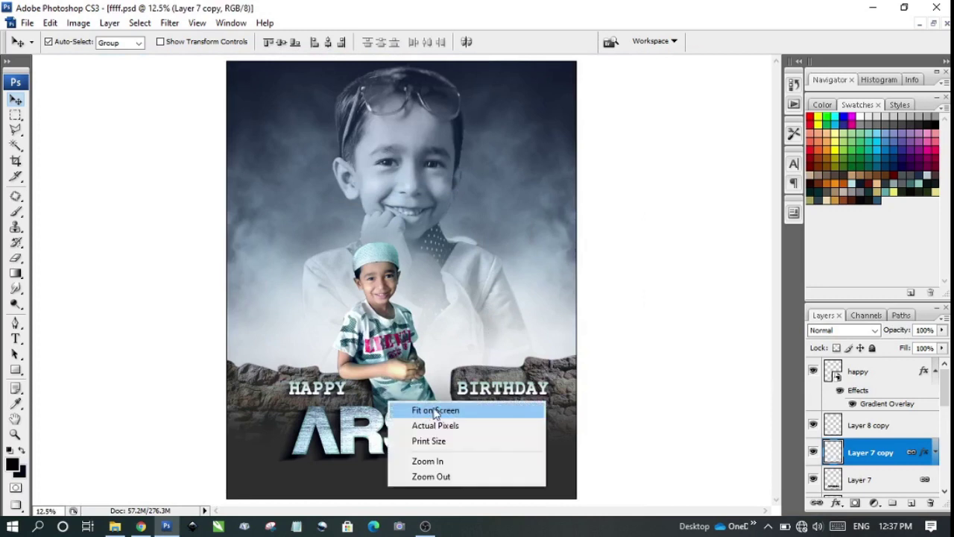
left_click(429, 412)
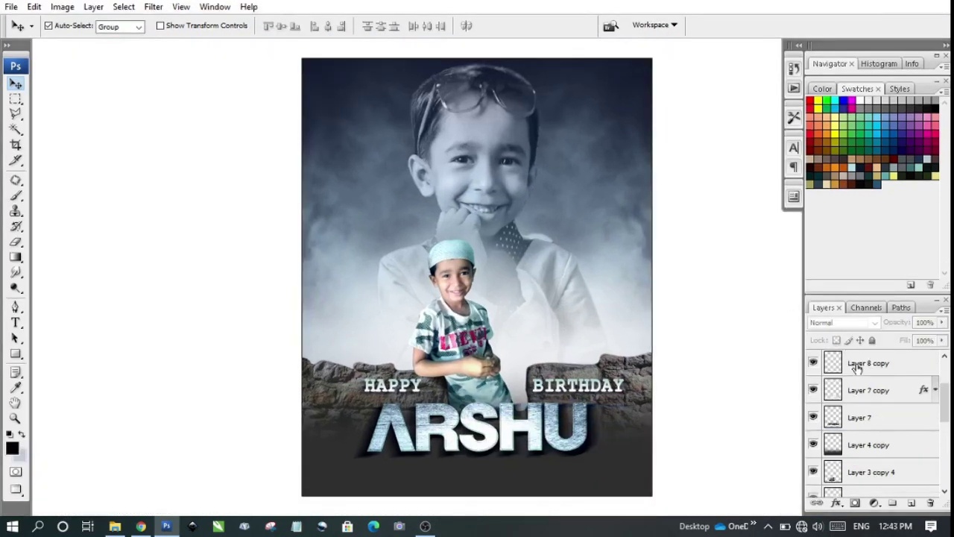
left_click(834, 366)
scroll(837, 379, "up", 3)
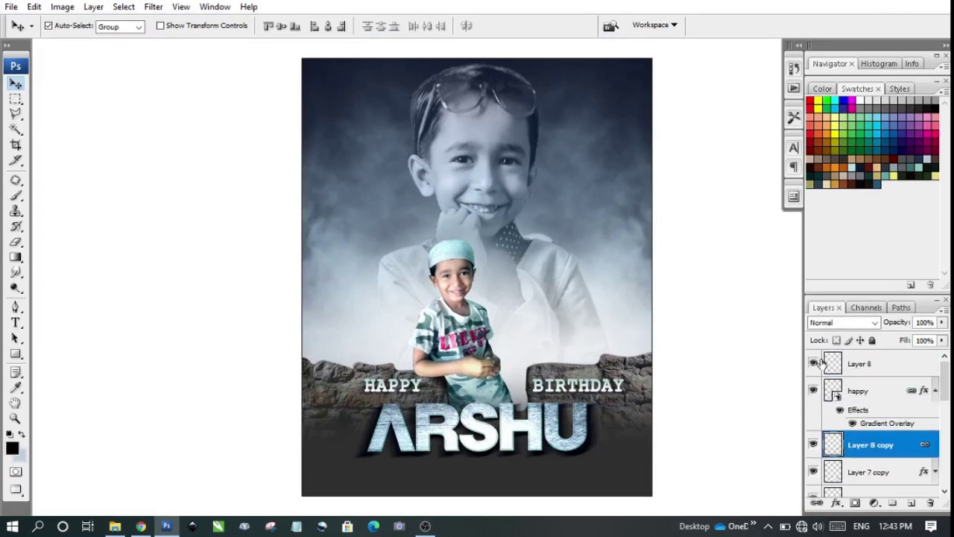
left_click(813, 364)
left_click(843, 370)
left_click(489, 144)
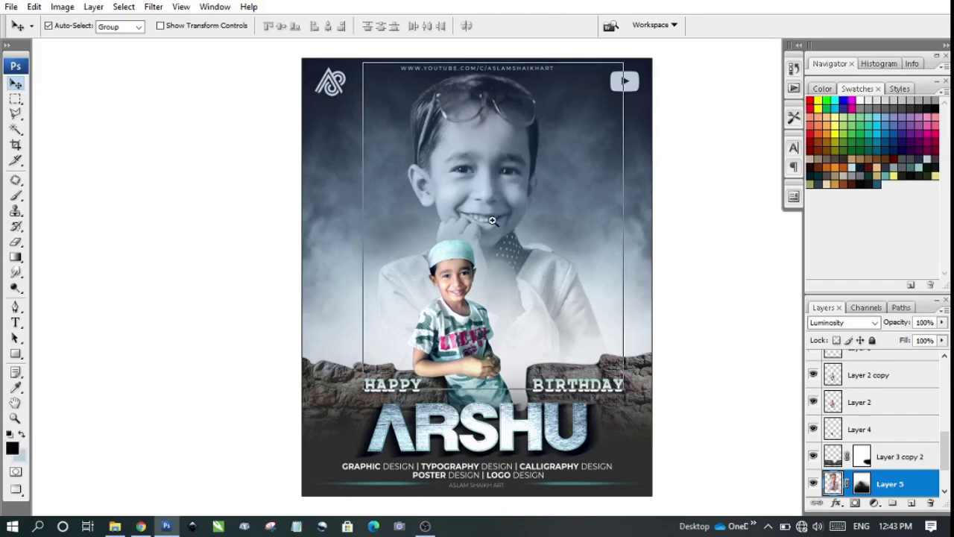
- Select the cut-out boy layer, Layer 2 copy, and open the Image > Adjustments menu
left_click(493, 259, "ctrl")
left_click(490, 253, "ctrl+alt")
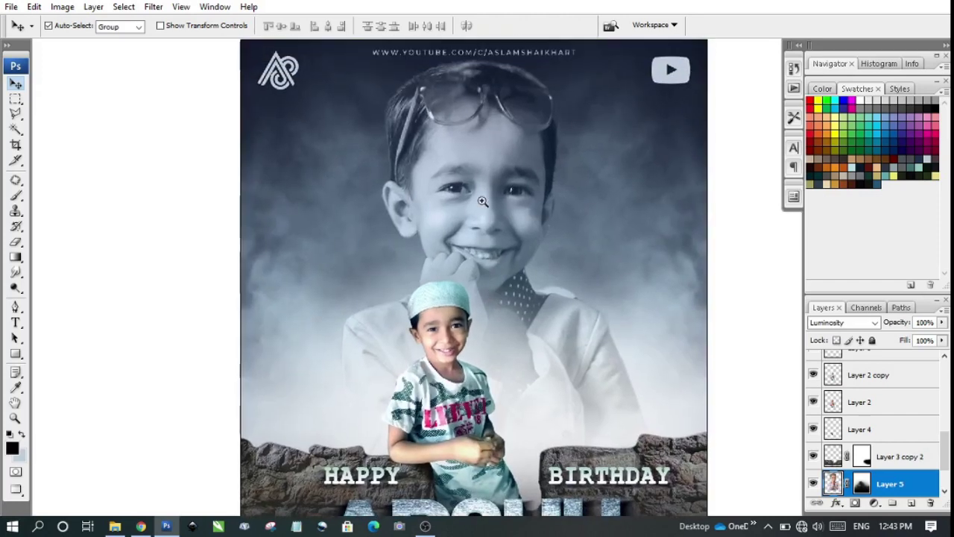
left_click(443, 244, "ctrl")
left_click(442, 244, "ctrl+alt")
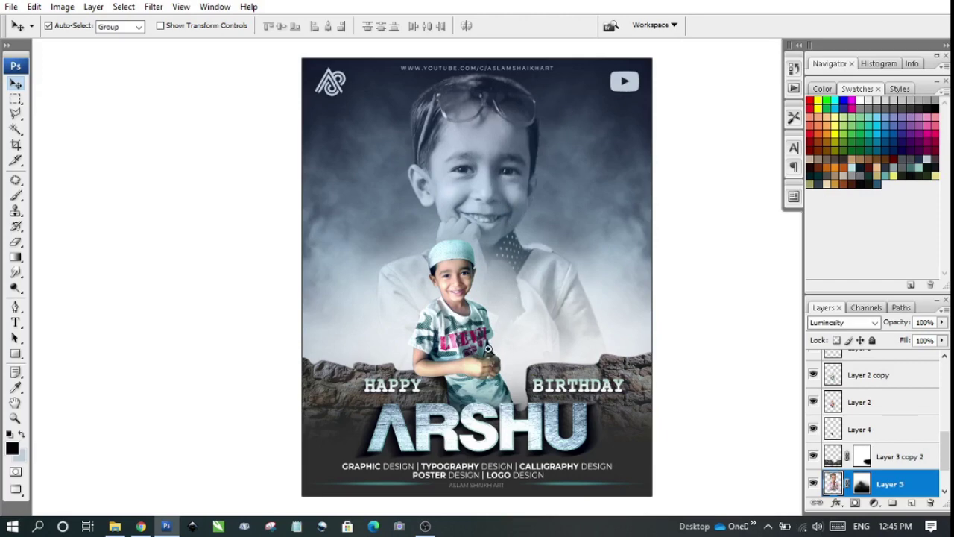
scroll(499, 313, "up", 1)
scroll(450, 277, "up", 1)
left_click(443, 209)
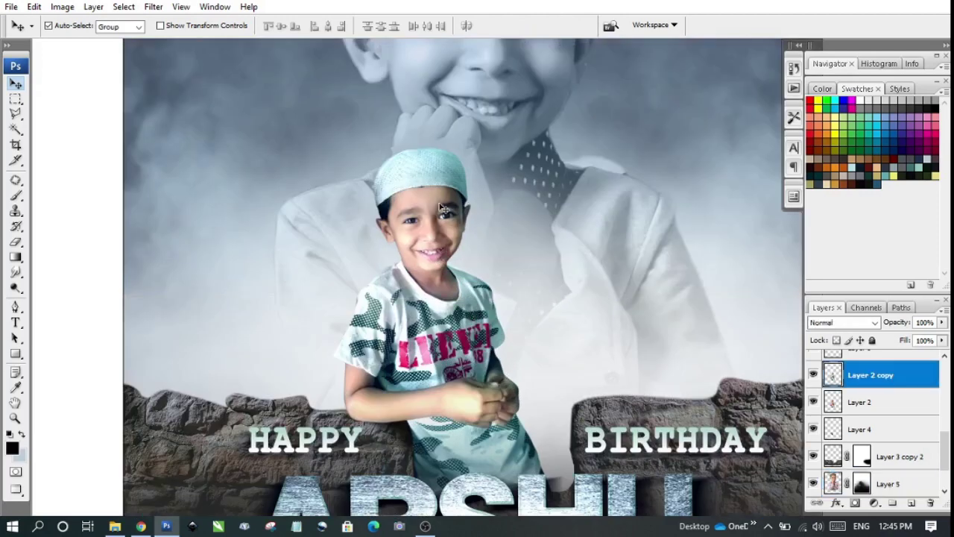
scroll(440, 204, "up", 1)
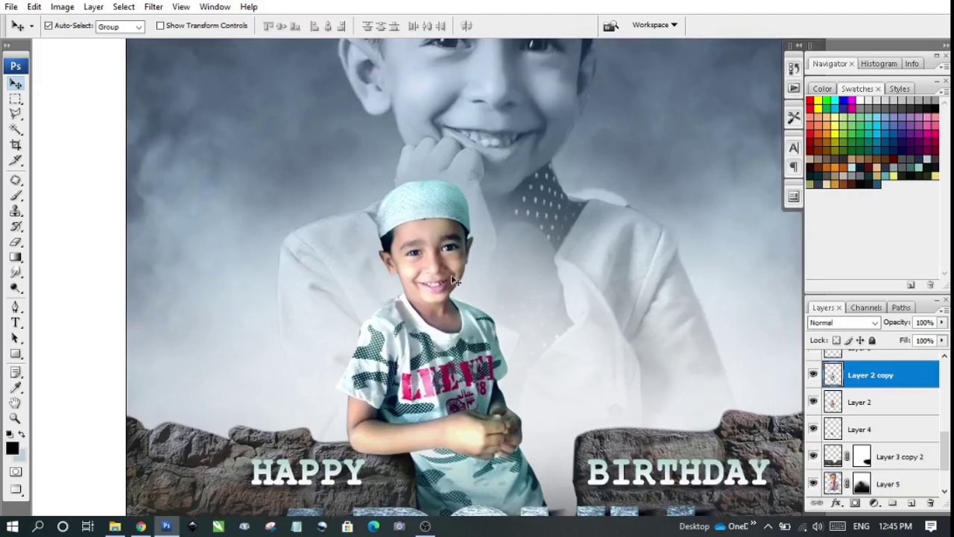
left_click(63, 7)
mouse_move(84, 43)
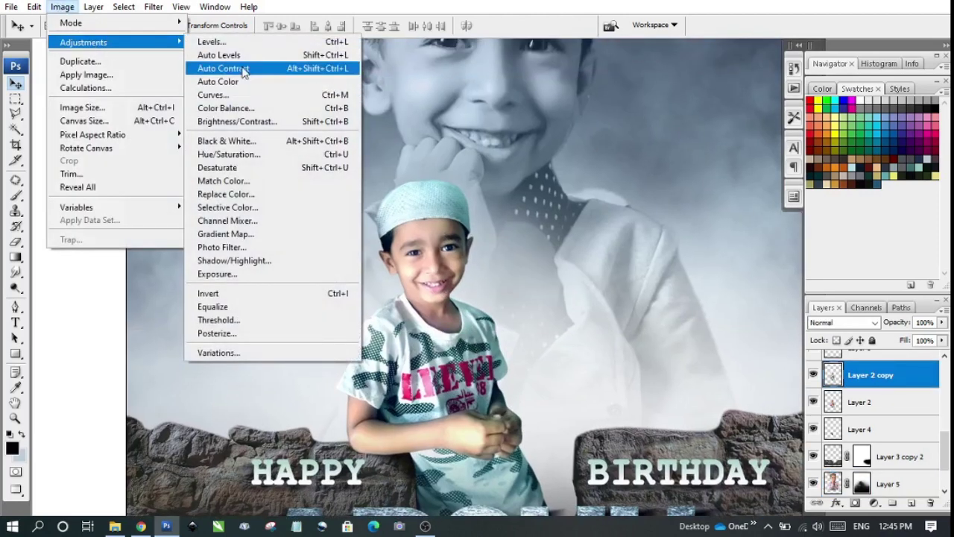
- Apply a slight midtone Color Balance shift of about -2, 0, -1 to the cut-out boy
left_click(252, 112)
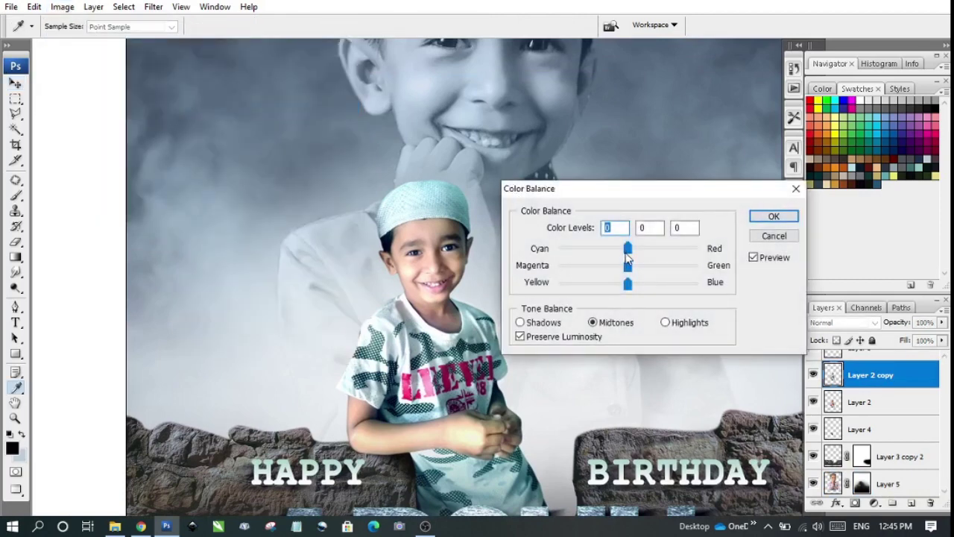
left_click_drag(628, 284, 630, 286)
left_click_drag(628, 248, 626, 249)
left_click_drag(630, 286, 626, 287)
left_click(762, 233)
- Fit the poster on screen and select Layer 4 copy, the bottom shading
scroll(440, 279, "down", 5)
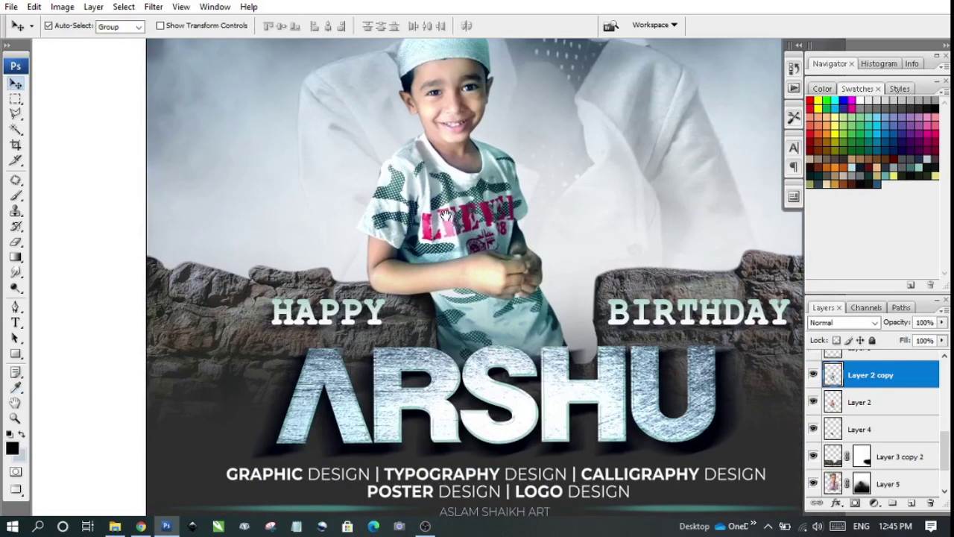
scroll(440, 279, "up", 2)
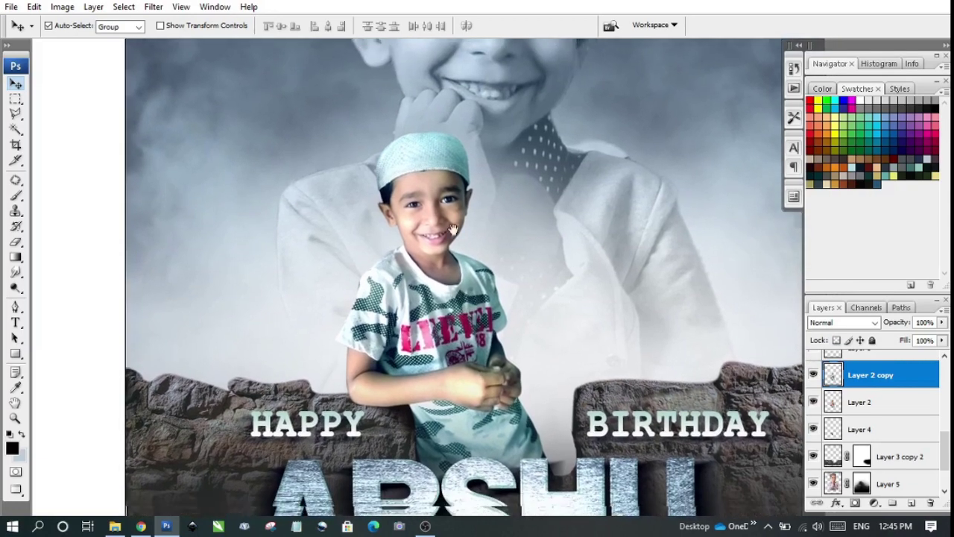
scroll(477, 307, "down", 5)
right_click(477, 307)
left_click(481, 304)
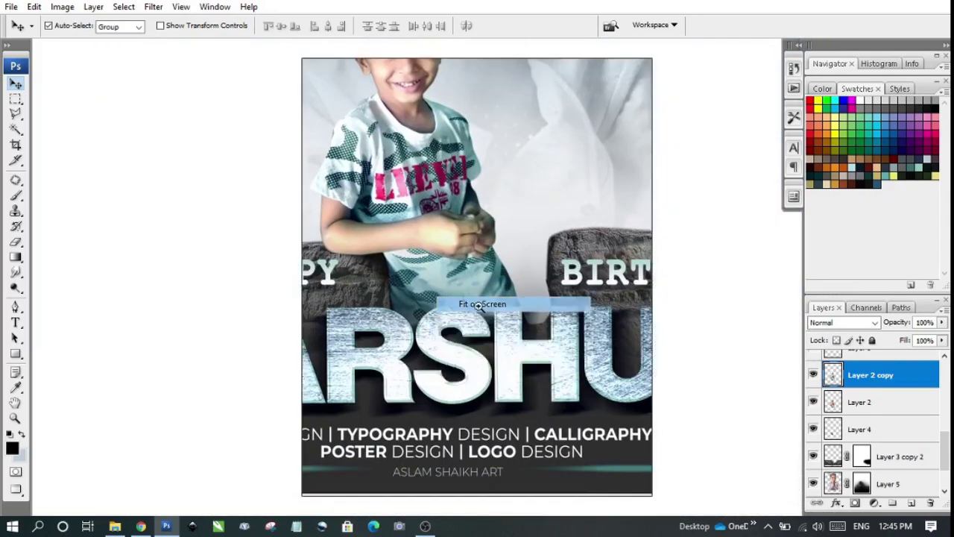
left_click(635, 457)
- Stretch the bottom shading slightly taller and duplicate it as Layer 4 copy 2
scroll(637, 455, "up", 1)
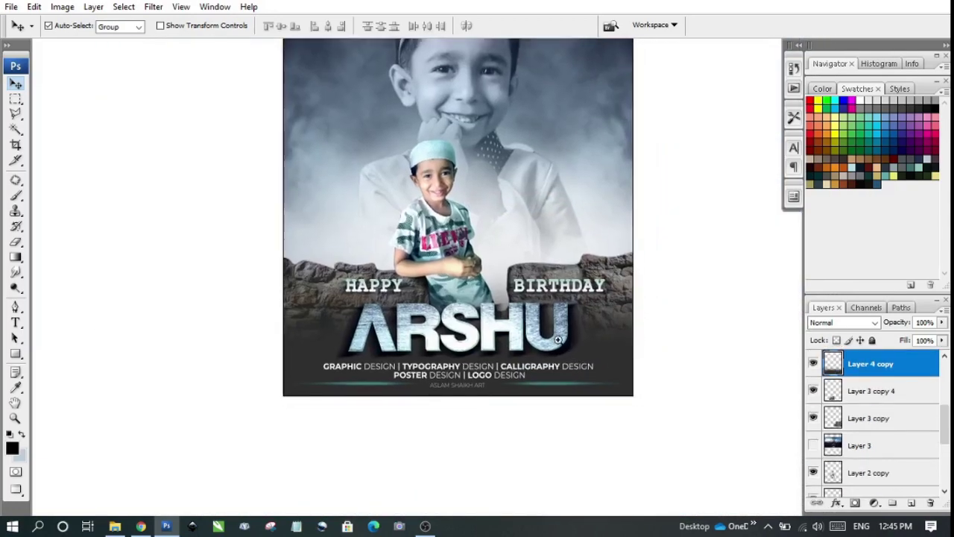
scroll(639, 418, "up", 1)
scroll(642, 377, "up", 2)
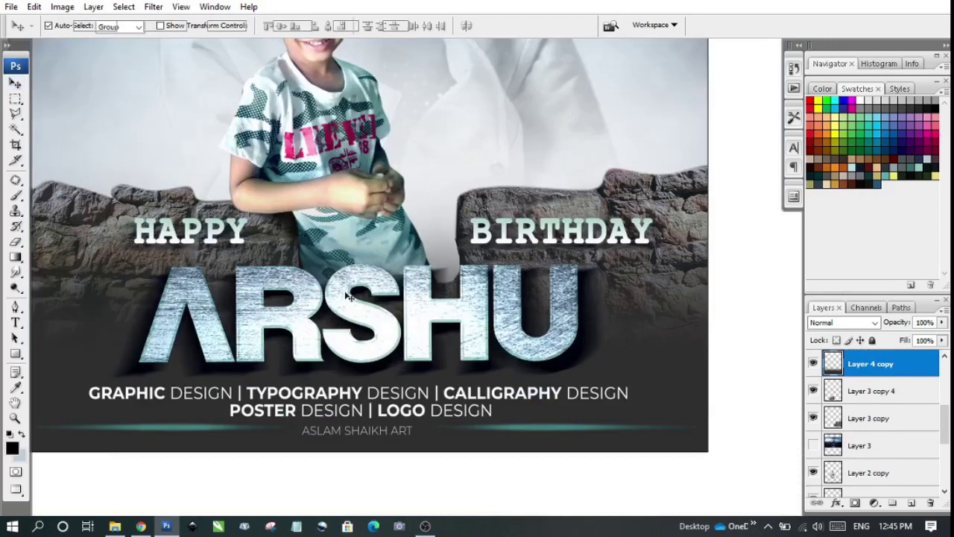
key("ctrl+t")
left_click_drag(358, 129, 360, 123)
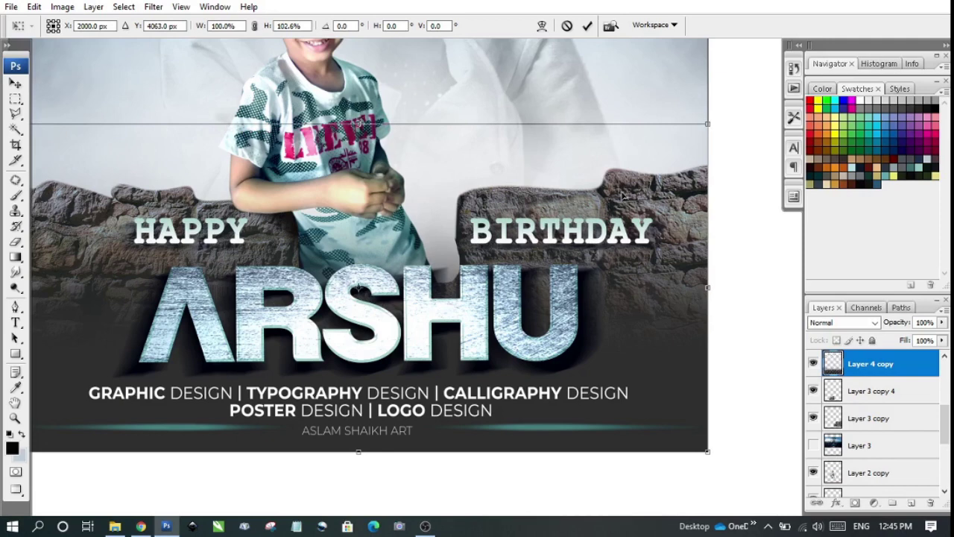
key("Return")
key("ctrl+minus")
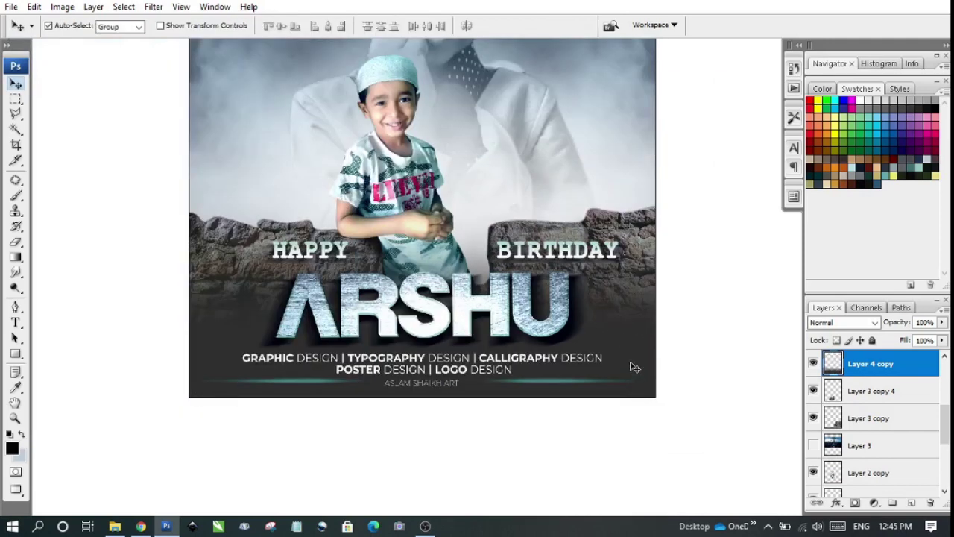
key("ctrl+j")
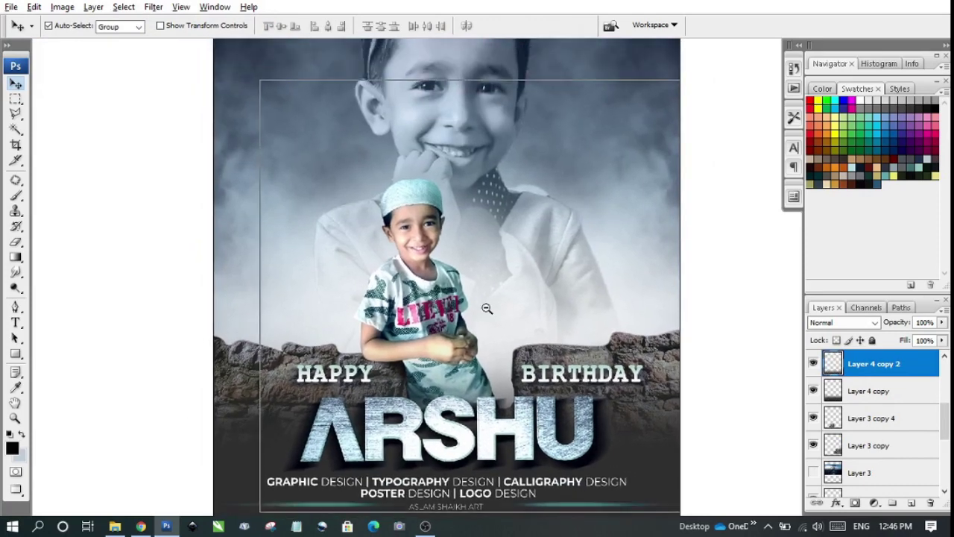
- Set the background colour to near-black navy 070e1a
left_click(20, 455)
left_click(339, 125)
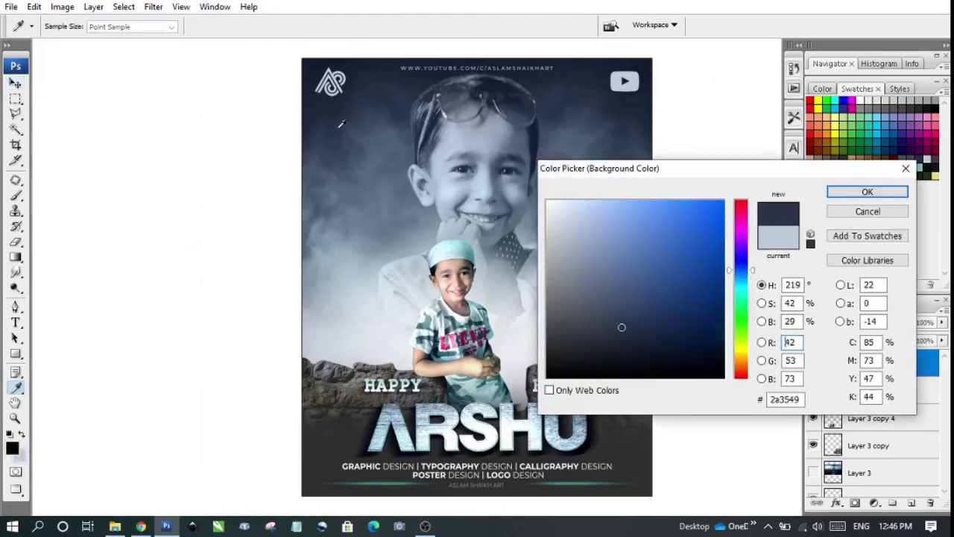
key("Return")
key("v")
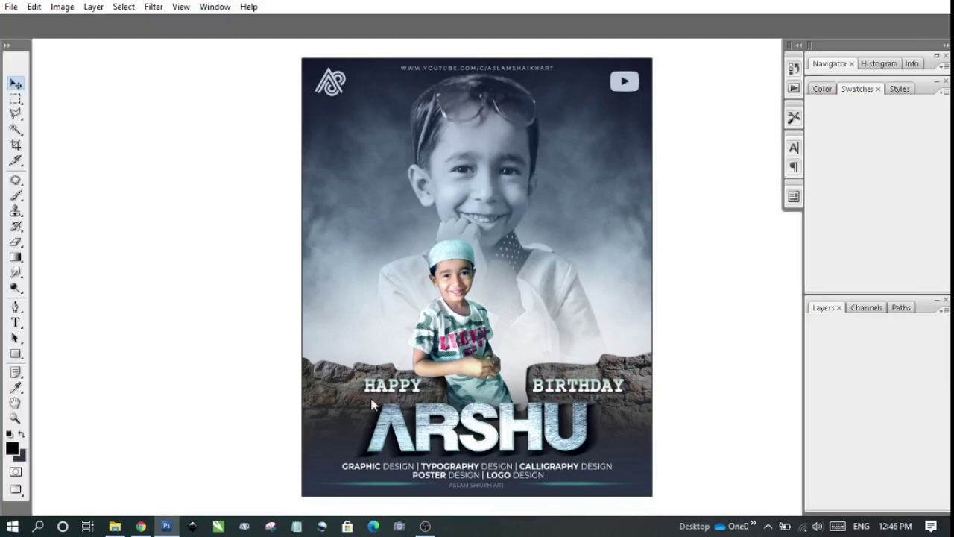
left_click(644, 347)
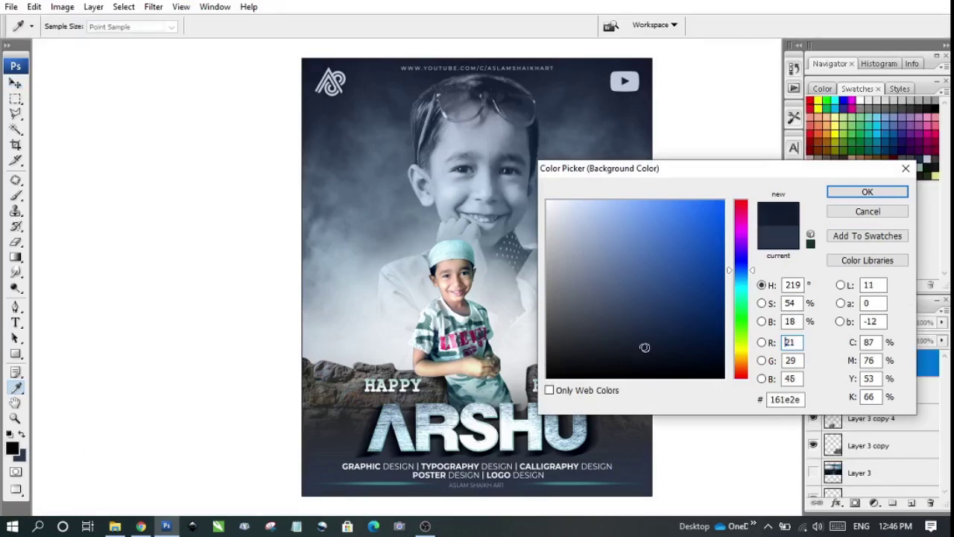
left_click_drag(644, 347, 676, 360)
key("Return")
key("v")
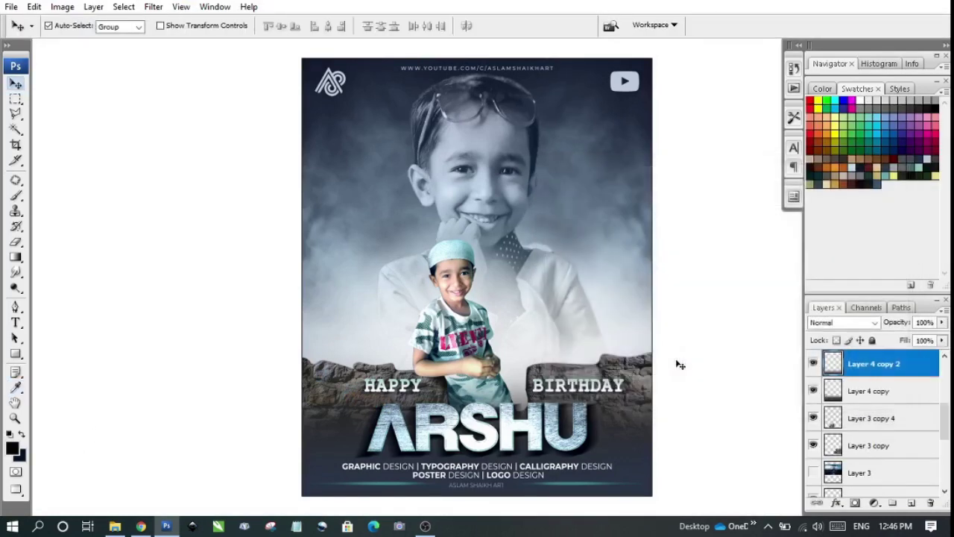
- Squash the duplicated shading layer to about 89% height
scroll(543, 358, "up", 1, "alt")
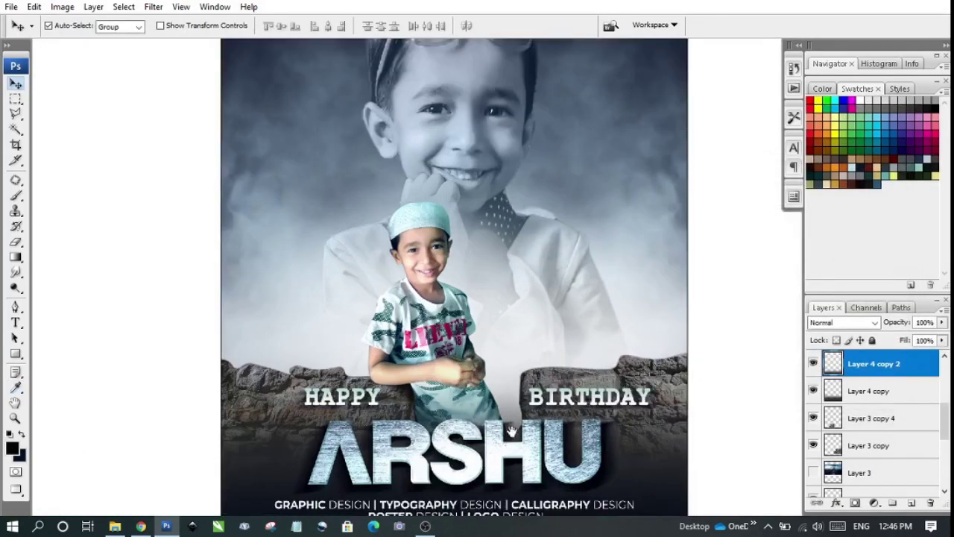
scroll(638, 336, "down", 3)
key("ctrl+t")
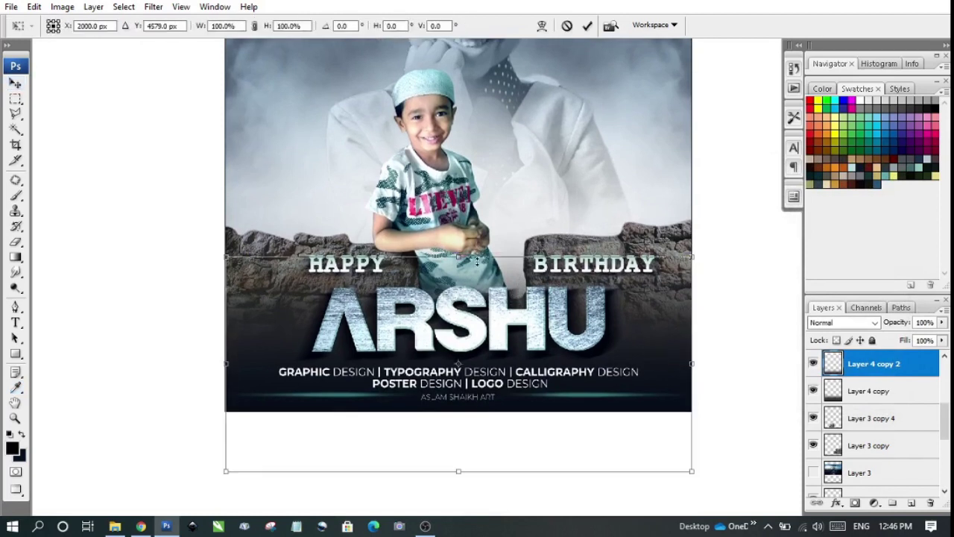
left_click_drag(453, 238, 477, 282)
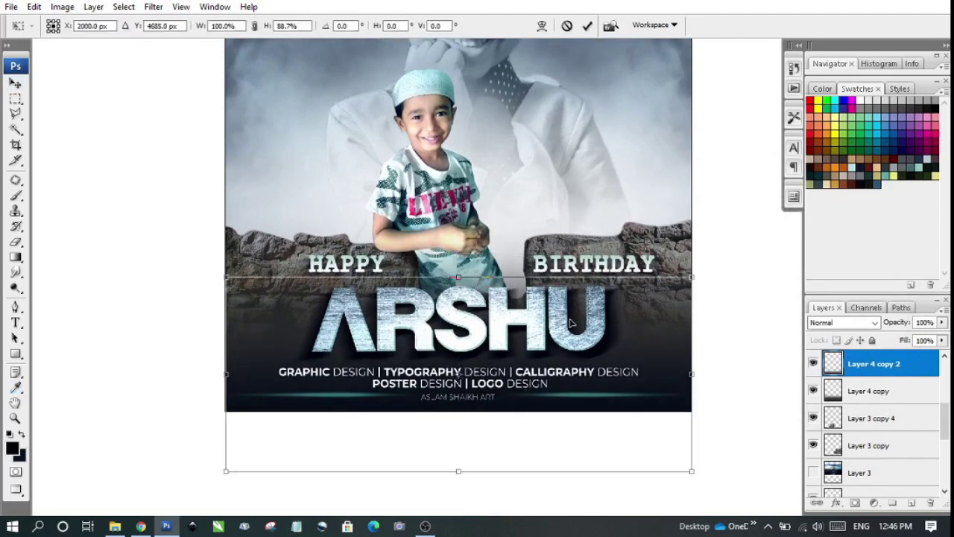
key("Return")
scroll(526, 337, "down", 1, "alt")
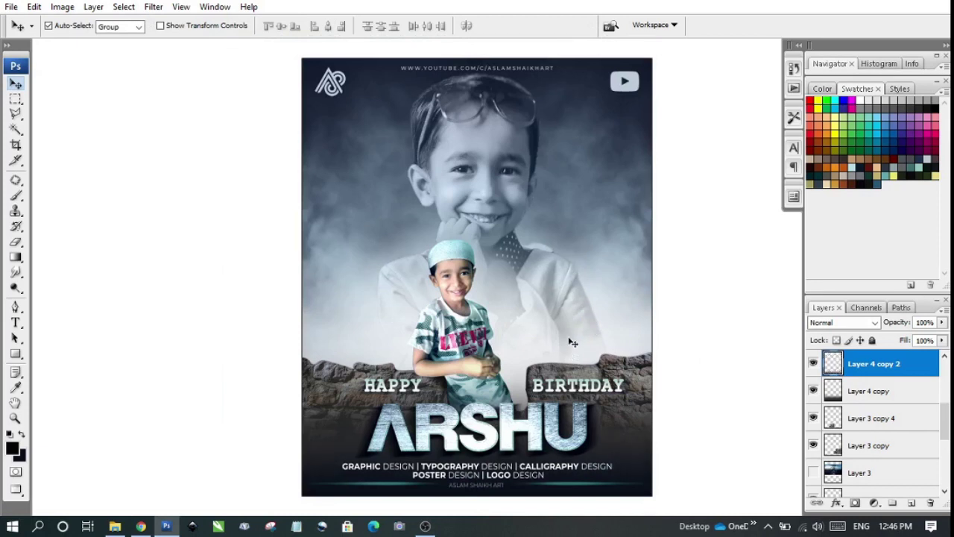
right_click(462, 282)
left_click(488, 291)
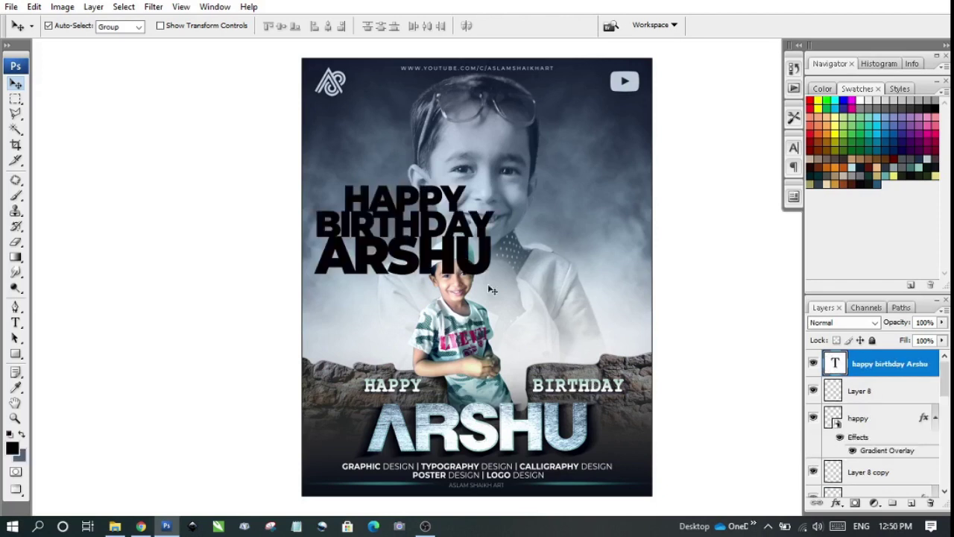
- Enlarge the black HAPPY BIRTHDAY ARSHU text to about 195% so it spans the poster width
left_click_drag(501, 269, 619, 369)
key("ctrl+t")
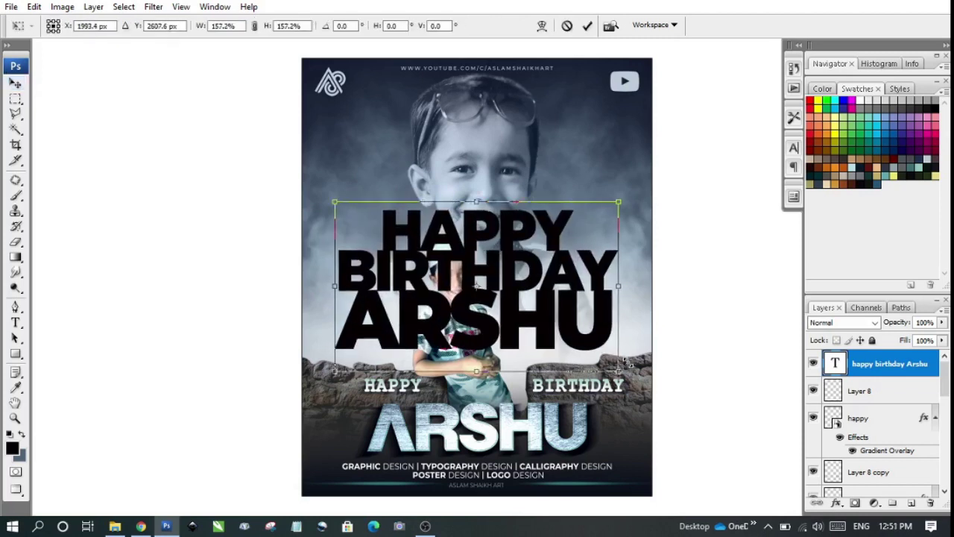
left_click_drag(540, 295, 507, 234)
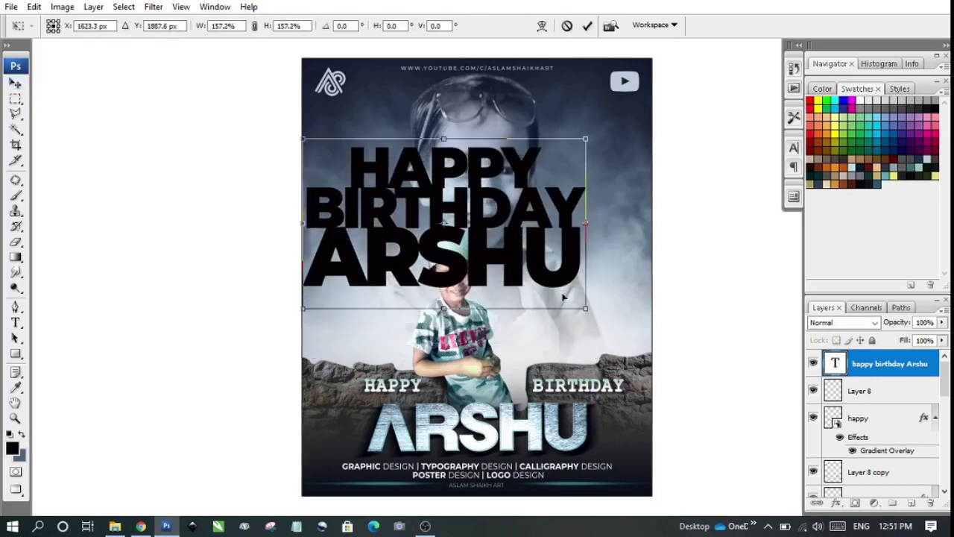
left_click_drag(589, 311, 647, 362)
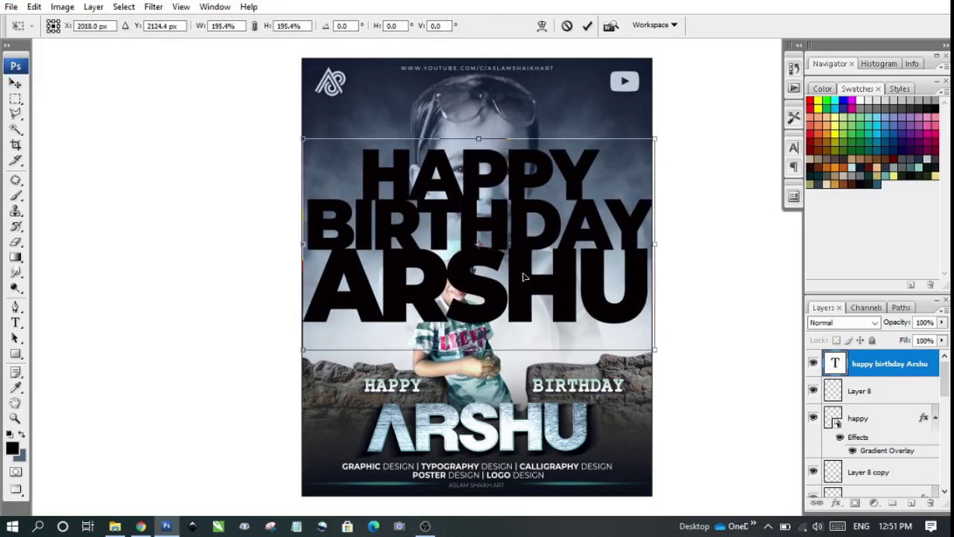
double_click(525, 277)
- Move the big title text down the stack and fill it with a sampled bluish-grey
key("ctrl+bracketleft")
key("ctrl+bracketleft")
key("ctrl+bracketleft")
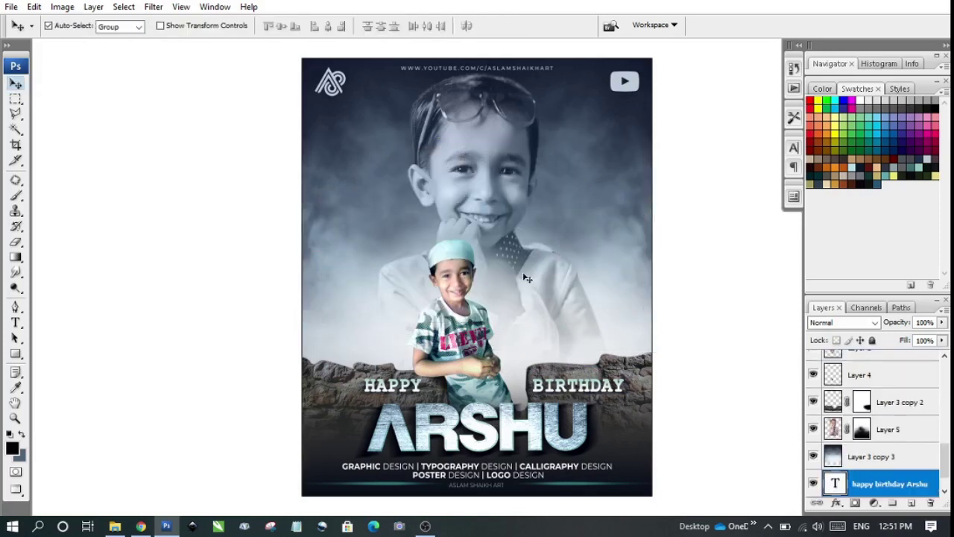
key("ctrl+bracketleft")
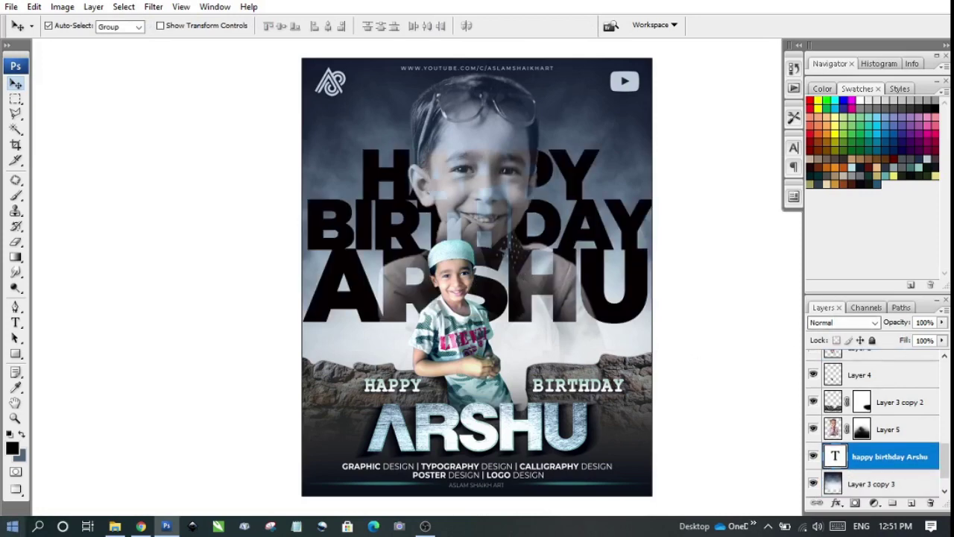
left_click(21, 457)
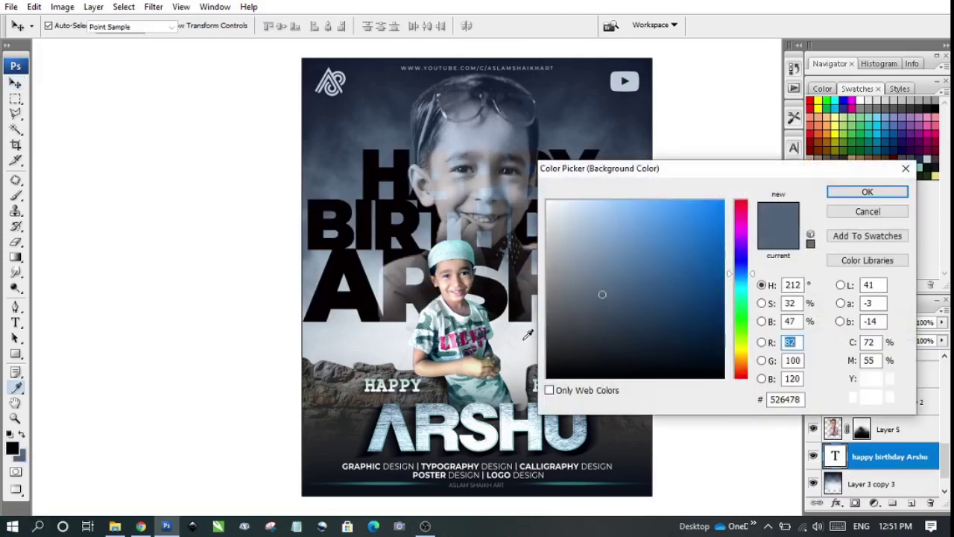
key("Return")
key("ctrl+BackSpace")
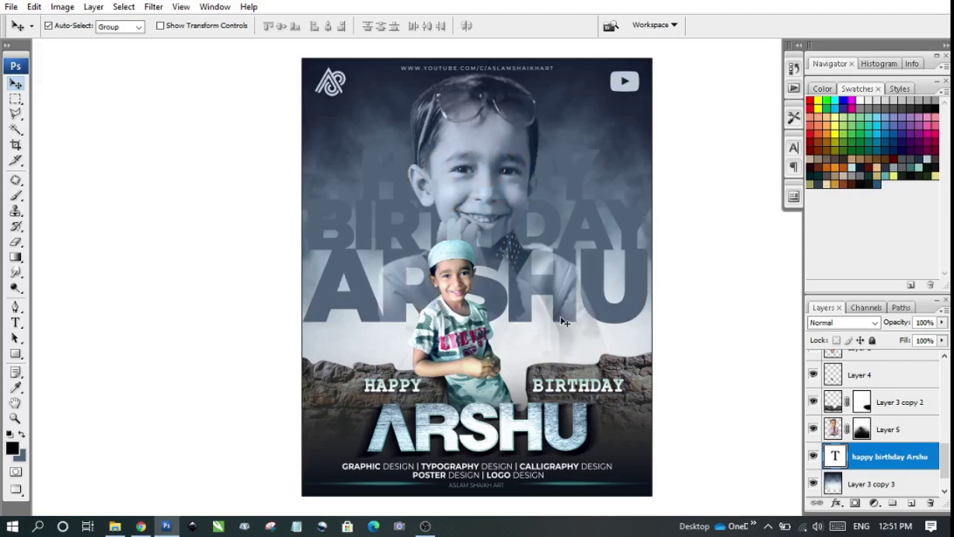
- Blend the text layer in Screen mode at 29% opacity
left_click(841, 325)
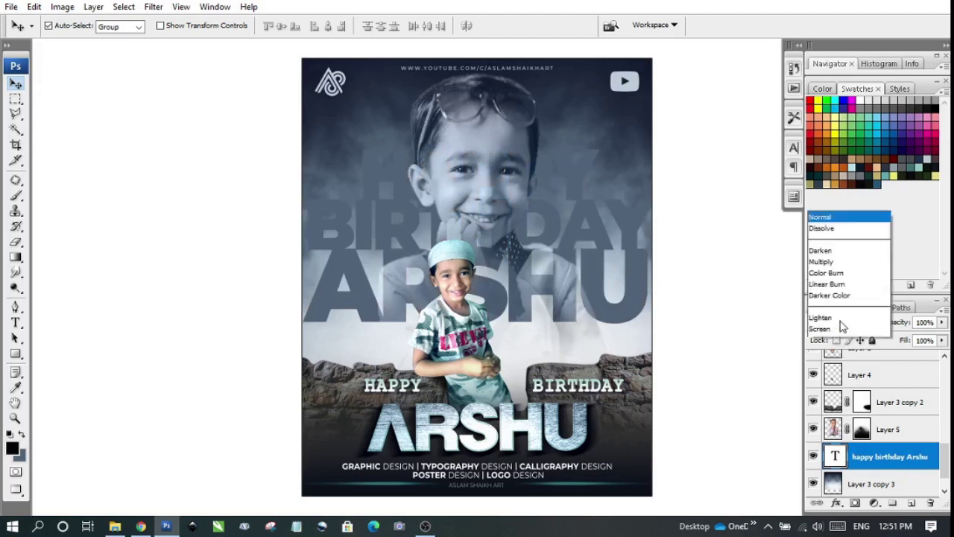
left_click(870, 117)
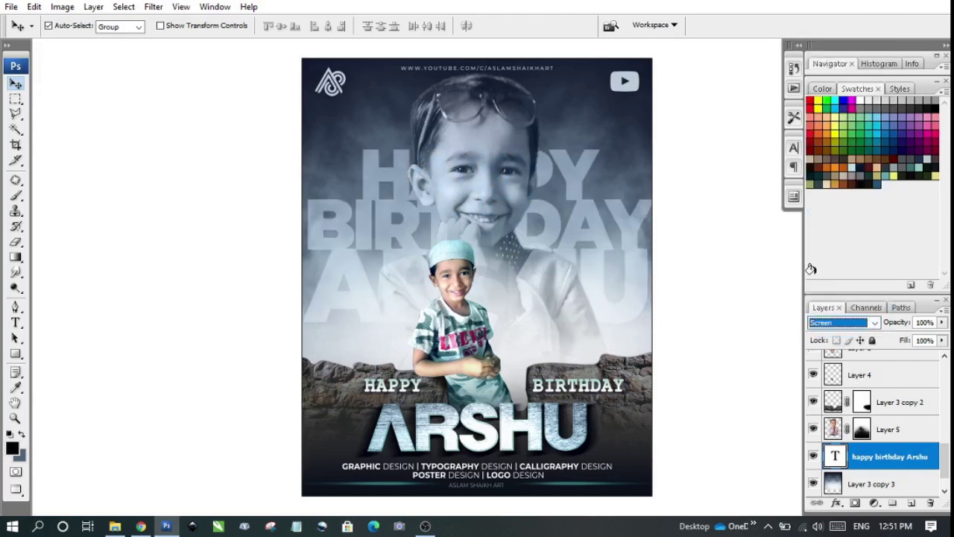
left_click(616, 239)
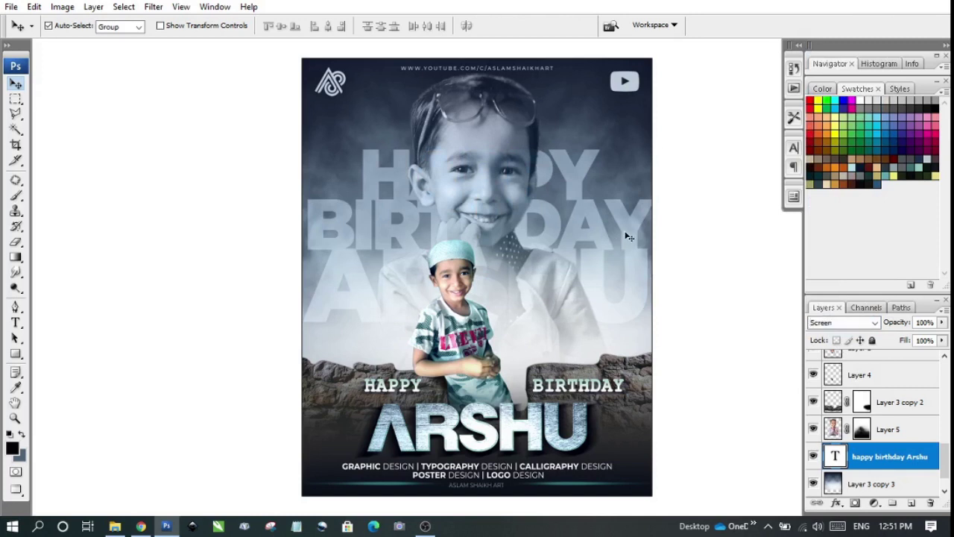
left_click(942, 322)
left_click_drag(939, 343, 893, 338)
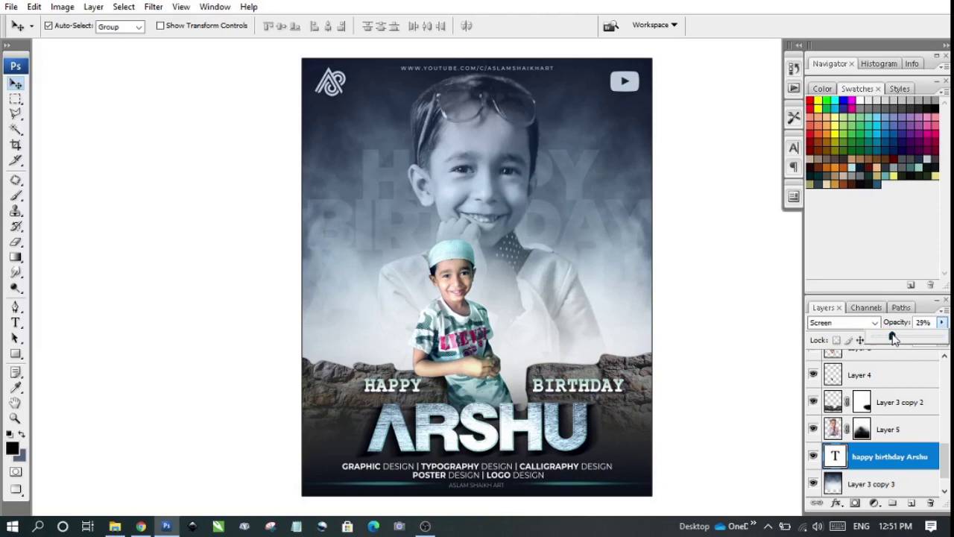
left_click(600, 244)
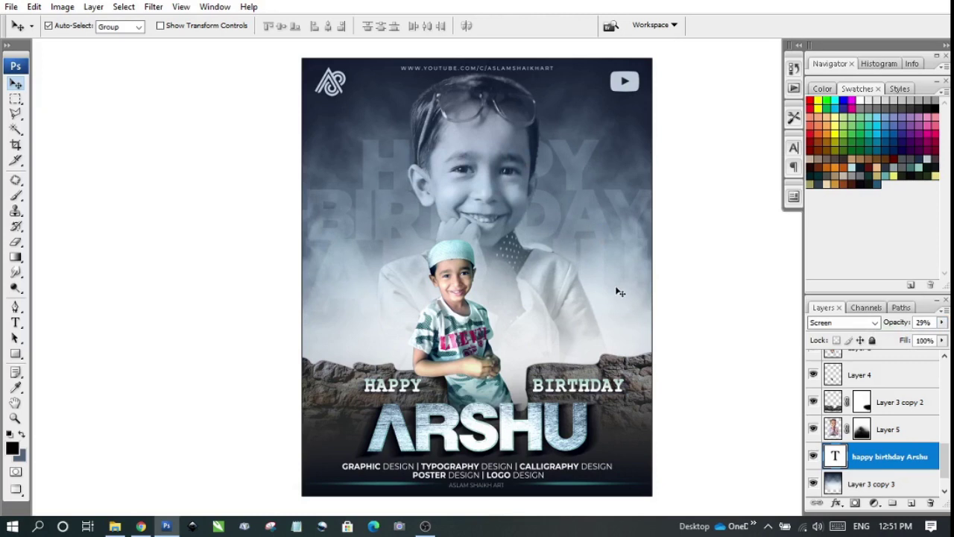
left_click(713, 279)
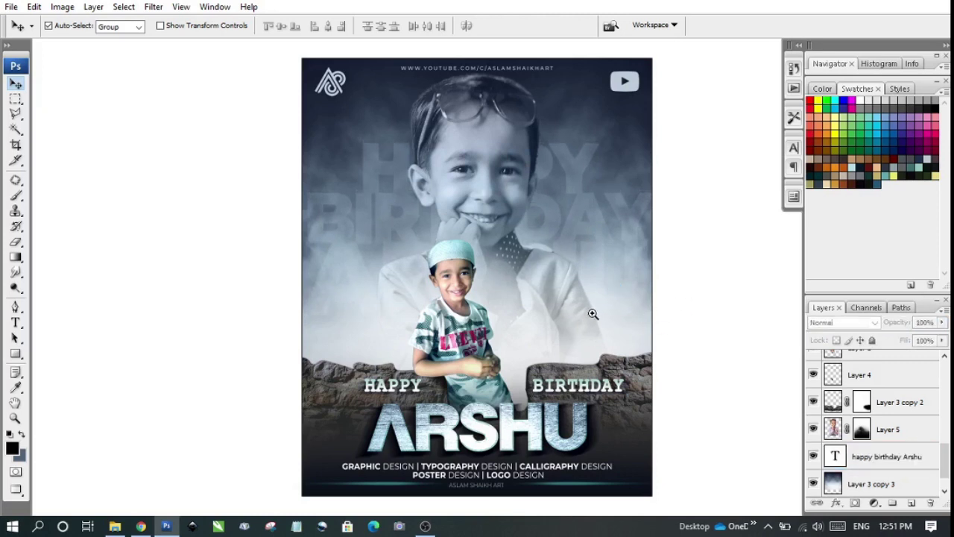
left_click(571, 176)
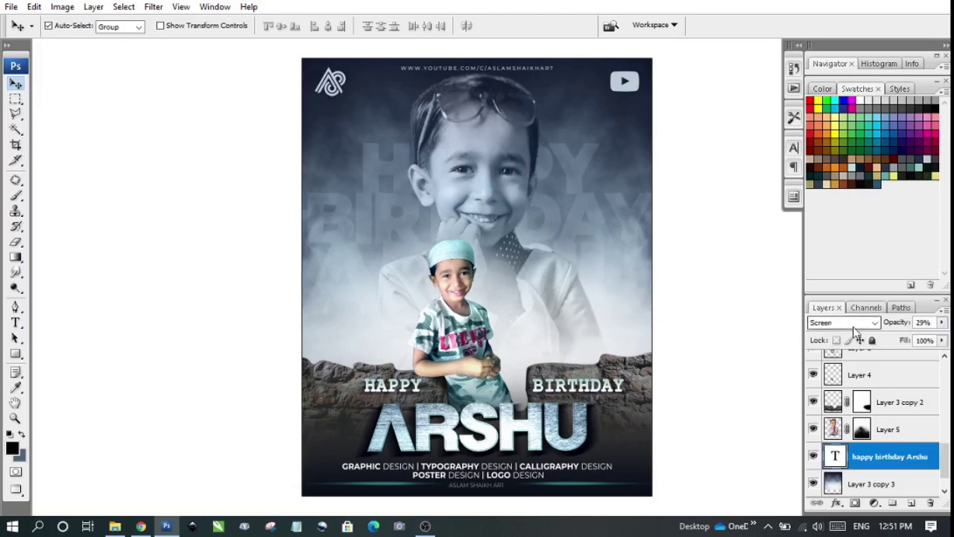
- Switch the background text to Color Dodge blending and reduce its fill
left_click(850, 323)
left_click(831, 129)
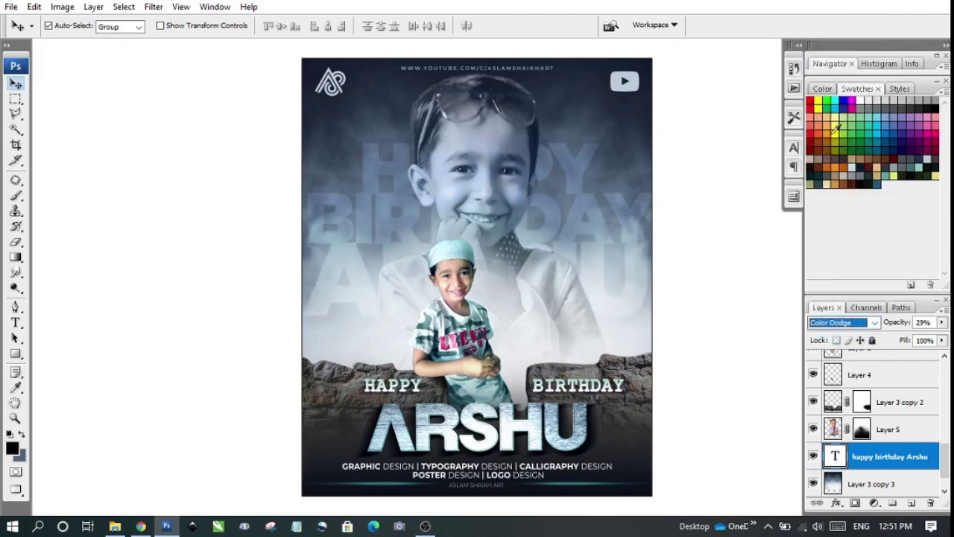
left_click(713, 291)
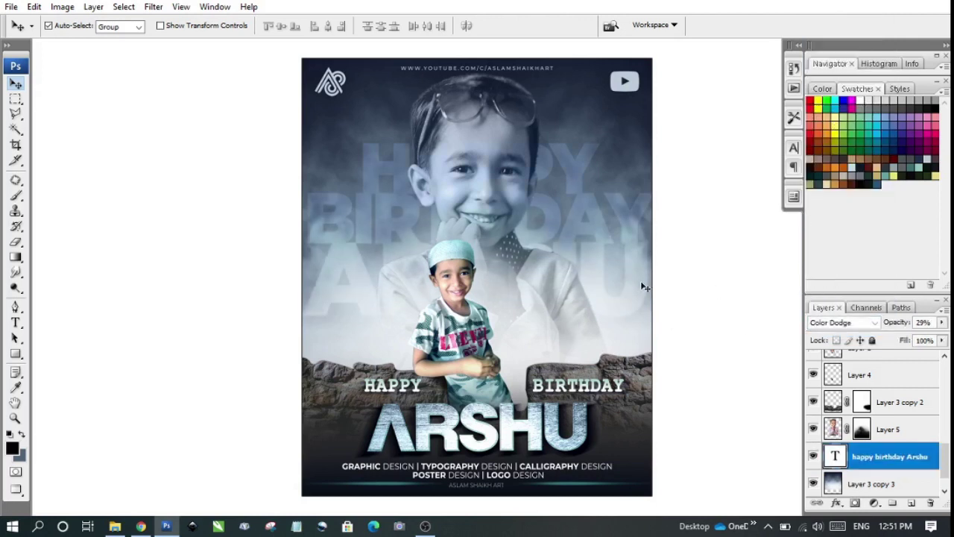
left_click(941, 341)
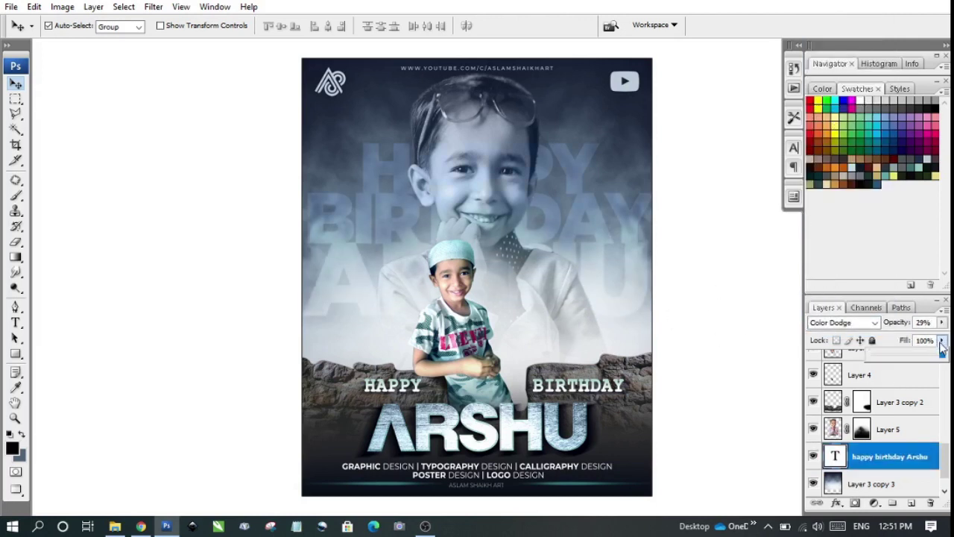
mouse_move(935, 356)
left_mouse_down()
mouse_move(880, 357)
mouse_move(916, 357)
left_mouse_up()
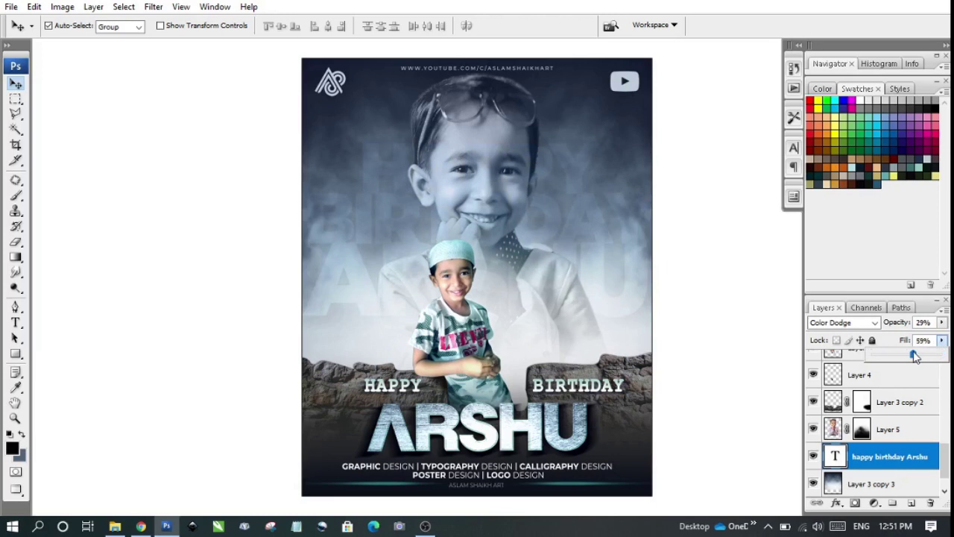
left_click(708, 304)
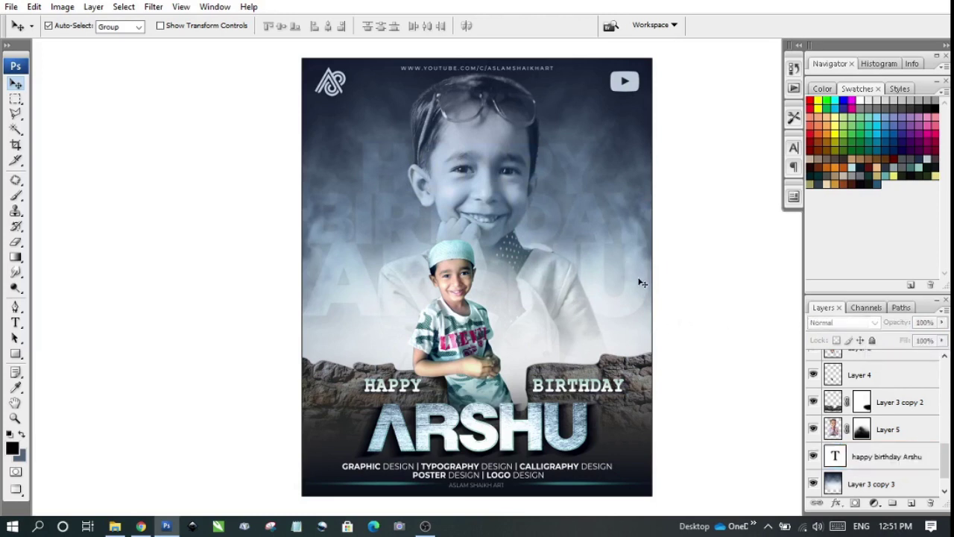
left_click(887, 456)
- Set the Color Dodge text layer to 62% fill and about 30% opacity
left_click(941, 322)
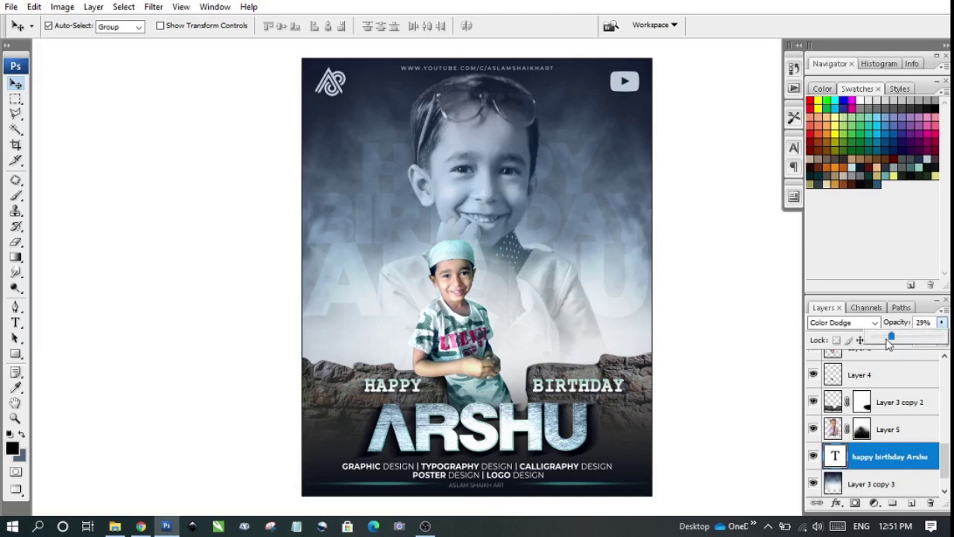
left_click_drag(891, 336, 920, 360)
left_click(941, 340)
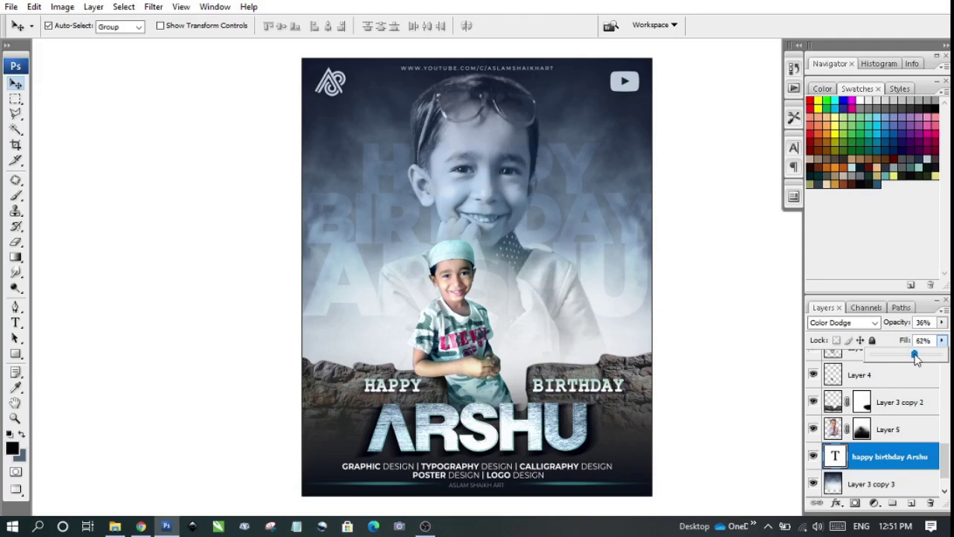
left_click_drag(921, 359, 915, 360)
left_click(861, 323)
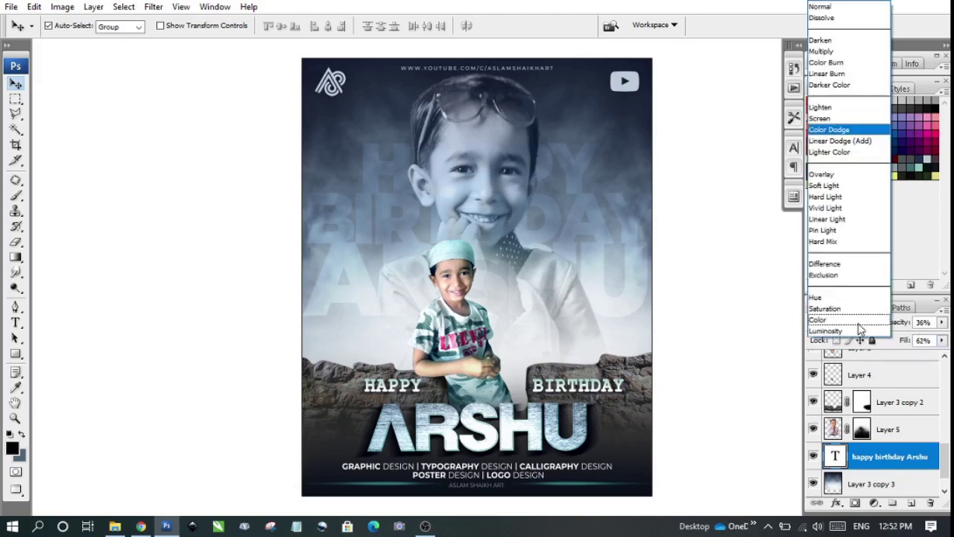
left_click(825, 129)
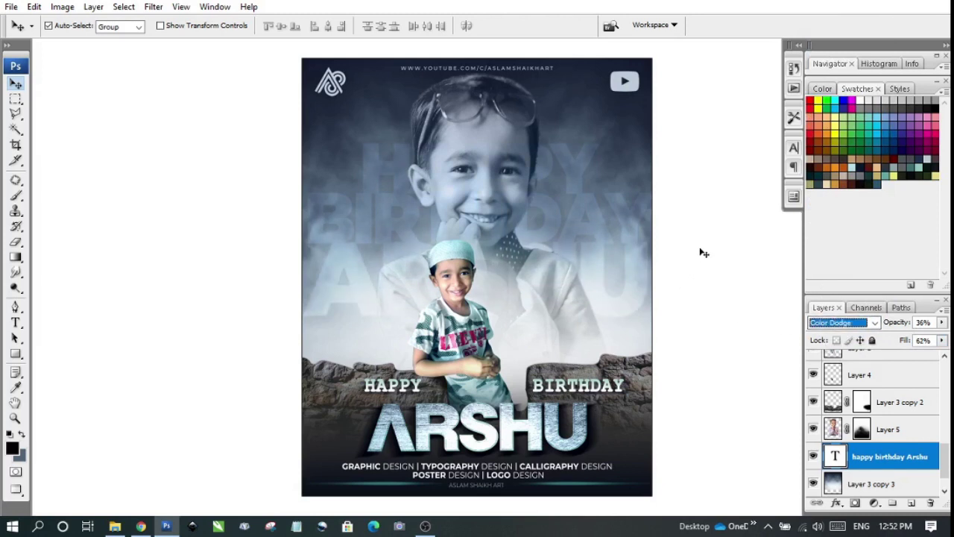
key("Return")
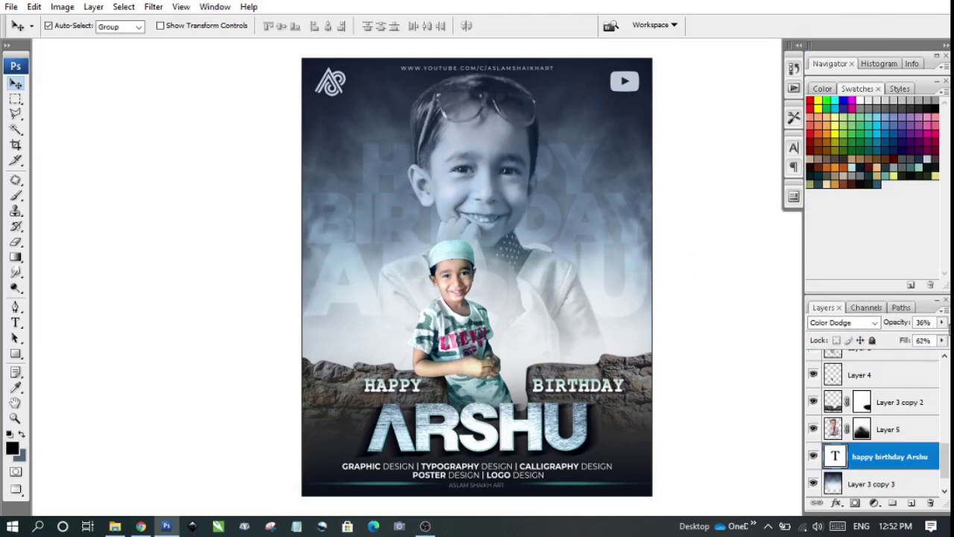
mouse_move(942, 322)
left_mouse_down()
mouse_move(881, 339)
mouse_move(894, 340)
left_mouse_up()
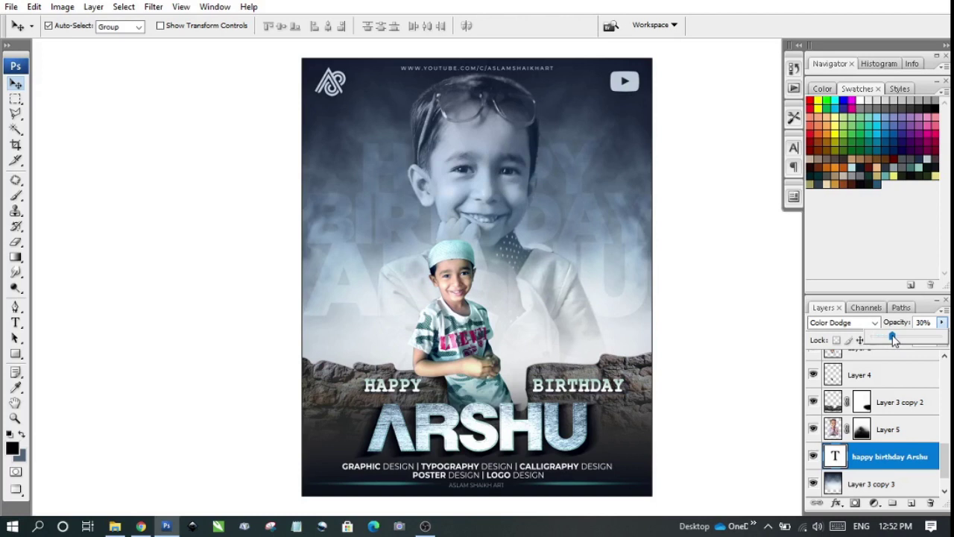
left_click(748, 287)
right_click(494, 279)
left_click(553, 293)
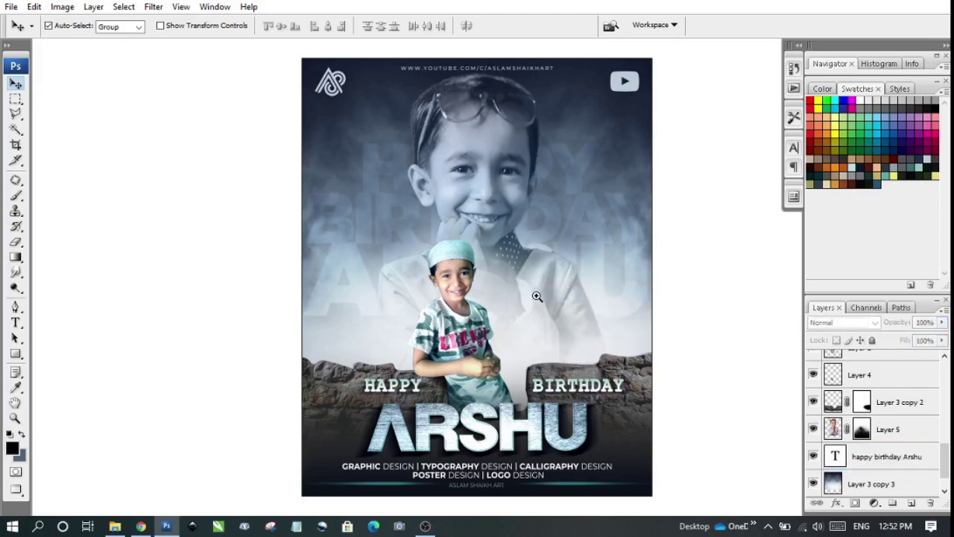